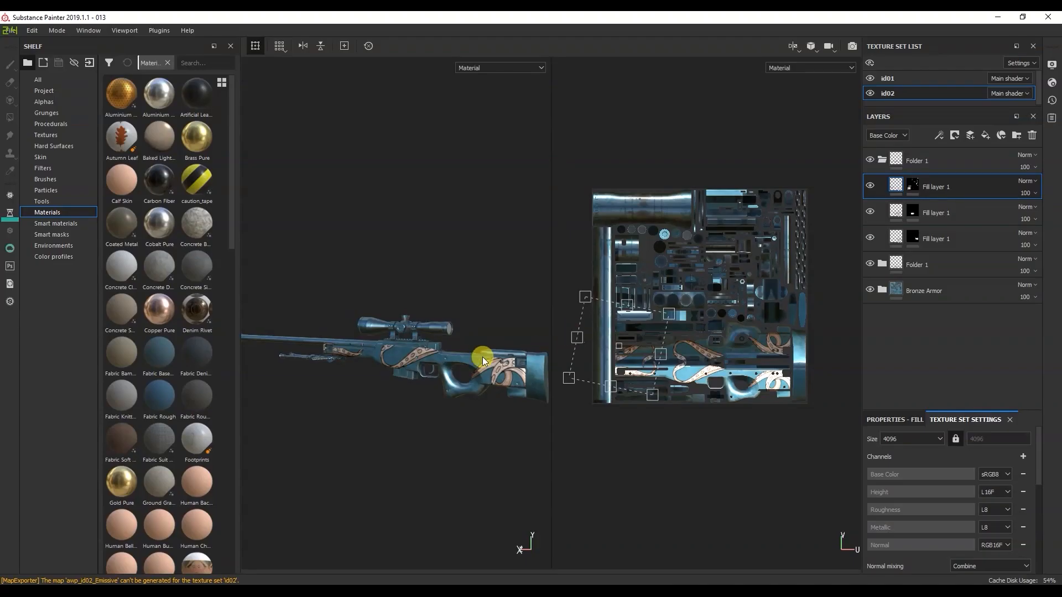
- Open the texture export, choose the 017/tex folder as destination, and select only the id02 texture set
middle_click_drag(449, 367, 438, 347)
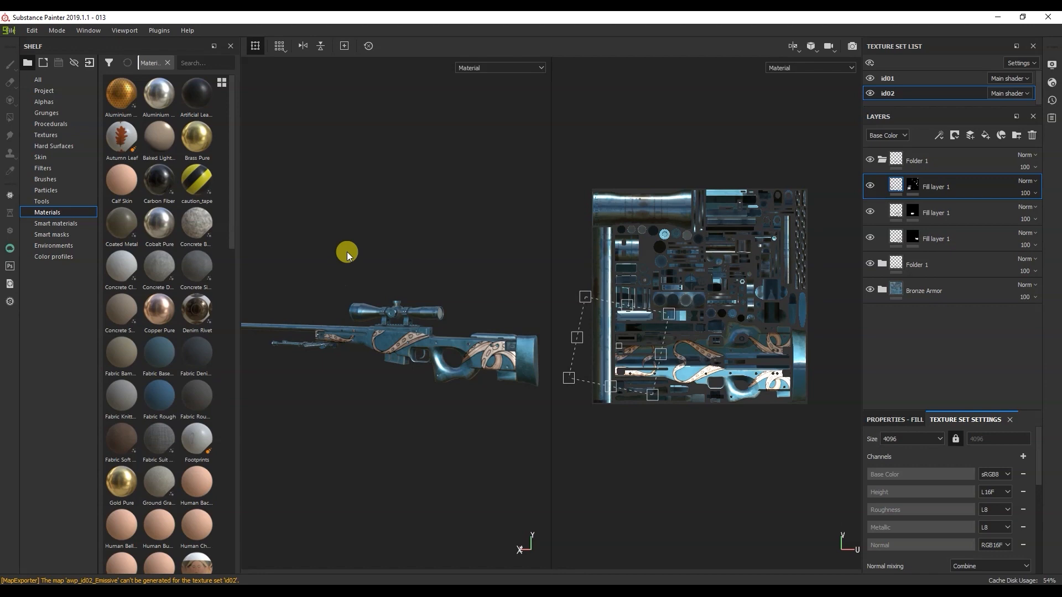
left_click(8, 30)
left_click(44, 194)
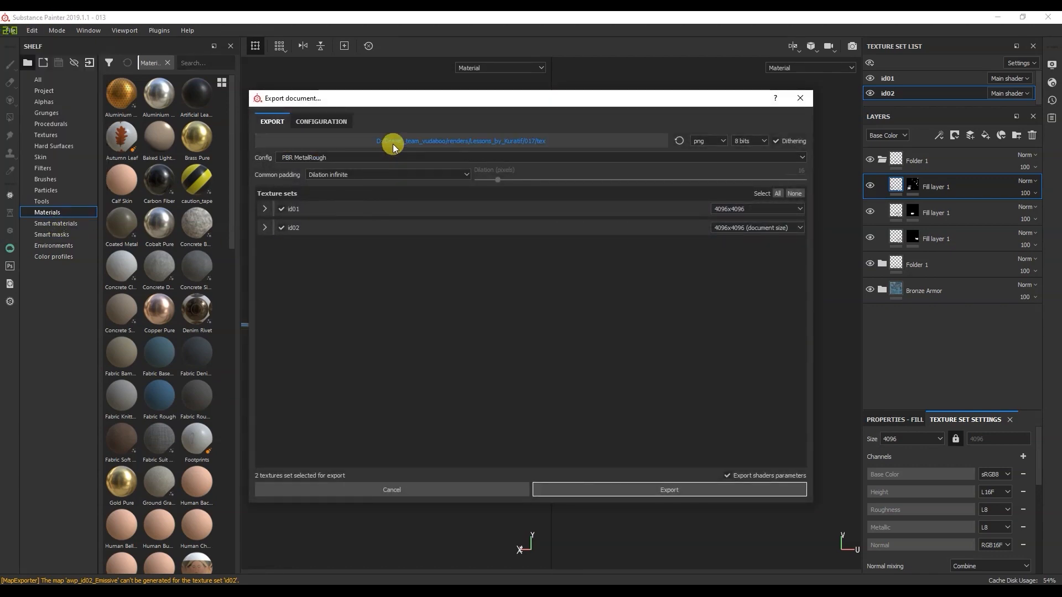
left_click(393, 142)
left_click(681, 387)
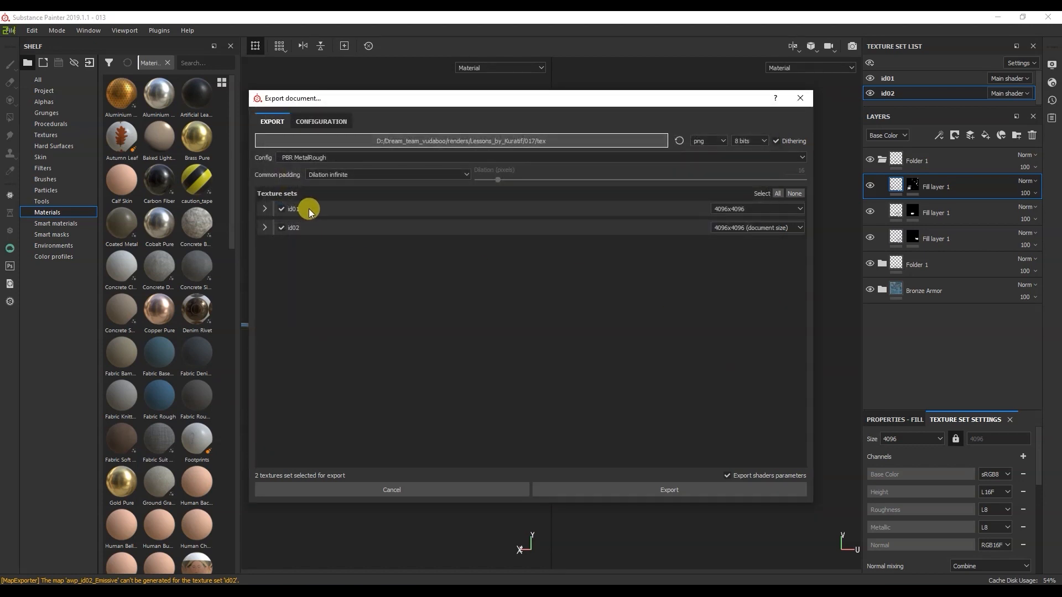
left_click_drag(667, 105, 651, 134)
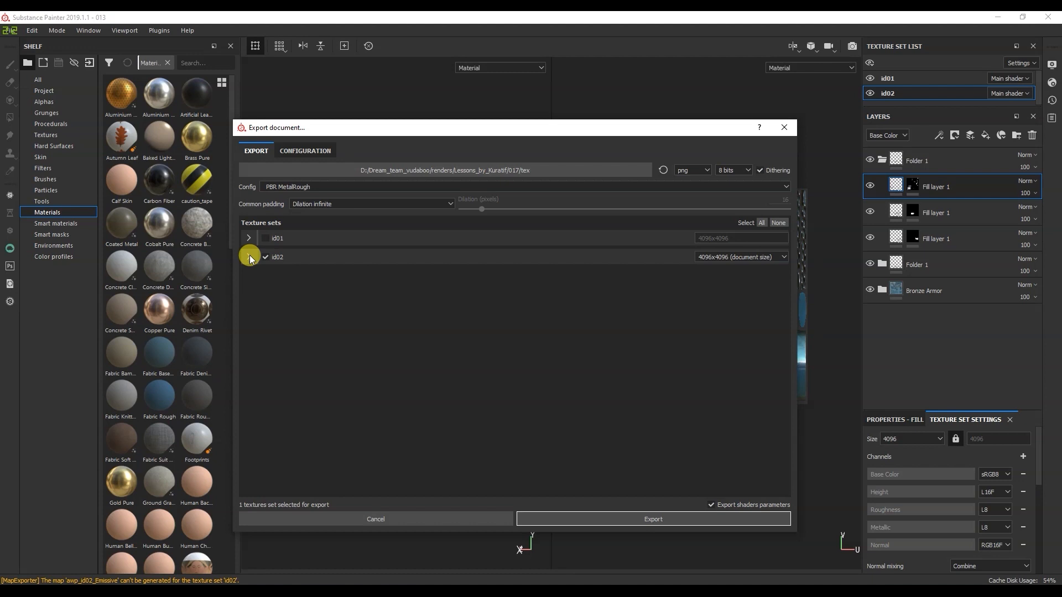
left_click(248, 257)
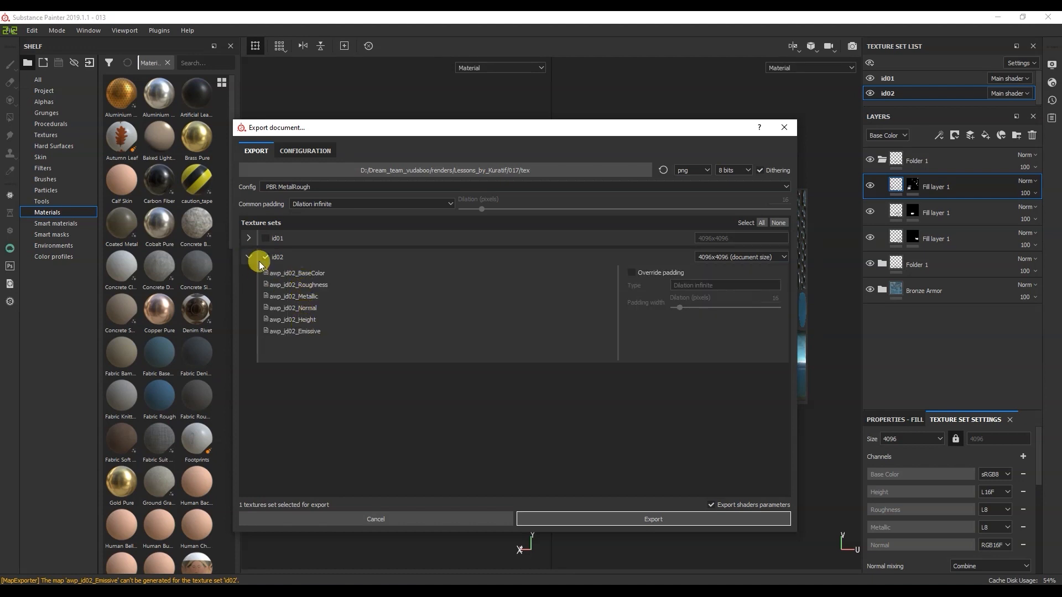
left_click(251, 258)
- Set the export bit depth to 16 bits with the PBR MetalRough configuration and review the output map presets
left_click(724, 170)
left_click(728, 190)
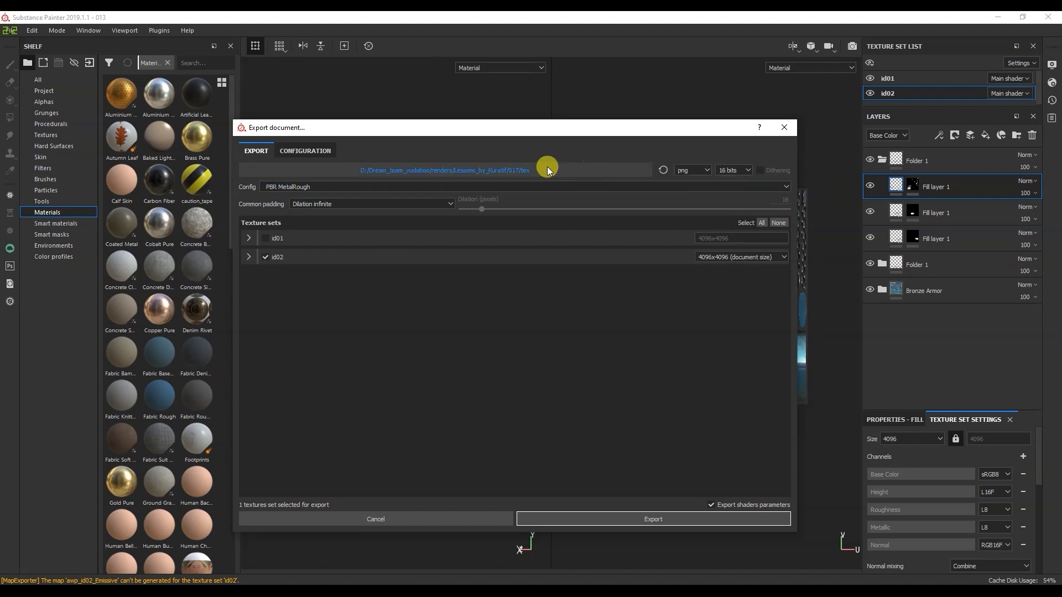
left_click(391, 186)
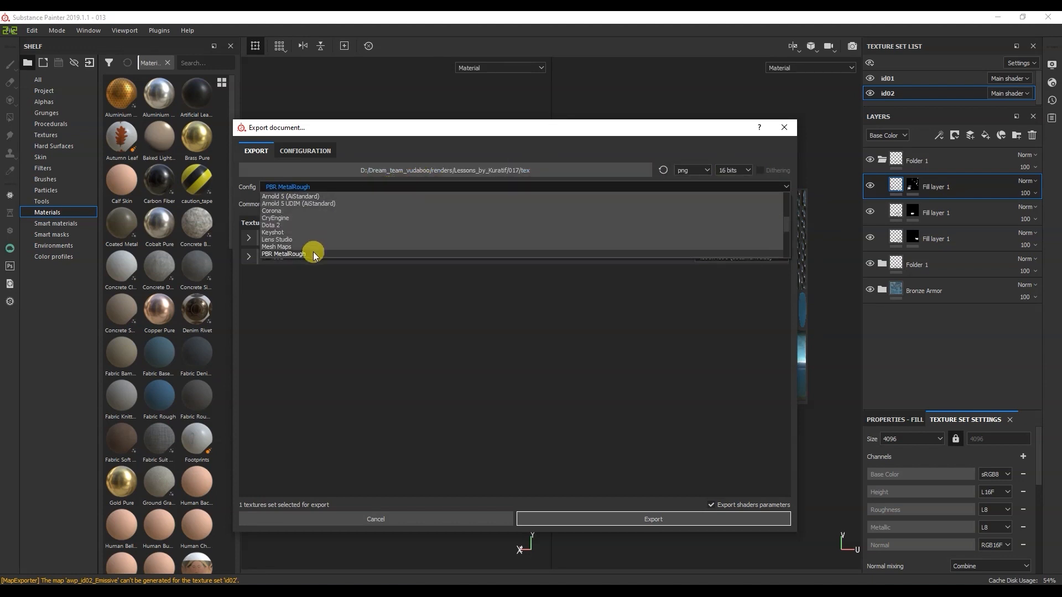
left_click(313, 254)
left_click(302, 151)
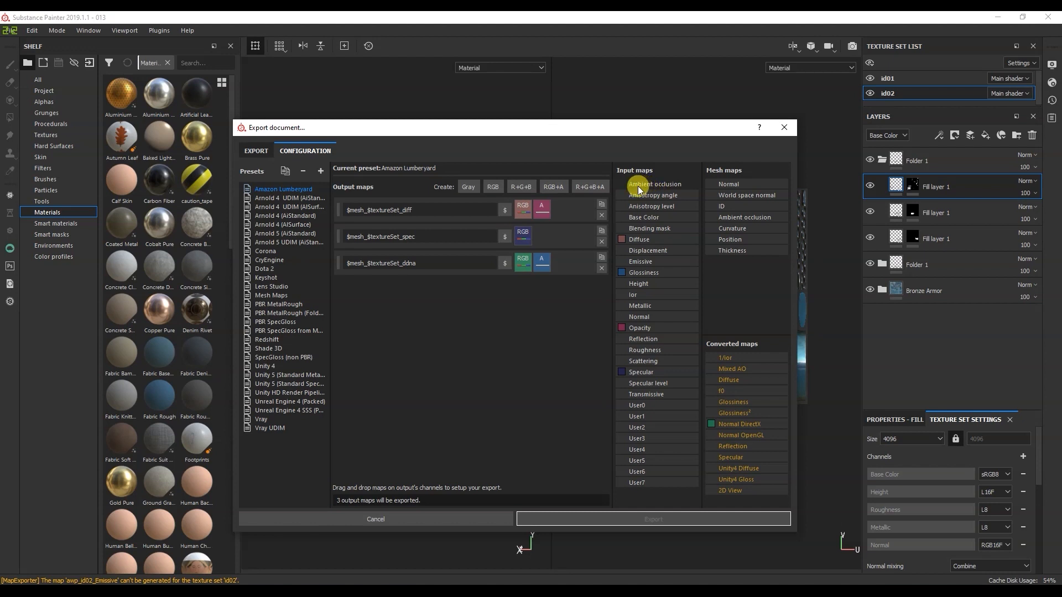
left_click(252, 151)
- Export the id02 textures and inspect the resulting map files in the tex folder
left_click(645, 520)
left_click(486, 342)
left_click(611, 287)
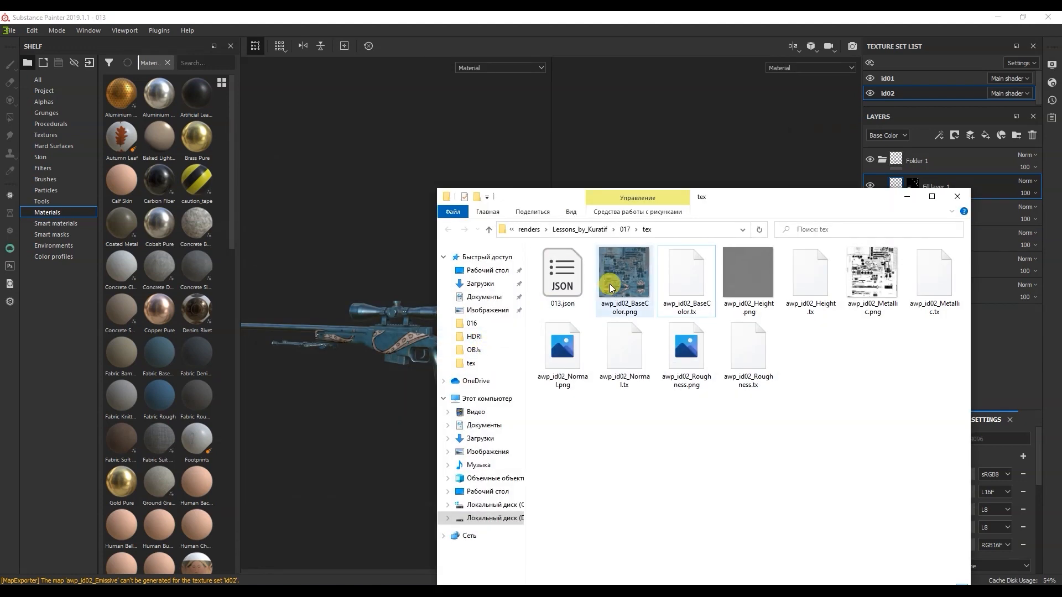
left_click(863, 279)
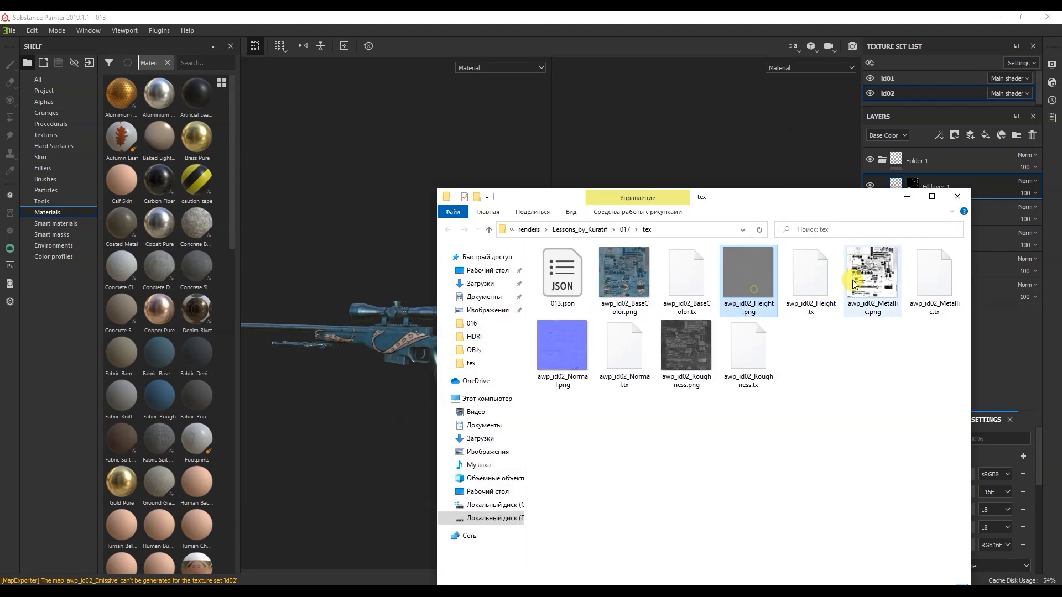
left_click(559, 340)
left_click(686, 346)
- Switch to Cinema 4D and set the scene's renderer to Arnold Renderer in the render settings
left_click(556, 497)
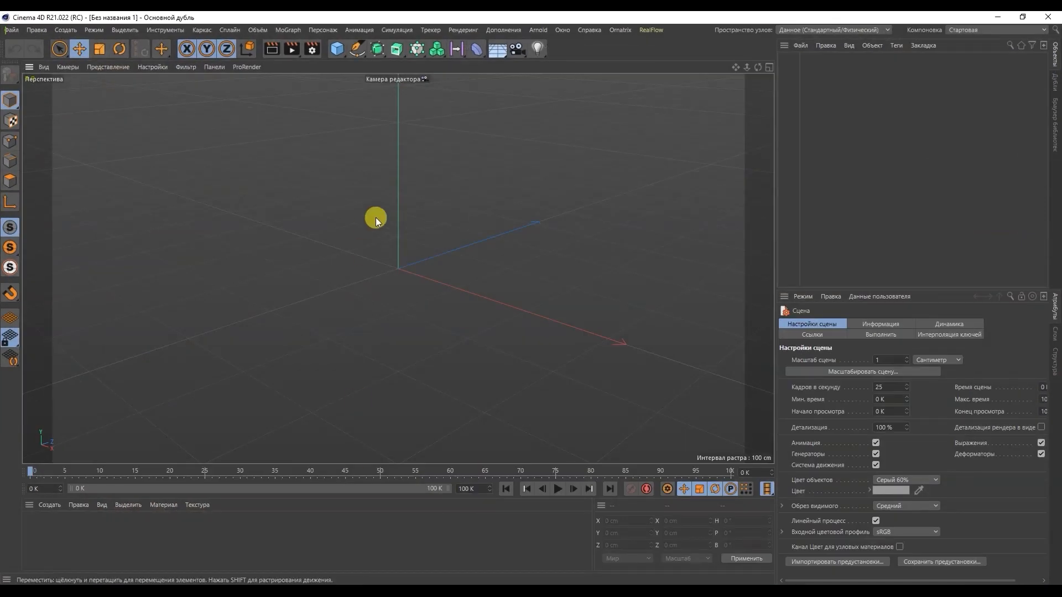
left_click(312, 49)
left_click(388, 71)
left_click(390, 82)
left_click(382, 72)
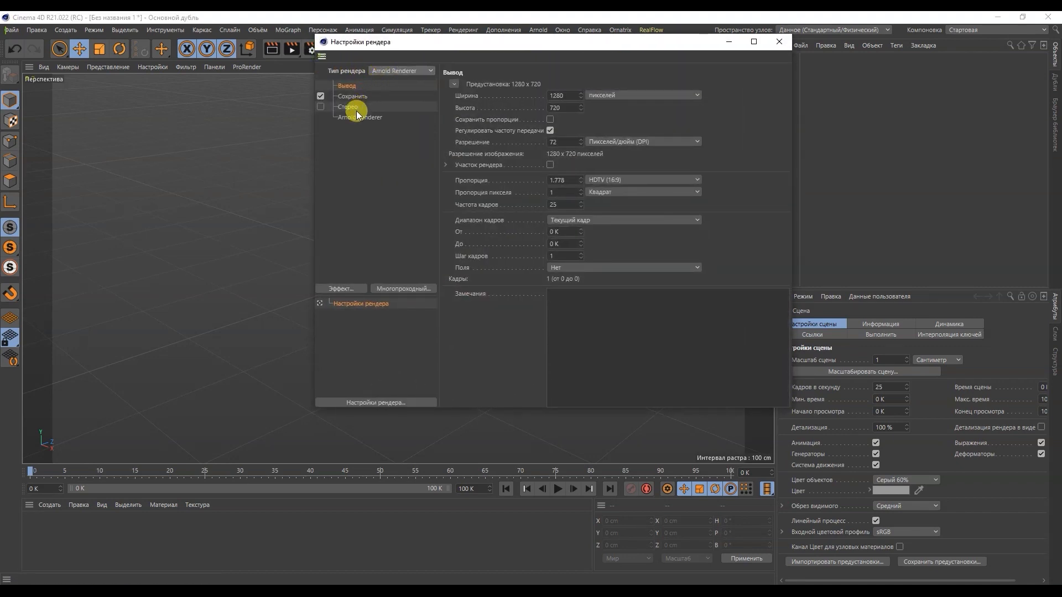
- Apply the HDTV 1080 24 output preset, 1920 x 1080 pixels, and close the render settings
left_click(351, 108)
left_click(351, 86)
left_click(454, 84)
mouse_move(487, 120)
left_click(577, 338)
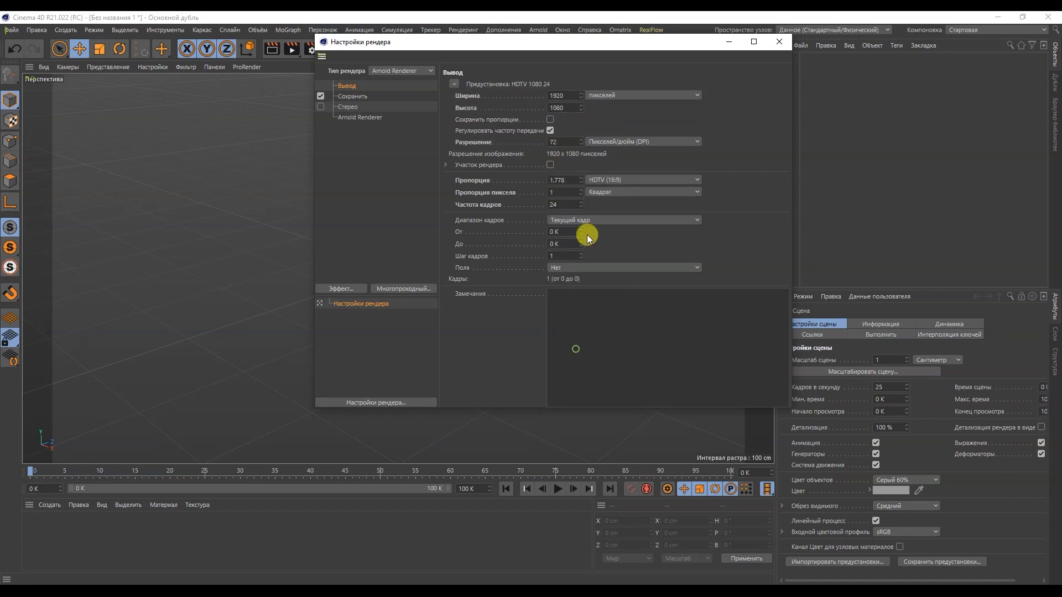
left_click(677, 46)
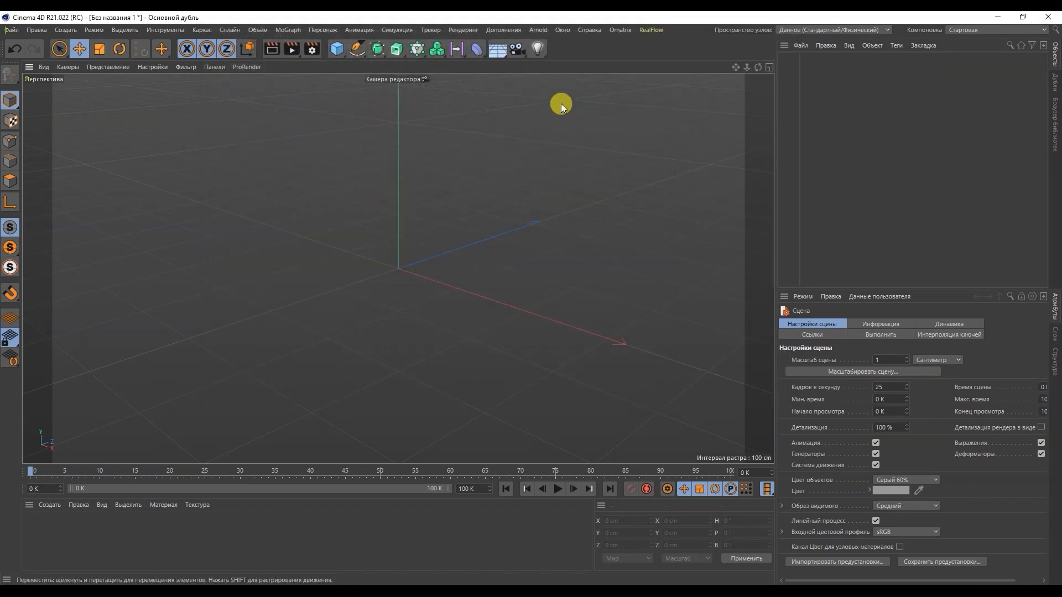
- Detach the Arnold commands as a floating palette and add an Arnold Sky to the scene
left_click(538, 30)
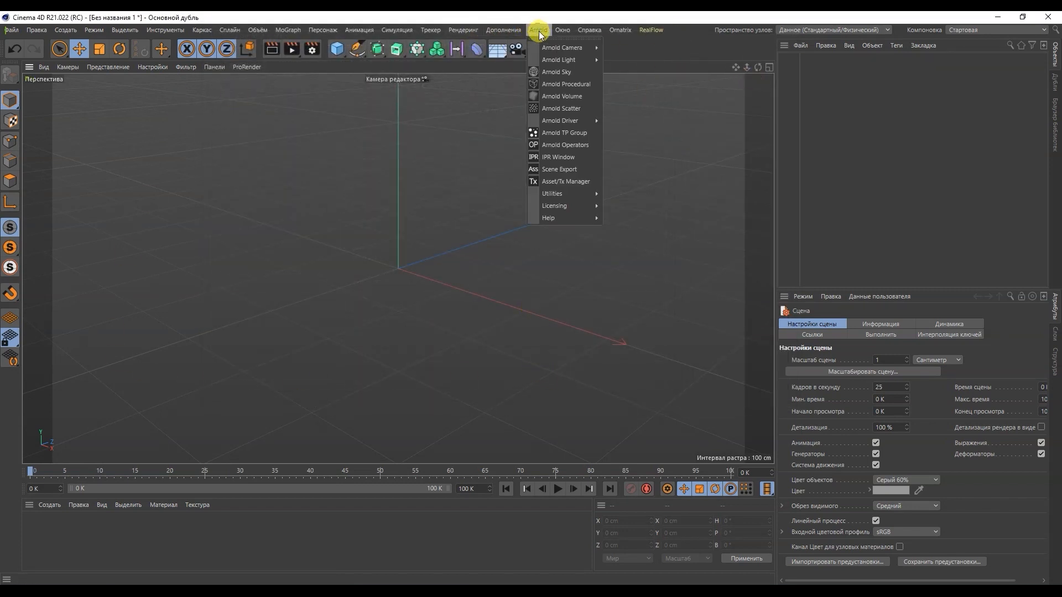
left_click_drag(550, 39, 703, 87)
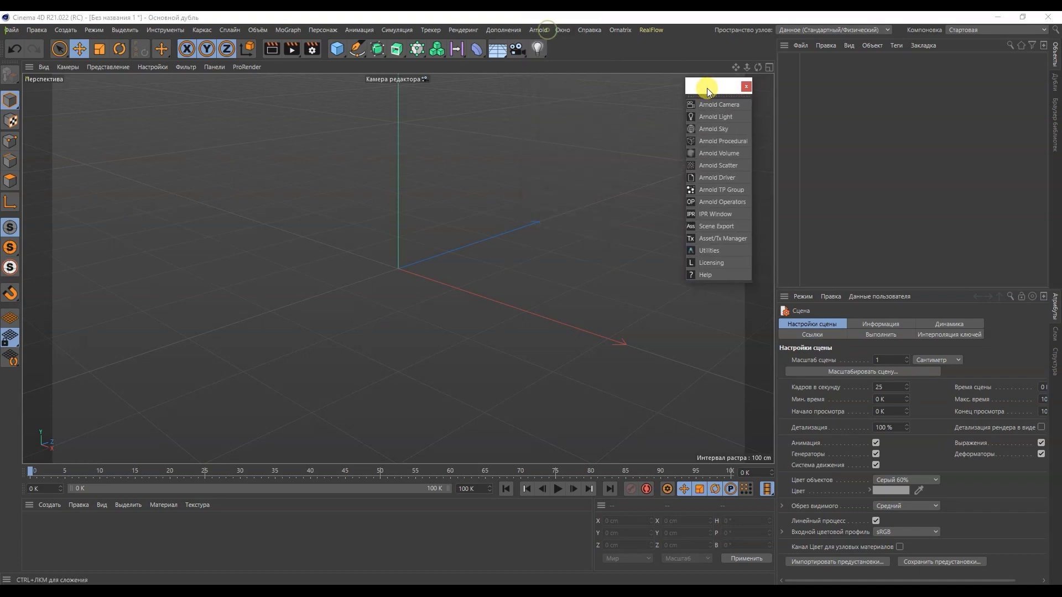
left_click(713, 130)
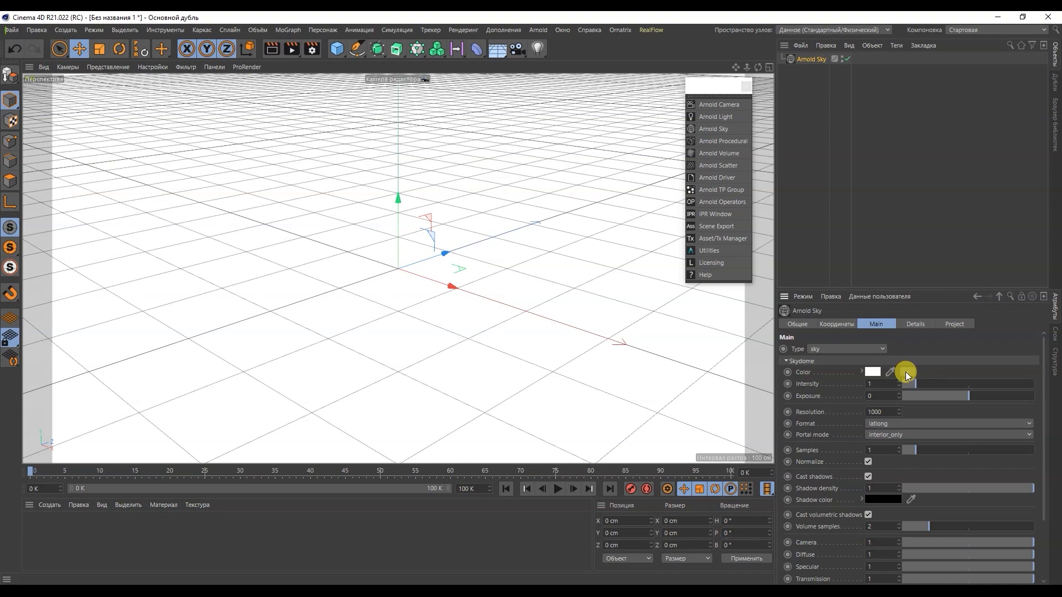
- Load Panorama.hdr as the color texture of the Arnold Sky
left_click(906, 372)
left_click(895, 394)
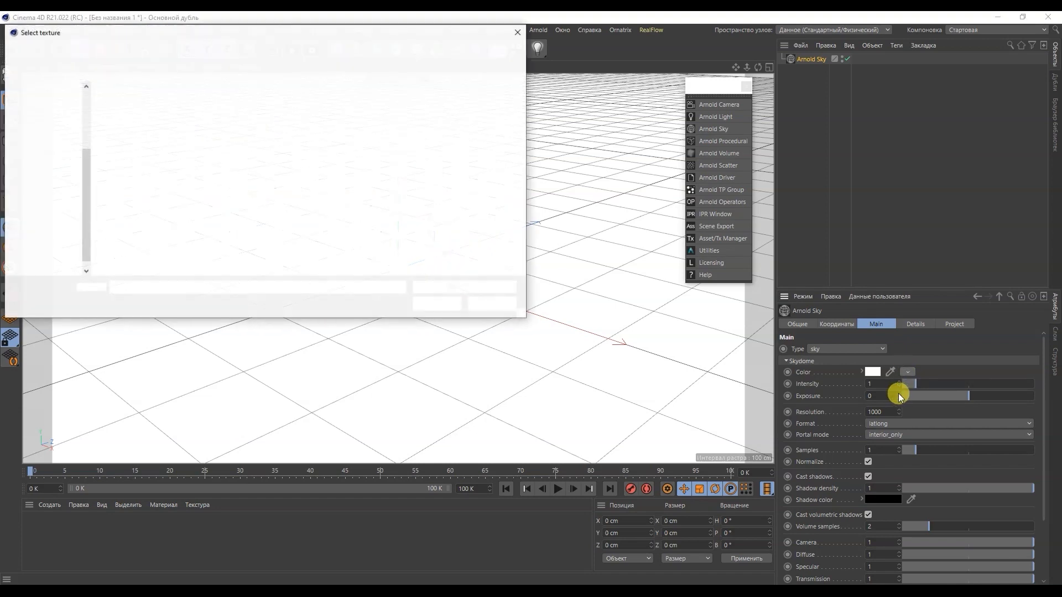
double_click(129, 186)
left_click(594, 343)
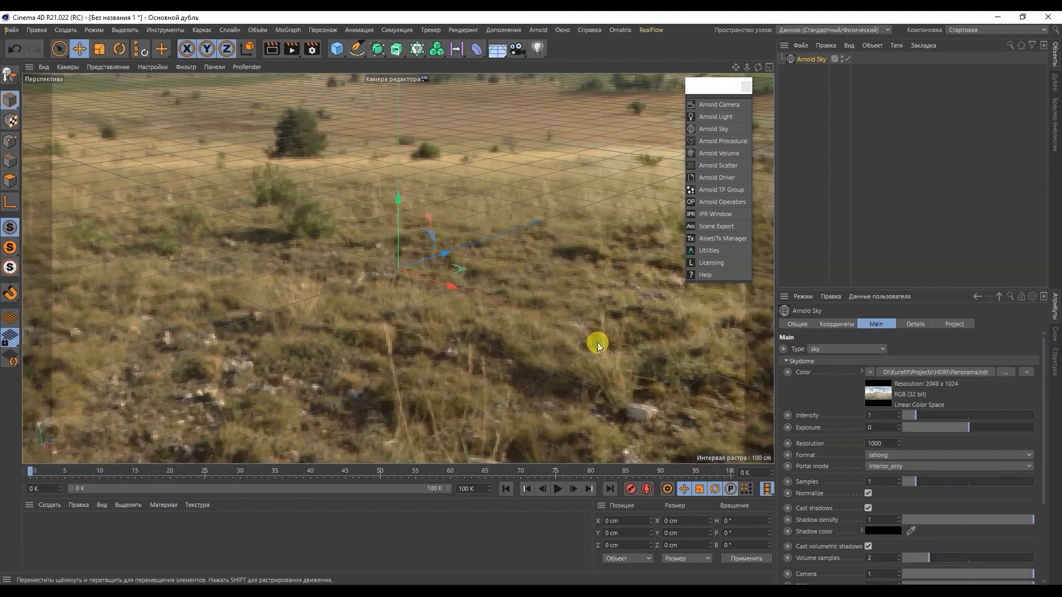
mouse_move(381, 253)
left_mouse_down("alt")
mouse_move(384, 213)
mouse_move(397, 214)
mouse_move(385, 217)
mouse_move(386, 263)
left_mouse_up("alt")
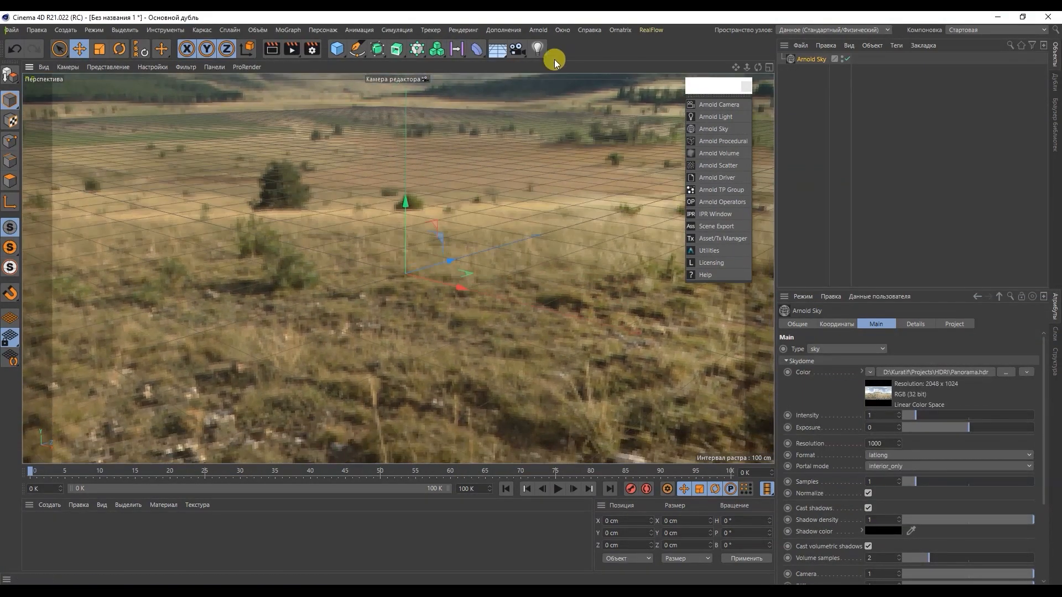
- Add a Light Kit Studio object and load the Bold Kino Reflection studio into it
left_click(503, 30)
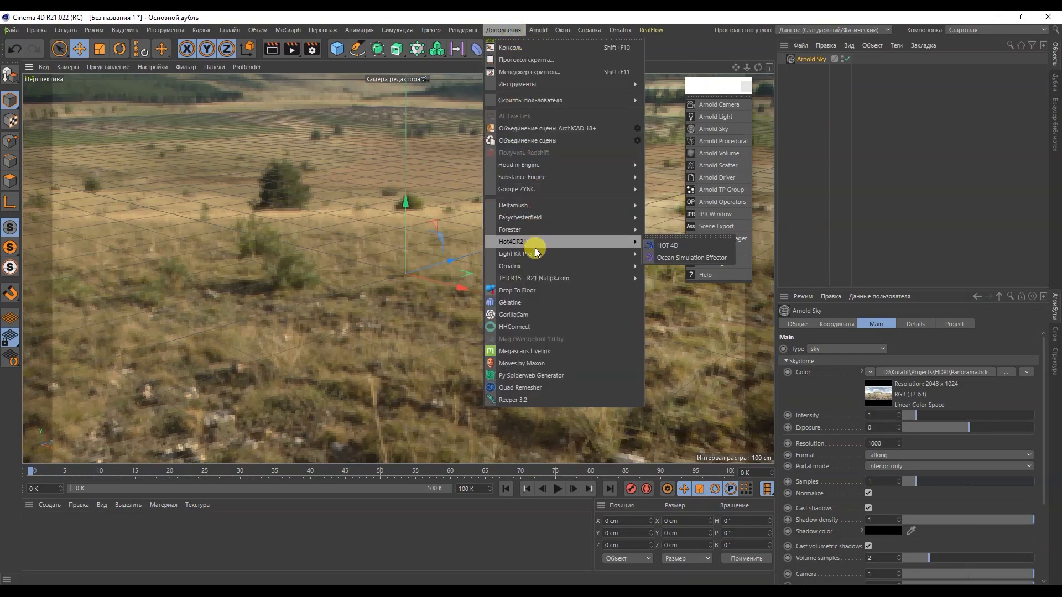
mouse_move(533, 254)
left_click(671, 512)
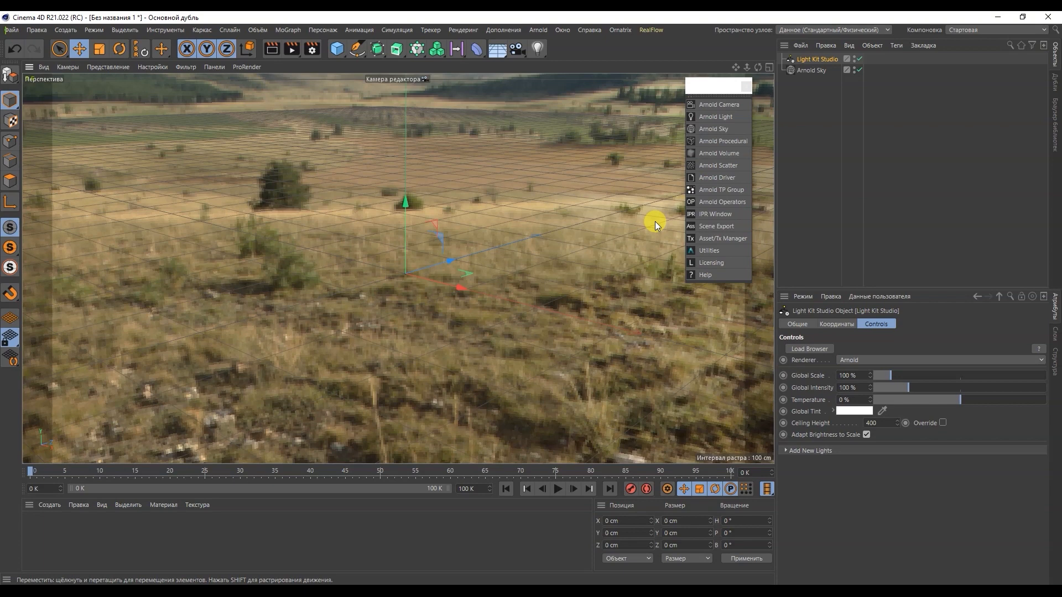
left_click(809, 349)
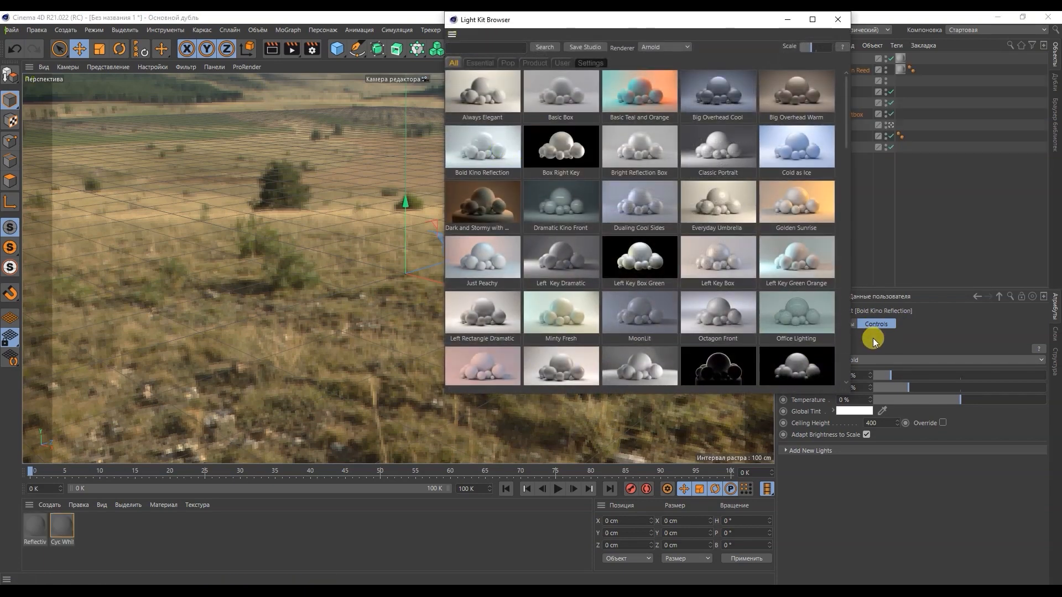
left_click(836, 18)
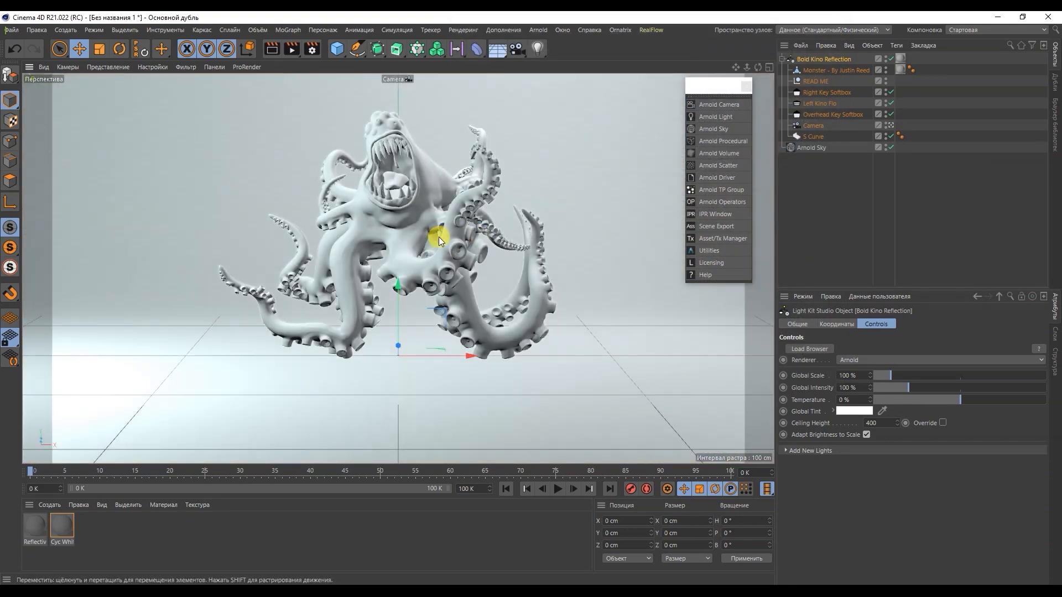
- Move the S Curve backdrop and the Left Kino Flo light out of the Bold Kino Reflection group
left_click(440, 238)
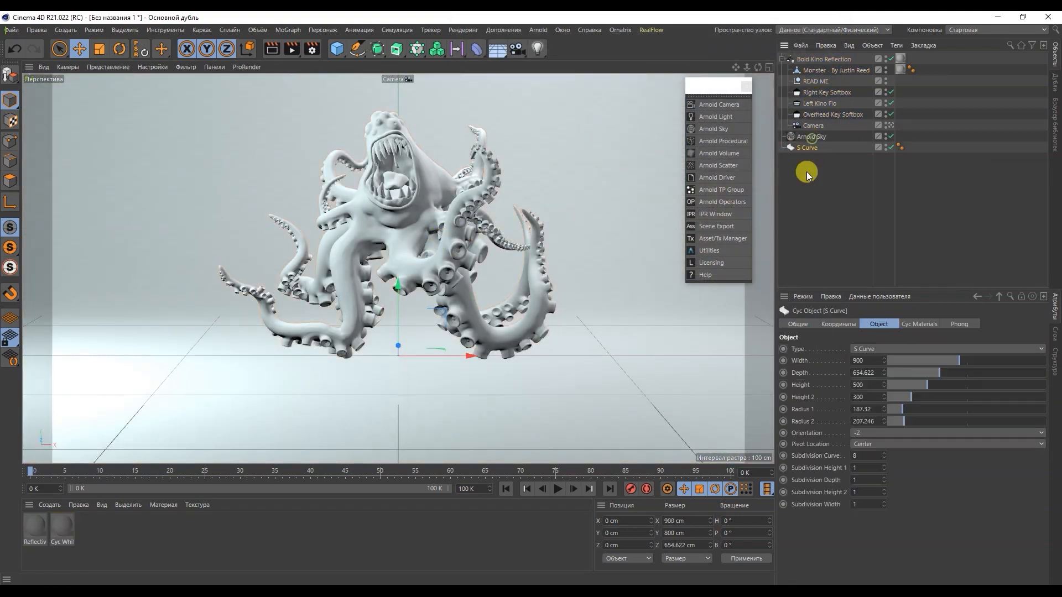
left_click_drag(806, 172, 807, 173)
left_click_drag(812, 103, 809, 158)
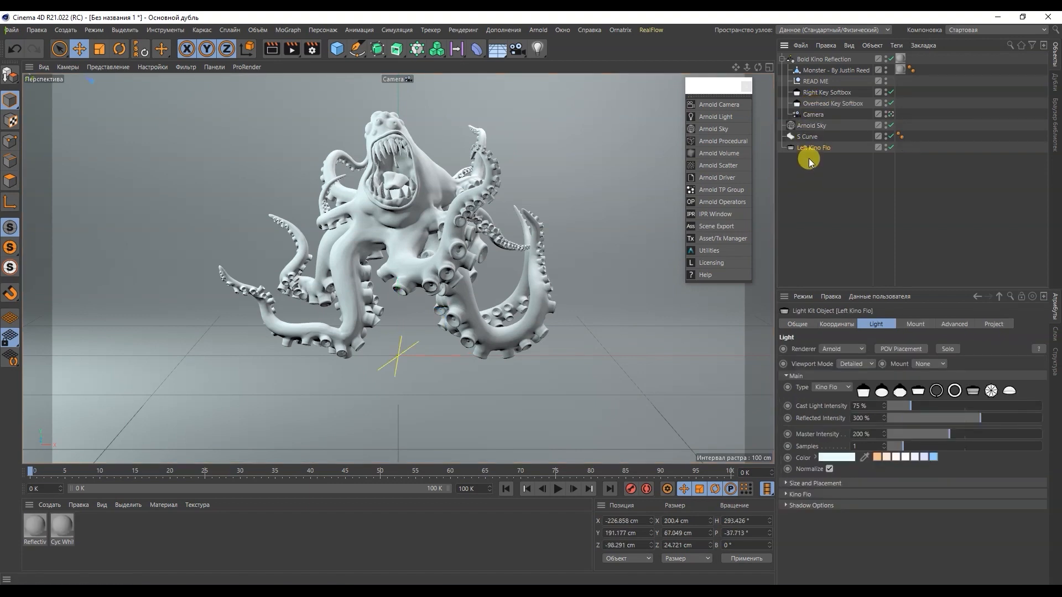
- Delete the Bold Kino Reflection group with its remaining objects and remove the unused materials
left_click(822, 60)
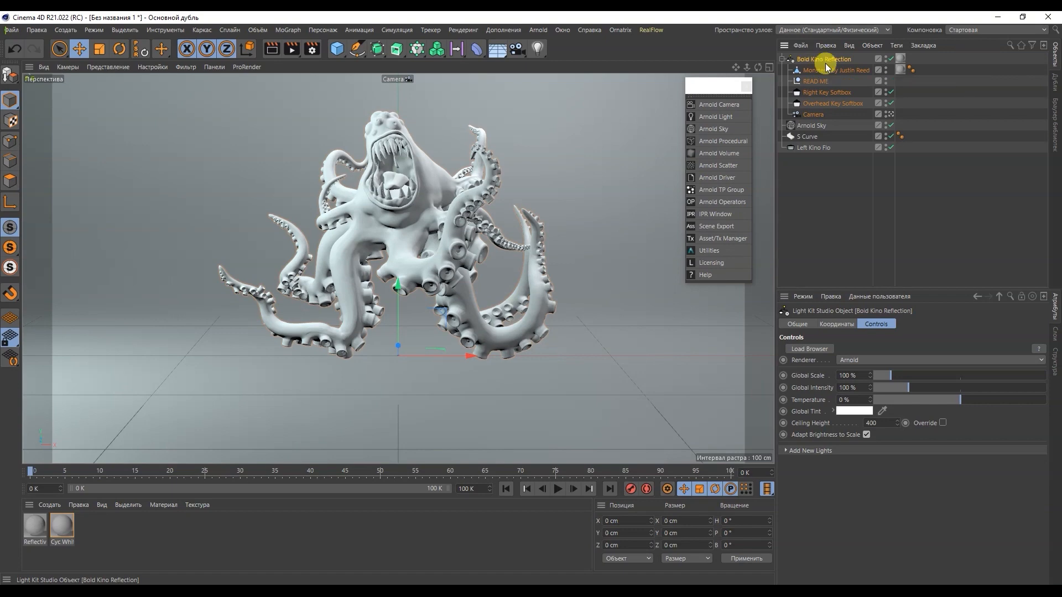
key("Delete")
left_click_drag(331, 349, 371, 353, "alt")
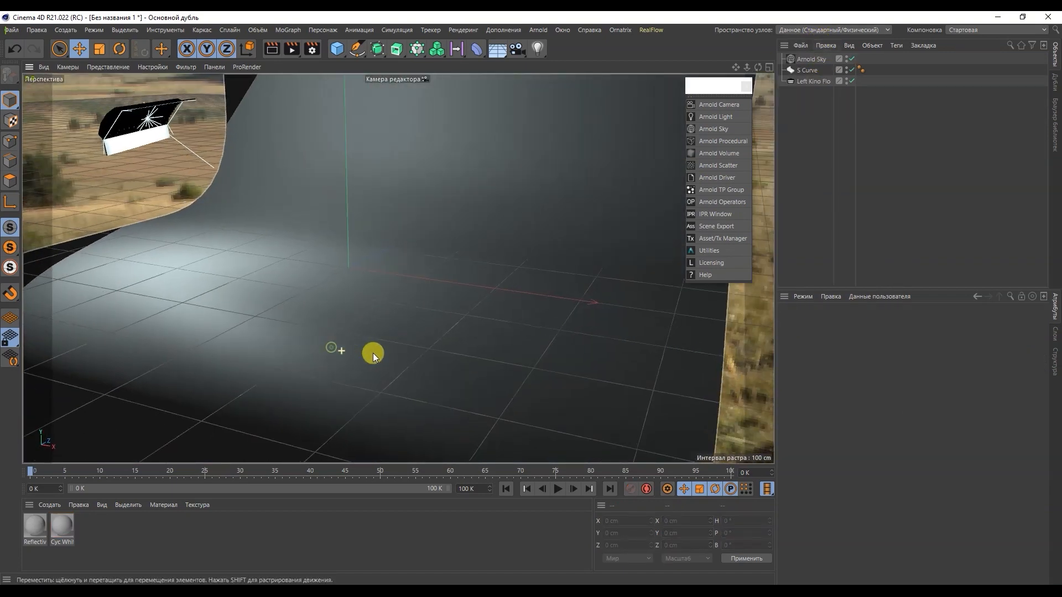
scroll(385, 348, "down", 3)
right_click_drag(366, 283, 309, 344, "alt")
left_click(81, 504)
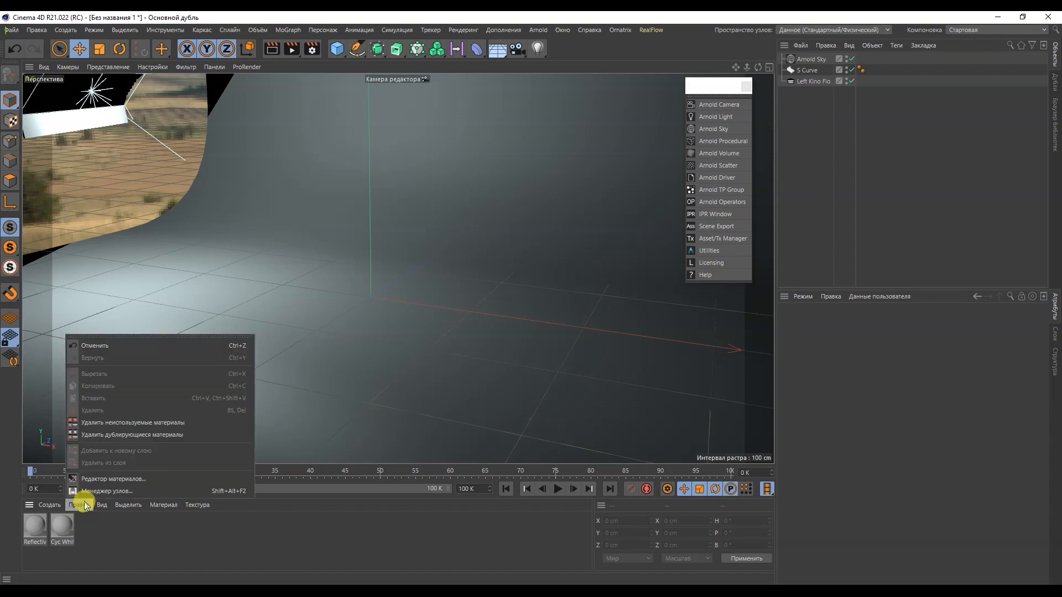
left_click(110, 422)
left_click_drag(131, 373, 271, 274, "alt")
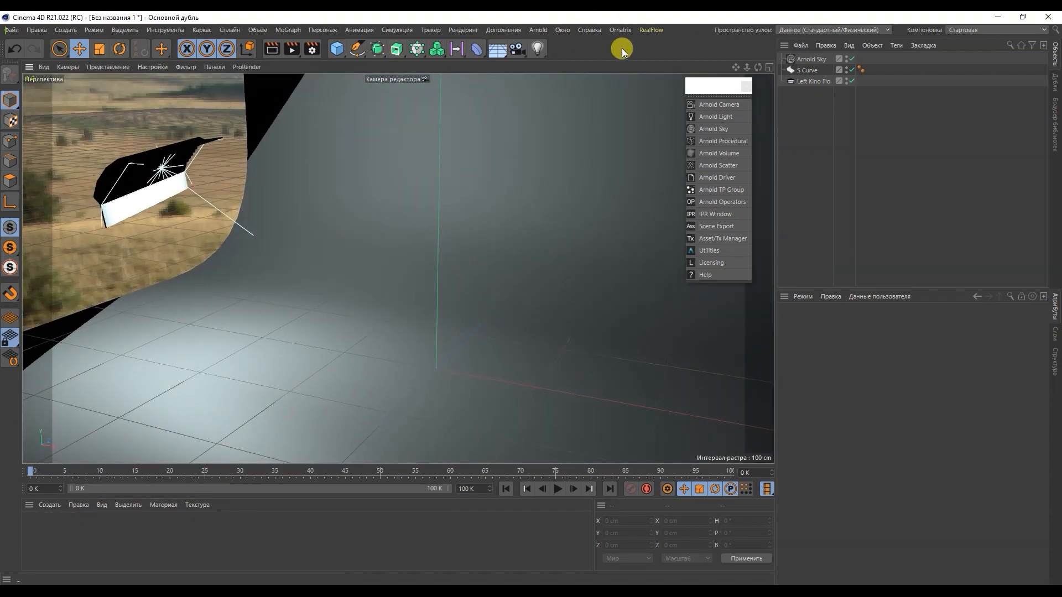
middle_click_drag(510, 288, 479, 267, "alt")
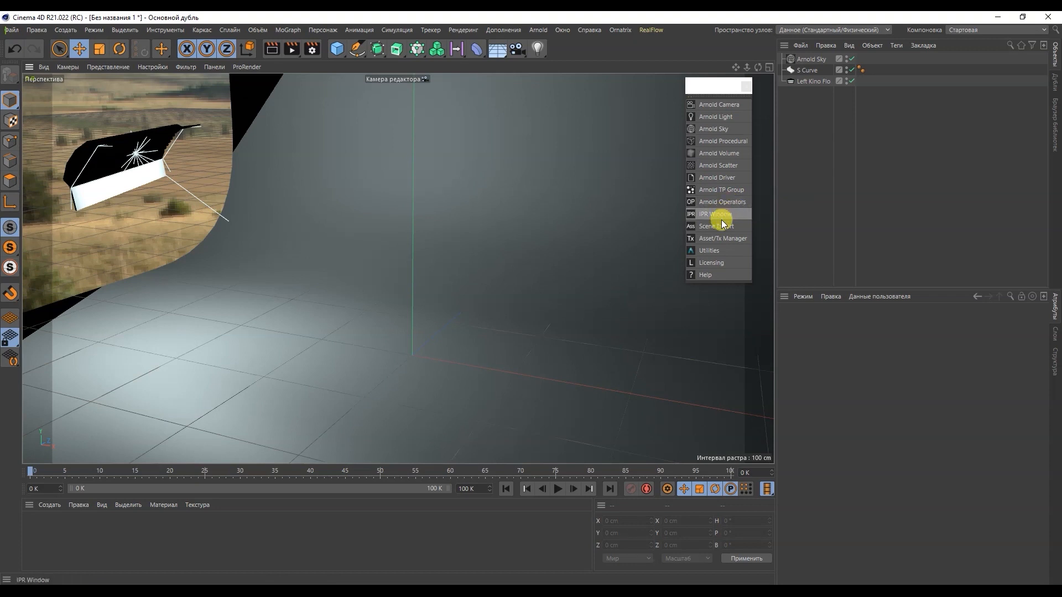
- Select the two missing light textures in the Asset/Tx Manager and start relinking them
left_click(713, 239)
left_click(341, 112)
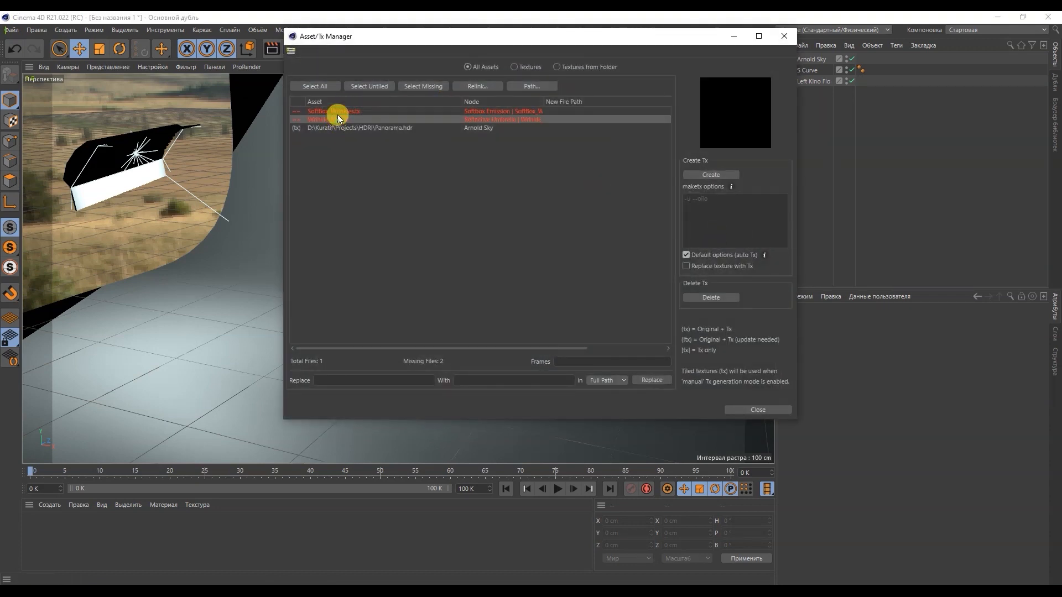
left_click(342, 121, "shift")
left_click(473, 87)
- Browse the relink folder tree on drive C to Program Files, Maxon Cinema 4D R21, plugins
scroll(532, 335, "down", 1)
scroll(536, 341, "up", 5)
left_click(465, 309)
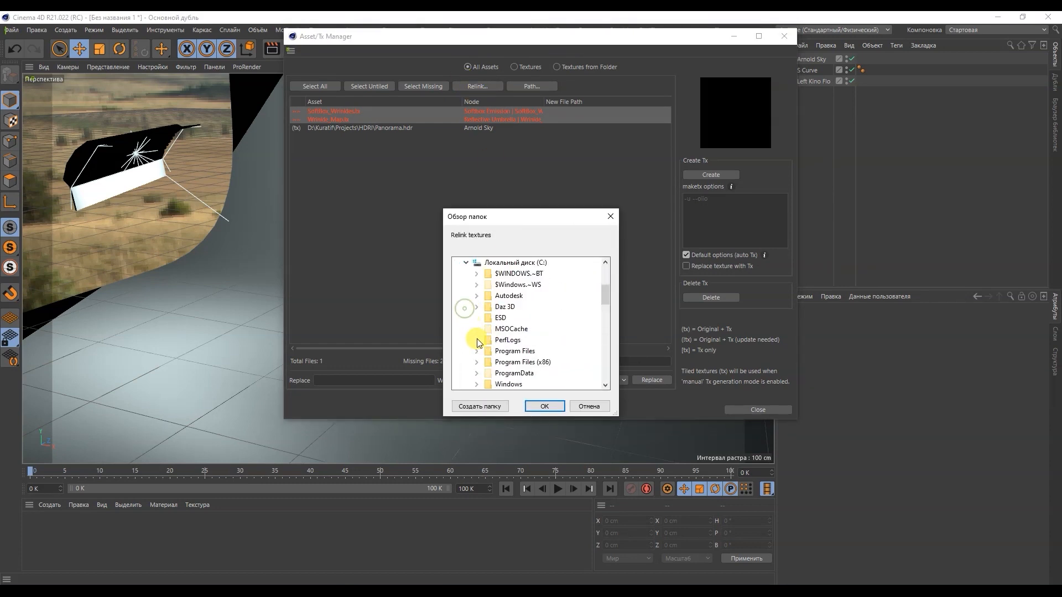
left_click(477, 350)
scroll(486, 359, "down", 2)
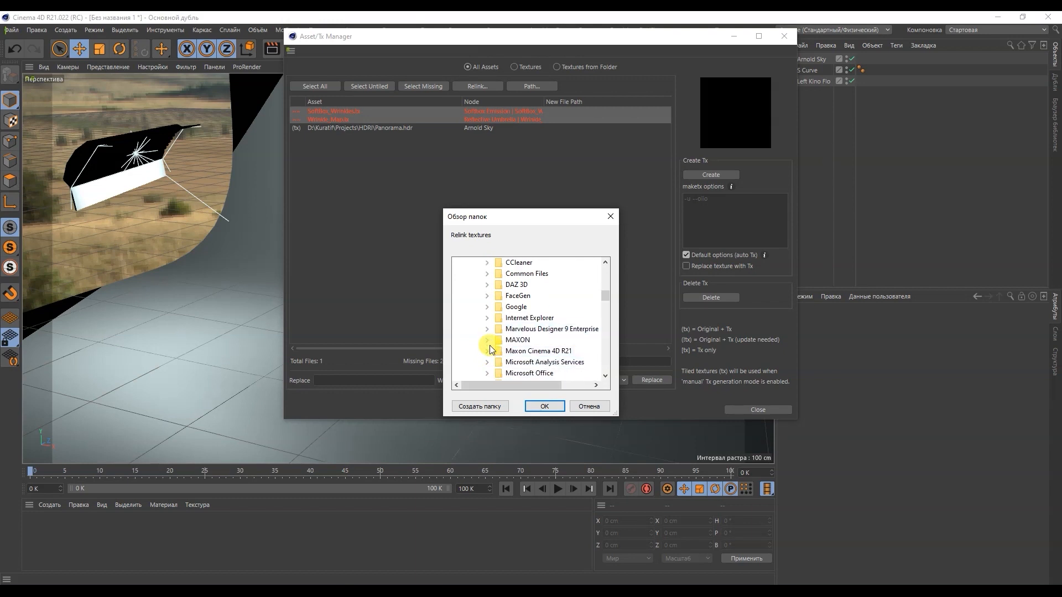
left_click(487, 350)
scroll(521, 324, "down", 1)
left_click(498, 329)
scroll(509, 334, "down", 1)
scroll(509, 334, "up", 1)
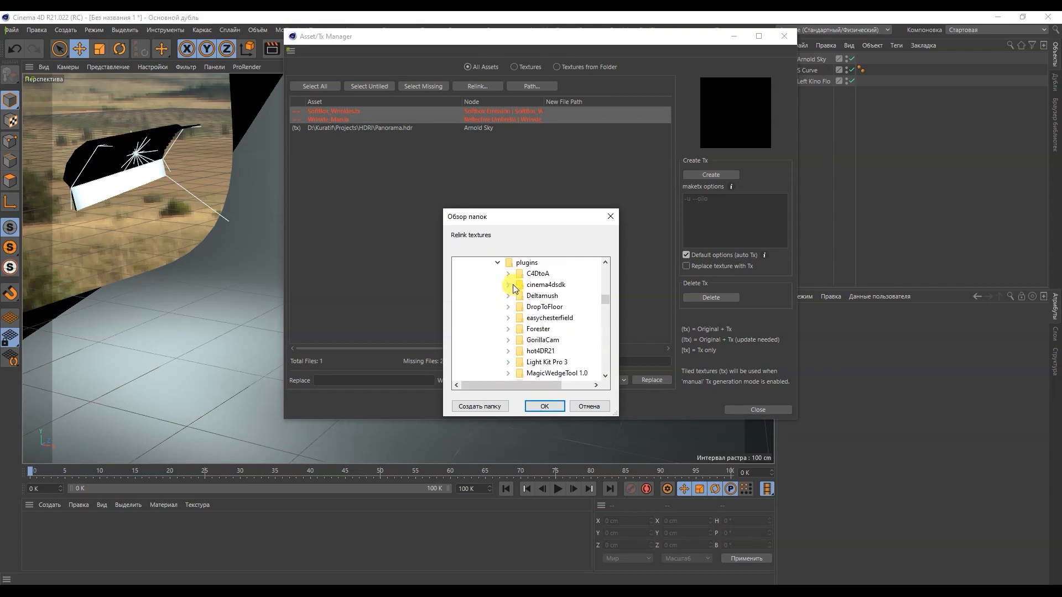
- Relink the selected textures to the Light Kit Pro 3 folder res\Materials\tex and close the Asset/Tx Manager
scroll(512, 349, "down", 1)
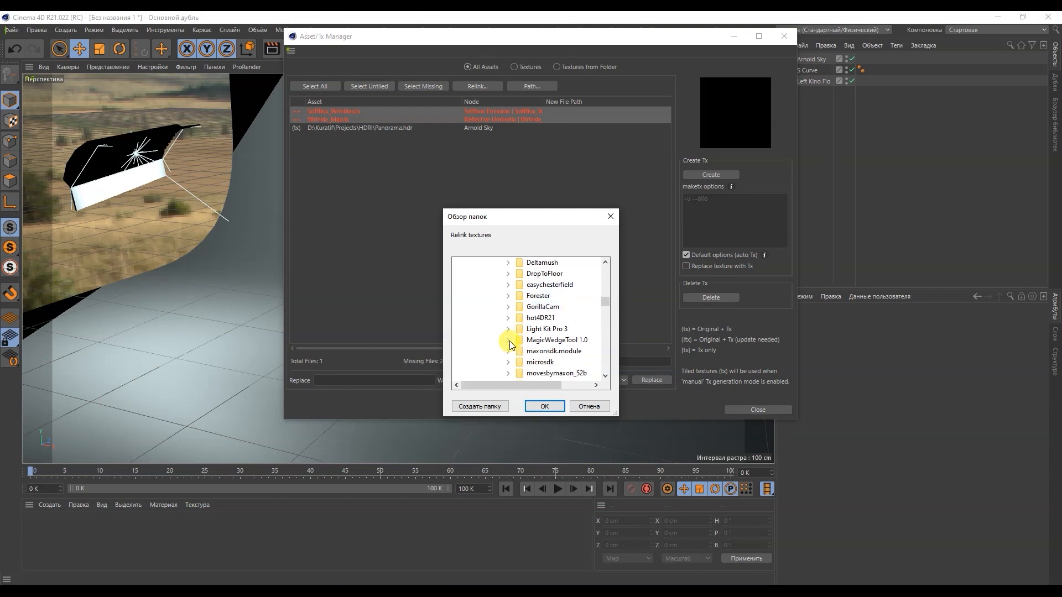
left_click(509, 331)
scroll(514, 337, "down", 1)
left_click(520, 332)
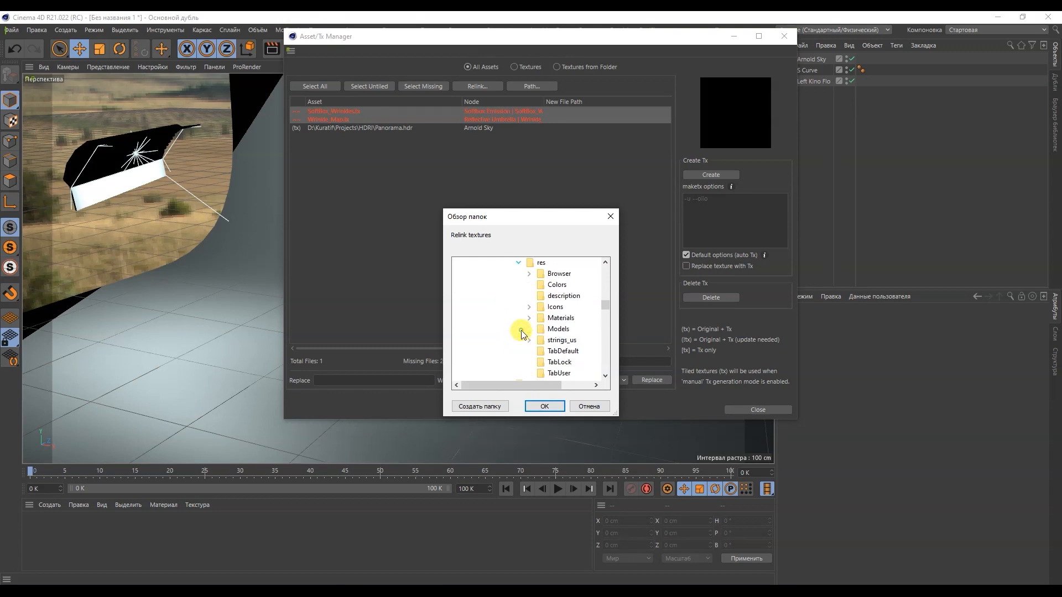
left_click(528, 318)
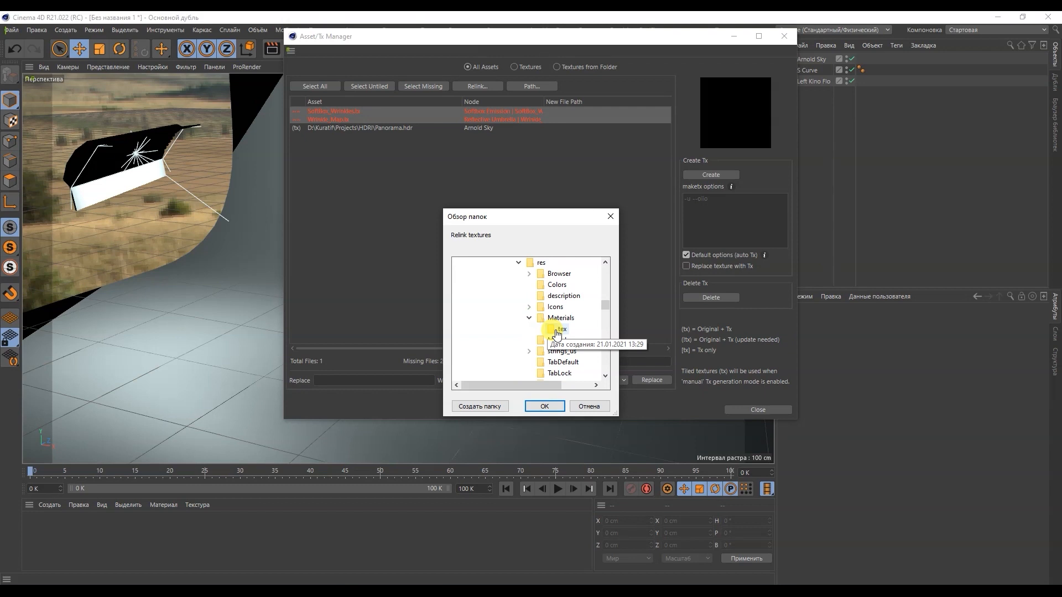
left_click(557, 331)
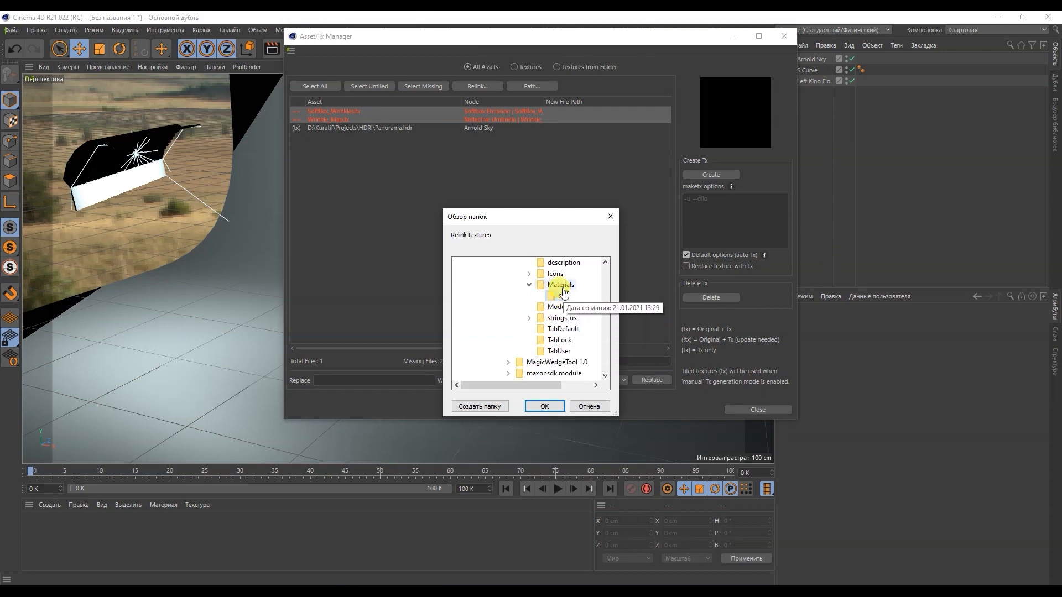
left_click(544, 406)
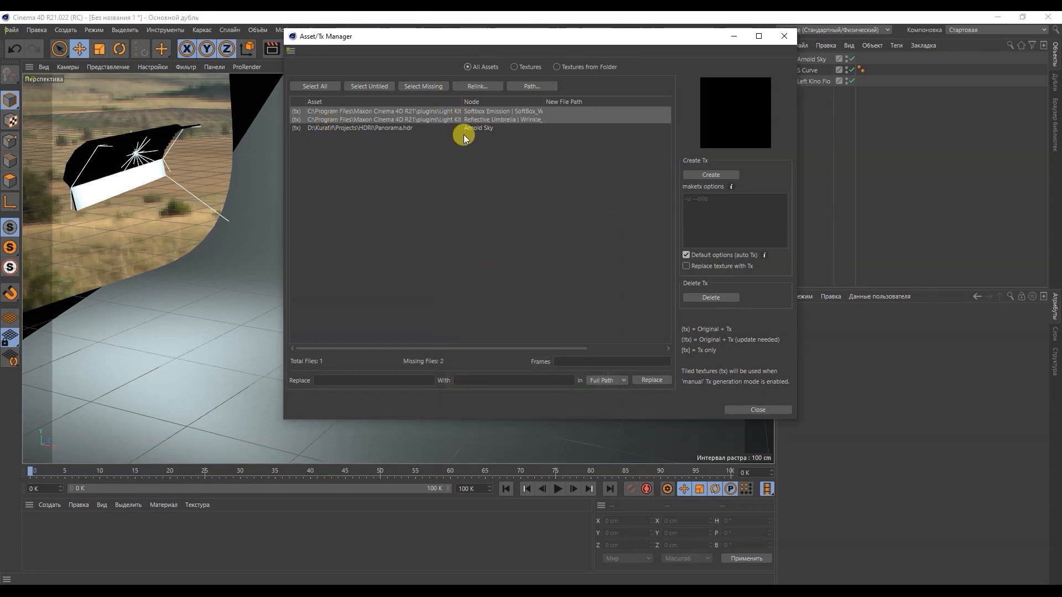
left_click(757, 409)
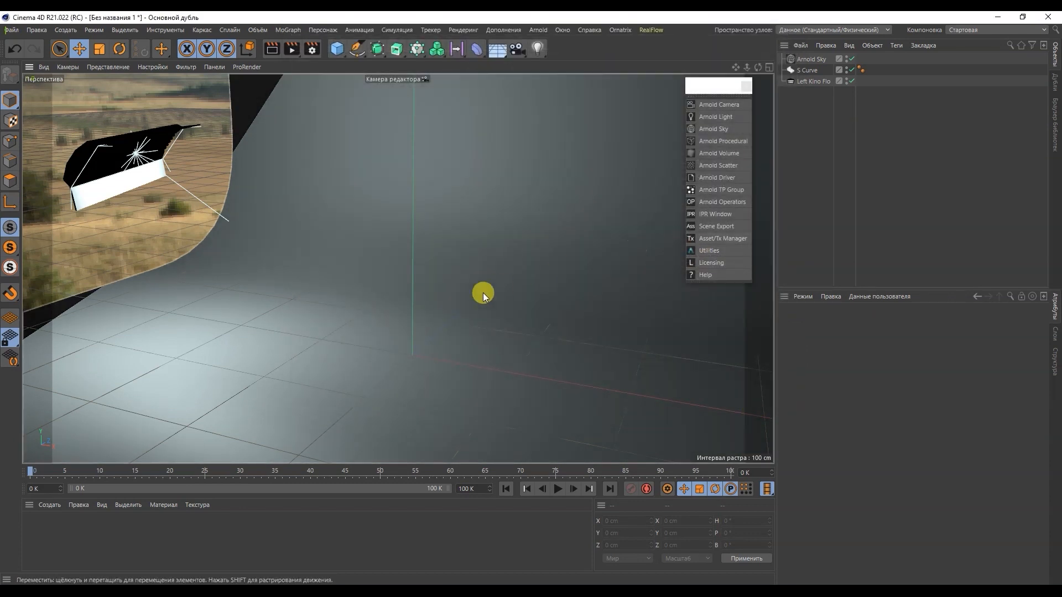
- Merge the rifle model awp.fbx from the OBJs folder into the scene
left_click_drag(472, 328, 495, 312, "alt")
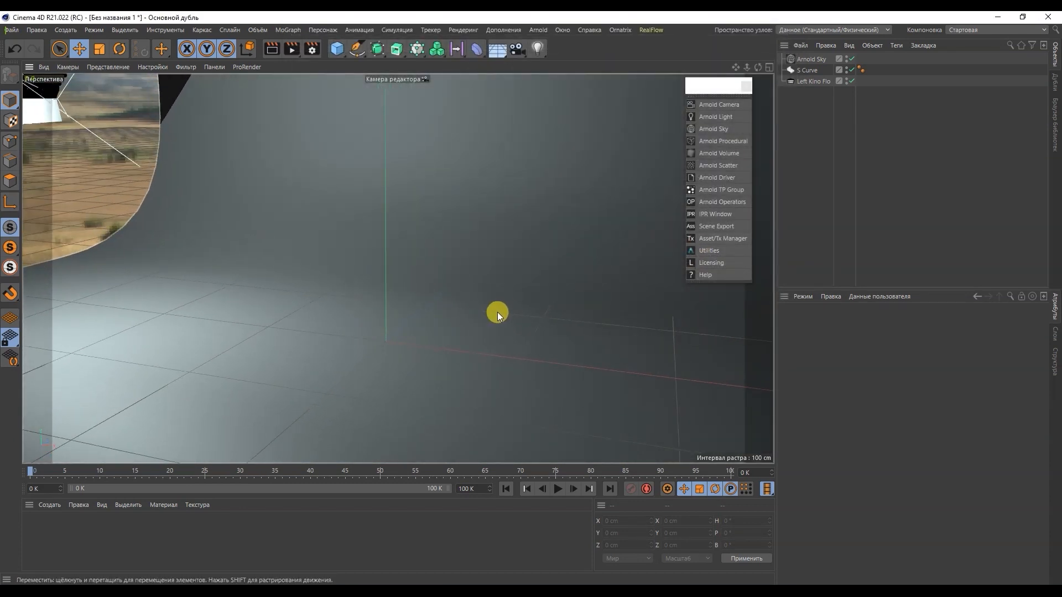
left_click_drag(702, 88, 709, 101)
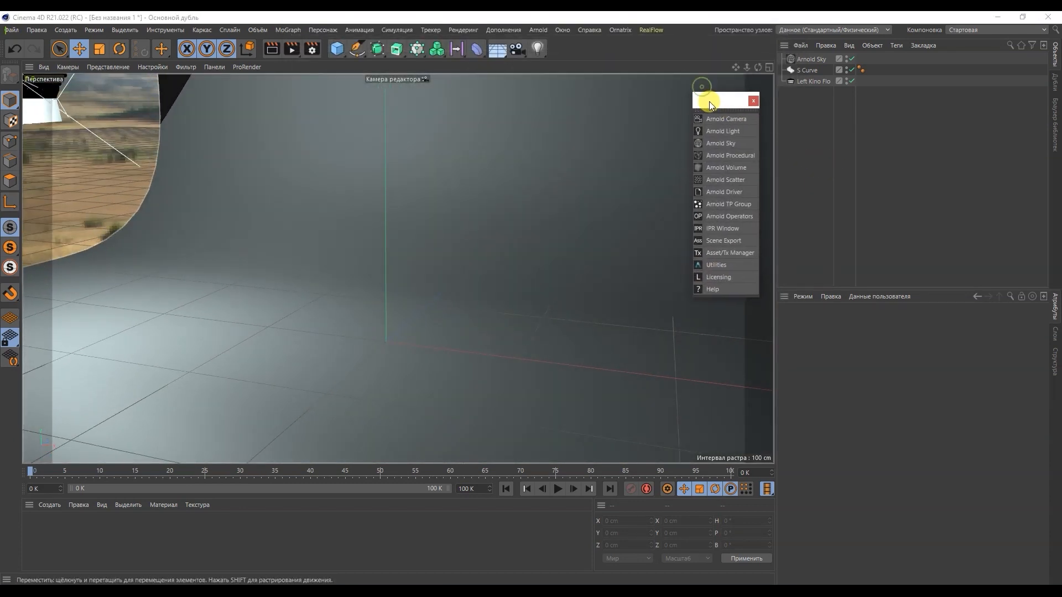
left_click(800, 45)
left_click(816, 60)
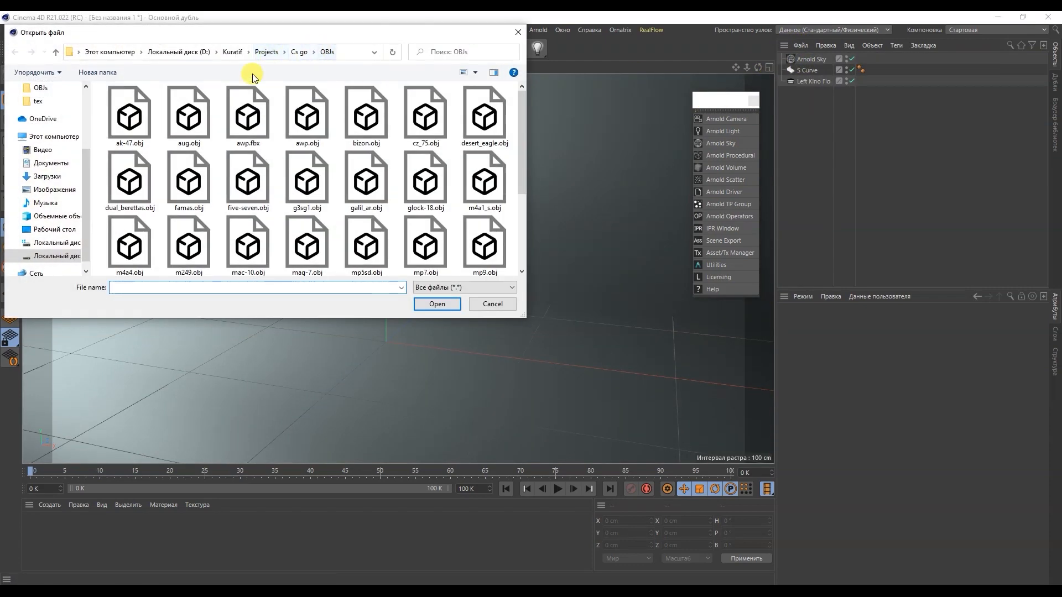
double_click(248, 113)
left_click(229, 310)
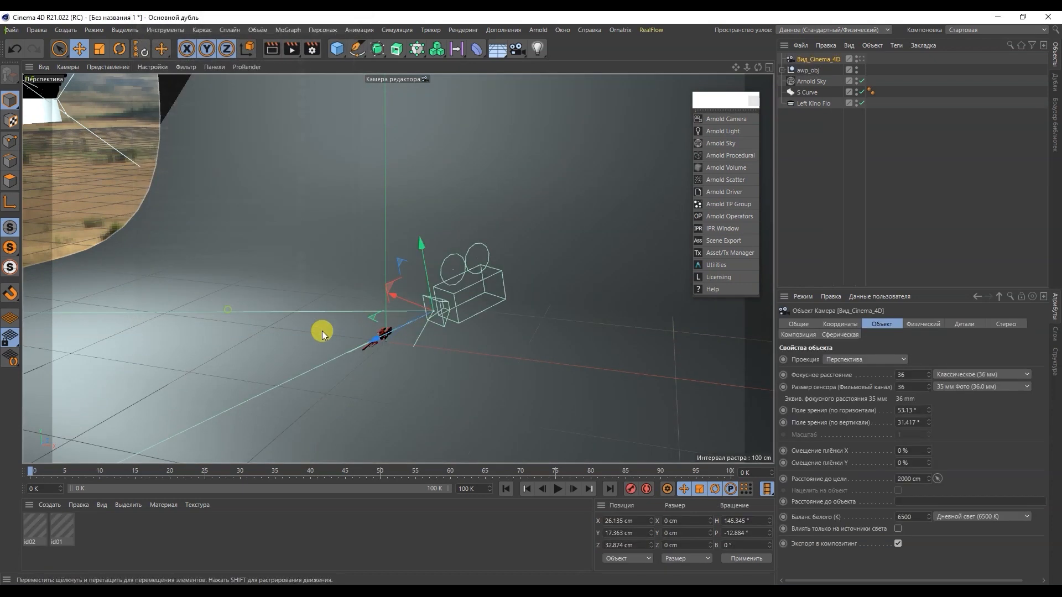
scroll(327, 335, "up", 2)
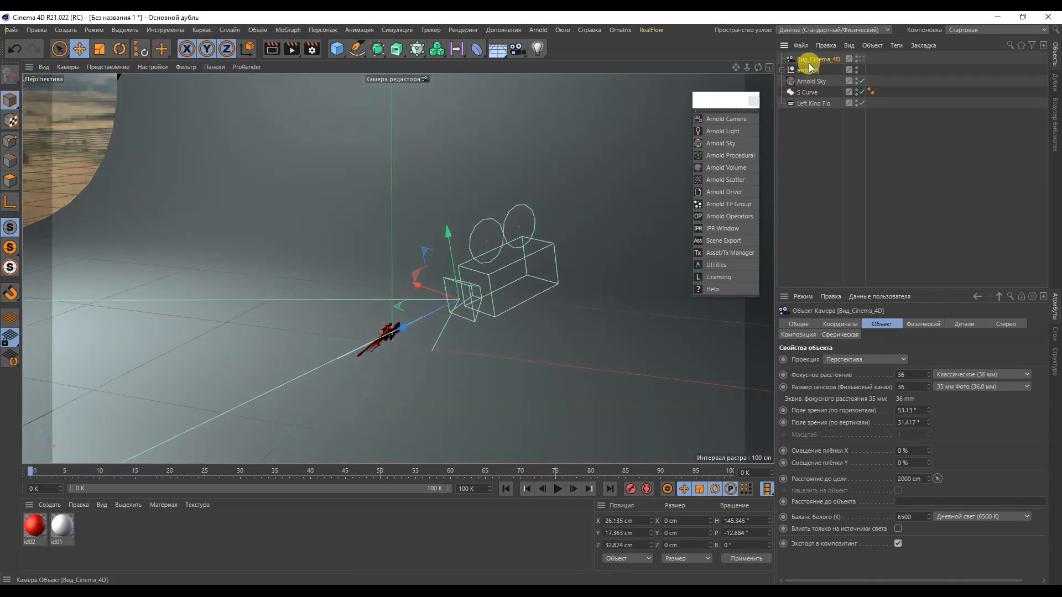
- Delete the imported Вид_Cinema_4D camera and scale up the awp_obj rifle group so it fills much of the view
key("Delete")
left_click(783, 60)
left_click(800, 62)
left_click(99, 49)
left_click_drag(174, 360, 427, 148)
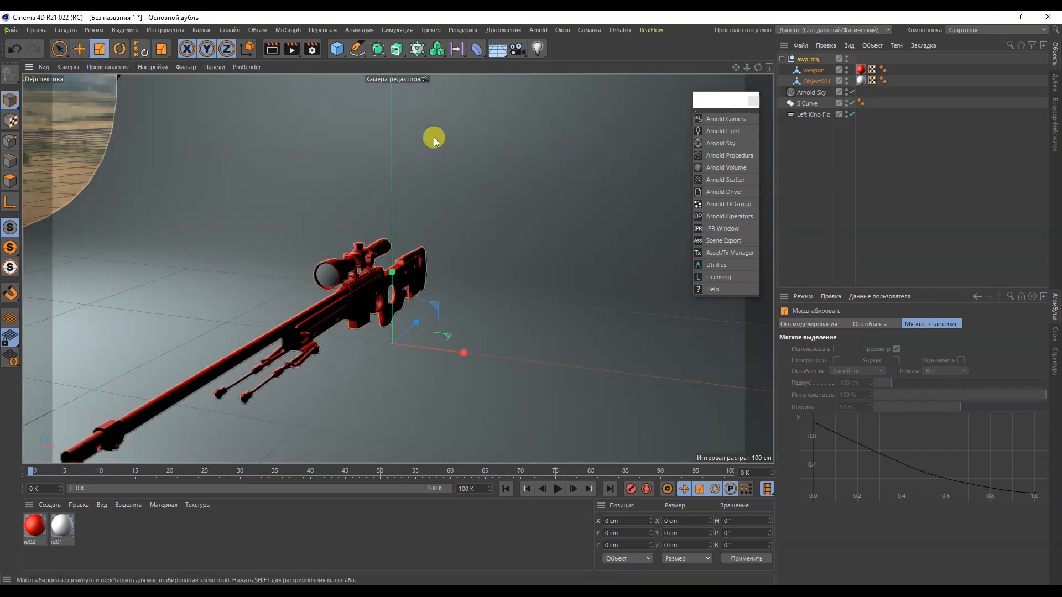
- Drop the rifle onto the floor and rotate it to a heading of about -46°
left_click(506, 30)
left_click(521, 296)
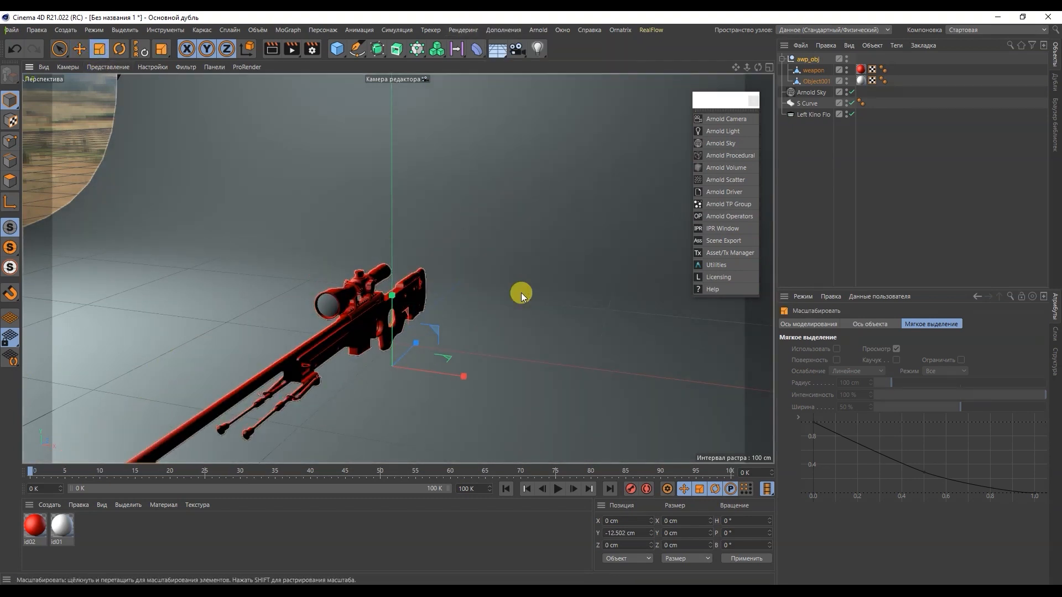
left_click(119, 49)
mouse_move(415, 380)
left_mouse_down()
mouse_move(348, 374)
mouse_move(403, 369)
mouse_move(374, 373)
mouse_move(398, 381)
left_mouse_up()
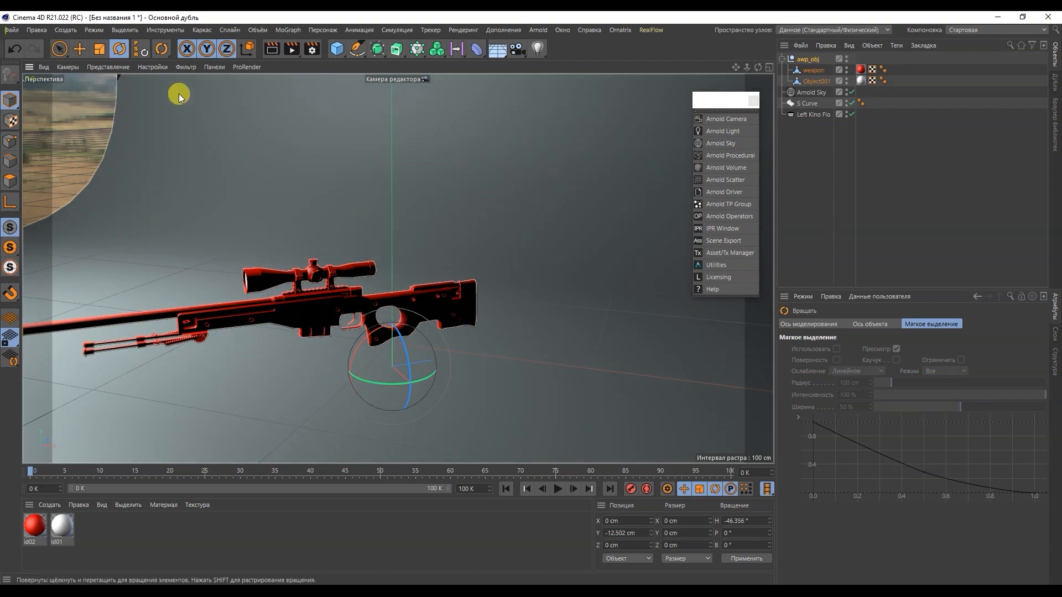
- Switch to world axes and move the rifle along X to about 67 cm
left_click(79, 48)
left_click(248, 49)
left_click_drag(441, 351, 621, 339)
left_click(813, 214)
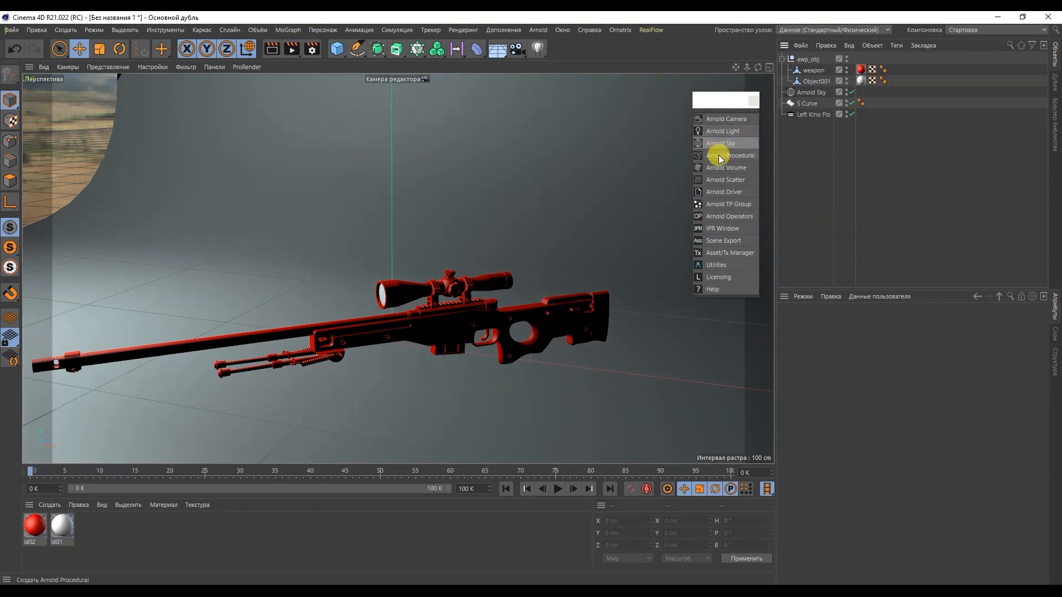
- Add an Arnold persp_camera, look through it and frame the rifle from the side
mouse_move(722, 119)
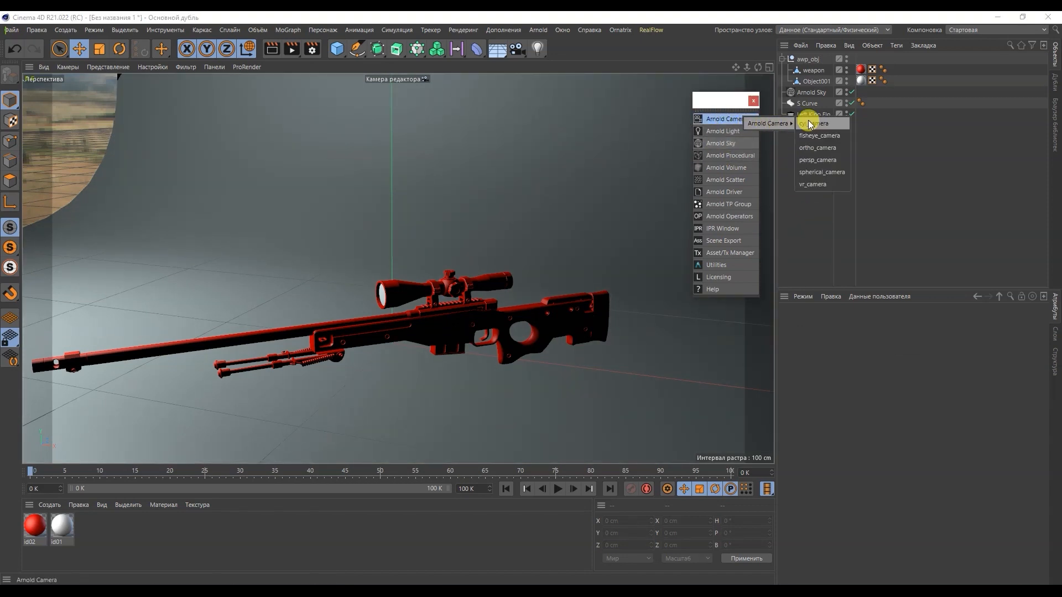
left_click(814, 160)
left_click(850, 58)
mouse_move(469, 370)
left_mouse_down("alt")
mouse_move(473, 332)
mouse_move(463, 351)
mouse_move(476, 376)
left_mouse_up("alt")
left_click_drag(412, 263, 380, 250, "alt")
- Rotate the rifle to a heading of about -60° and move it about 30 cm further along X
left_click(808, 70)
key("r")
left_click_drag(488, 383, 468, 382)
key("e")
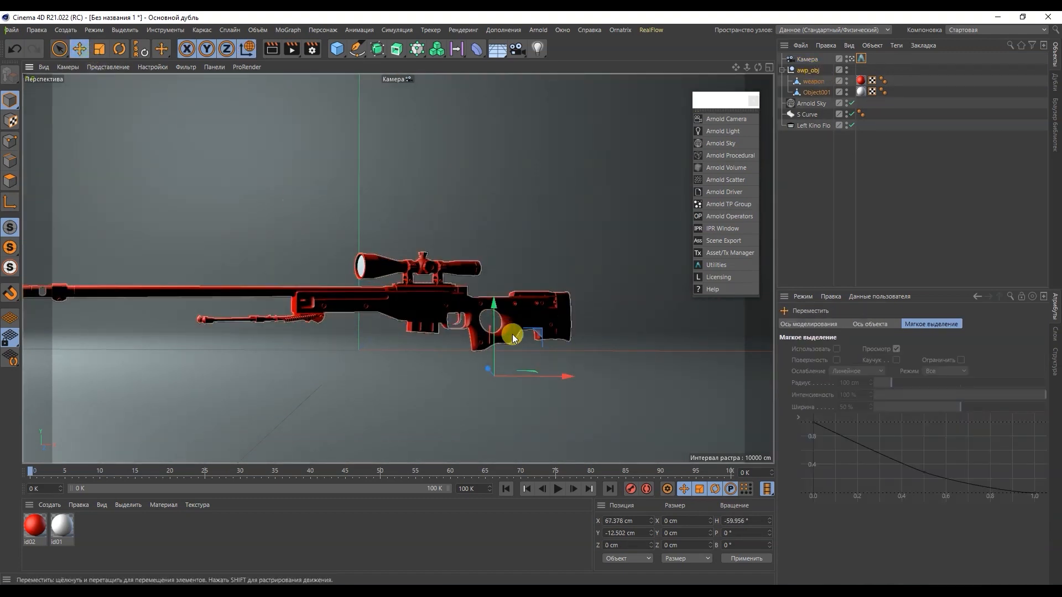
left_click_drag(568, 373, 616, 372)
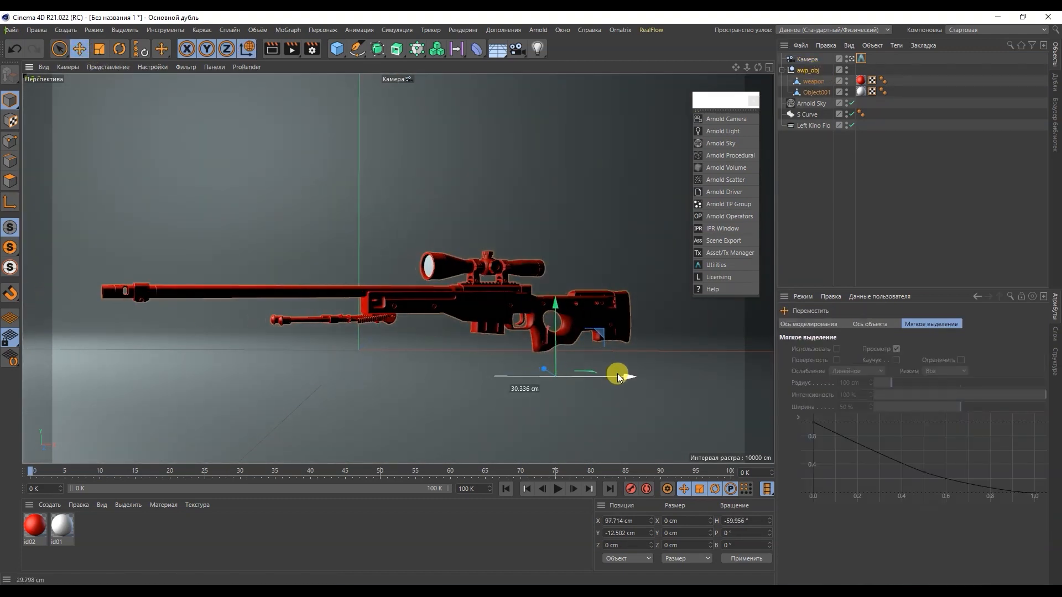
left_click(845, 213)
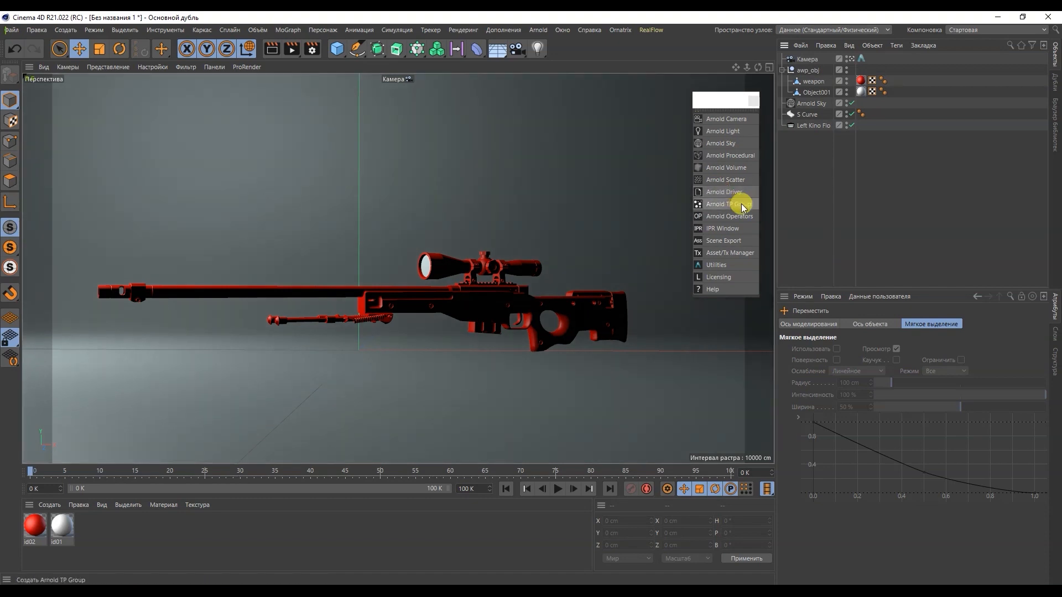
- Open the Arnold IPR render preview and add a Protection tag (Защита) to the camera
left_click(712, 230)
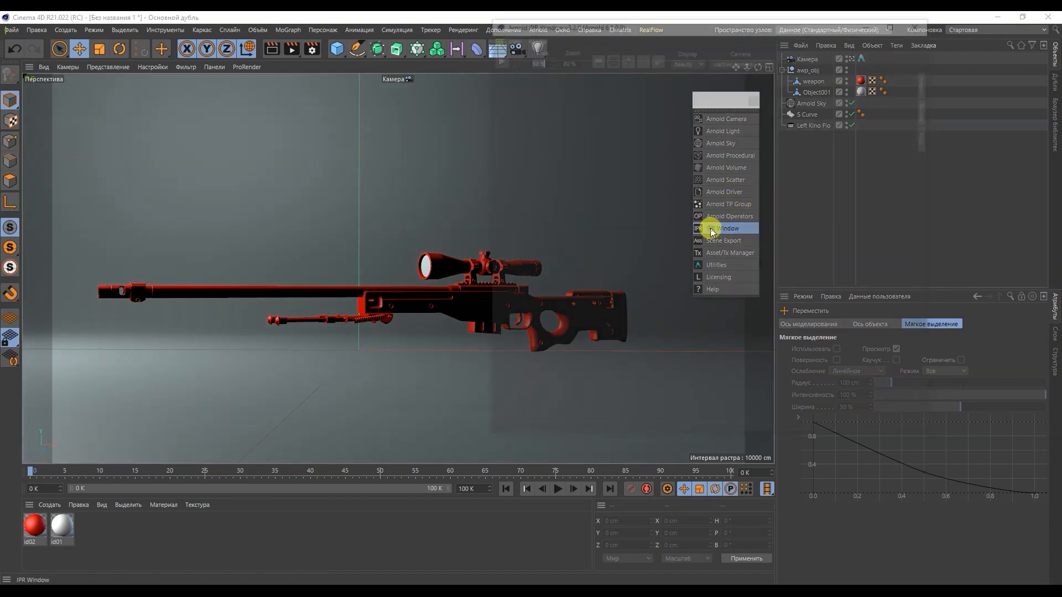
right_click(803, 59)
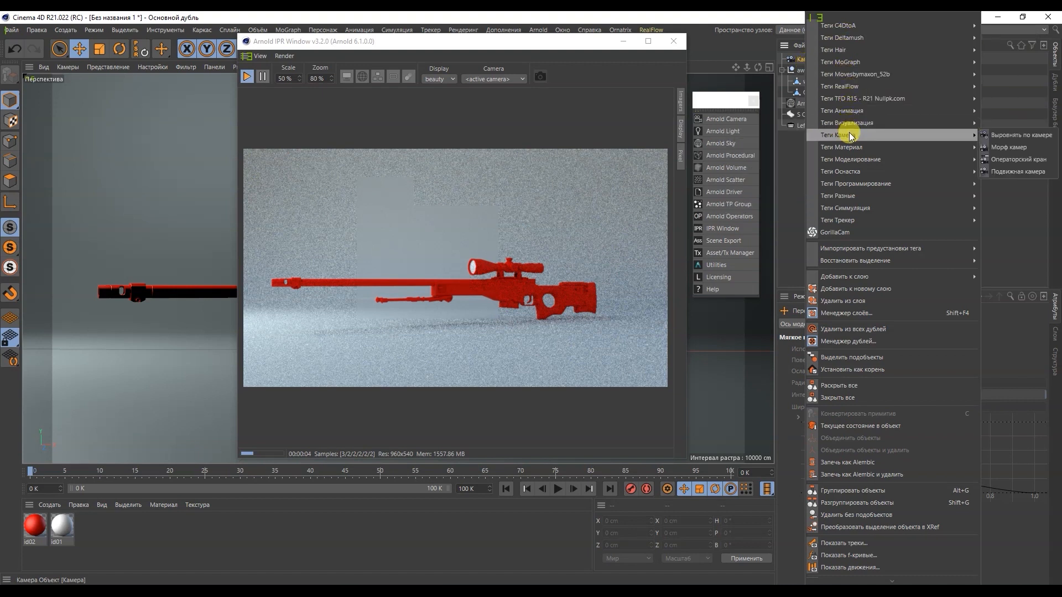
mouse_move(849, 127)
mouse_move(843, 173)
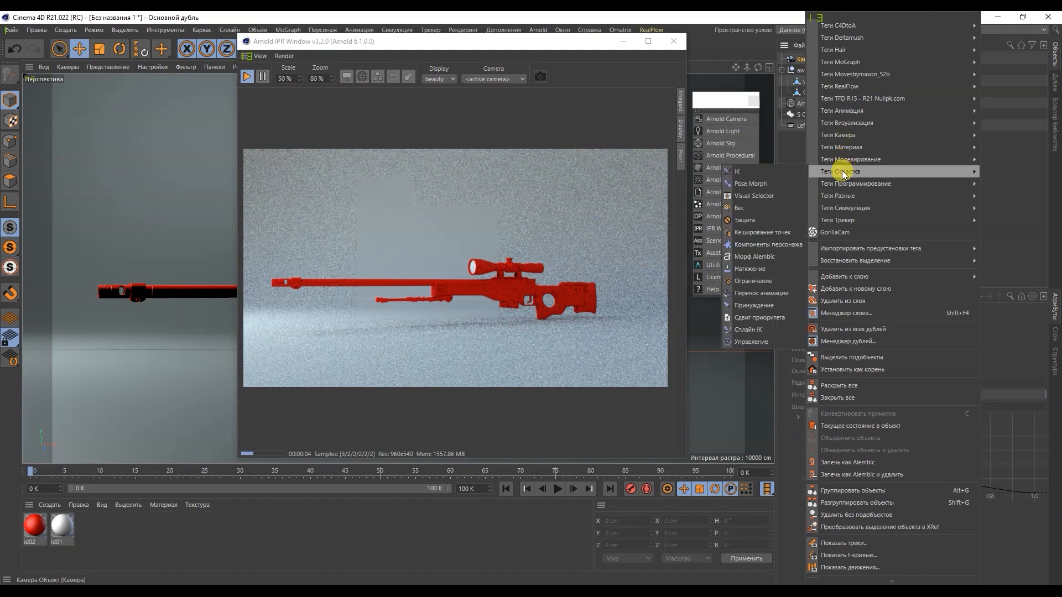
left_click(744, 220)
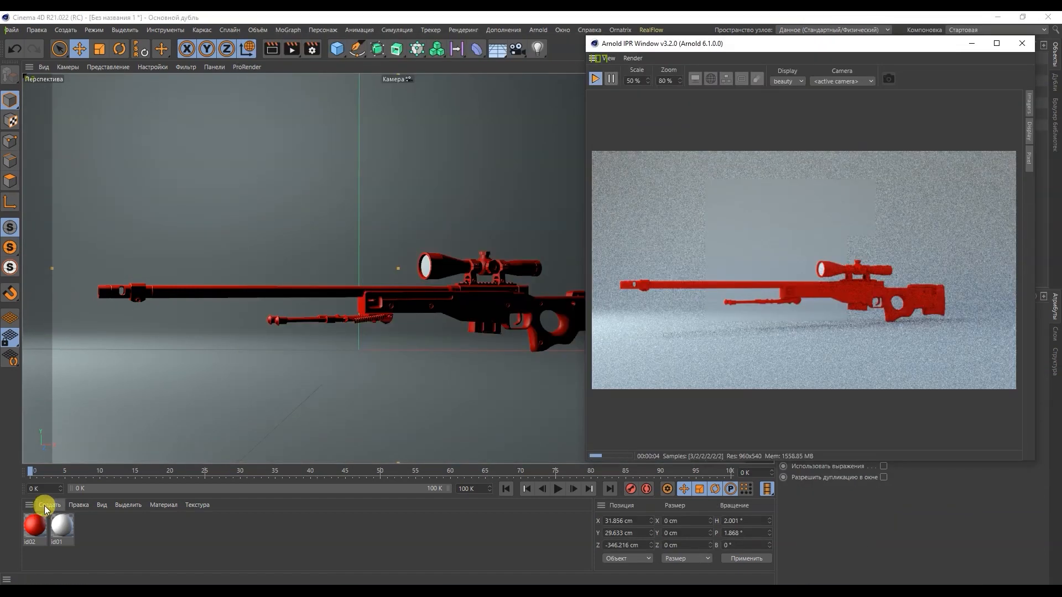
- Create an Arnold standard_surface material and open it in the Arnold Shader Network Editor
left_click(44, 505)
mouse_move(131, 405)
mouse_move(224, 421)
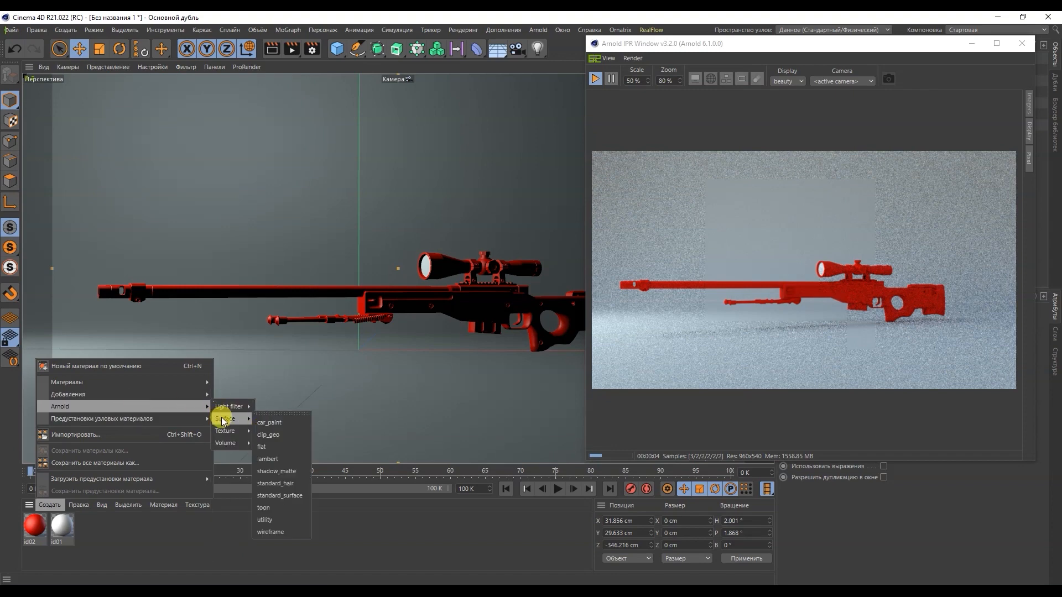
left_click(279, 494)
double_click(35, 525)
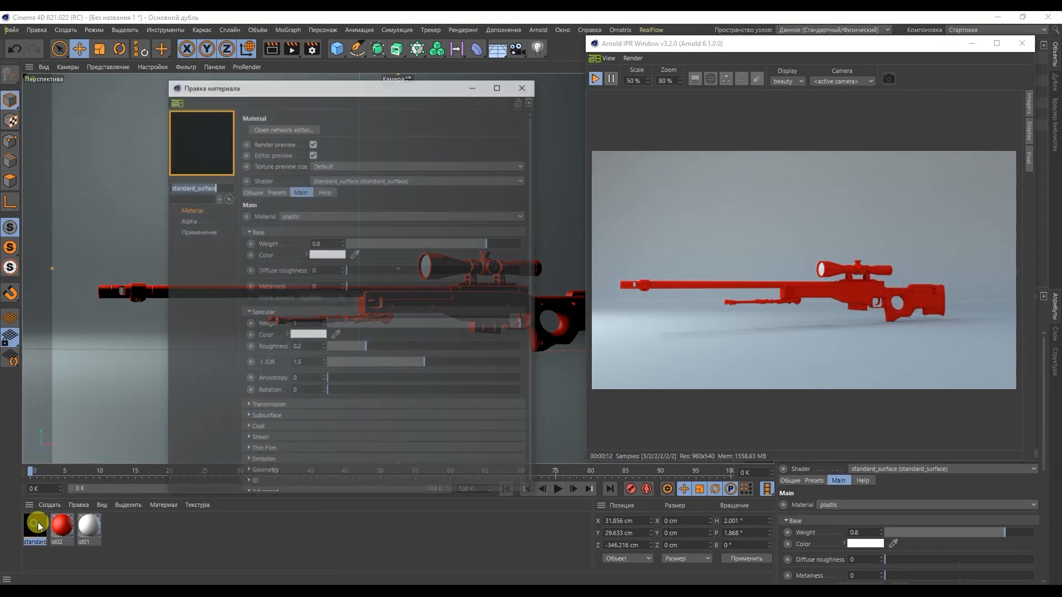
left_click_drag(324, 93, 245, 103)
left_click(190, 148)
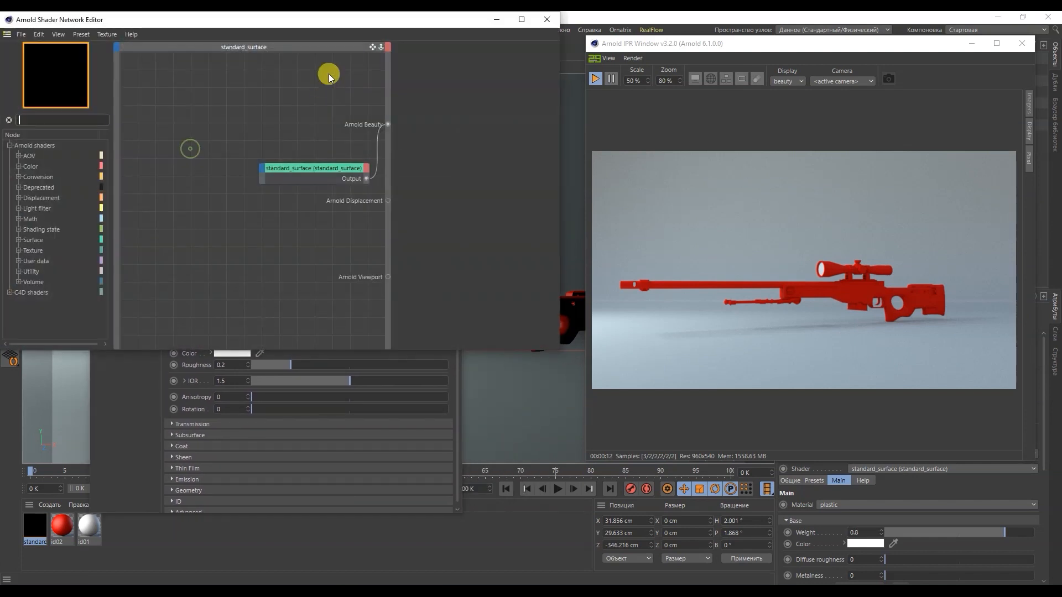
left_click_drag(317, 20, 344, 67)
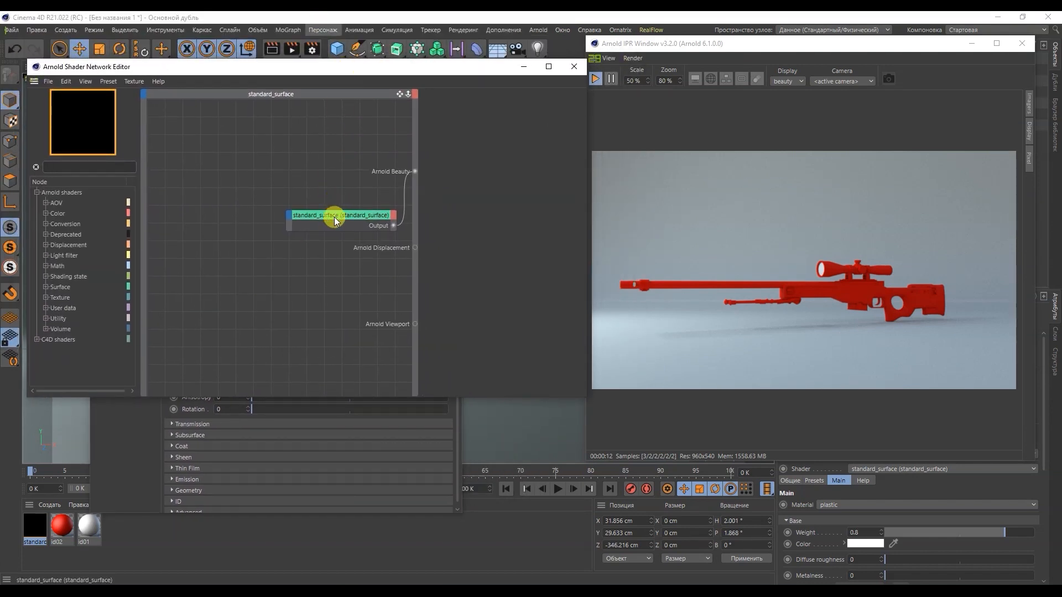
- Add Base Color and Specular Roughness input ports to the standard_surface node and enlarge the node
left_click_drag(334, 220, 283, 198)
left_click(236, 197)
mouse_move(241, 203)
mouse_move(285, 205)
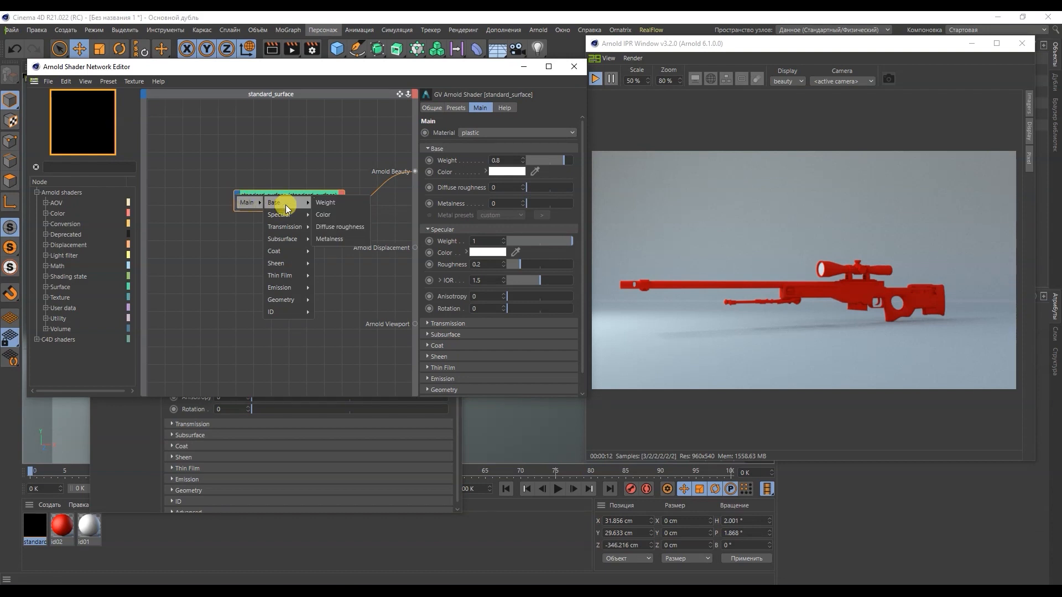
left_click(323, 214)
left_click_drag(278, 212, 280, 268)
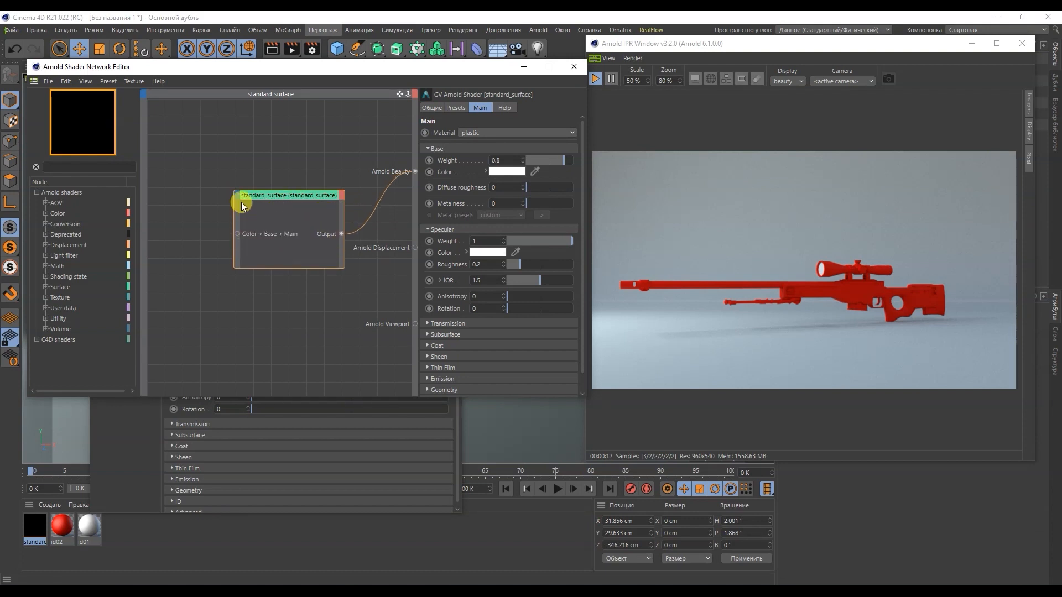
left_click(237, 203)
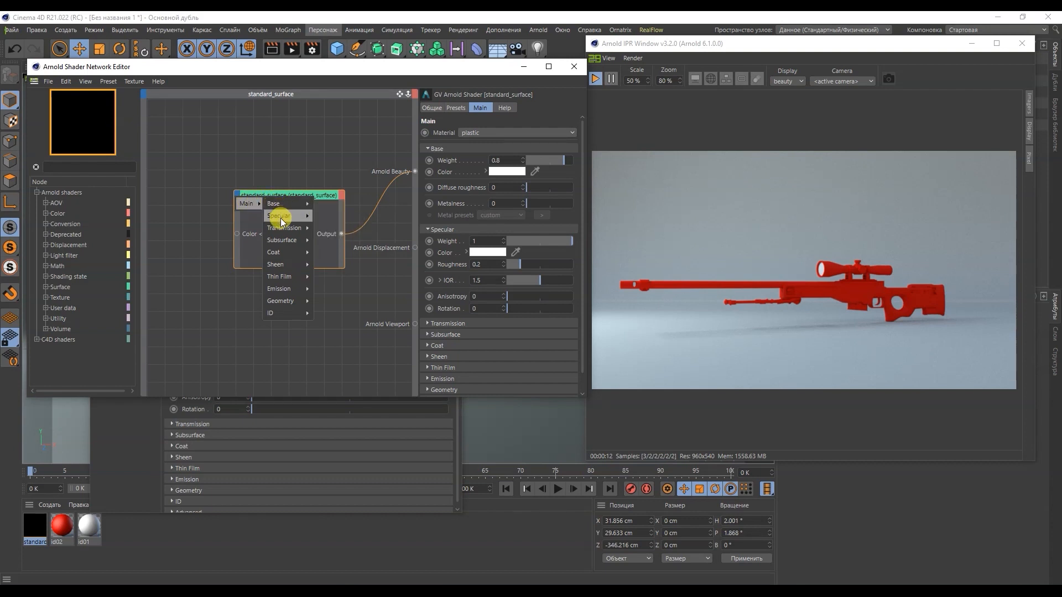
mouse_move(302, 219)
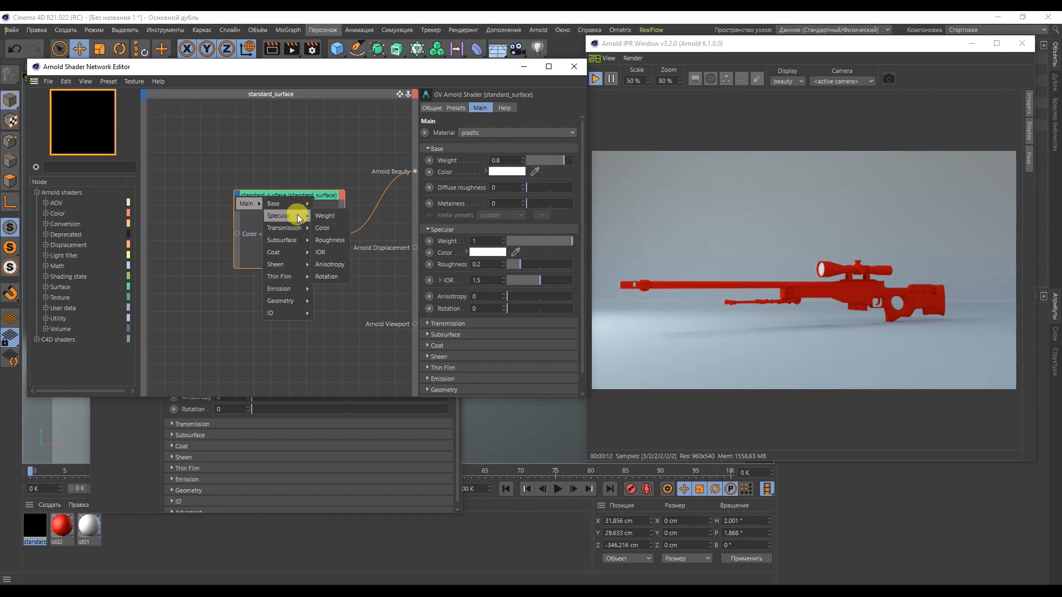
left_click(327, 237)
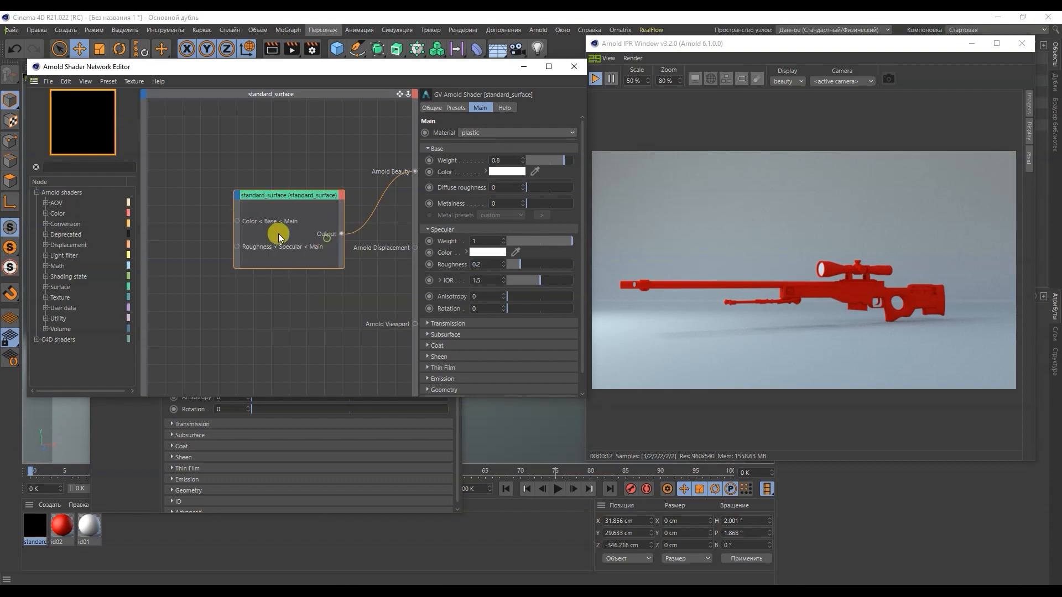
- Add Base Metalness and Geometry Normal input ports to the standard_surface node
left_click(239, 198)
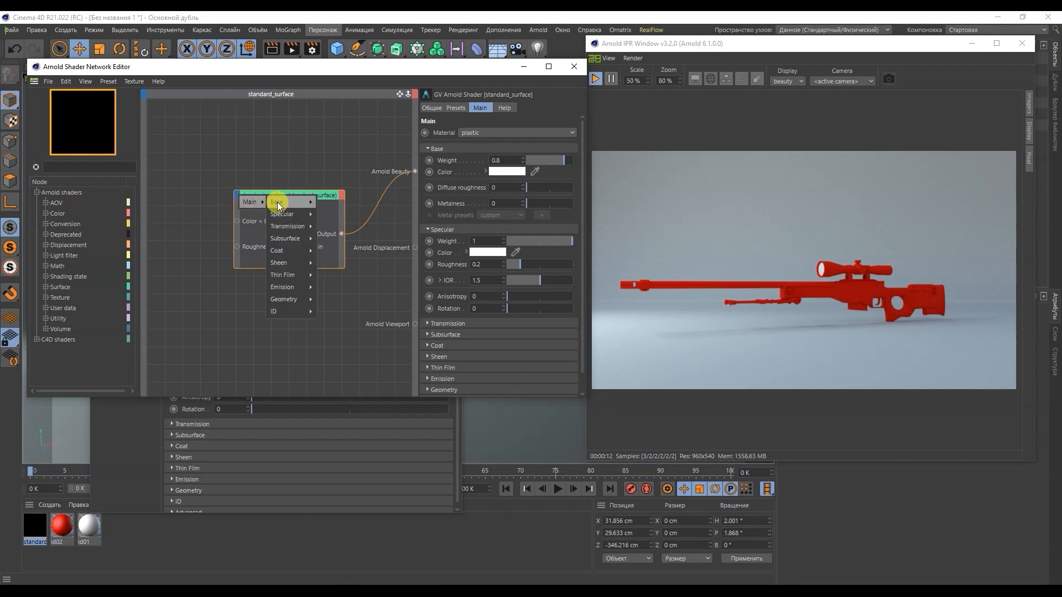
mouse_move(288, 208)
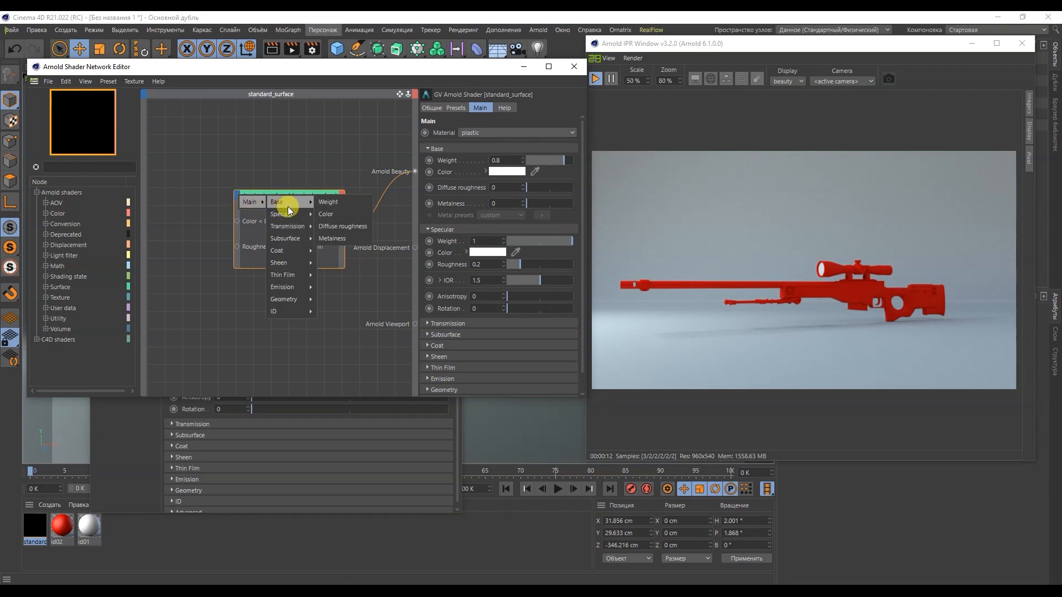
left_click(336, 238)
left_click(238, 196)
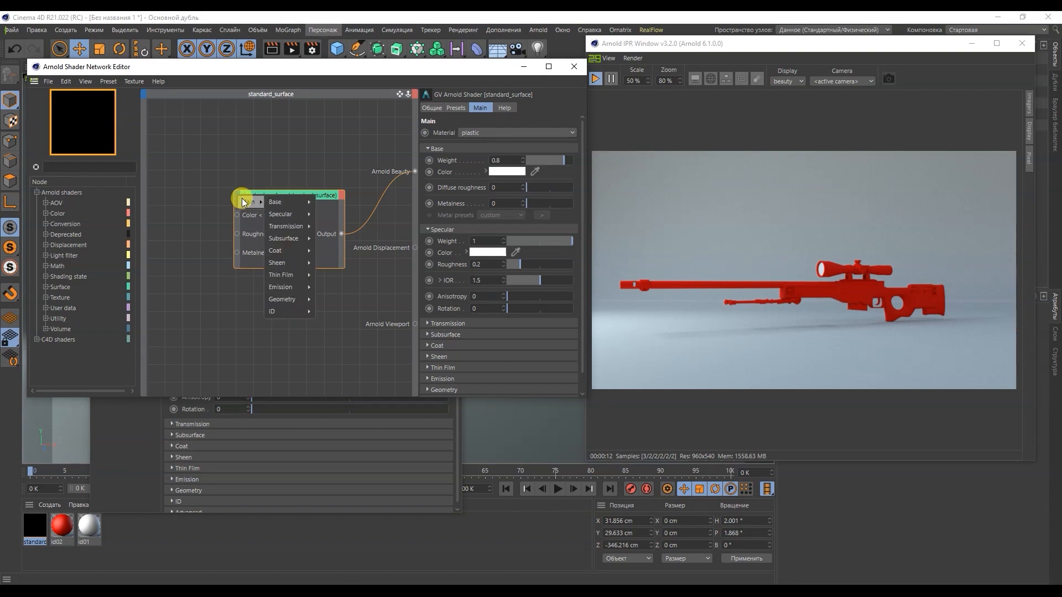
mouse_move(276, 202)
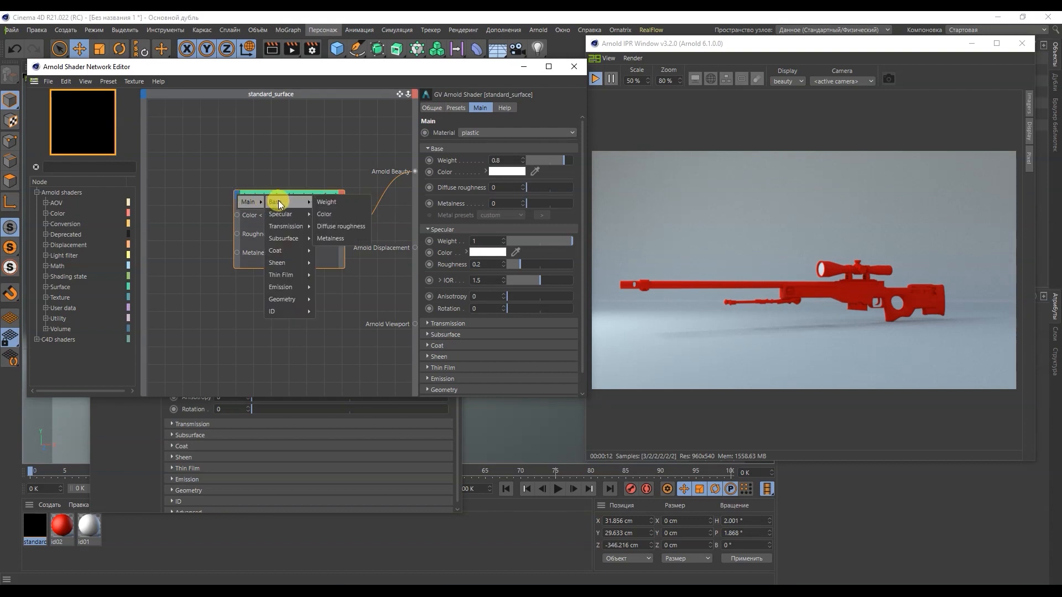
mouse_move(291, 238)
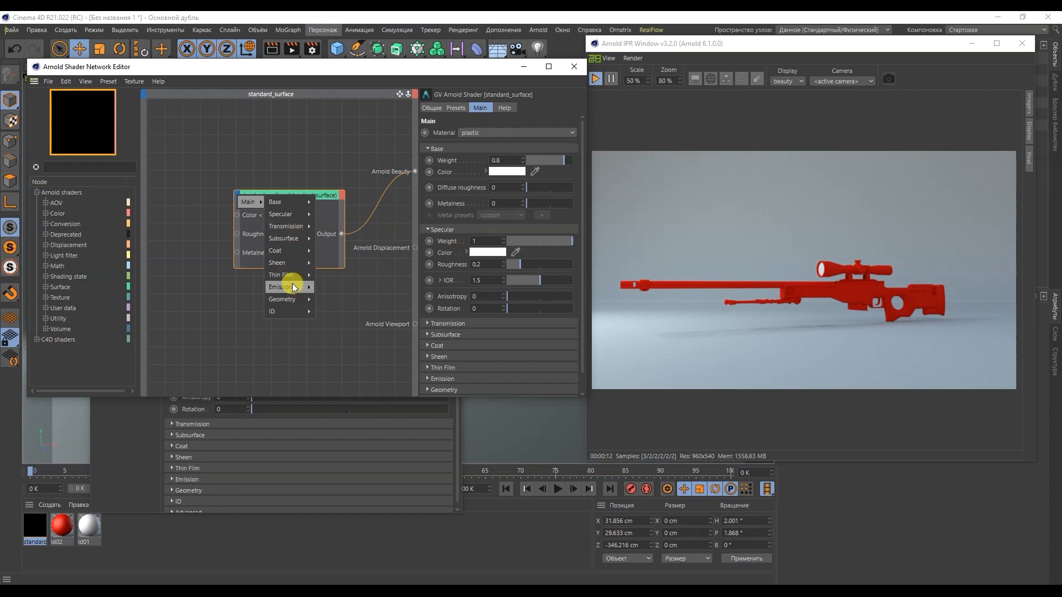
left_click(331, 308)
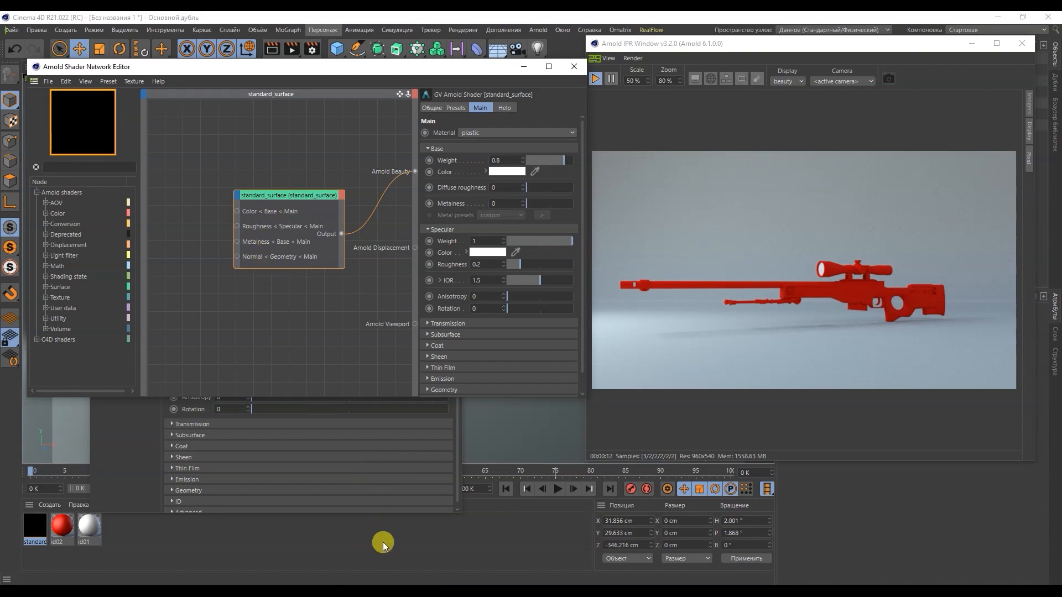
- Bring awp_id02_BaseColor.png from the tex folder into the shader network and connect it to the Base Color input of standard_surface
left_click(160, 590)
left_click_drag(735, 197, 789, 192)
left_click(682, 281)
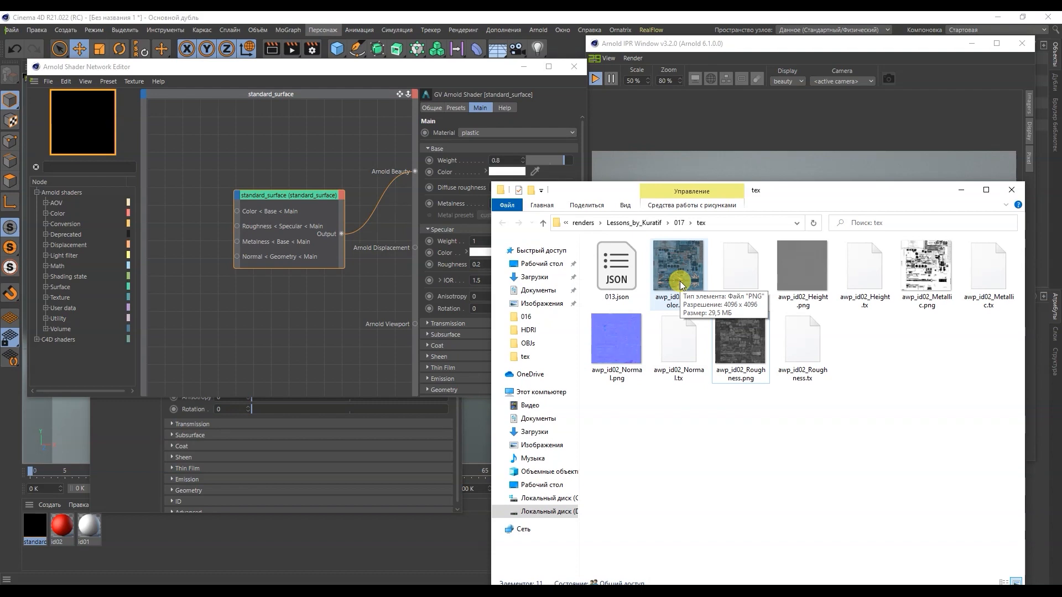
left_click_drag(679, 281, 201, 204)
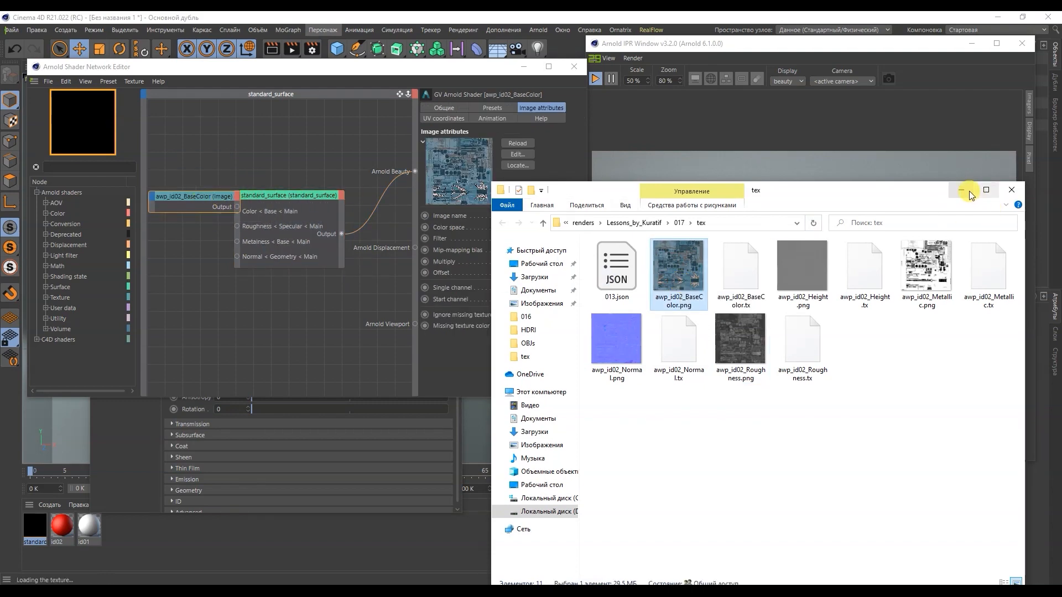
left_click(962, 191)
left_click_drag(173, 194, 148, 180)
left_click_drag(210, 192, 238, 207)
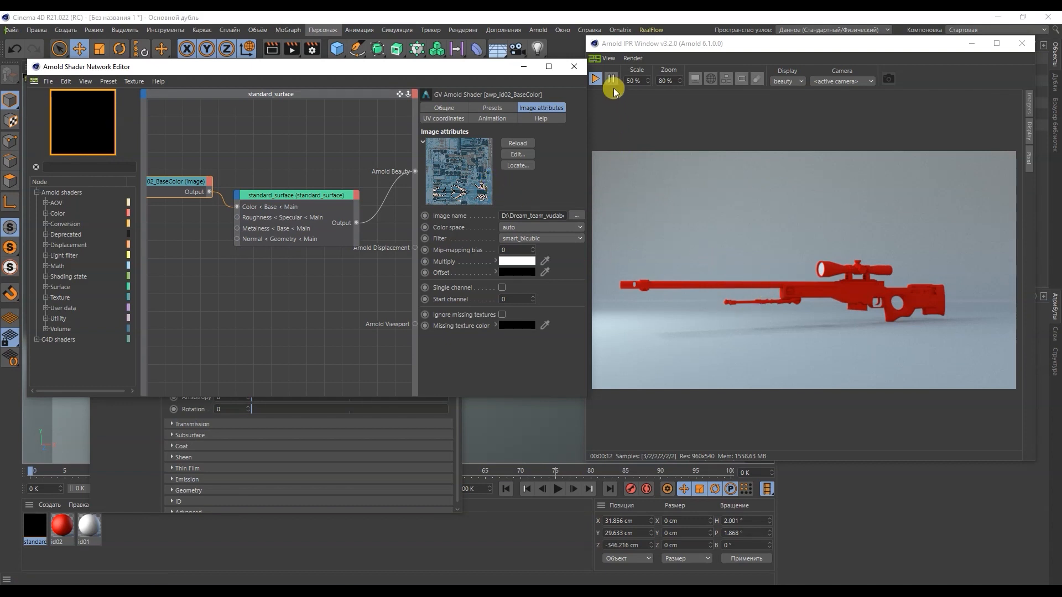
- Restart the Arnold IPR render and assign the standard_surface material to the weapon object in place of its red material
left_click(596, 79)
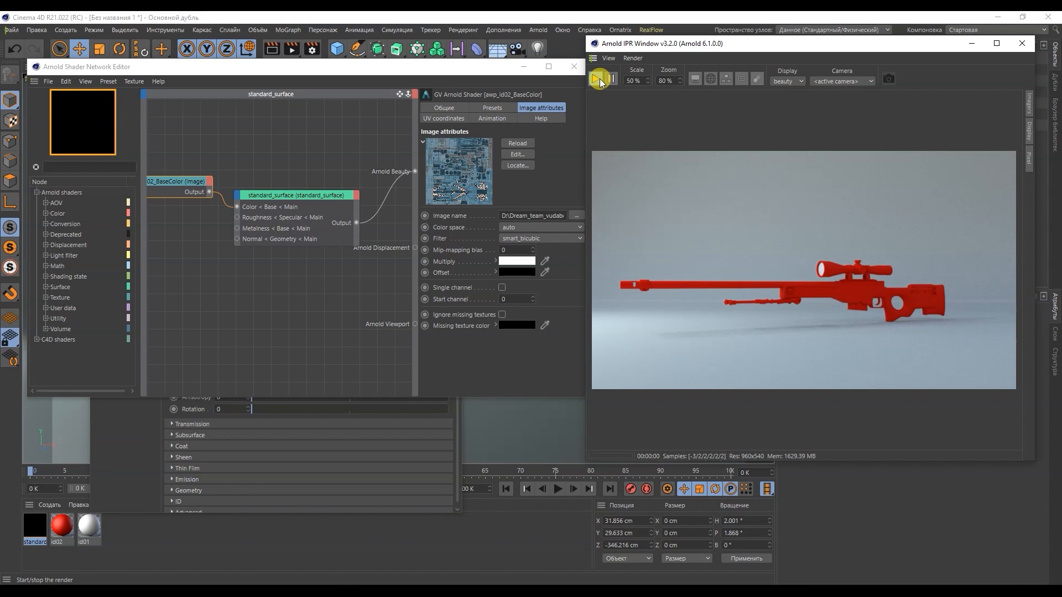
left_click_drag(667, 44, 648, 145)
left_click_drag(34, 528, 861, 87)
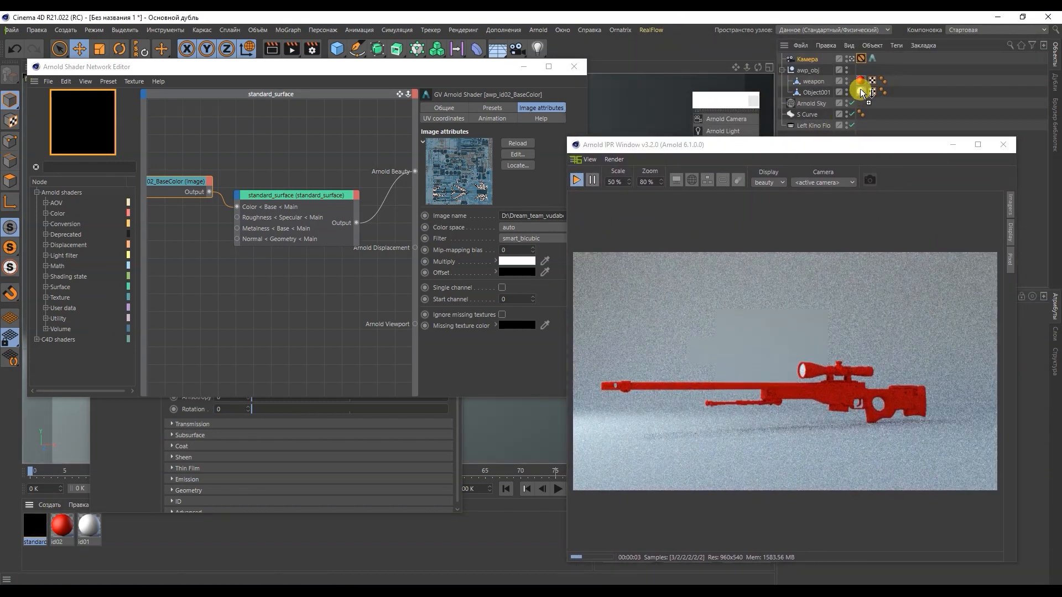
left_click_drag(813, 143, 850, 58)
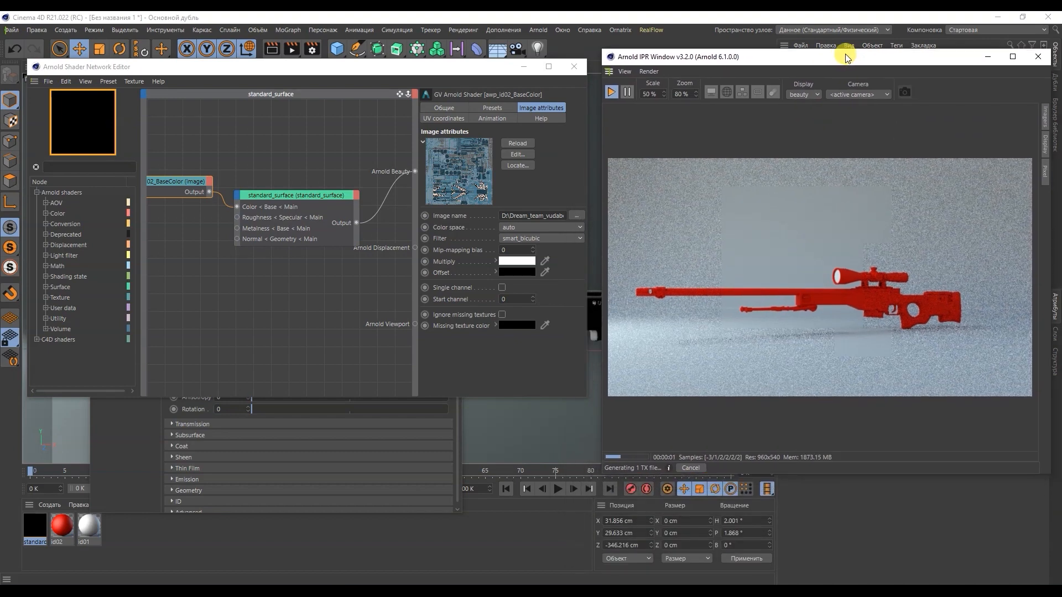
left_click_drag(782, 59, 778, 52)
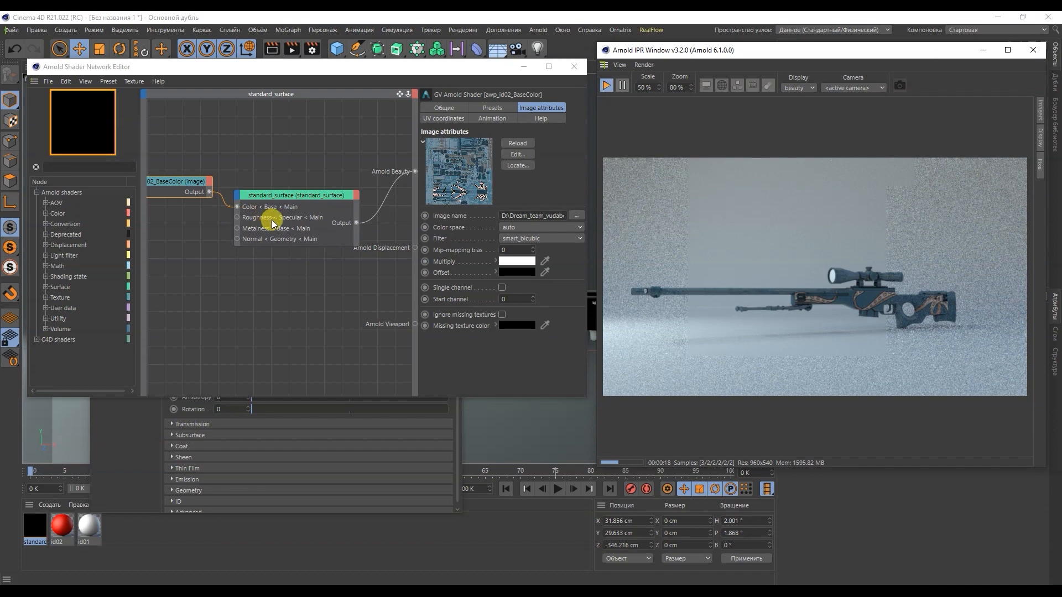
- Connect the awp_id02_Roughness.png texture to the Specular Roughness input, with color space disabled and Single channel enabled
left_click(253, 589)
left_click_drag(747, 353, 237, 218)
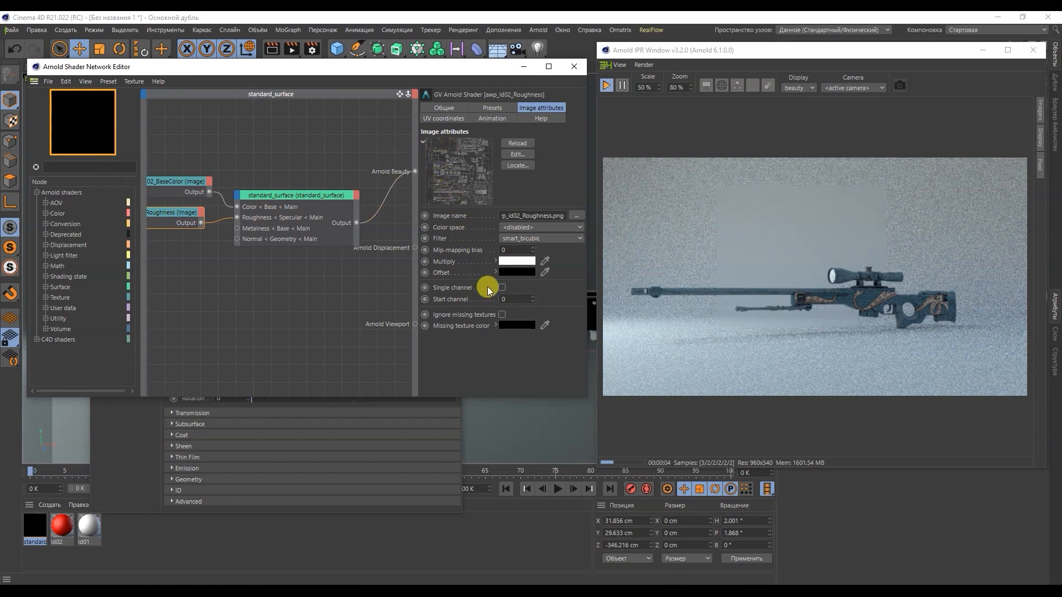
left_click(501, 287)
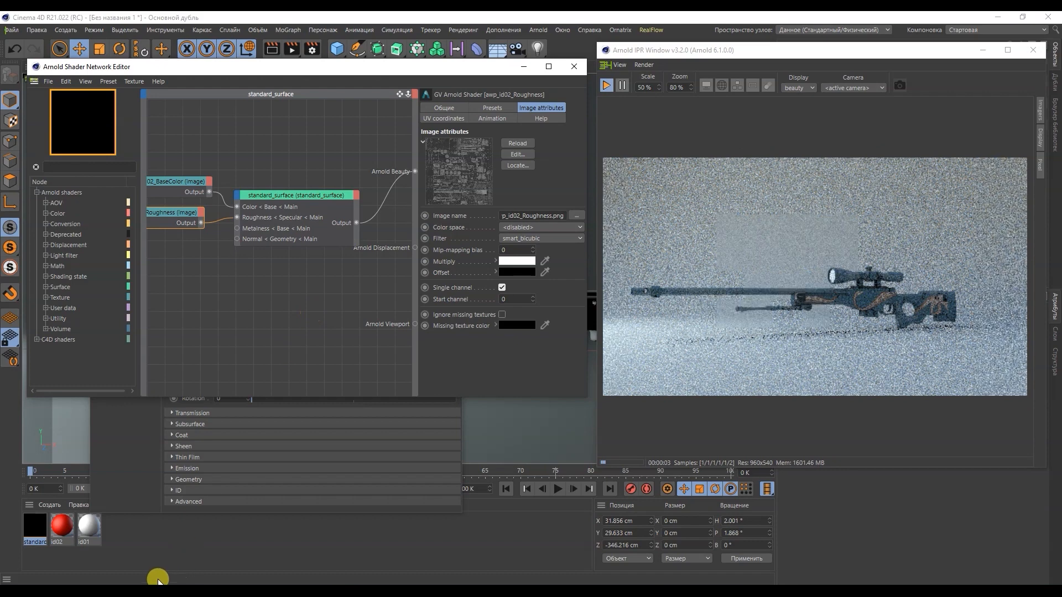
- Connect the awp_id02_Metallic.png texture to the Metalness input, with color space disabled and Single channel enabled
left_click(175, 589)
left_click(934, 280)
left_click_drag(934, 280, 177, 303)
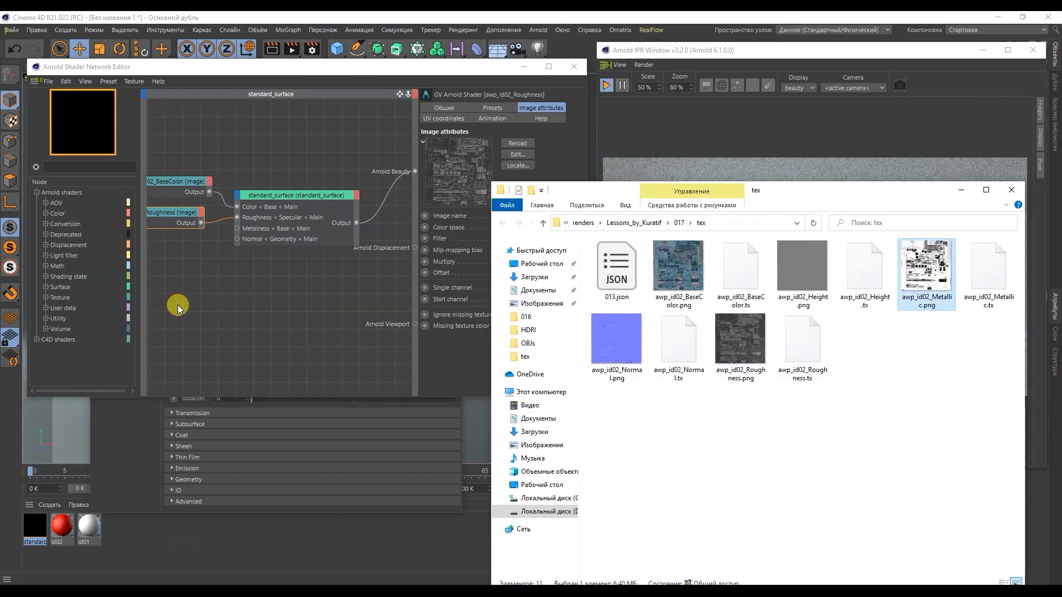
left_click(961, 189)
left_click_drag(169, 299, 237, 229)
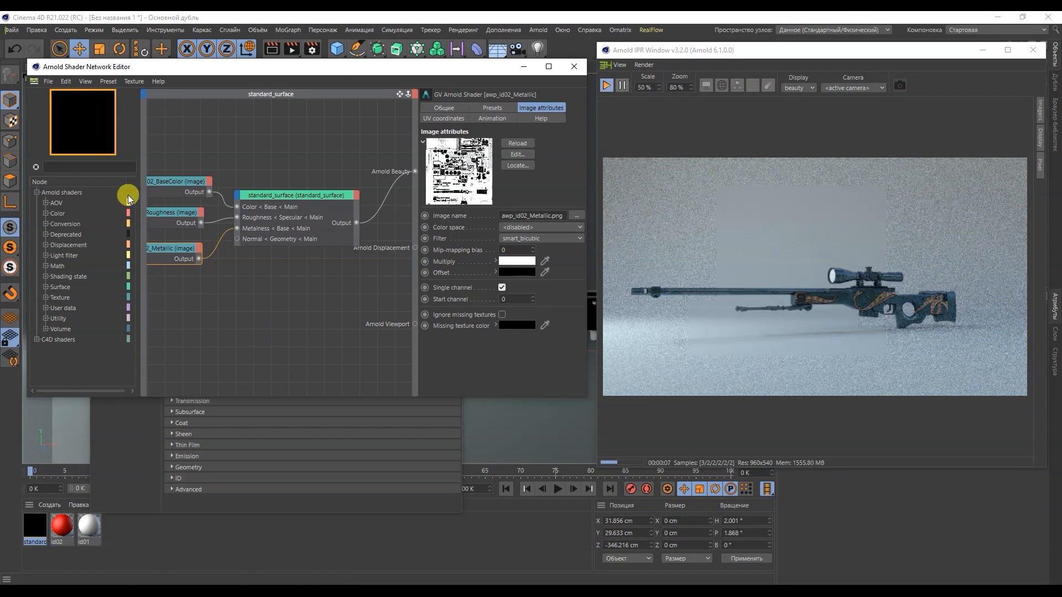
- Find the normal_map shader, add it to the network and connect it to the Normal input of standard_surface
left_click(126, 164)
type("ш")
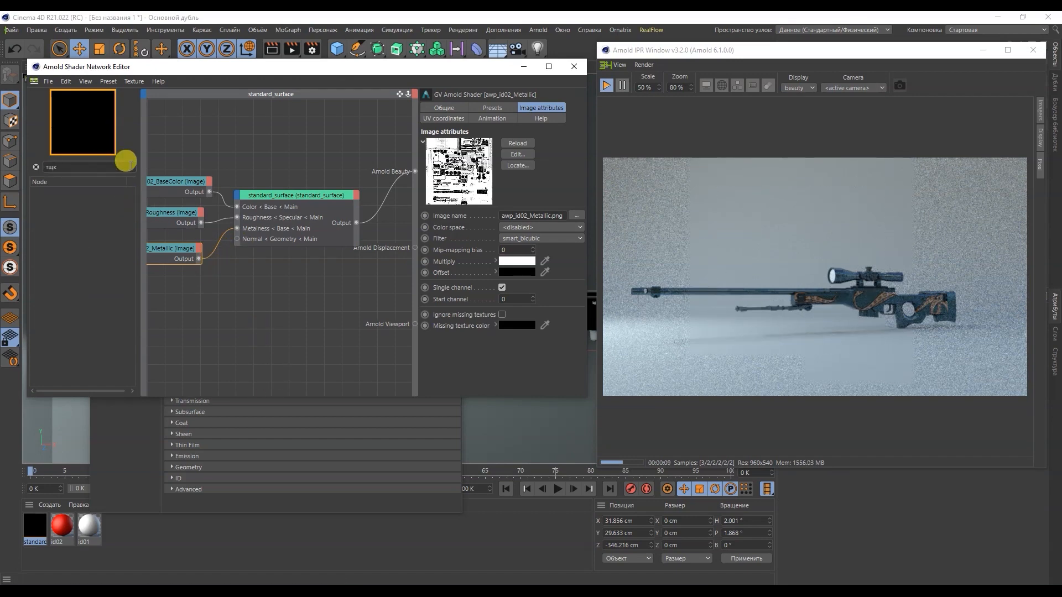
key("BackSpace")
type("norm")
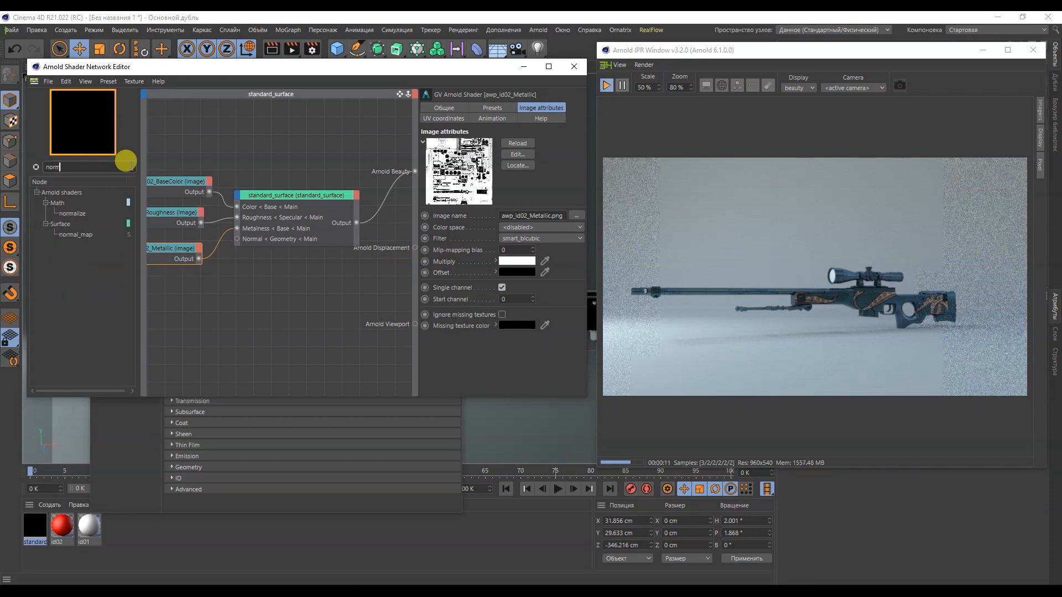
left_click_drag(74, 234, 179, 306)
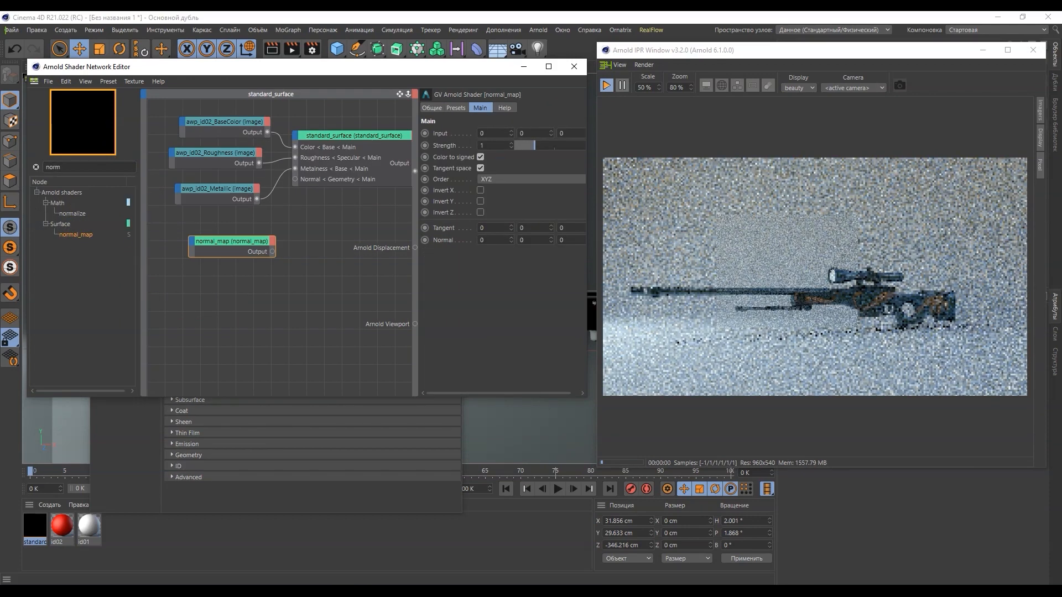
middle_click_drag(249, 309, 244, 305)
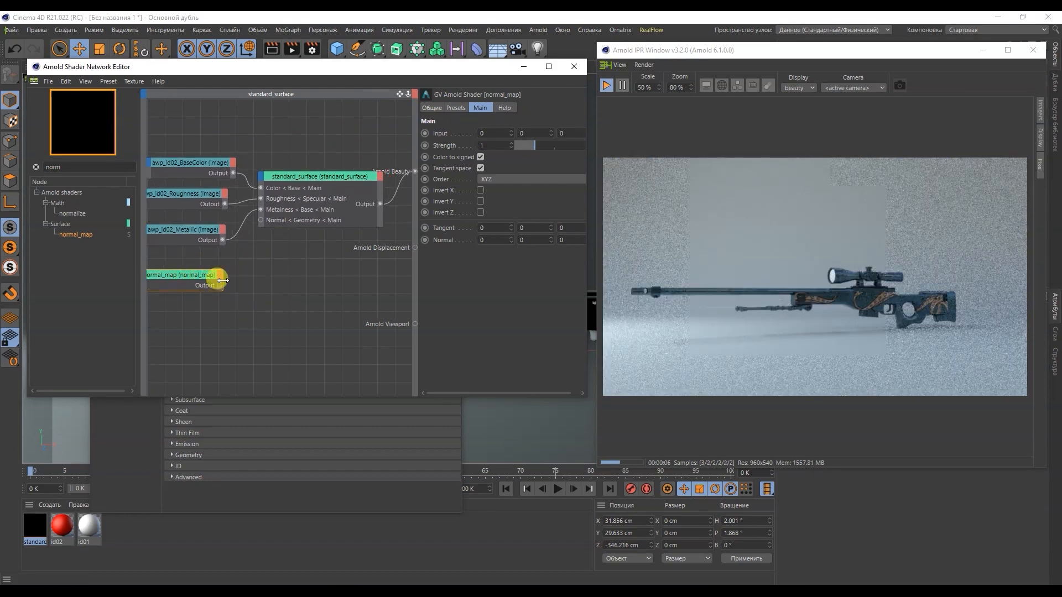
left_click_drag(257, 220, 259, 220)
left_click_drag(399, 94, 477, 91)
middle_click_drag(209, 290, 233, 290)
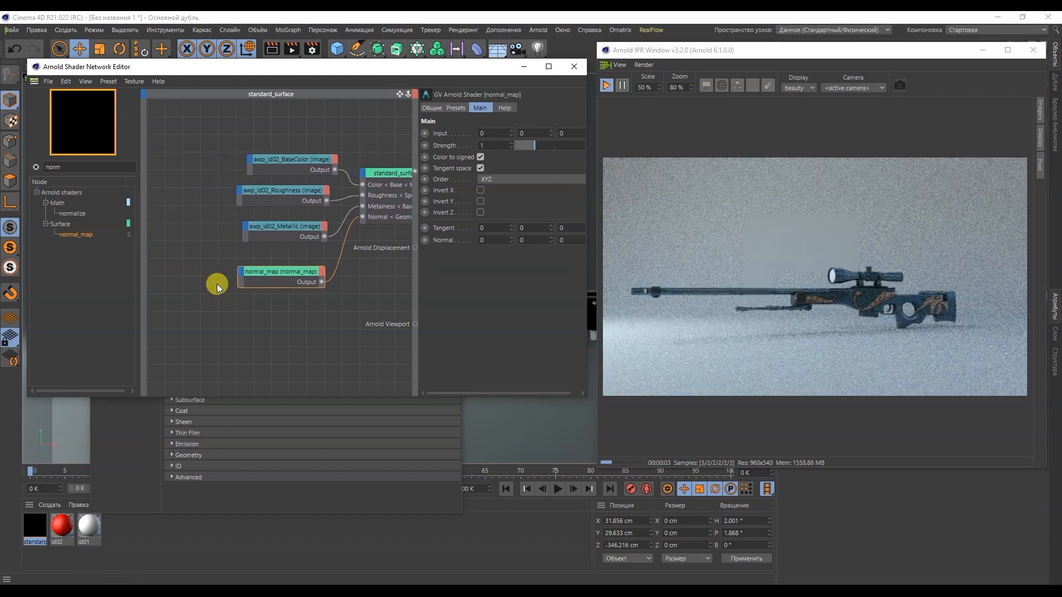
- Add the awp_id02_Normal.png texture with color space disabled and connect it to the Input port of normal_map
key("alt+Tab")
left_click_drag(623, 343, 171, 297)
left_click(961, 189)
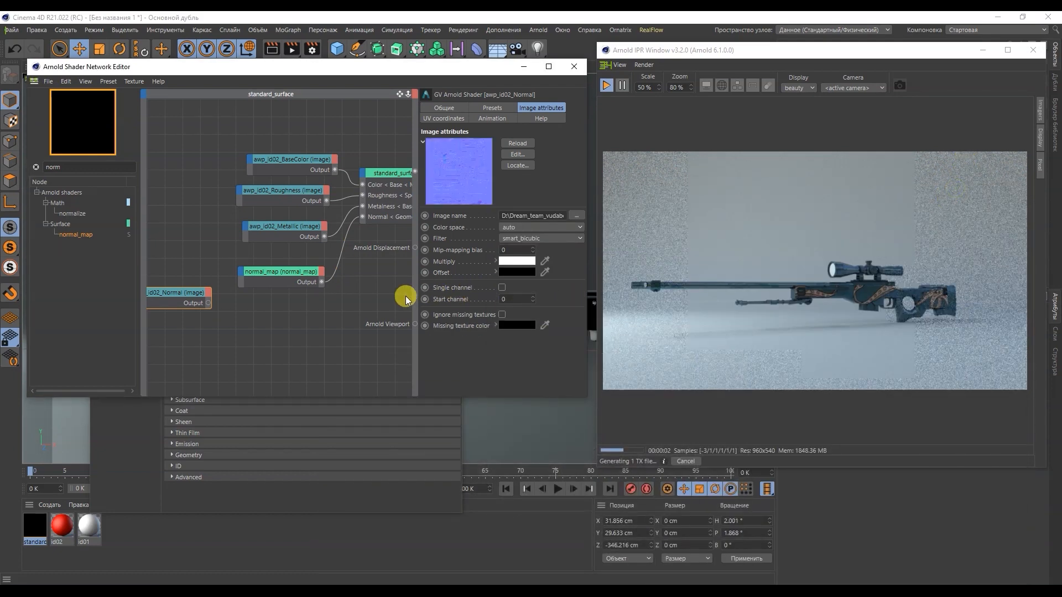
left_click_drag(202, 287, 246, 277)
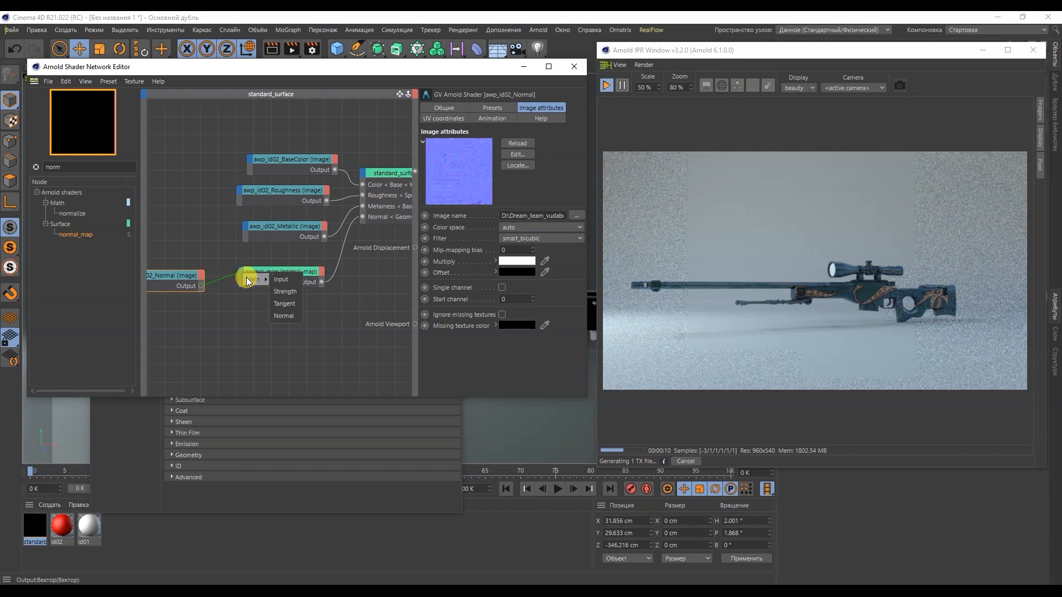
left_click(288, 280)
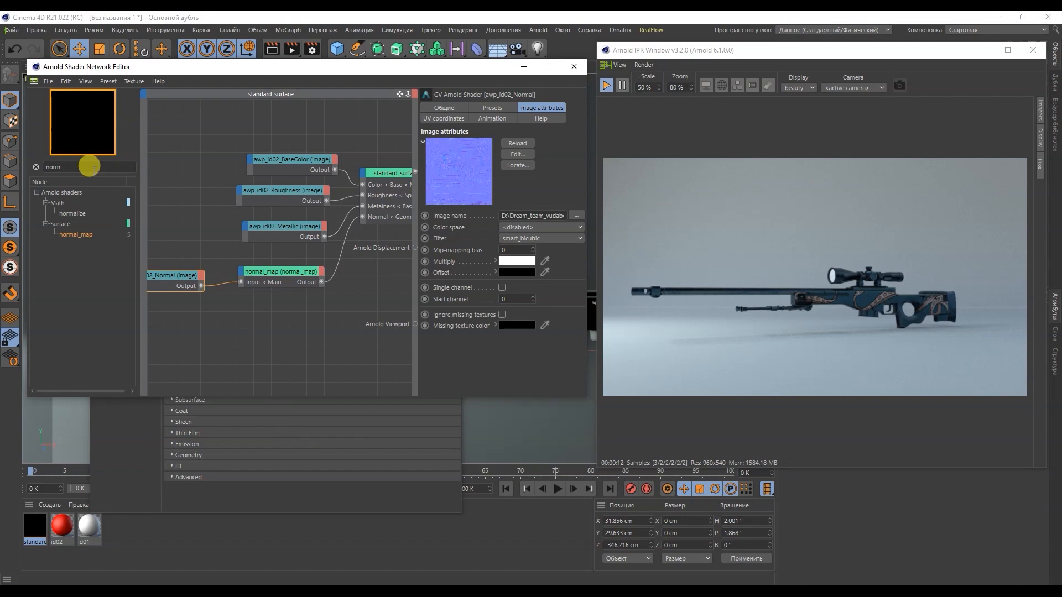
- Add a displacement node feeding Arnold Displacement and connect awp_id02_Height.png to its Displacement input, with color space disabled
type("dis")
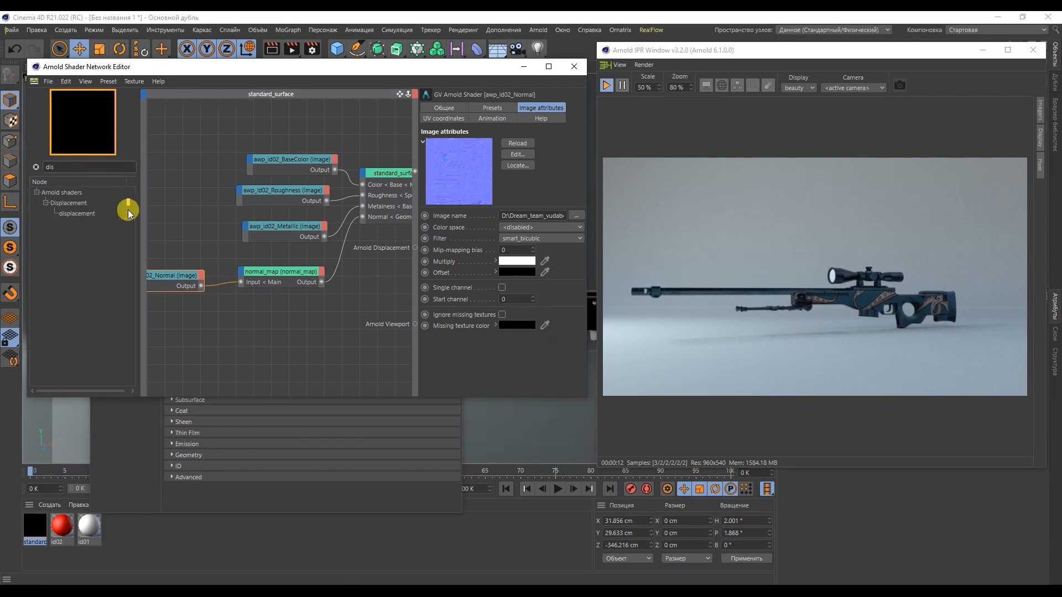
left_click_drag(70, 213, 289, 354)
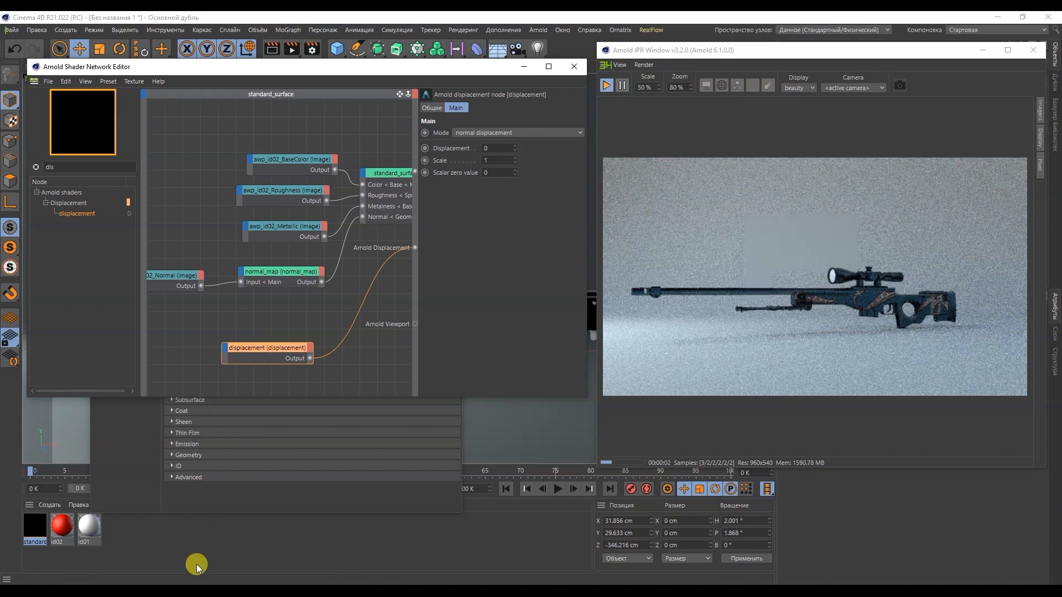
left_click(196, 593)
left_click_drag(812, 288, 182, 366)
left_click(960, 189)
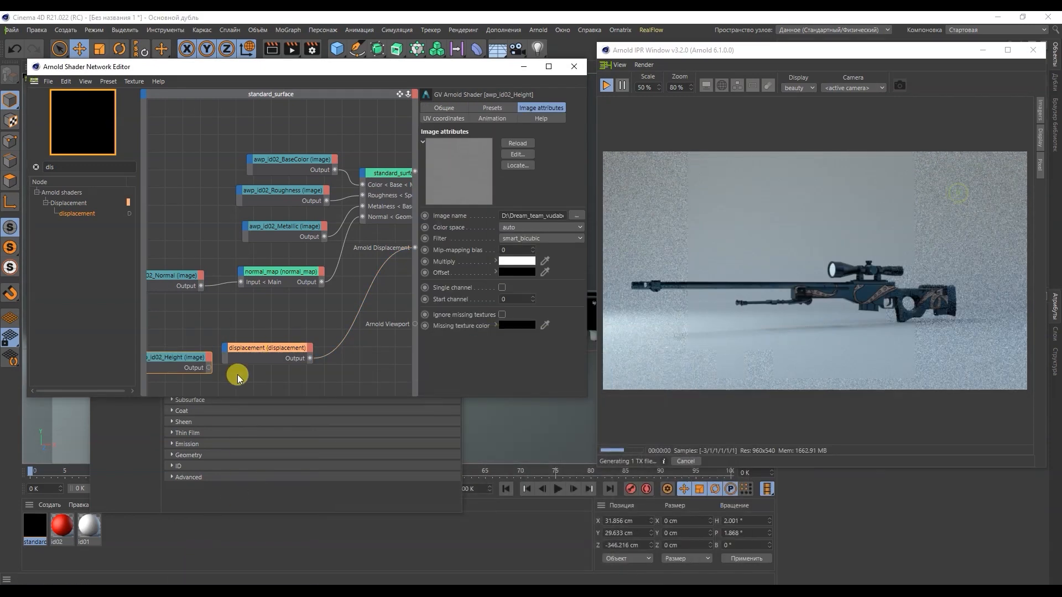
left_click_drag(177, 361, 270, 357)
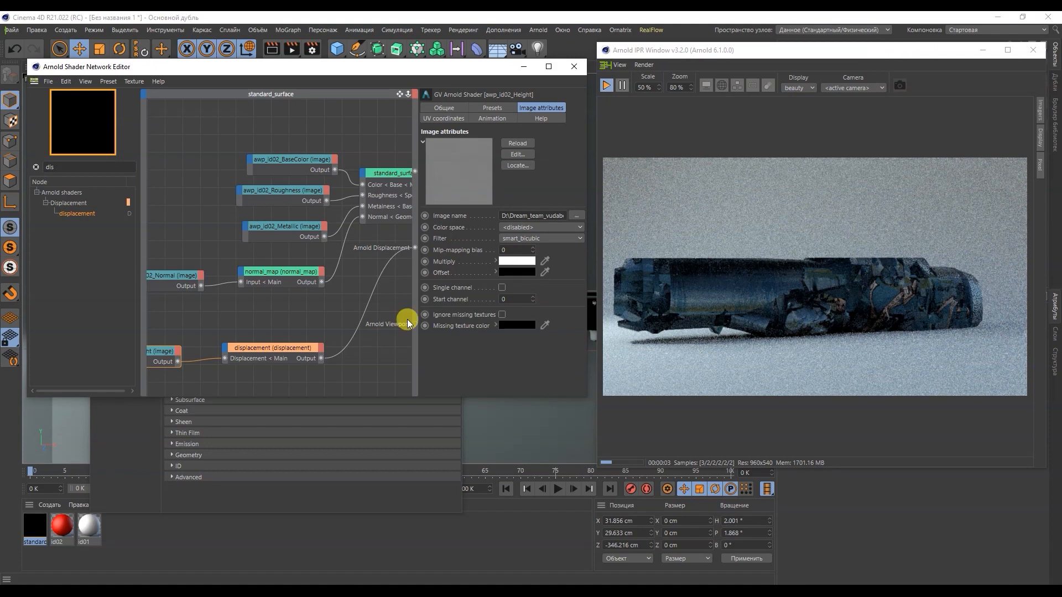
- Set the displacement node's Scale to 0.01
left_click(279, 350)
double_click(498, 148)
type("0.01")
key("Return")
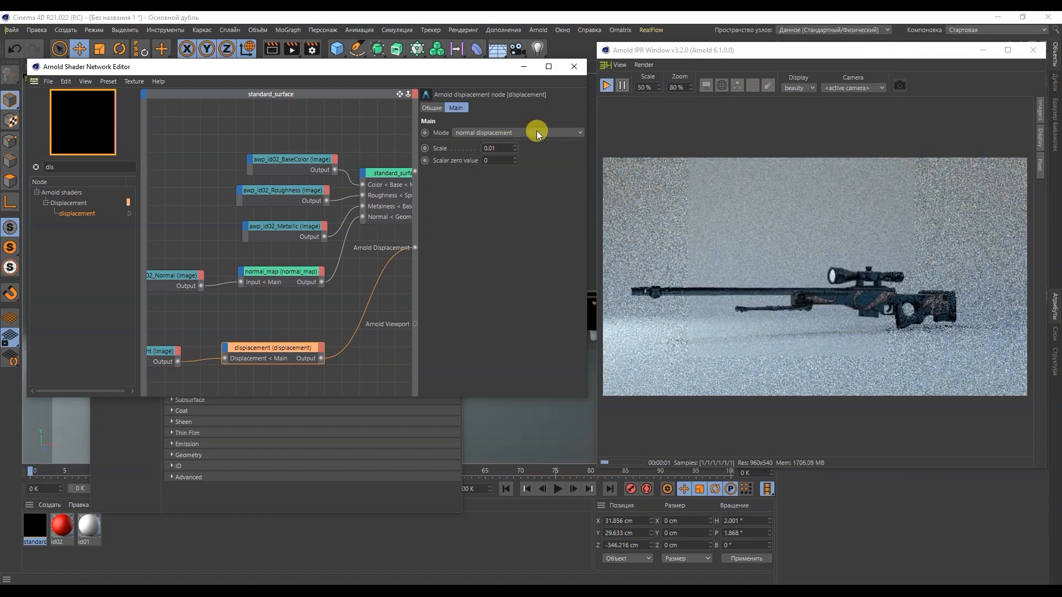
- Add an Arnold Parameters tag to the weapon object and set its displacement Height to 0.1 cm
left_click_drag(755, 51, 402, 46)
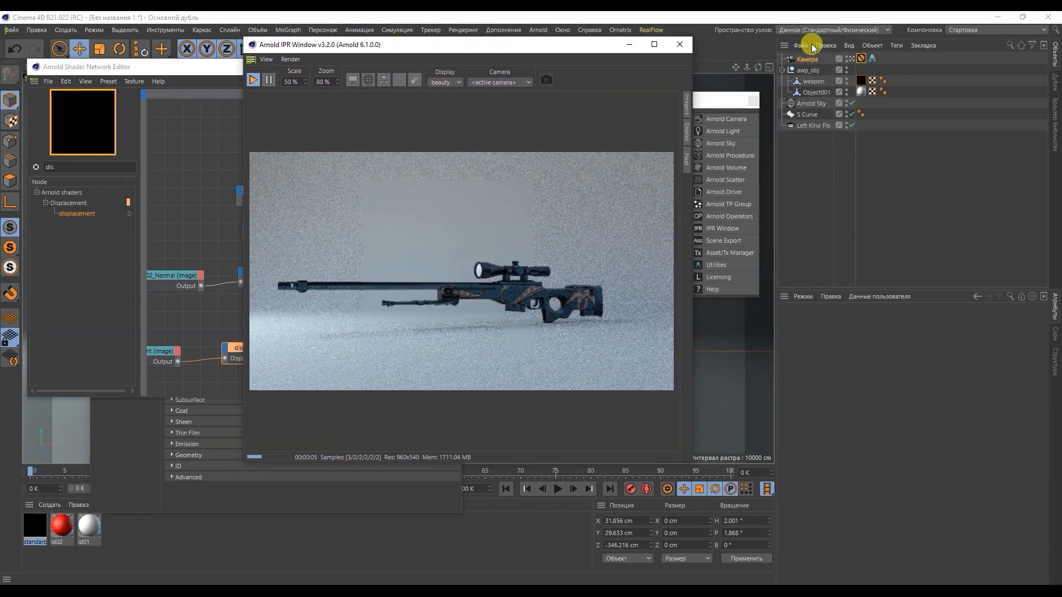
left_click(810, 82)
right_click(810, 82)
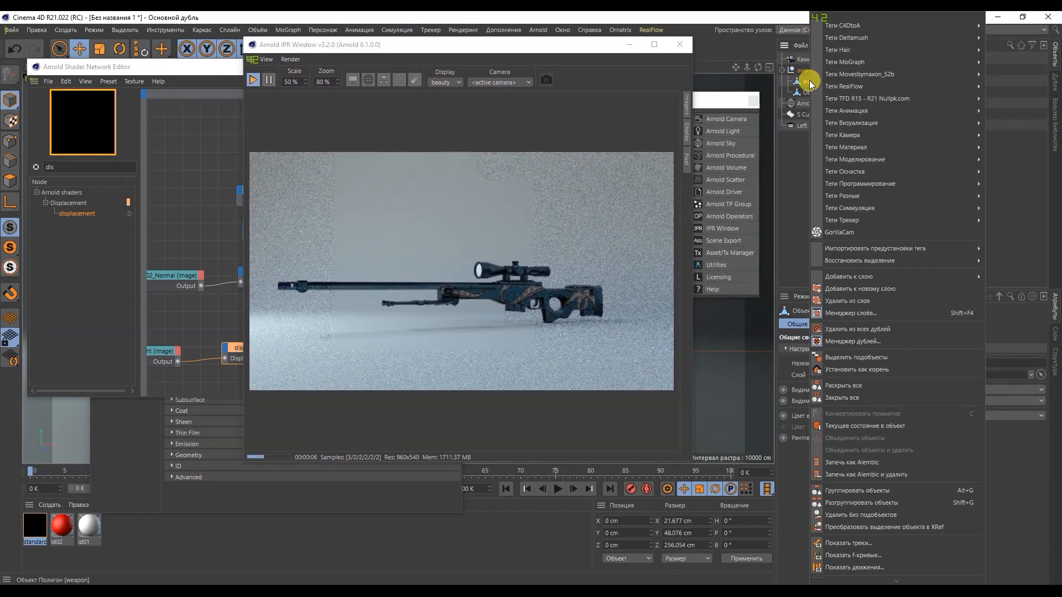
mouse_move(849, 29)
left_click(1020, 29)
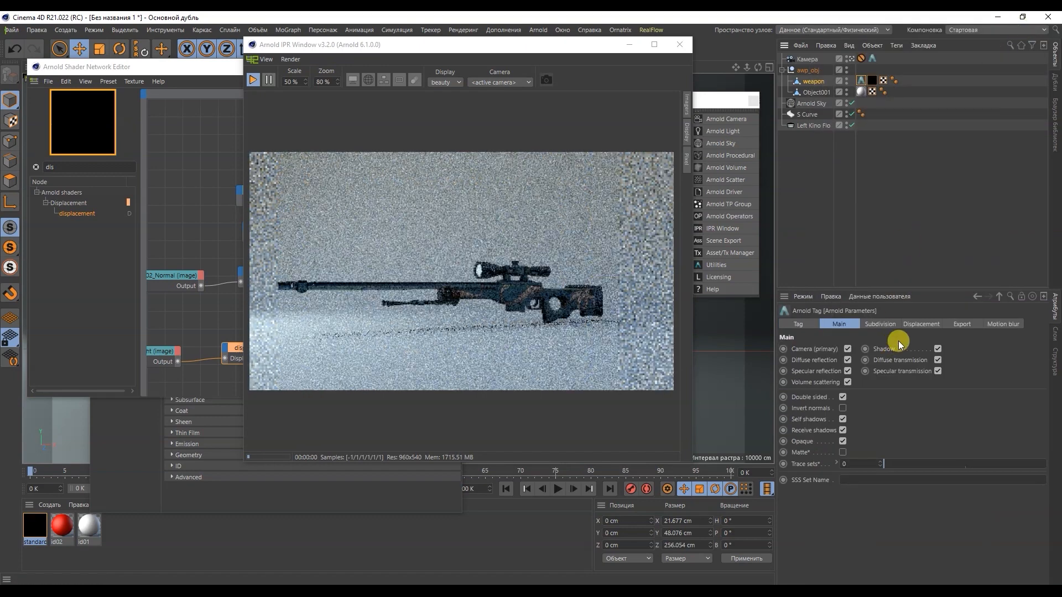
left_click(917, 324)
left_click(857, 348)
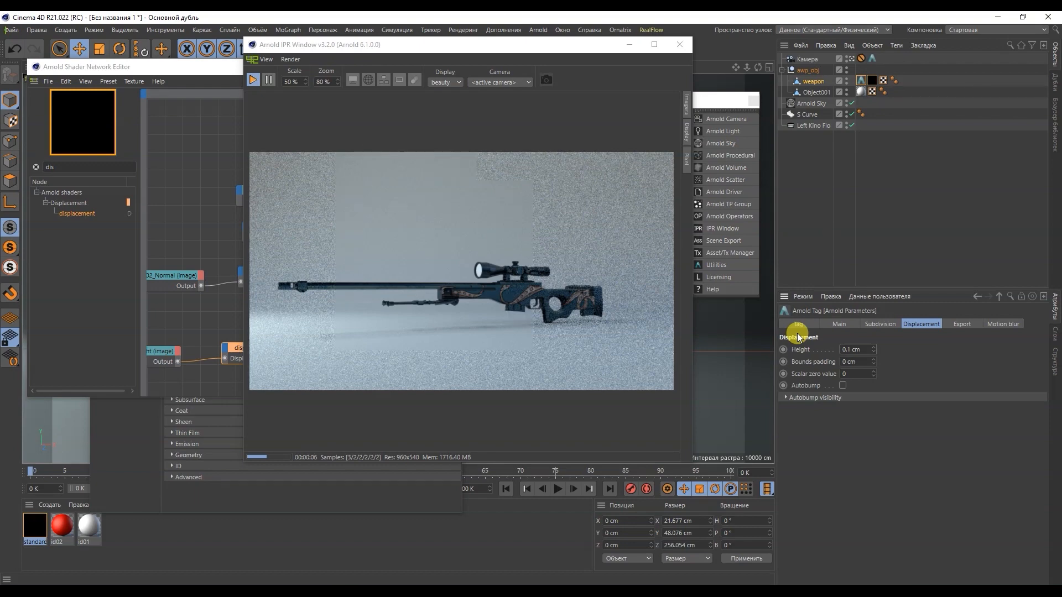
- Enable Single channel on the awp_id02_Height image node, then close the shader network and material editors
left_click_drag(449, 46, 755, 53)
left_click(154, 351)
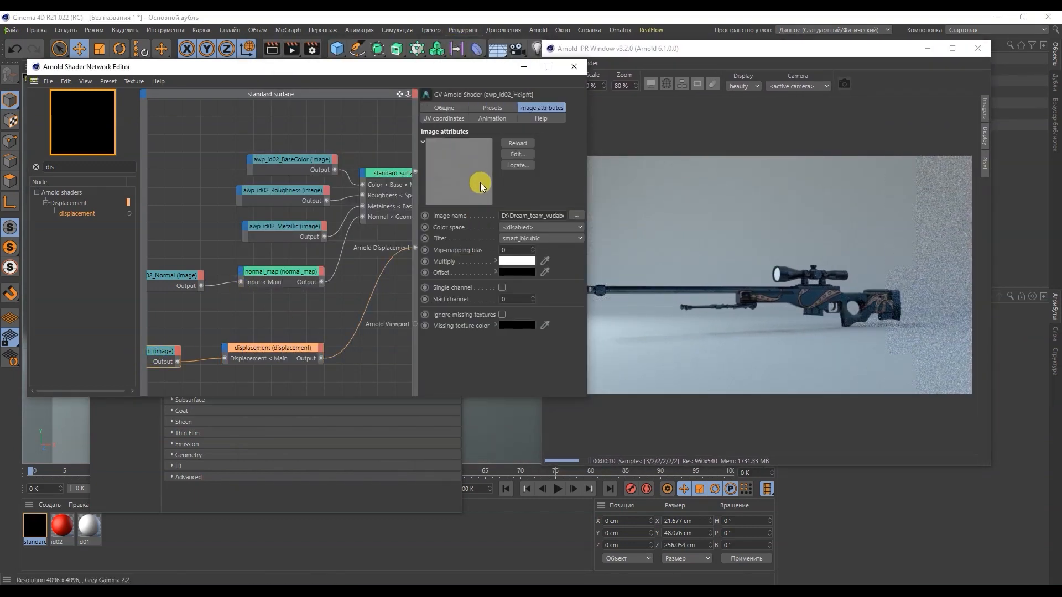
left_click(502, 288)
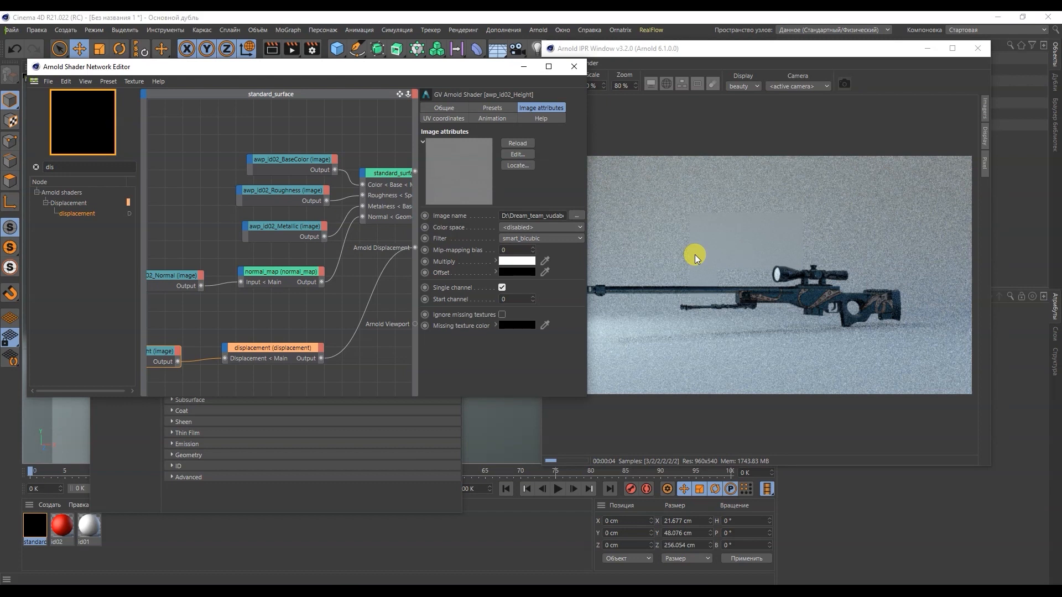
left_click(296, 346)
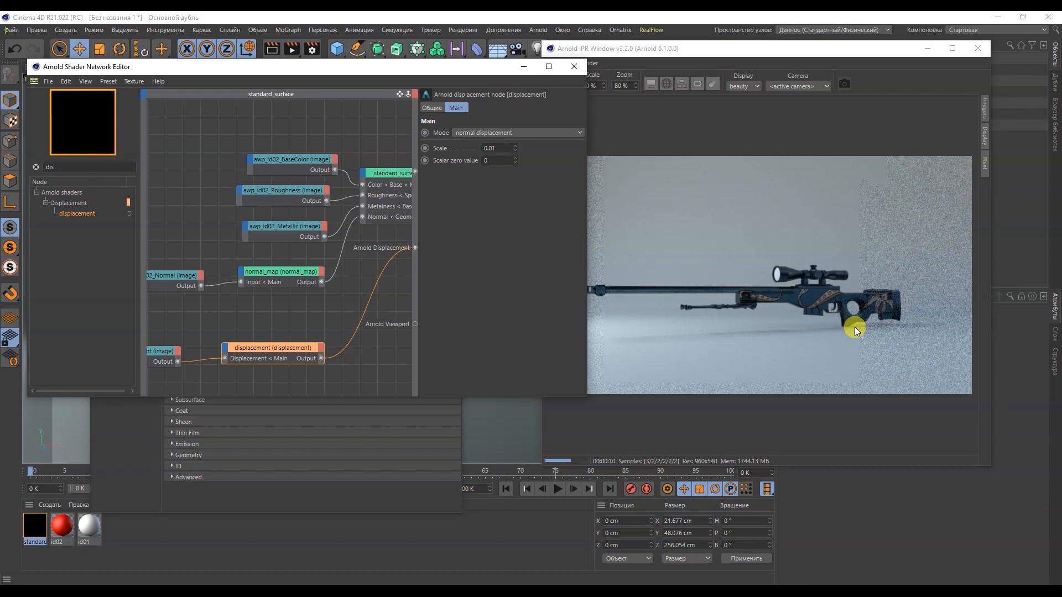
left_click(576, 65)
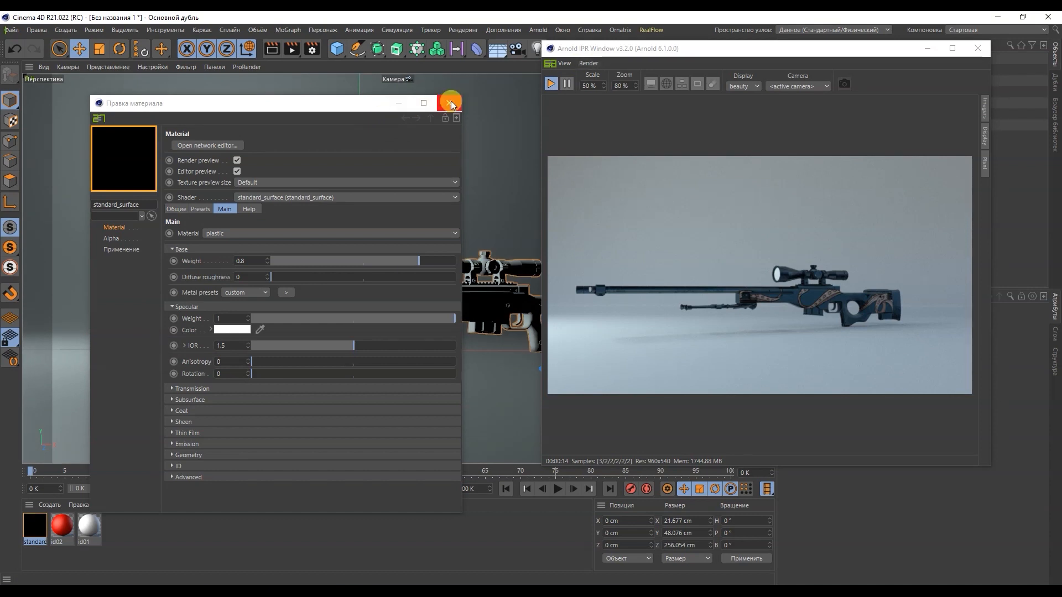
left_click(450, 101)
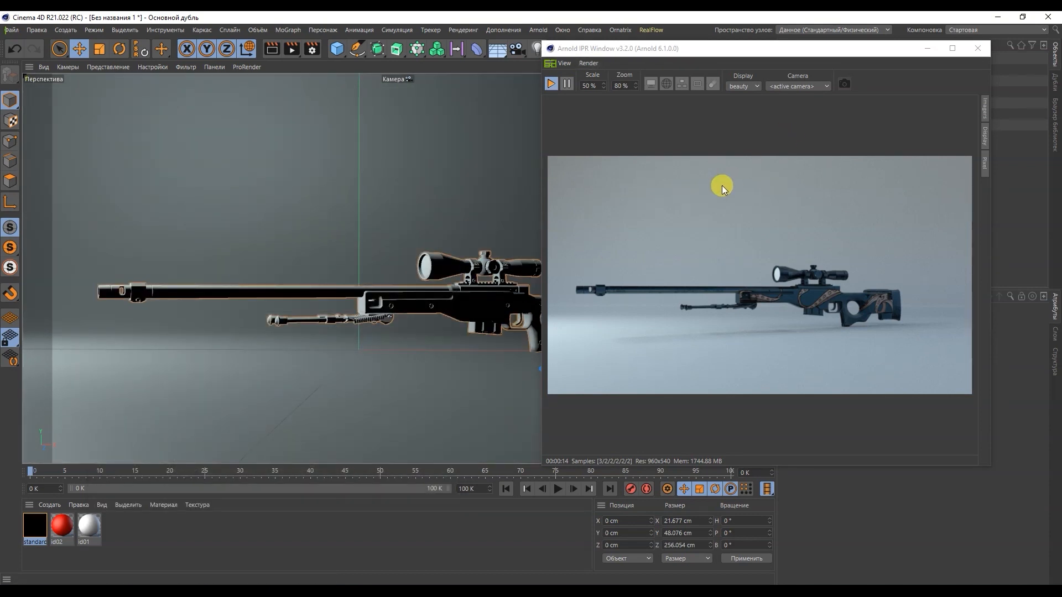
left_click(423, 264)
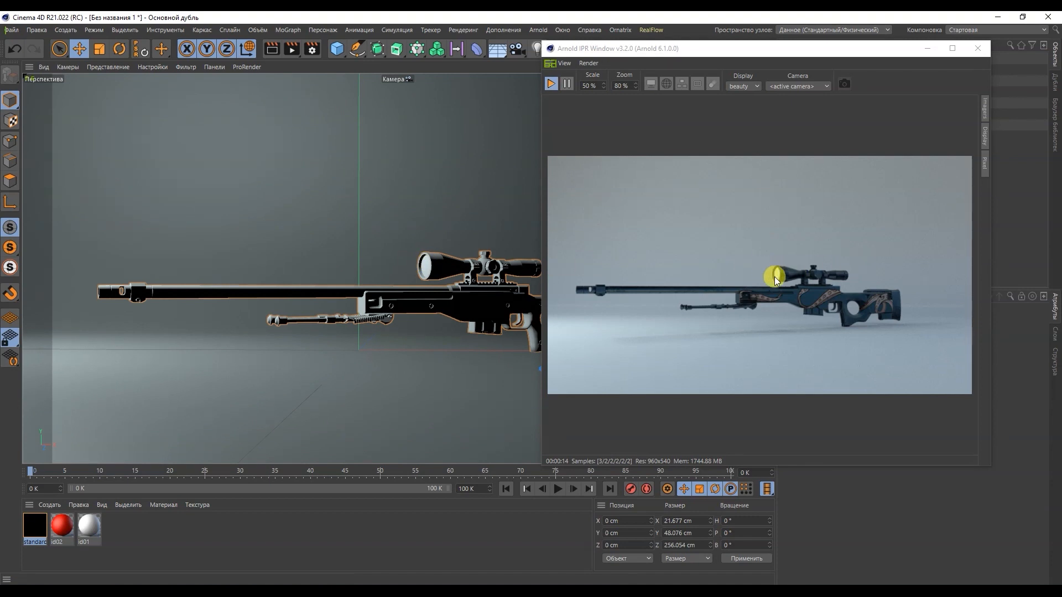
- Create a new Arnold standard_surface material
left_click(49, 505)
mouse_move(136, 408)
mouse_move(199, 411)
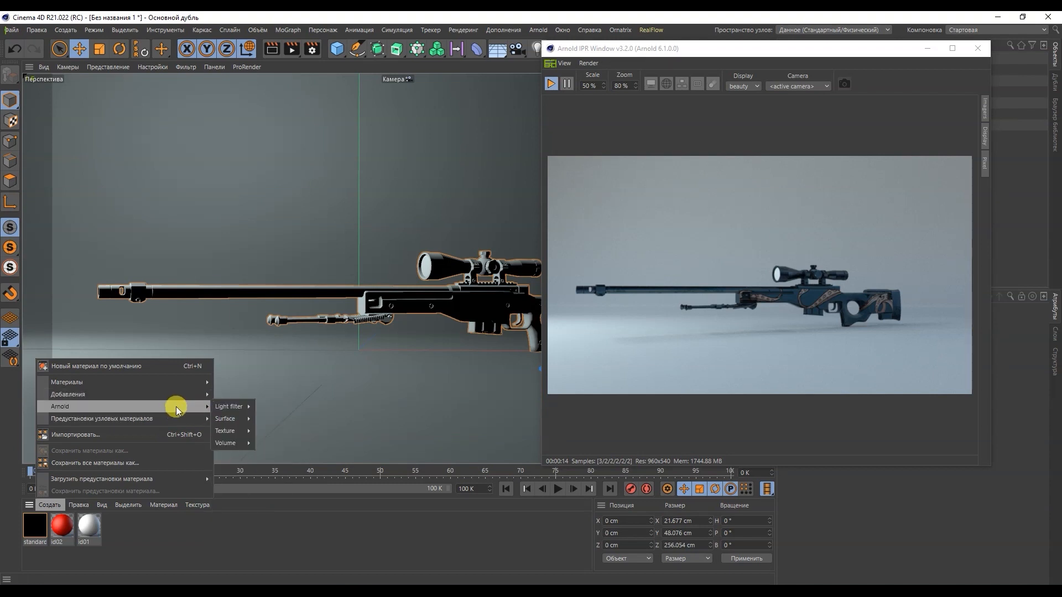
mouse_move(229, 418)
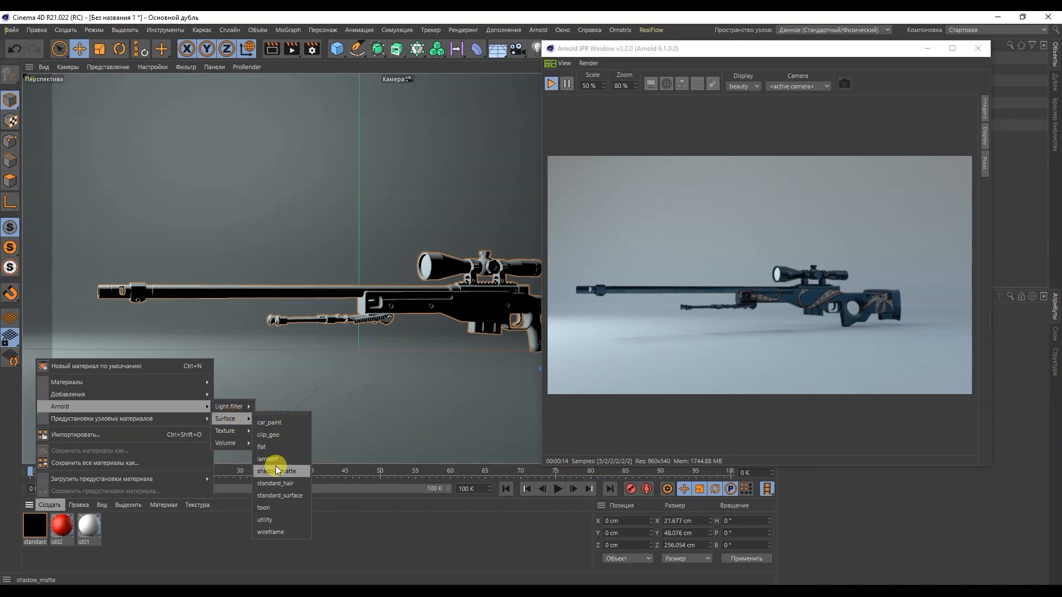
left_click(275, 496)
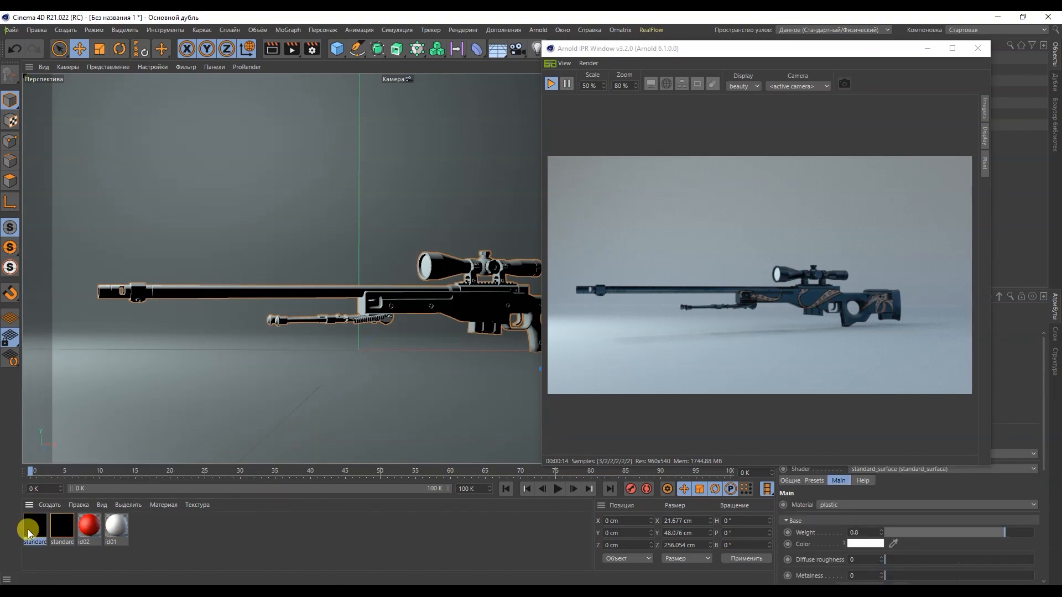
- Check the shader network of the textured rifle material and rename that material to tex
double_click(63, 530)
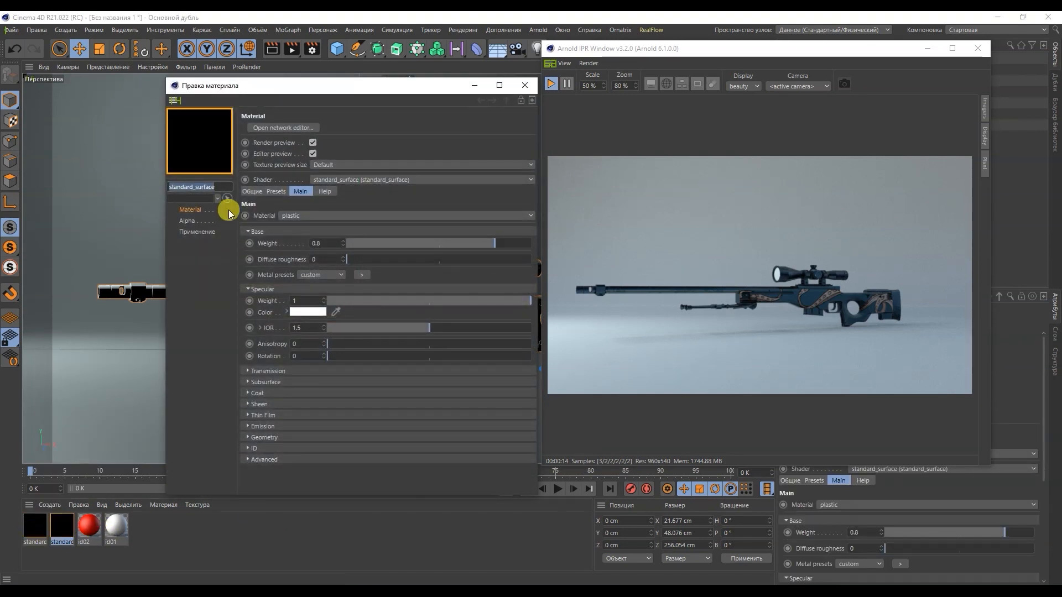
left_click(279, 127)
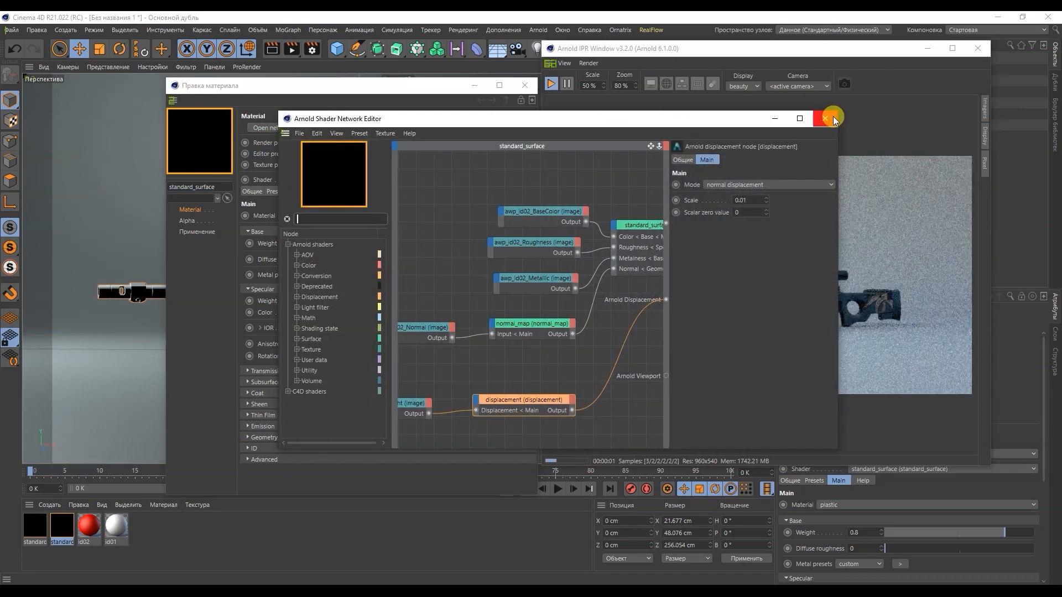
left_click(800, 118)
left_click(1053, 16)
double_click(199, 187)
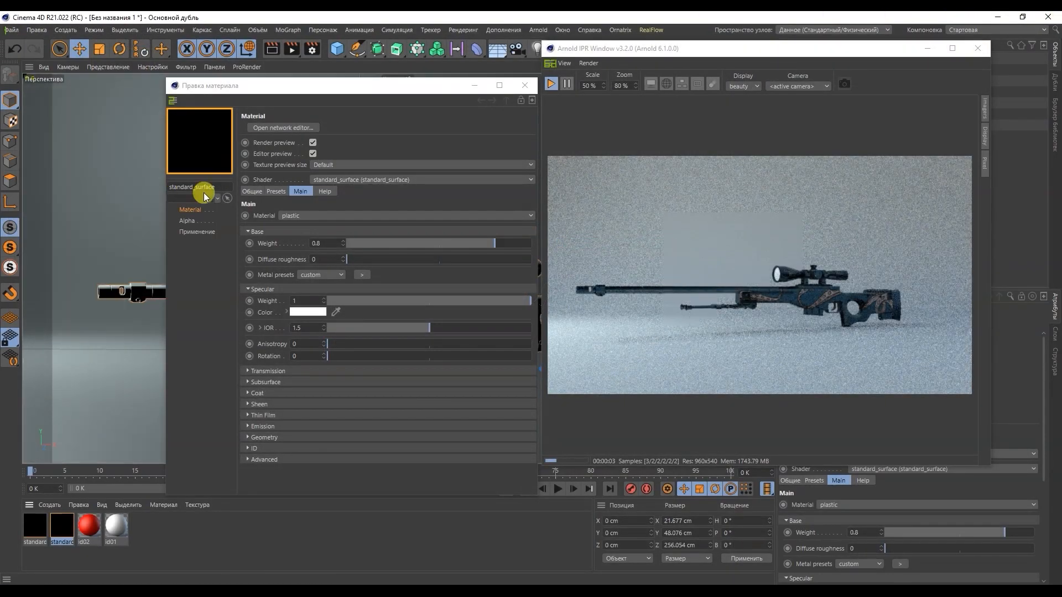
type("re")
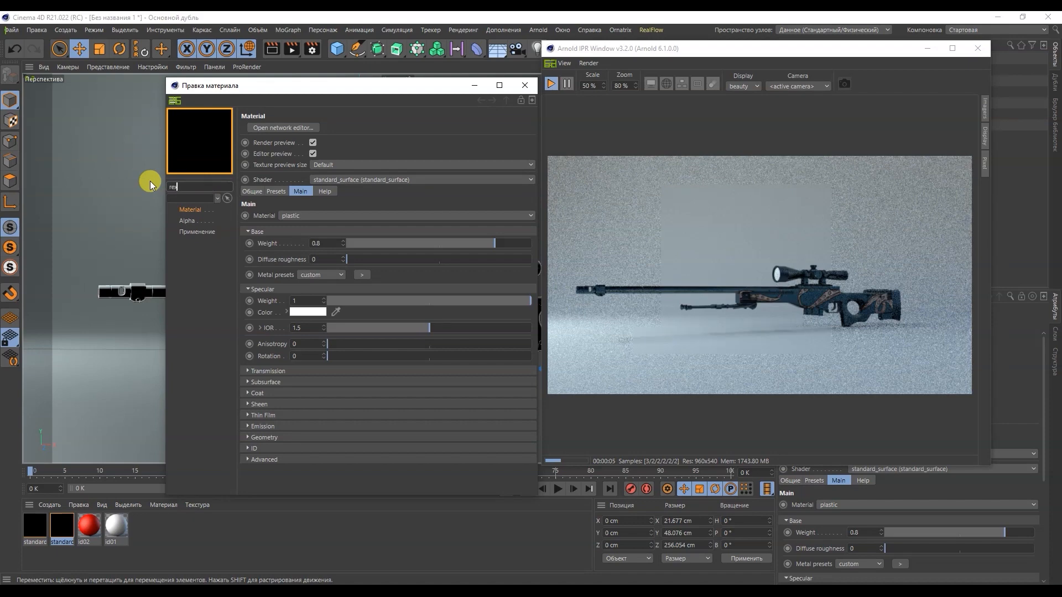
type("x")
key("Return")
left_click(520, 91)
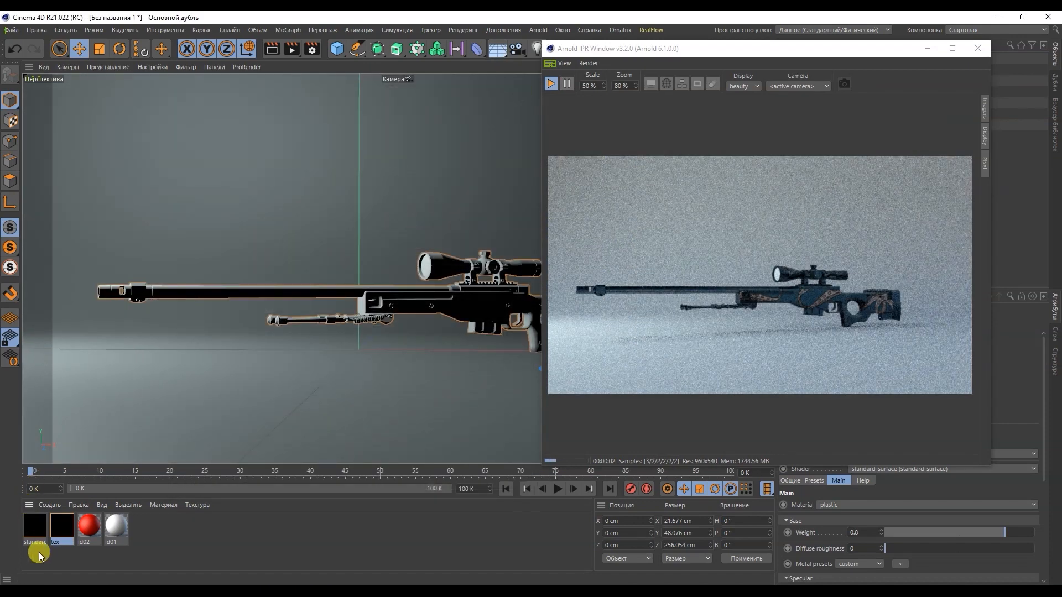
- Rename the newly created standard_surface material to glass
double_click(38, 543)
type("glass")
key("Return")
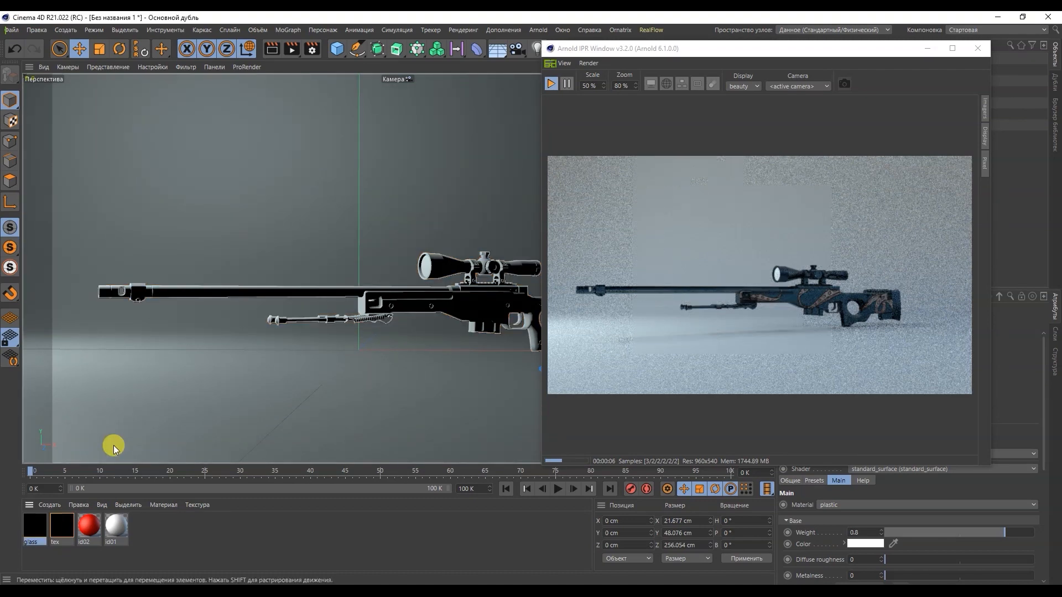
- Move the glass material's editor out of the way and add a sphere to the scene
double_click(34, 523)
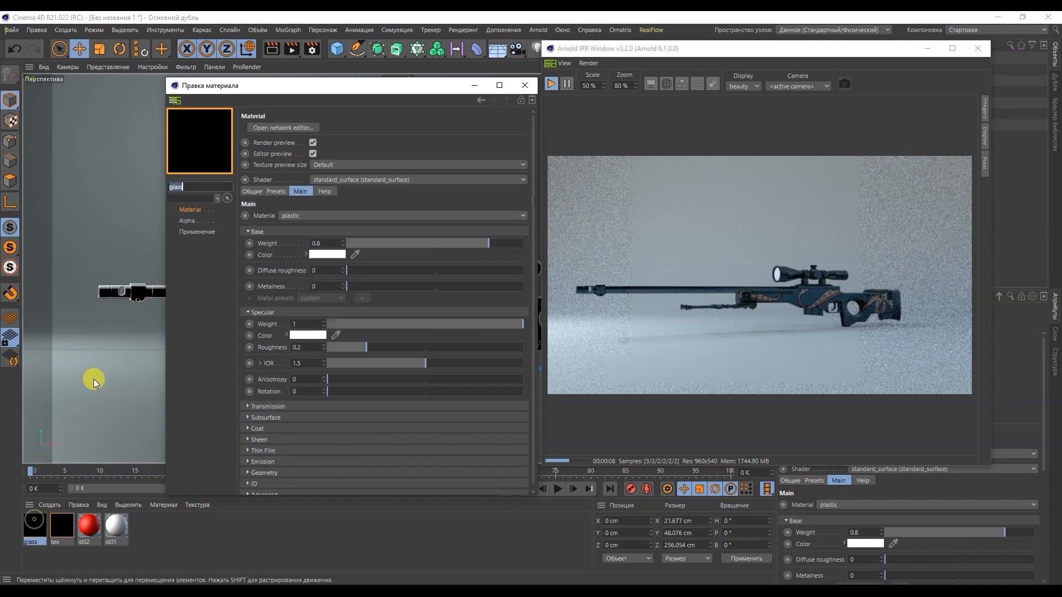
left_click_drag(298, 99, 269, 106)
left_click_drag(670, 47, 653, 97)
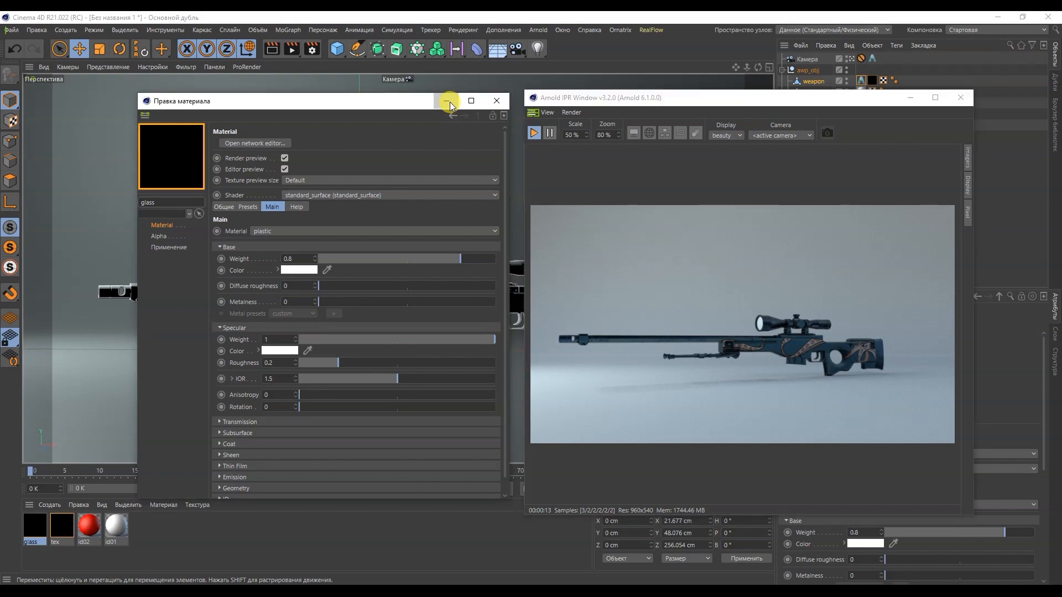
left_click(447, 101)
left_click(337, 49)
left_click(574, 86)
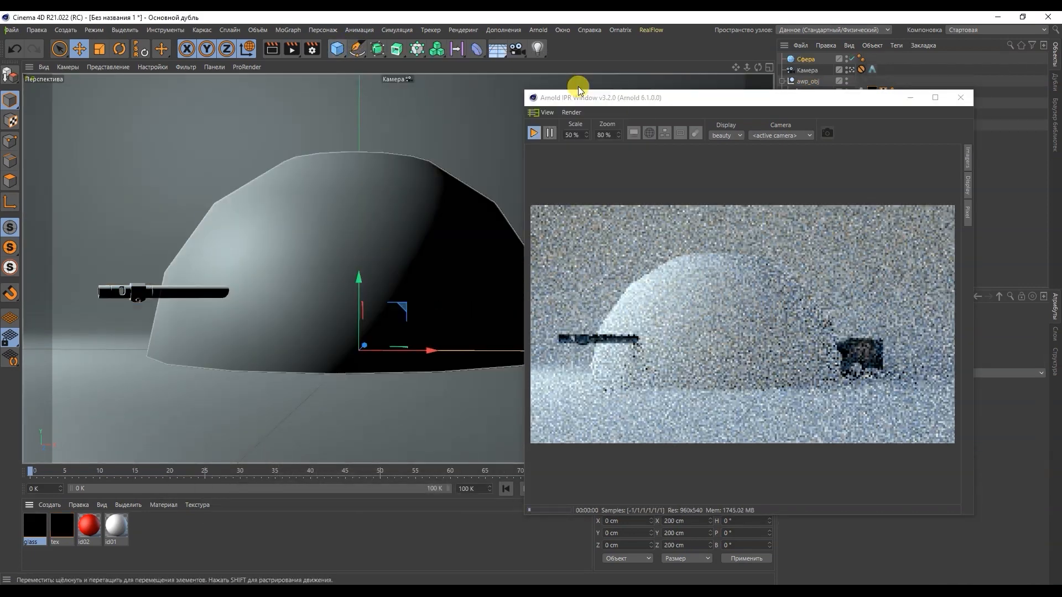
- Scale the sphere down to about 17.6 cm and place it above the rifle barrel at about Y 51.5 cm
left_click_drag(360, 279, 360, 81)
left_click(104, 47)
left_click_drag(403, 185, 10, 300)
left_click_drag(306, 210, 491, 151)
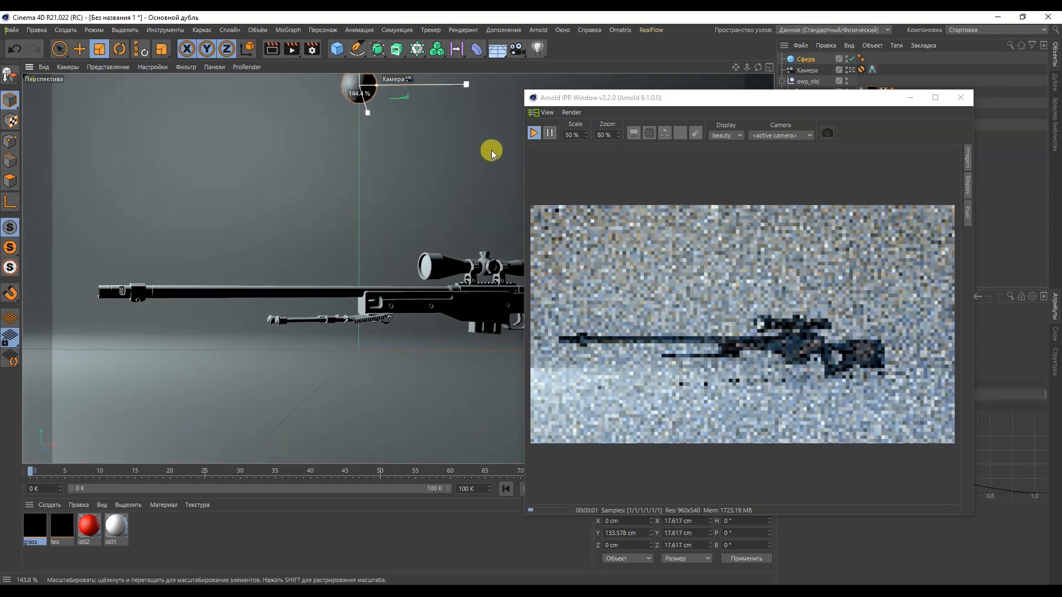
left_click(79, 49)
left_click_drag(359, 84, 337, 241)
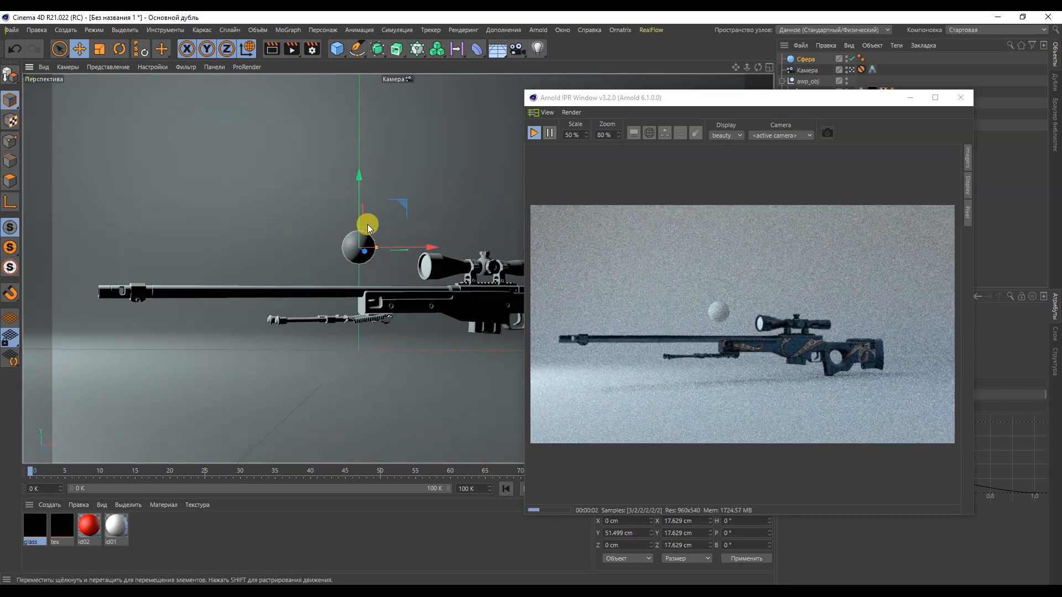
- Apply the glass material to the sphere and open the material's shader network
left_click_drag(29, 524, 360, 239)
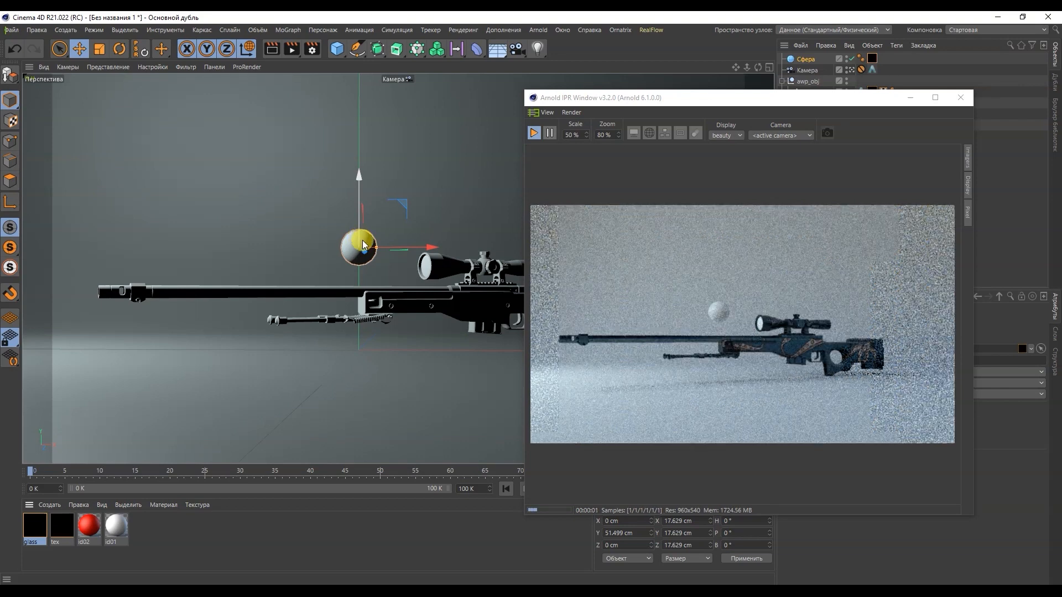
double_click(34, 528)
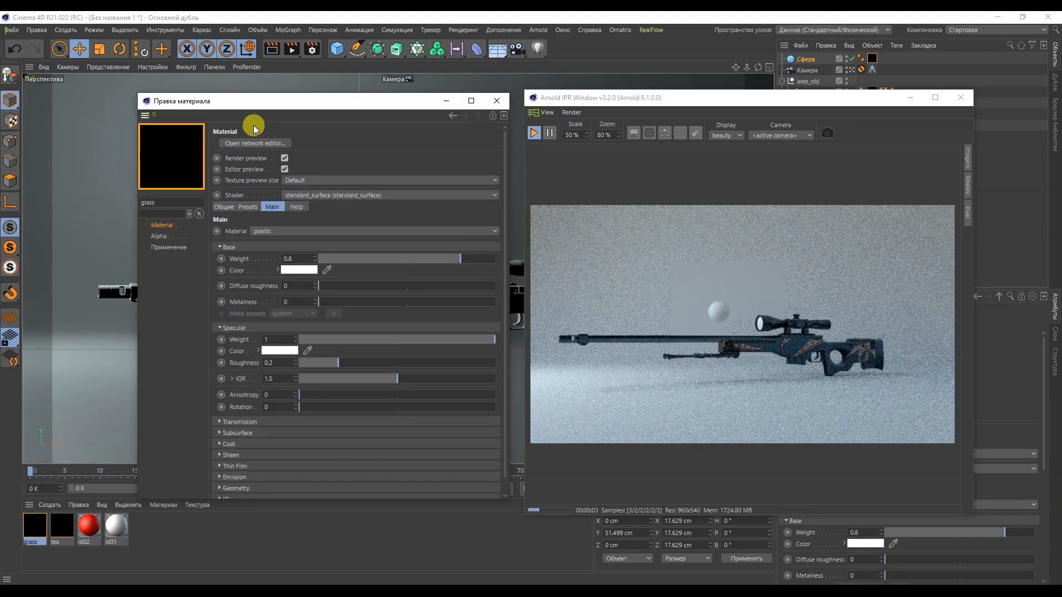
left_click(255, 127)
left_click_drag(115, 151, 122, 151)
middle_click_drag(225, 243, 233, 364)
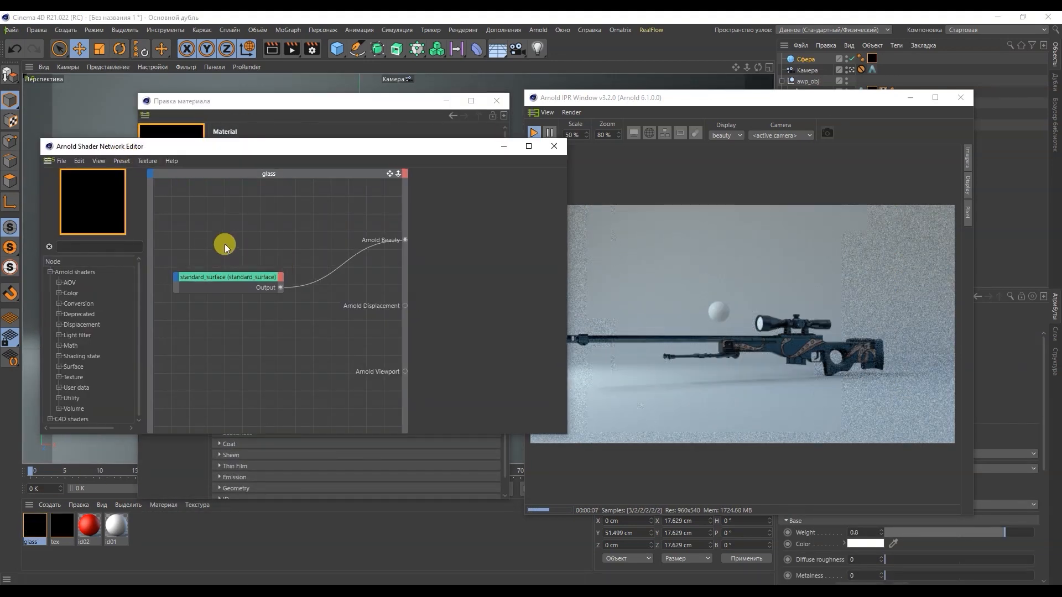
- Set the glass standard_surface node's Material preset to custom and its Transmission Weight to 1
left_click(214, 271)
left_click(492, 213)
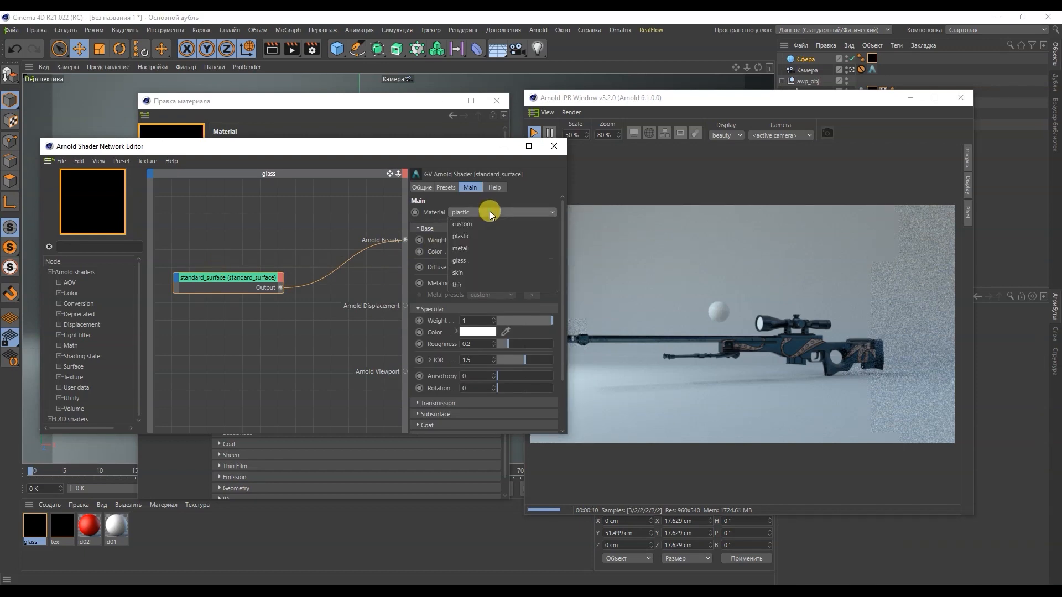
left_click(488, 224)
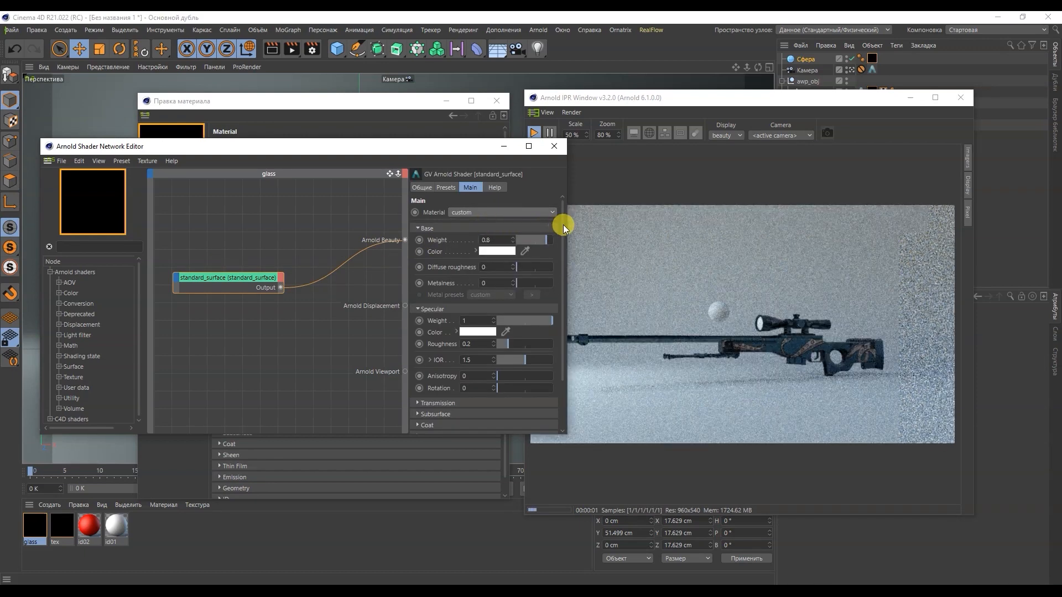
scroll(563, 227, "down", 3)
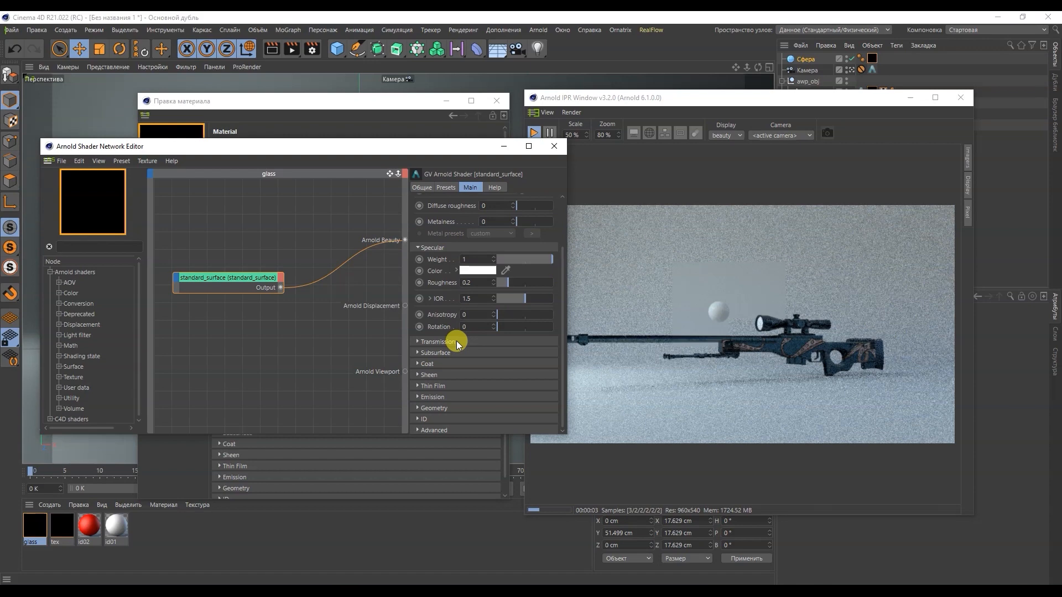
left_click(437, 341)
scroll(562, 294, "down", 1)
left_click_drag(517, 334, 569, 334)
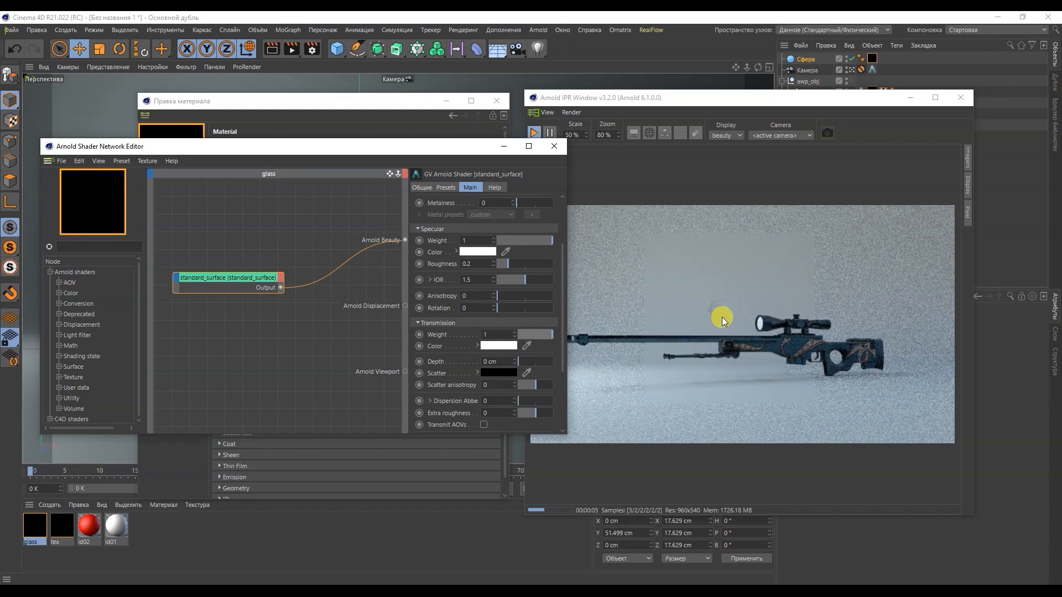
- Tint the glass material's Transmission Color pale blue and close the shader network and material editors
left_click_drag(565, 293, 566, 315)
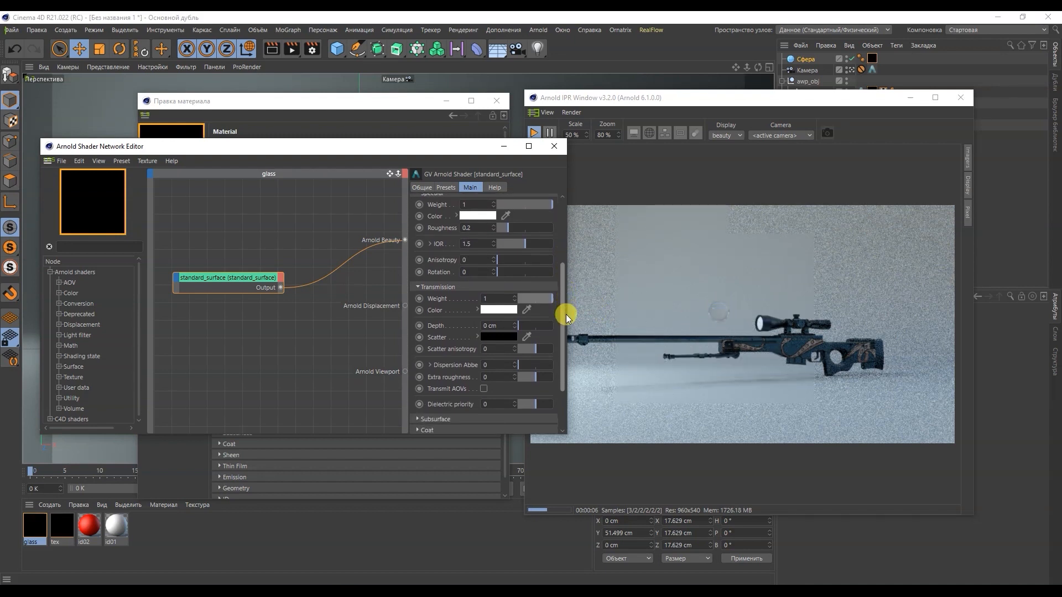
left_click(498, 307)
left_click(524, 307)
left_click(462, 319)
left_click(487, 351)
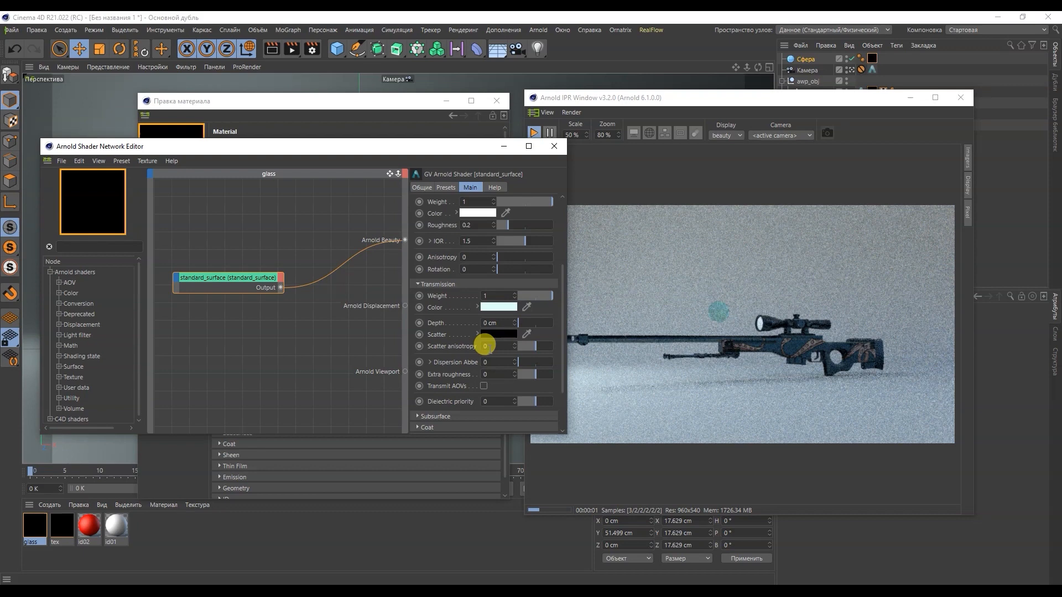
left_click(505, 307)
left_click_drag(528, 311, 540, 304)
left_click(487, 348)
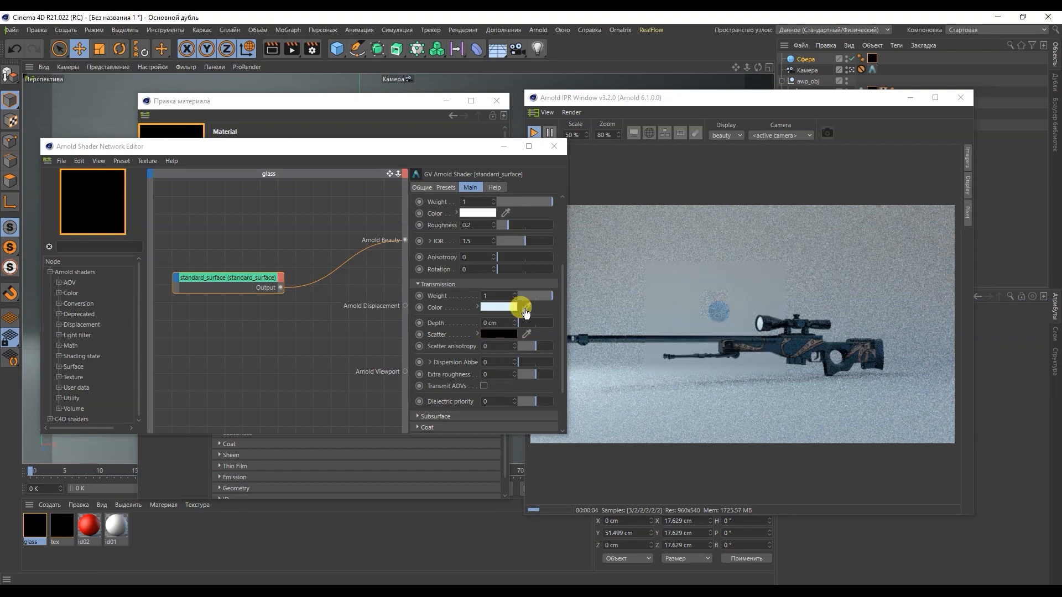
left_click(553, 146)
left_click(496, 100)
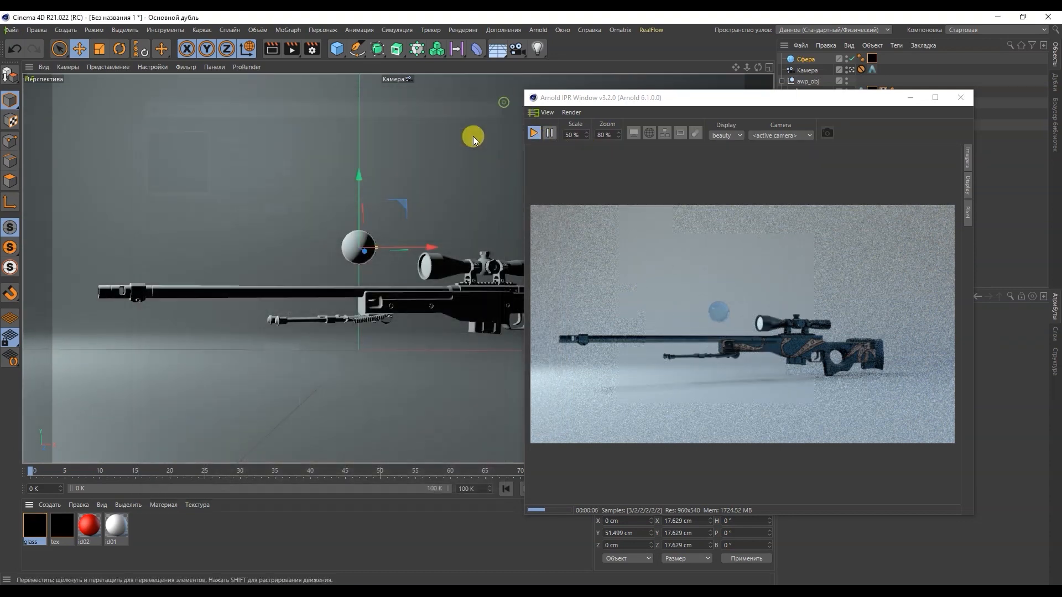
- Replace the id01 material on Object001 with glass and move the weapon's Arnold Parameters tag to the end of its tags
left_click_drag(22, 525, 861, 60)
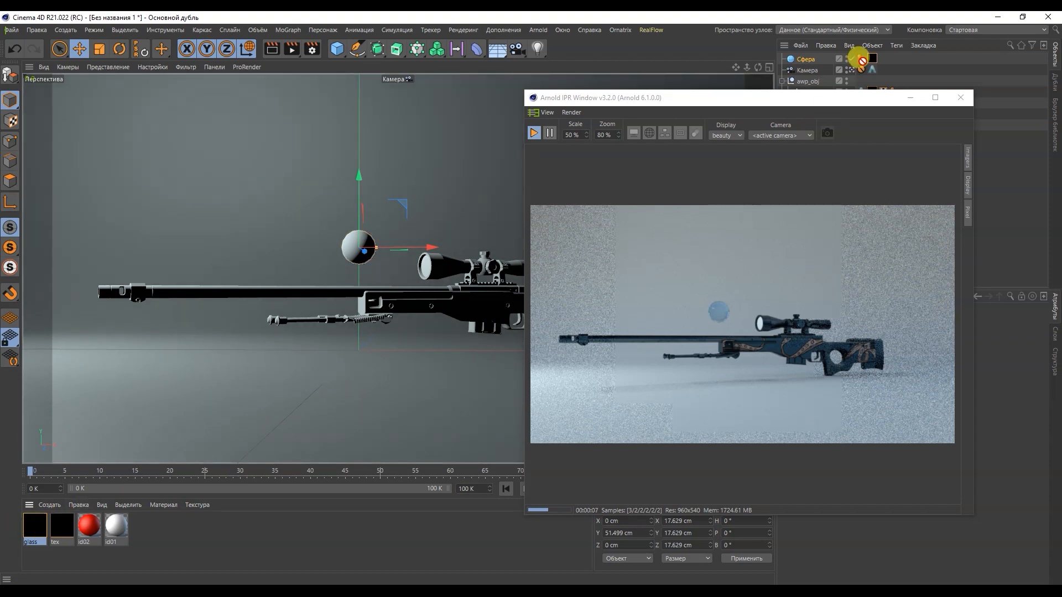
left_click_drag(610, 98, 352, 113)
left_click_drag(32, 520, 860, 101)
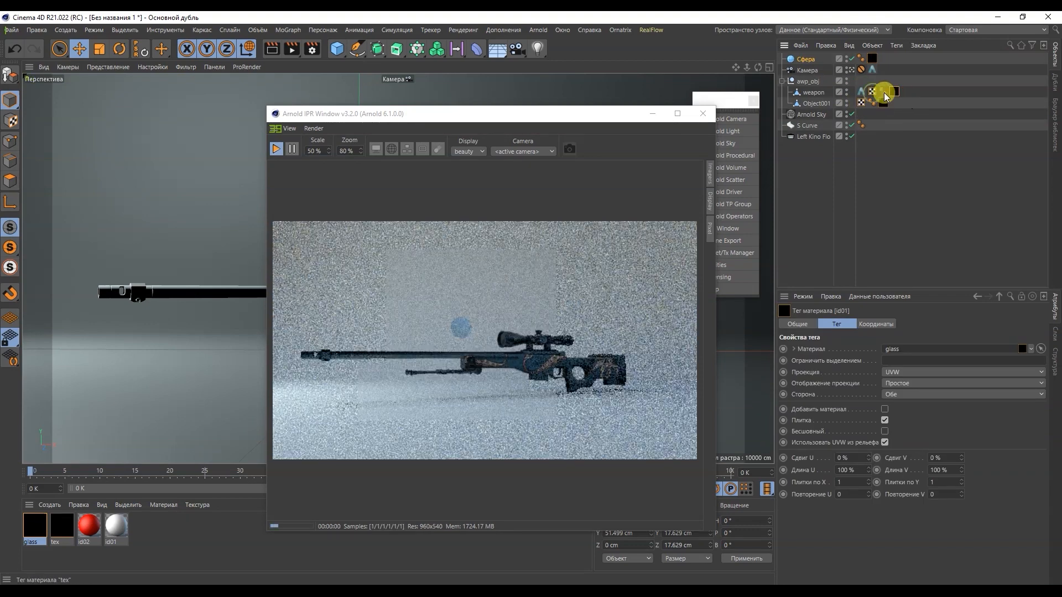
left_click(894, 92)
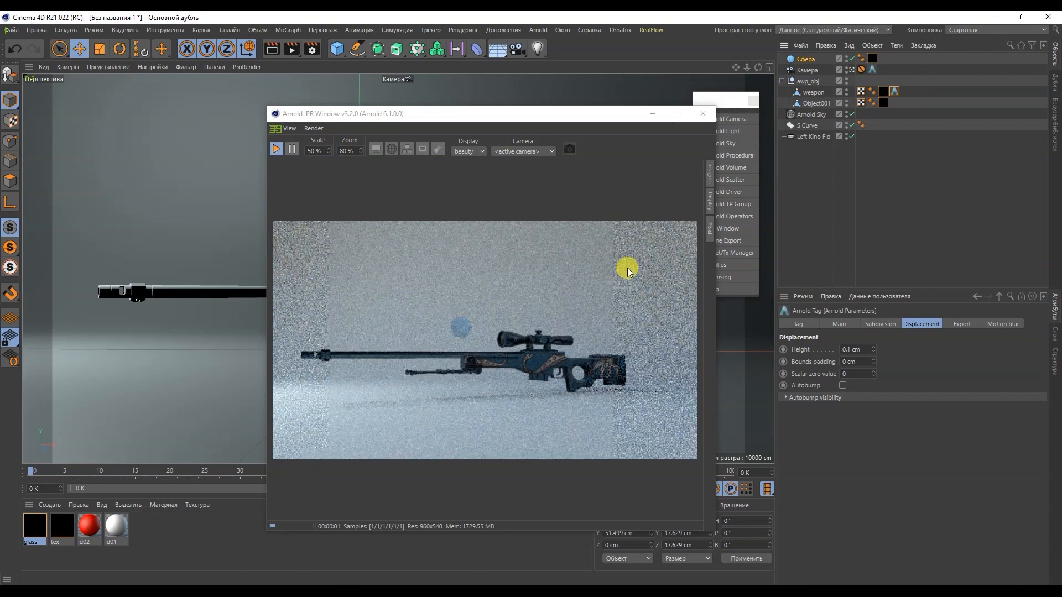
left_click_drag(592, 116, 805, 120)
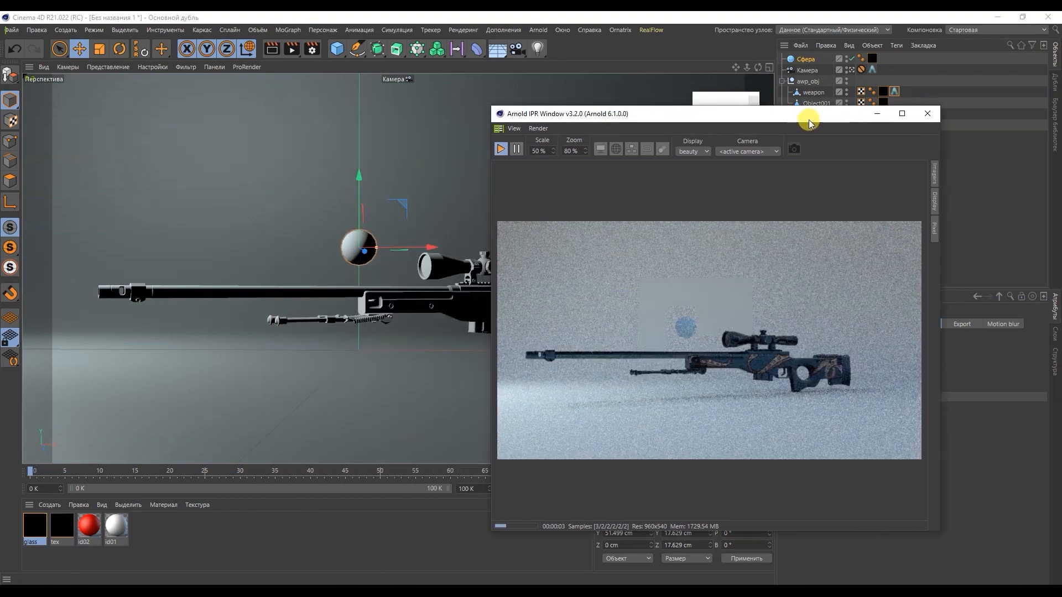
- Delete the test sphere from the scene, refresh the Arnold IPR preview and close its window
left_click(806, 58)
key("Delete")
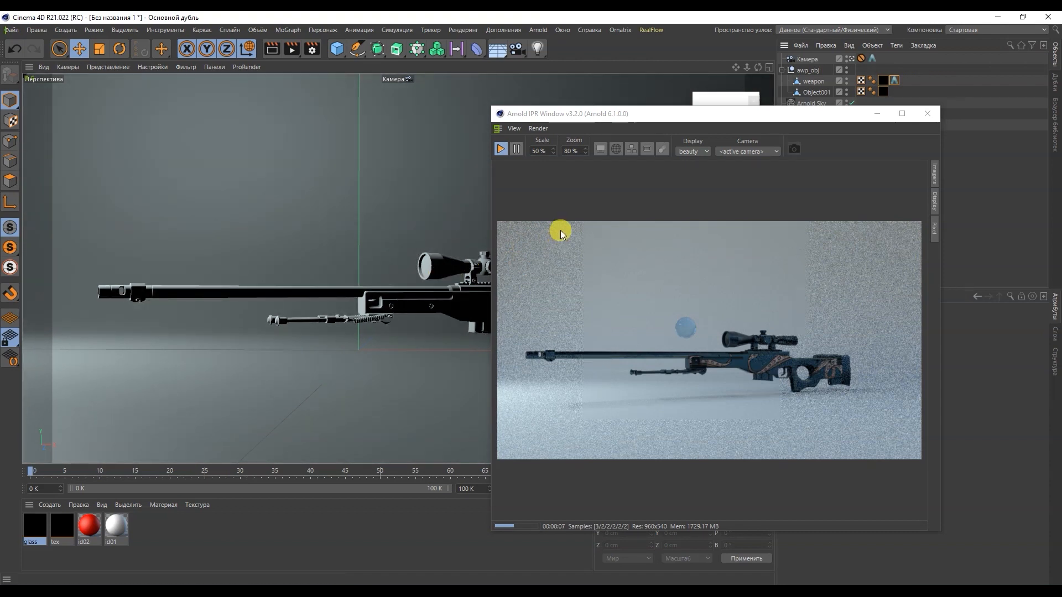
left_click_drag(719, 117, 754, 114)
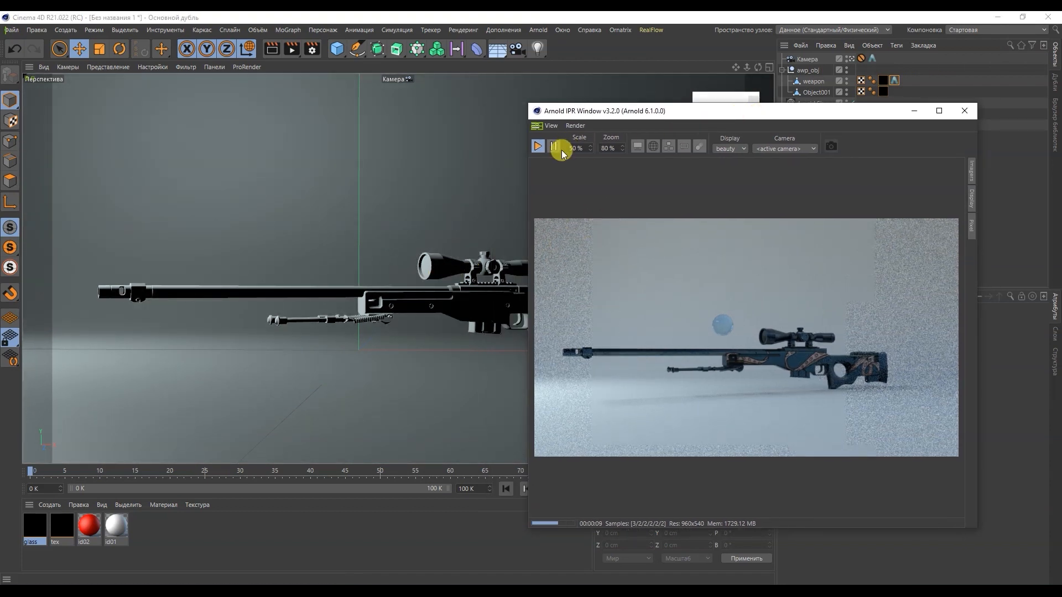
left_click(537, 147)
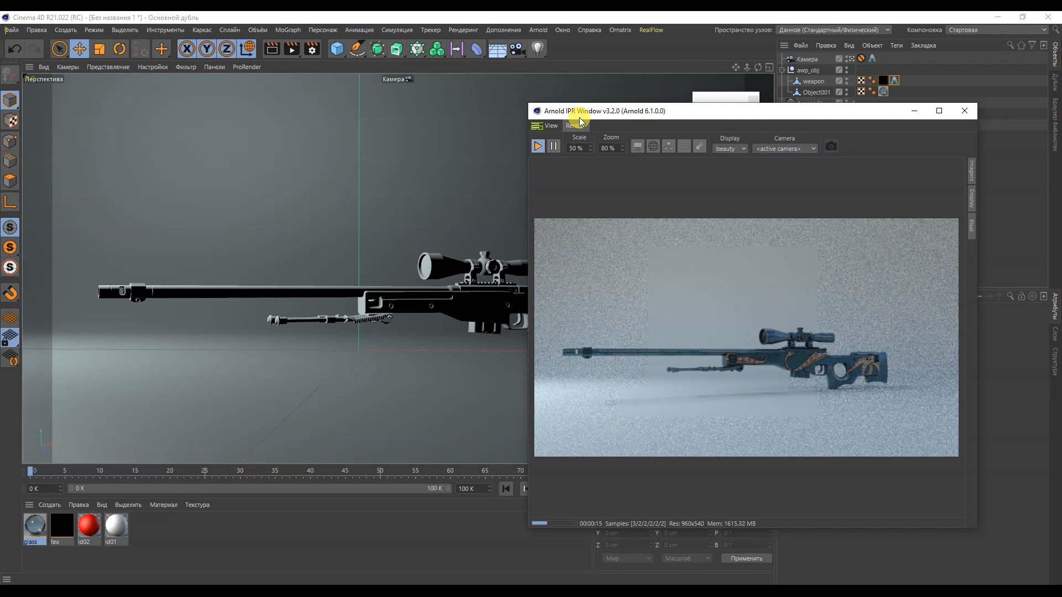
left_click_drag(579, 114, 271, 83)
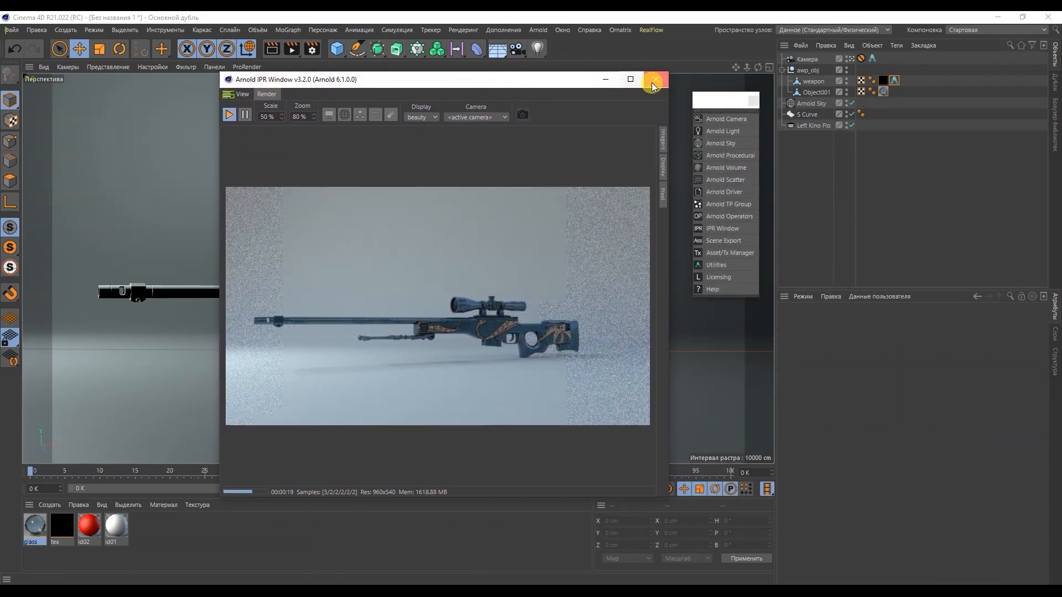
left_click(651, 82)
- Add diffuse_direct and diffuse_indirect to the active AOVs in the Arnold render settings
left_click(315, 50)
left_click_drag(394, 42, 140, 51)
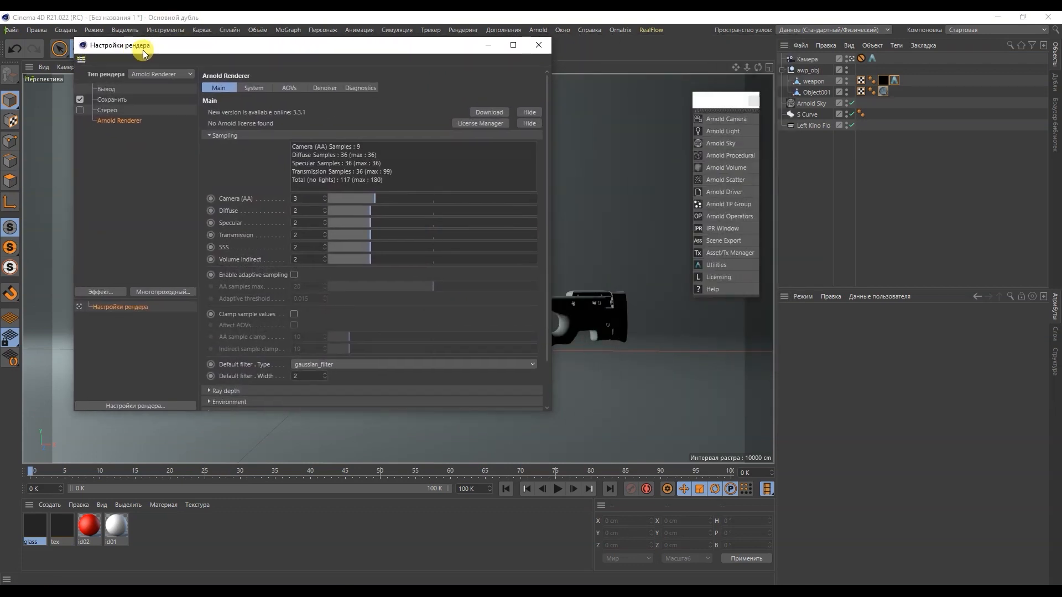
left_click(293, 86)
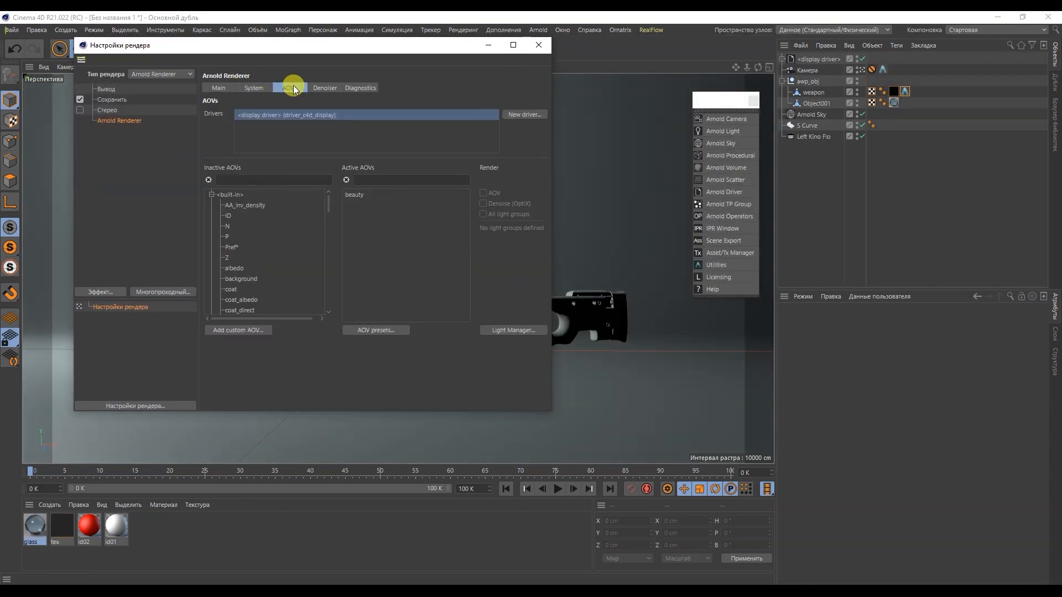
left_click_drag(326, 208, 325, 220)
left_click_drag(249, 246, 386, 230)
left_click_drag(255, 252, 364, 245)
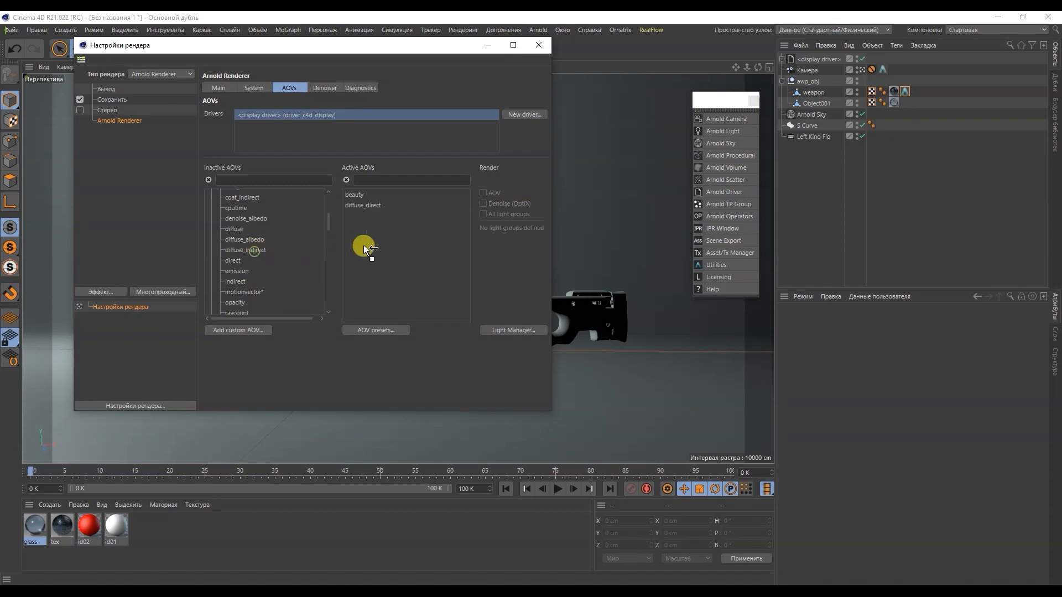
- Add specular_direct, specular_indirect and transmission_indirect to the active AOVs and close the render settings
scroll(329, 232, "down", 5)
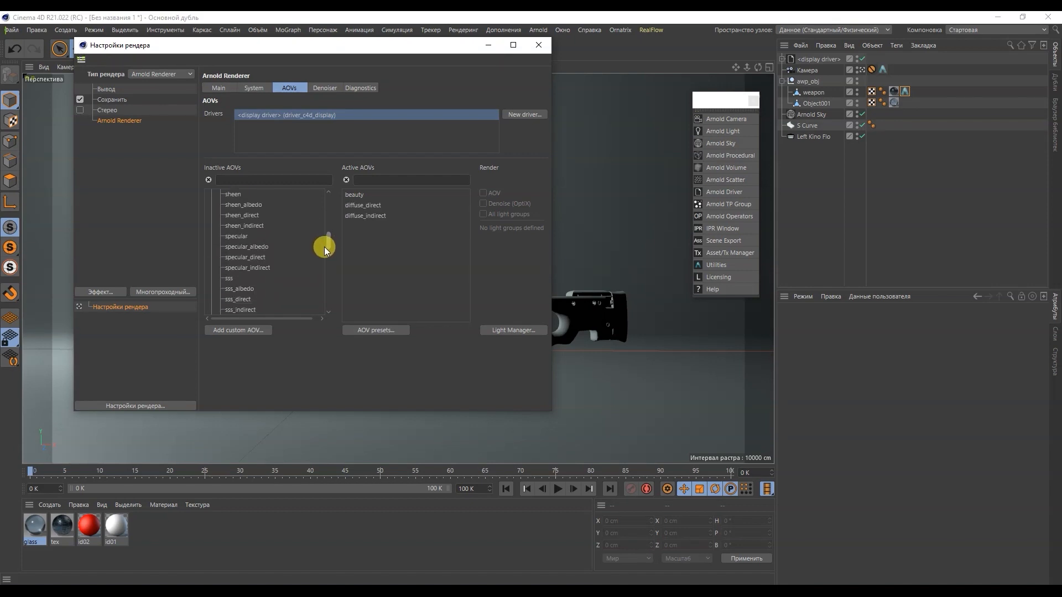
left_click_drag(253, 258, 327, 250)
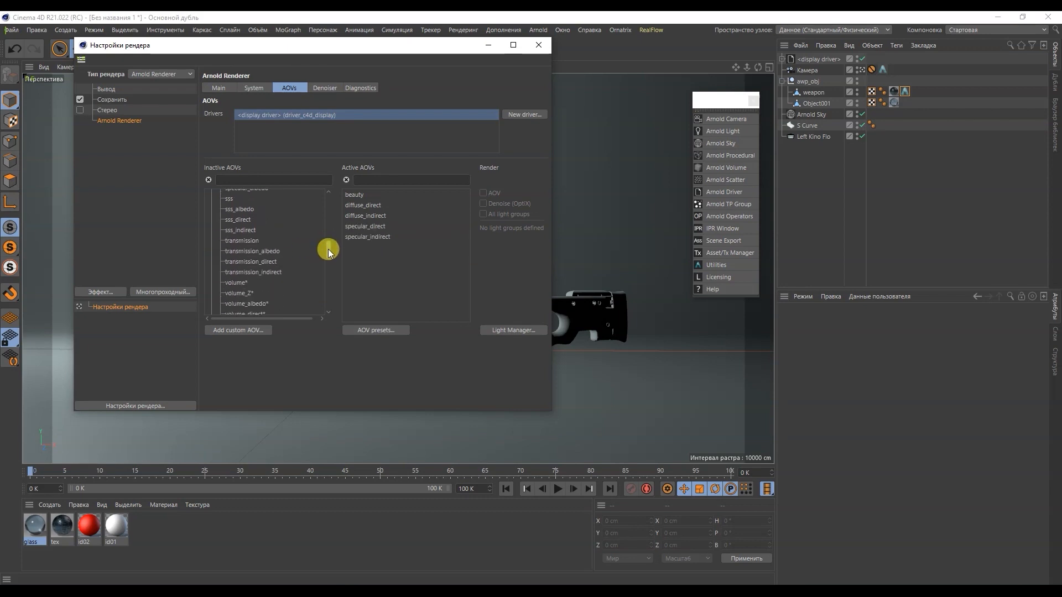
left_click_drag(264, 273, 367, 270)
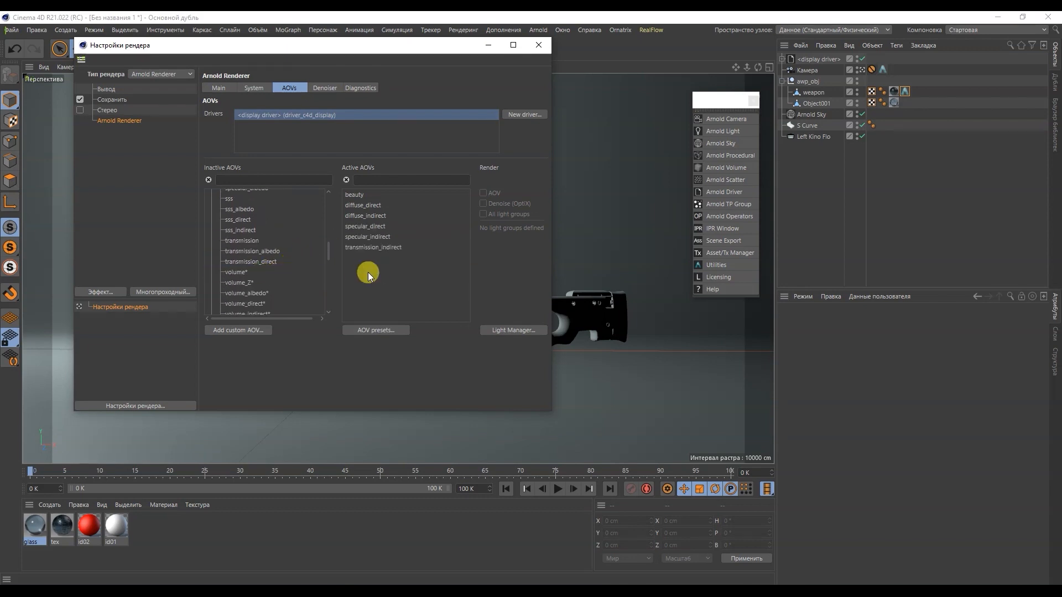
left_click_drag(331, 239, 324, 198)
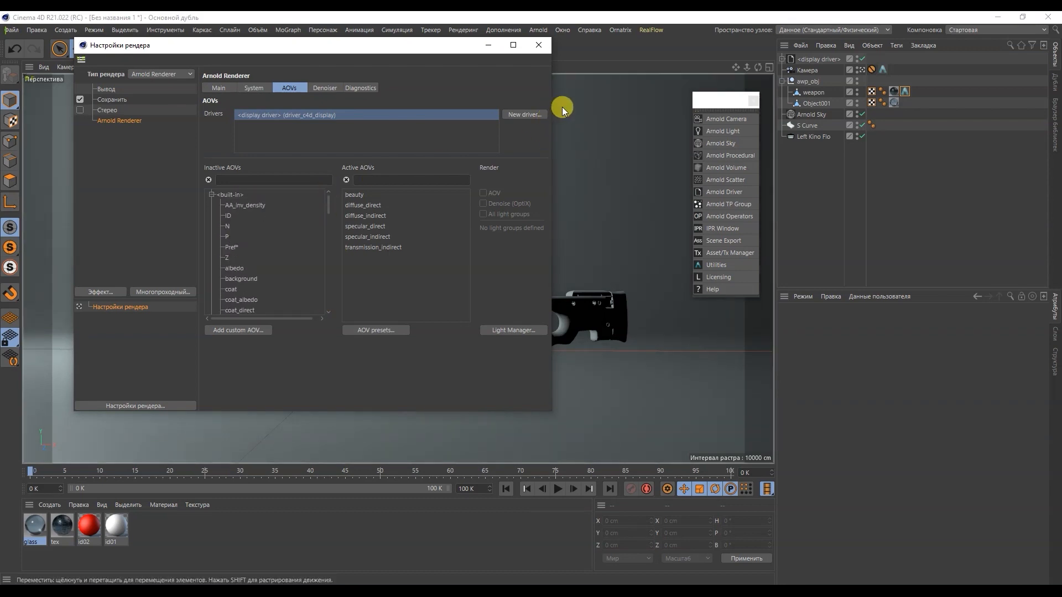
left_click(539, 46)
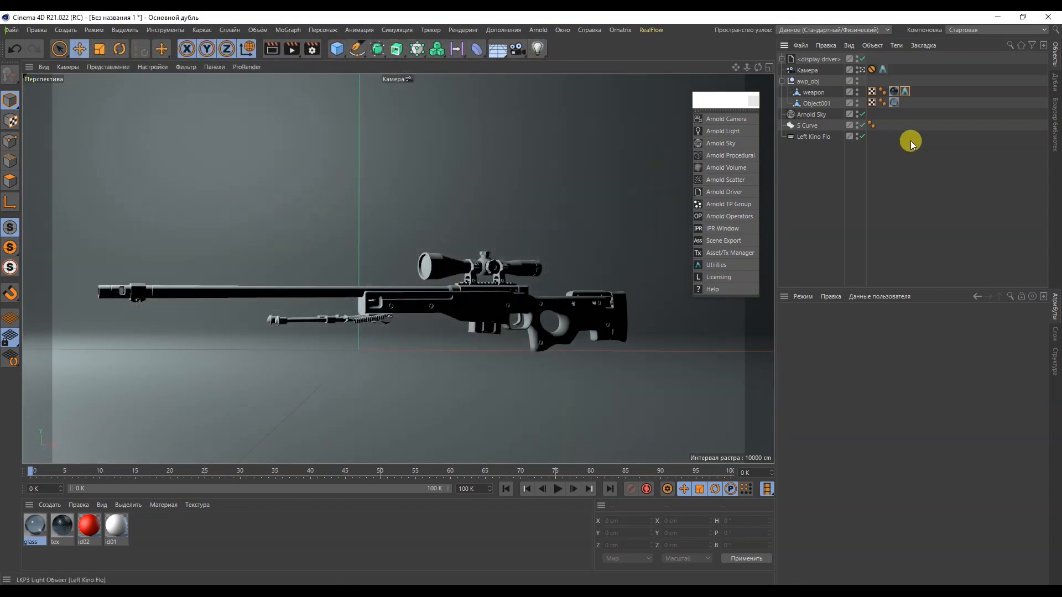
- Render the scene to the Picture Viewer and list the render's layers
left_click(292, 49)
scroll(459, 205, "down", 2)
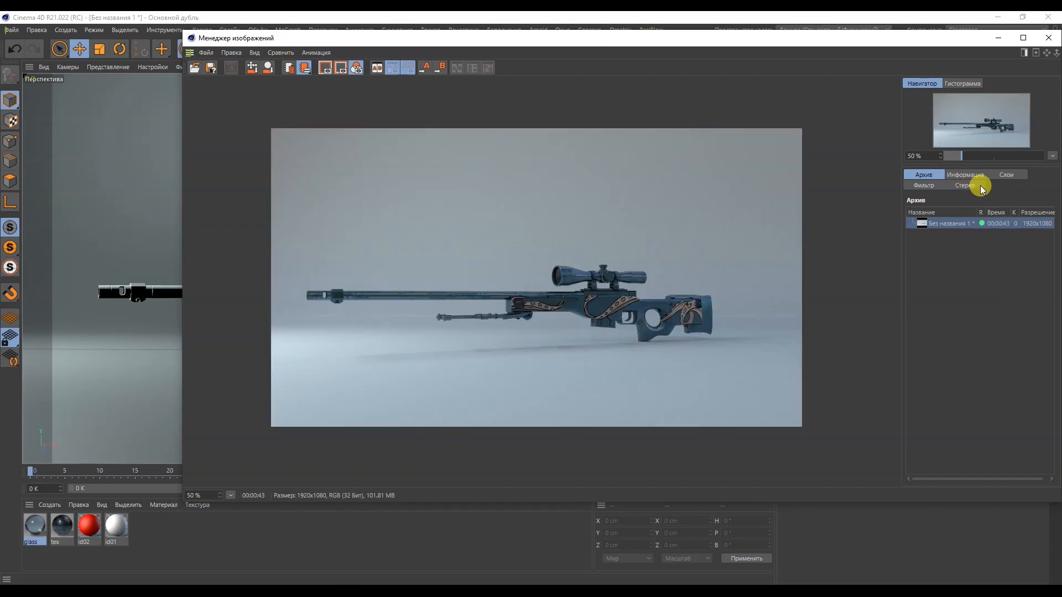
left_click(1006, 174)
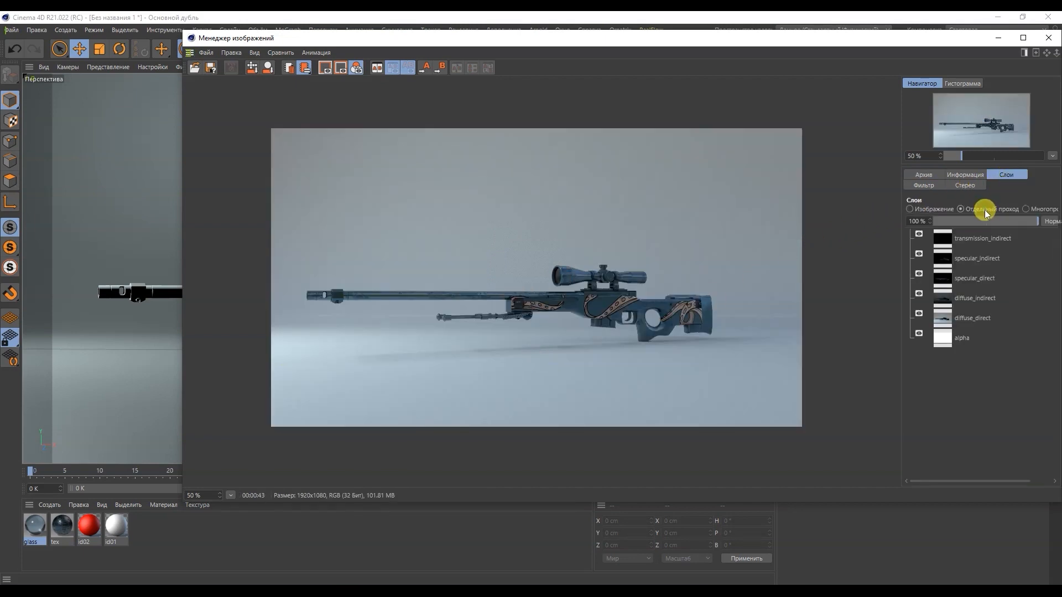
- View the alpha, diffuse, specular and transmission passes one by one, return to alpha and close the Picture Viewer
left_click(980, 338)
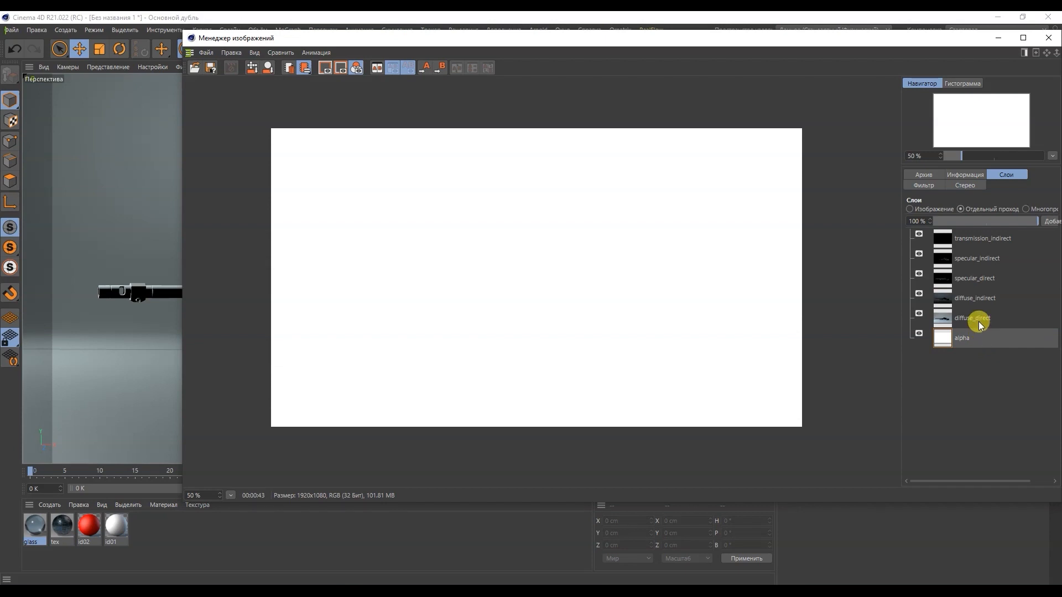
left_click(978, 322)
left_click(974, 302)
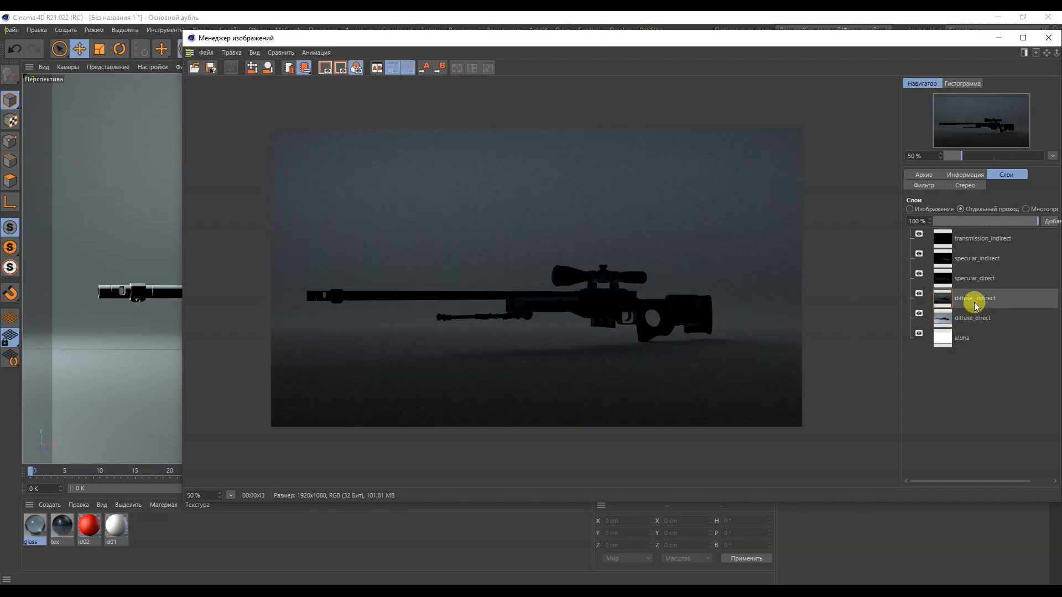
left_click(971, 281)
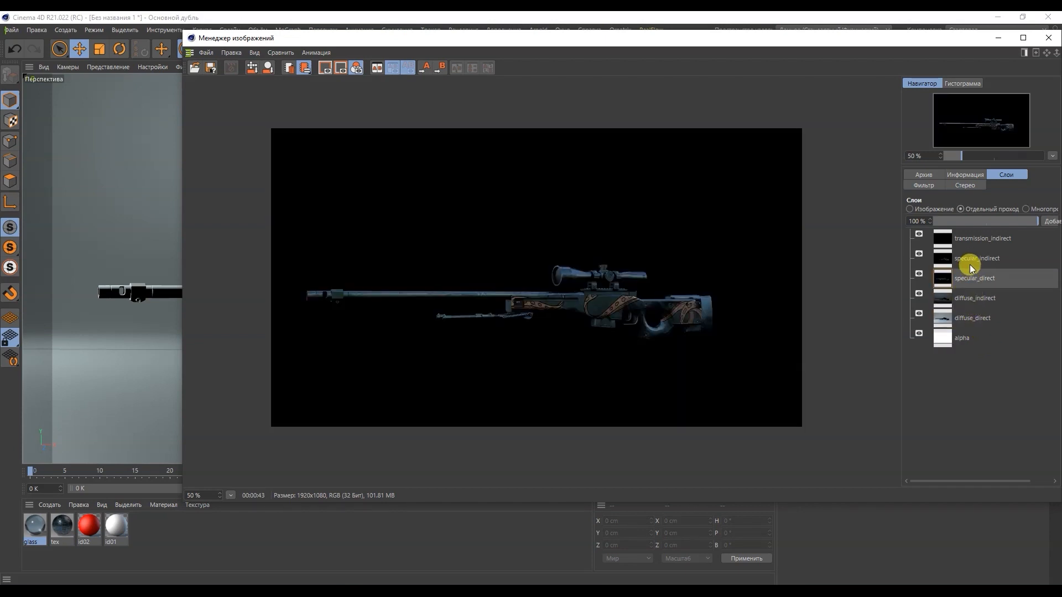
left_click(970, 262)
left_click(969, 240)
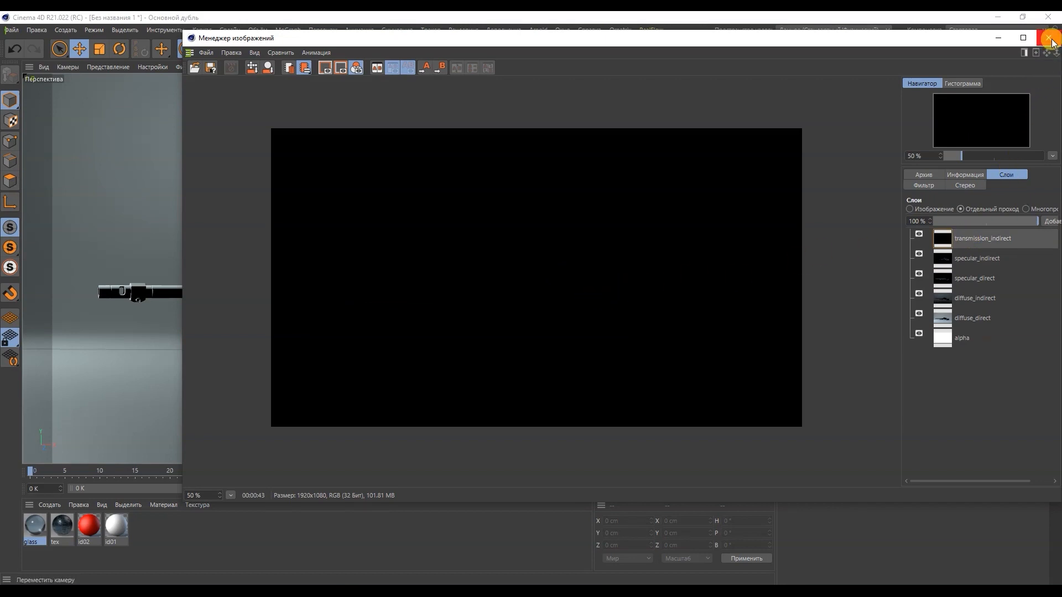
left_click(972, 340)
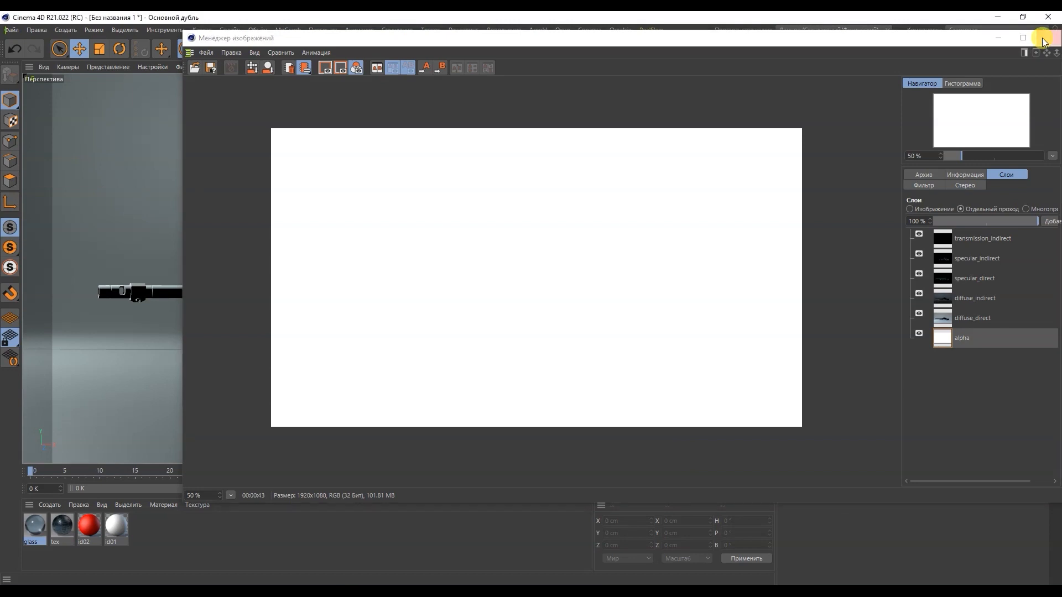
left_click(1043, 39)
- Examine the Arnold renderer's main sampling settings and its Motion blur options
left_click(313, 49)
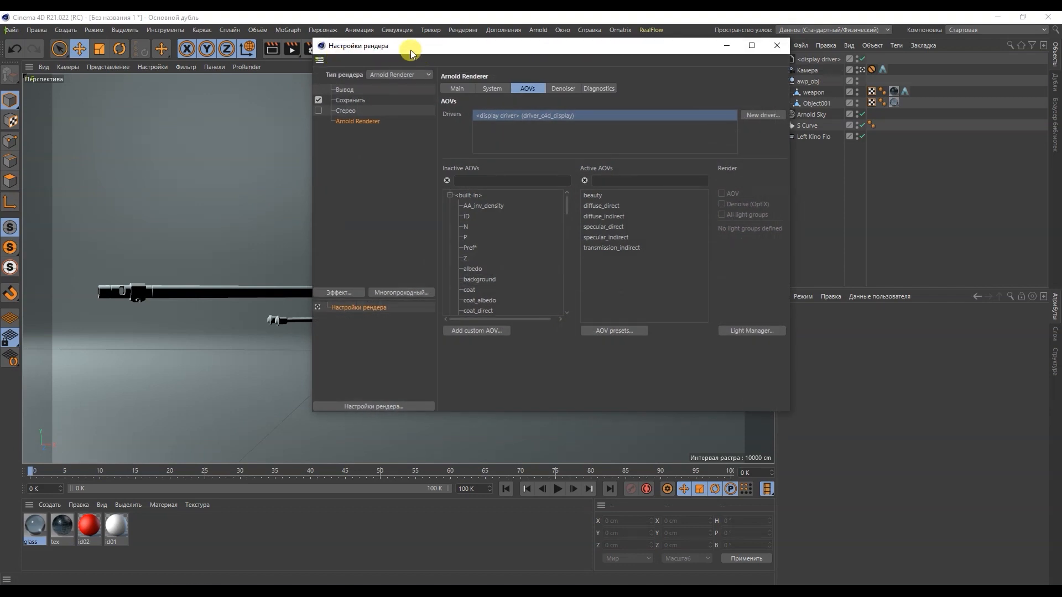
left_click_drag(409, 48, 270, 51)
left_click(318, 92)
scroll(636, 199, "down", 3)
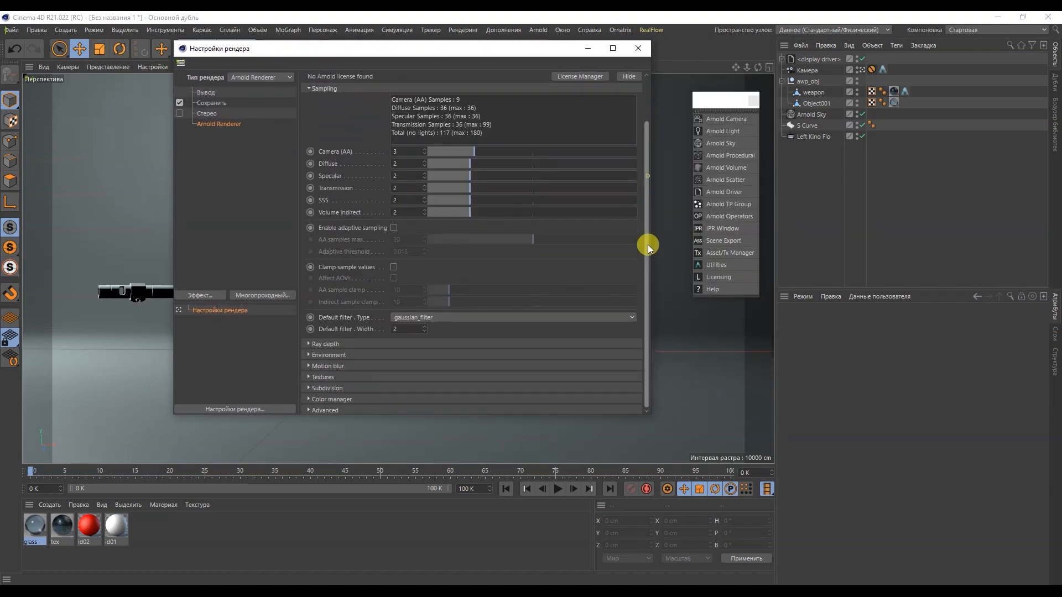
left_click(351, 366)
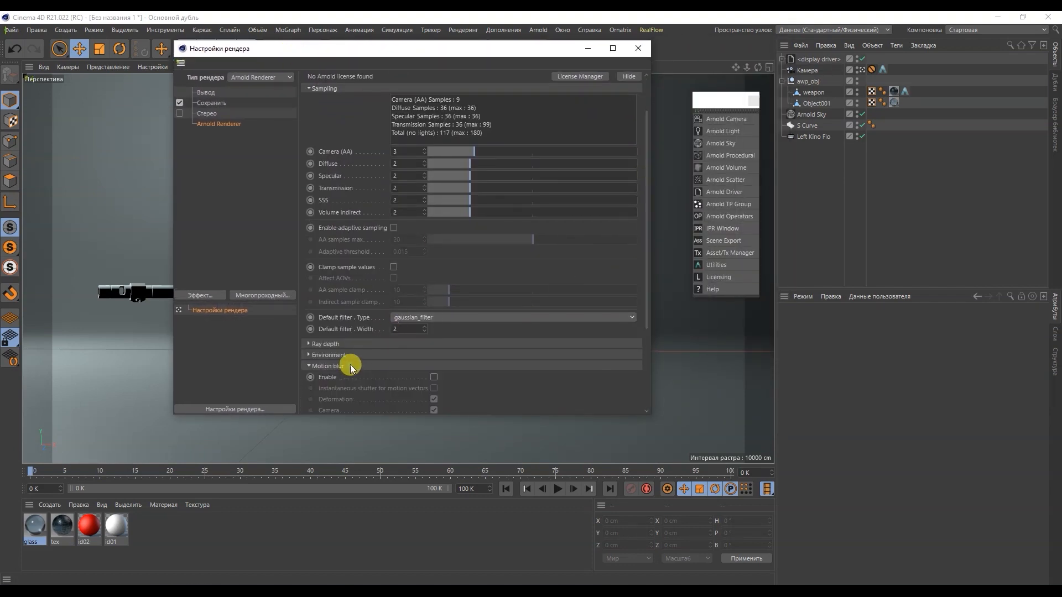
left_click(398, 366)
scroll(644, 242, "up", 3)
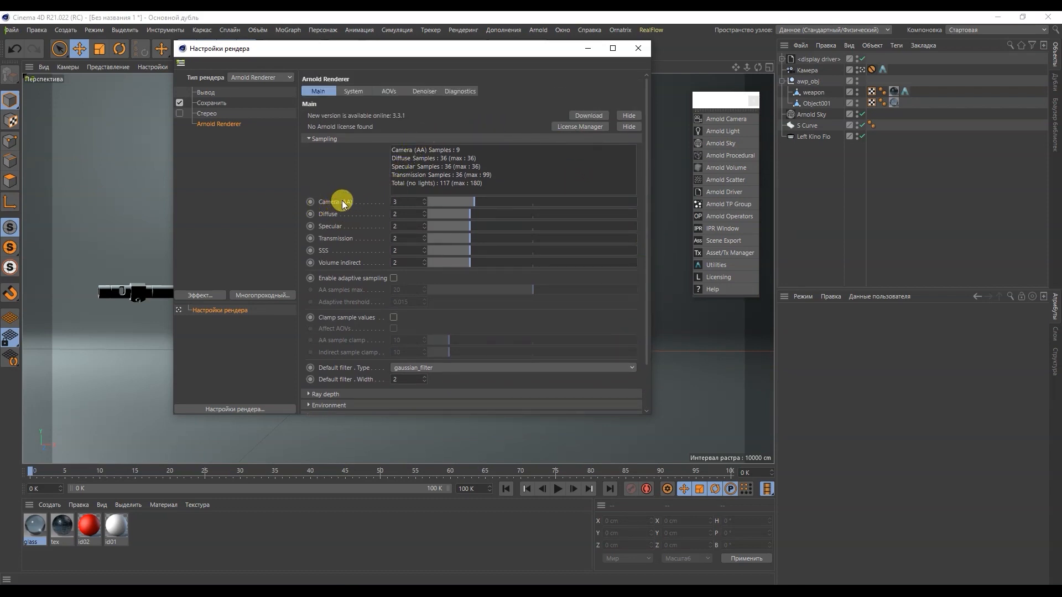
left_click_drag(417, 50, 345, 73)
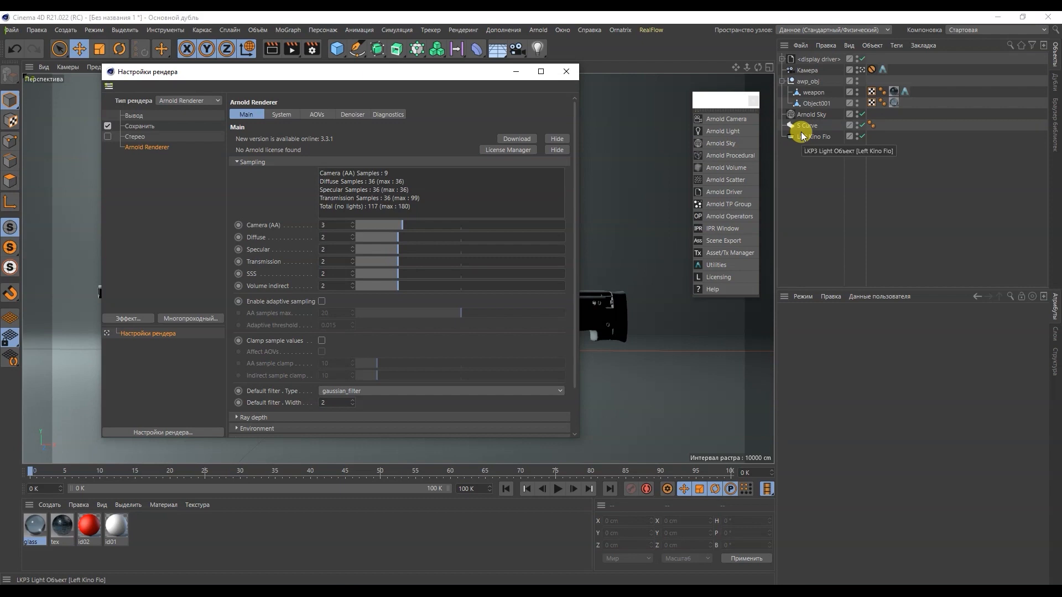
- Disable the S Curve backdrop and set the Arnold Sky's Camera contribution to 0
left_click(861, 125)
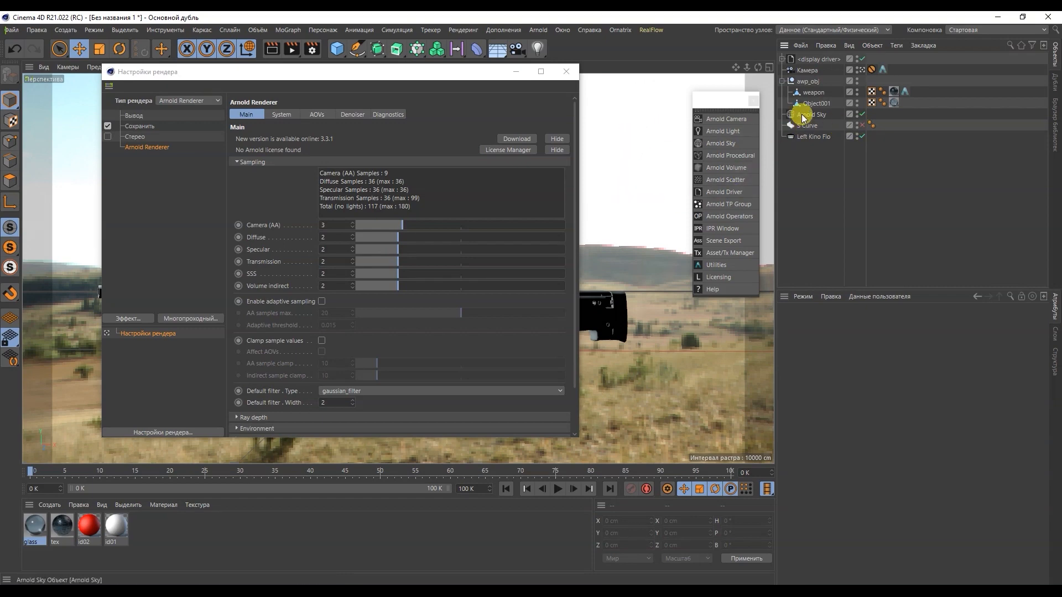
left_click(802, 115)
left_click_drag(994, 573, 902, 575)
left_click_drag(362, 76, 384, 92)
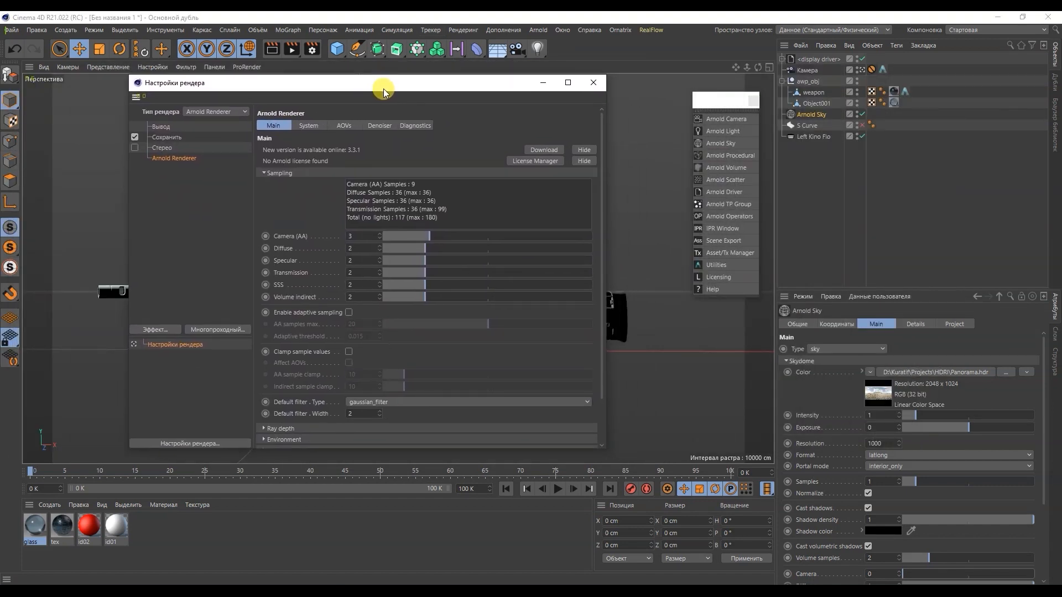
- Render the rifle without the backdrop to the Picture Viewer and inspect its details up close
left_click(291, 49)
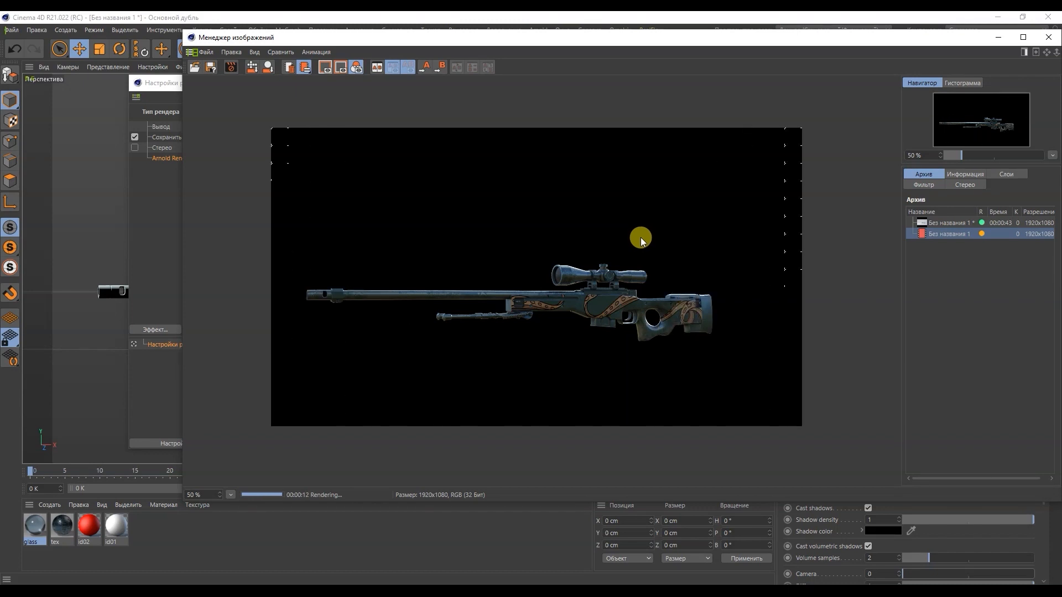
scroll(616, 275, "up", 2)
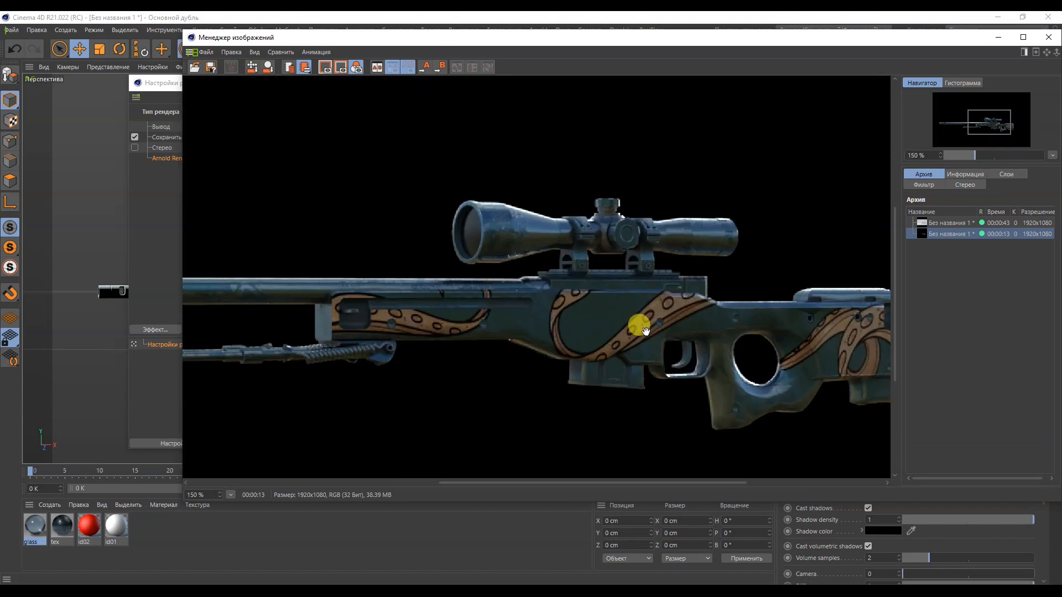
scroll(642, 329, "down", 3)
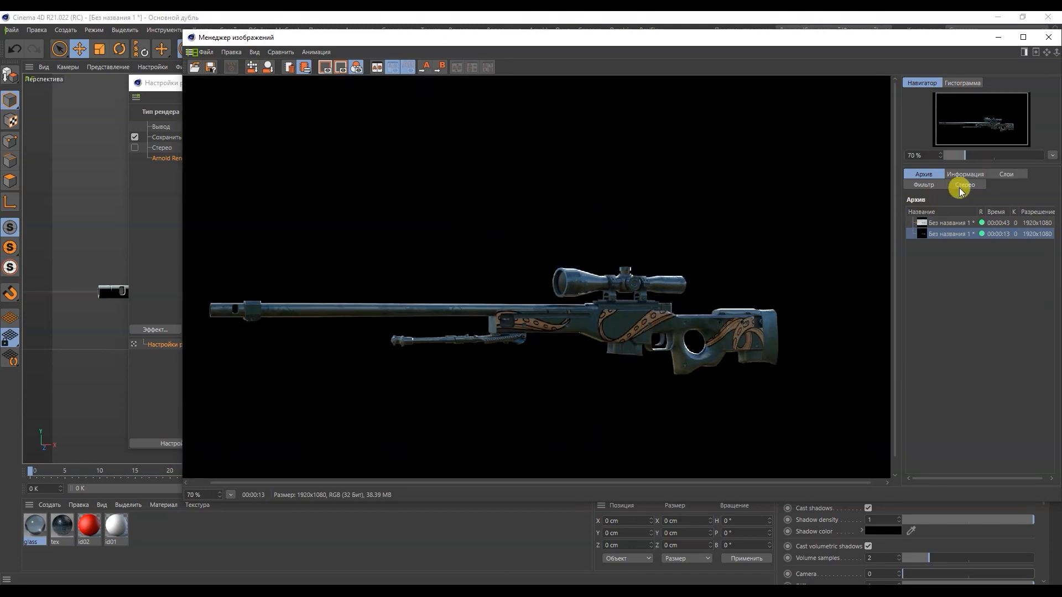
- Display the new render's alpha layer as a single pass and examine the edges of the rifle mask
left_click(1002, 177)
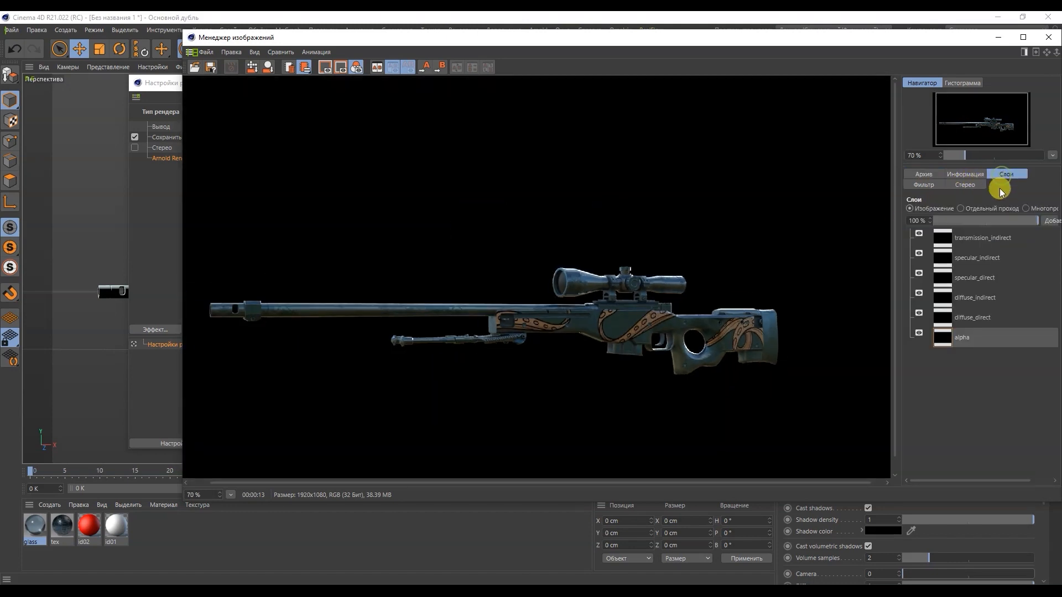
left_click(974, 211)
scroll(586, 284, "up", 4)
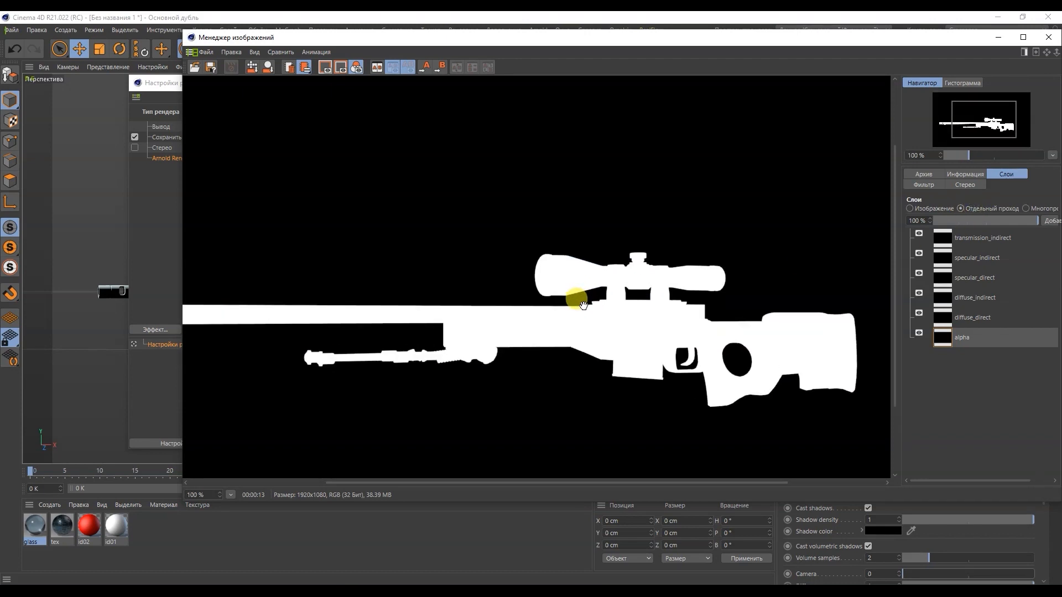
scroll(583, 306, "up", 1)
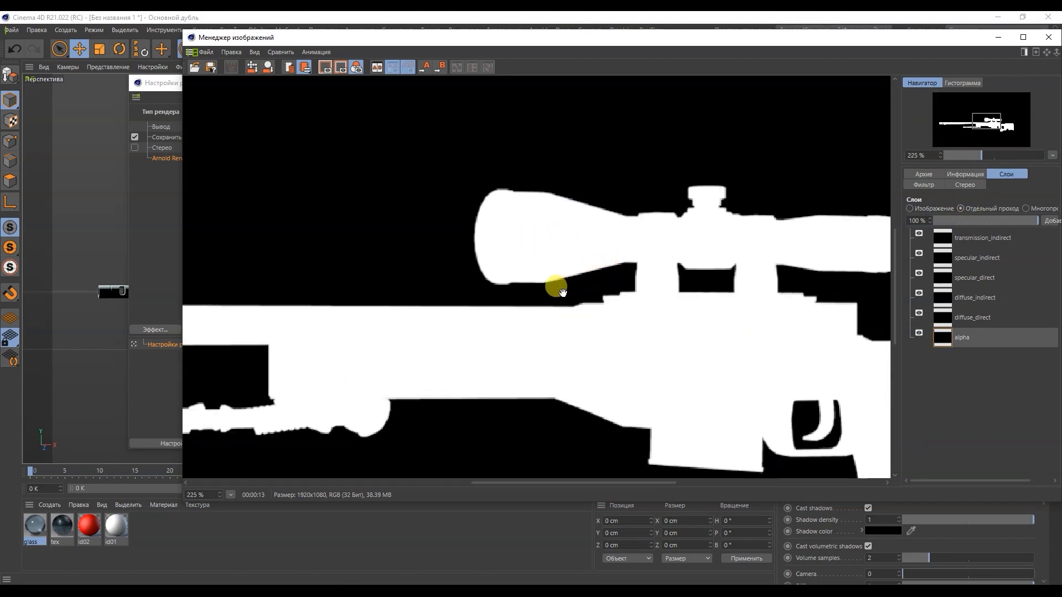
scroll(562, 318, "down", 4)
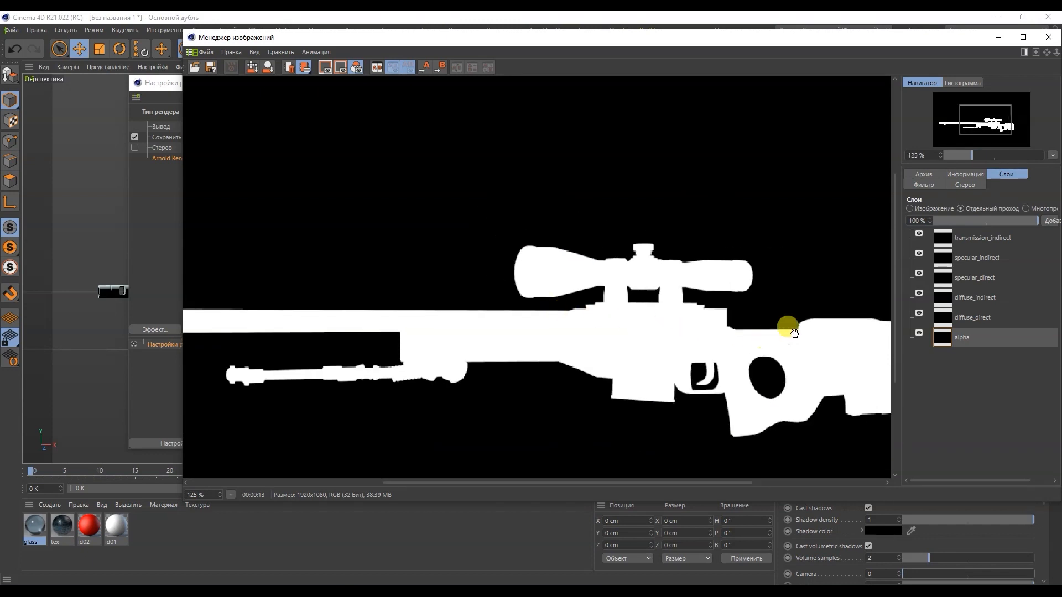
- Set the Arnold Camera (AA) samples to 7 in the render settings
left_click(134, 87)
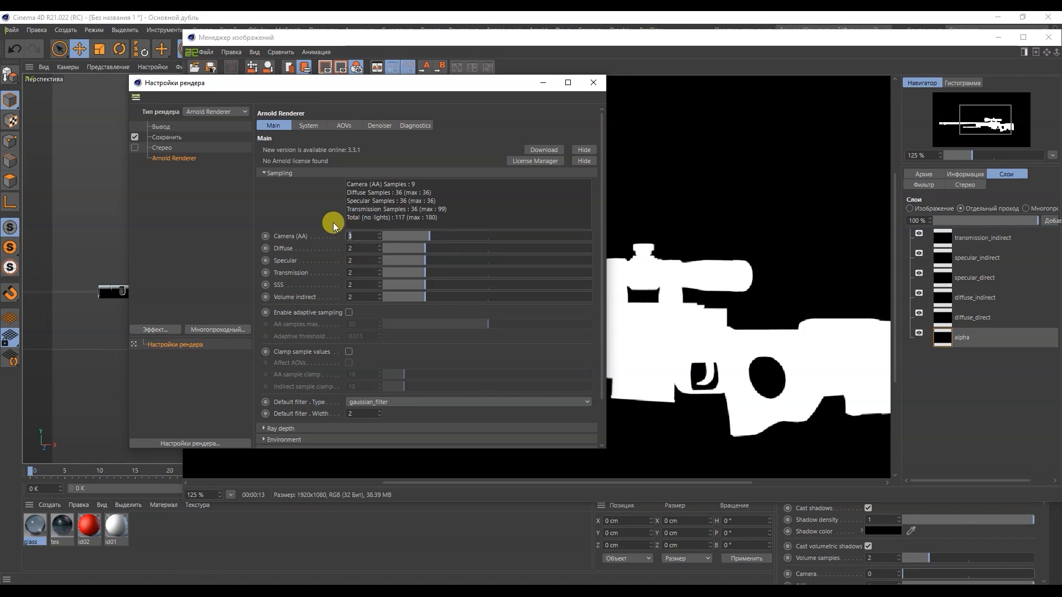
key("Return")
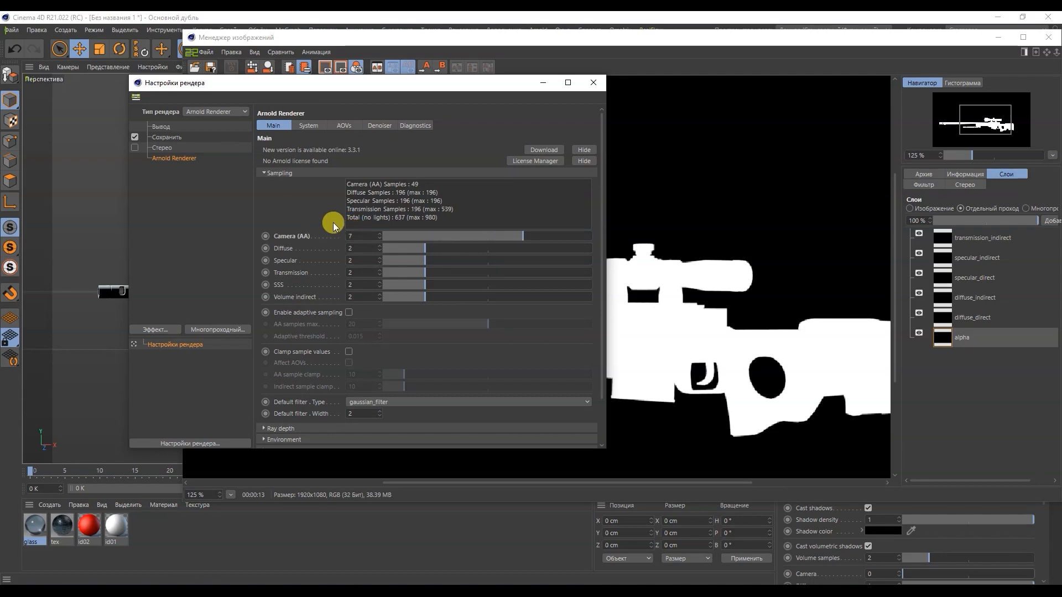
- Render the rifle to the Picture Viewer again, select the newest render in the history and show its layers
left_click(997, 38)
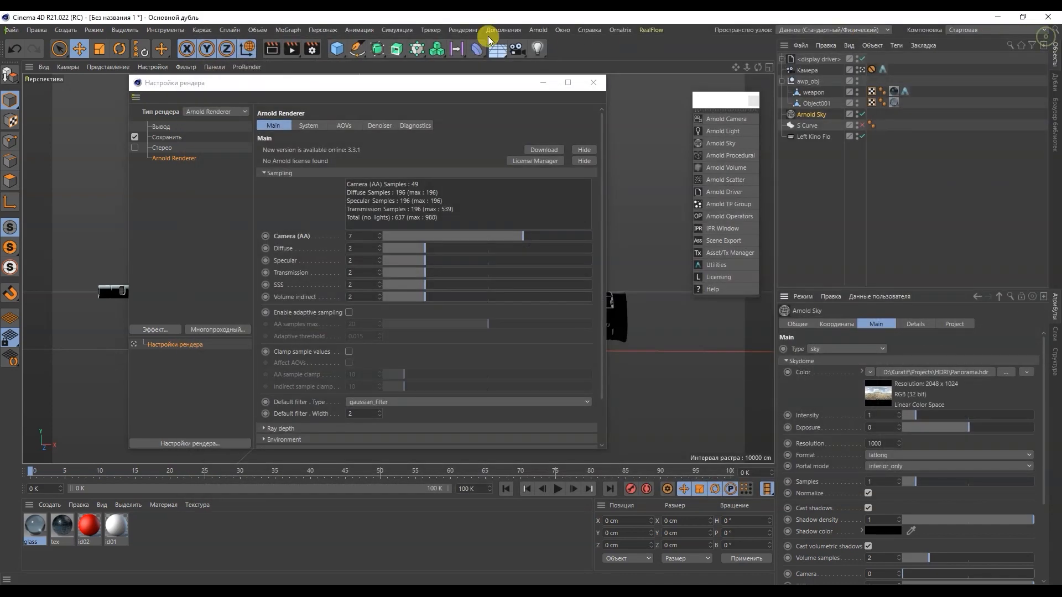
left_click(293, 50)
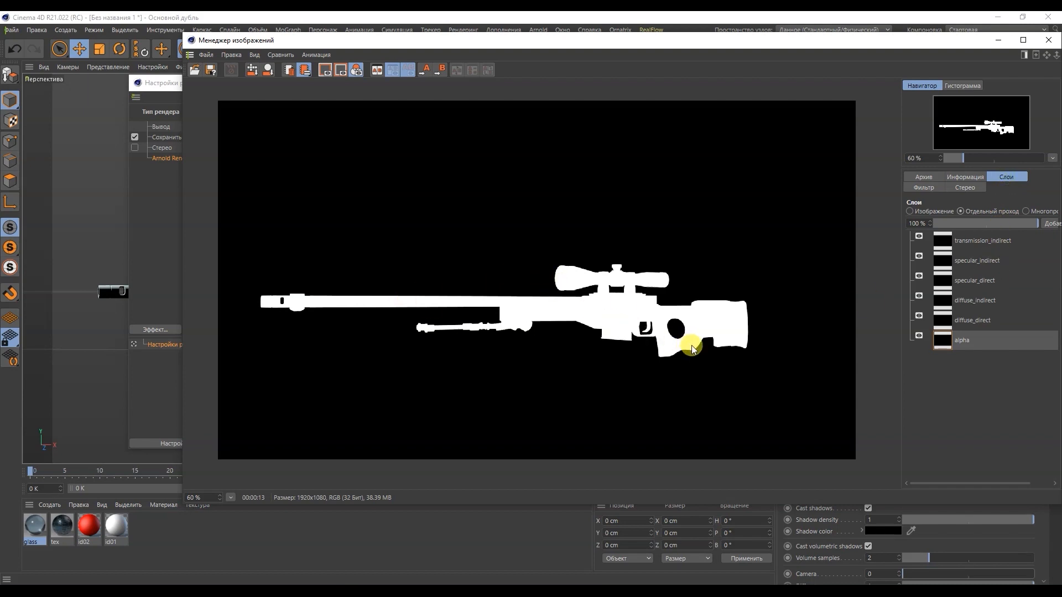
left_click(923, 177)
left_click(942, 249)
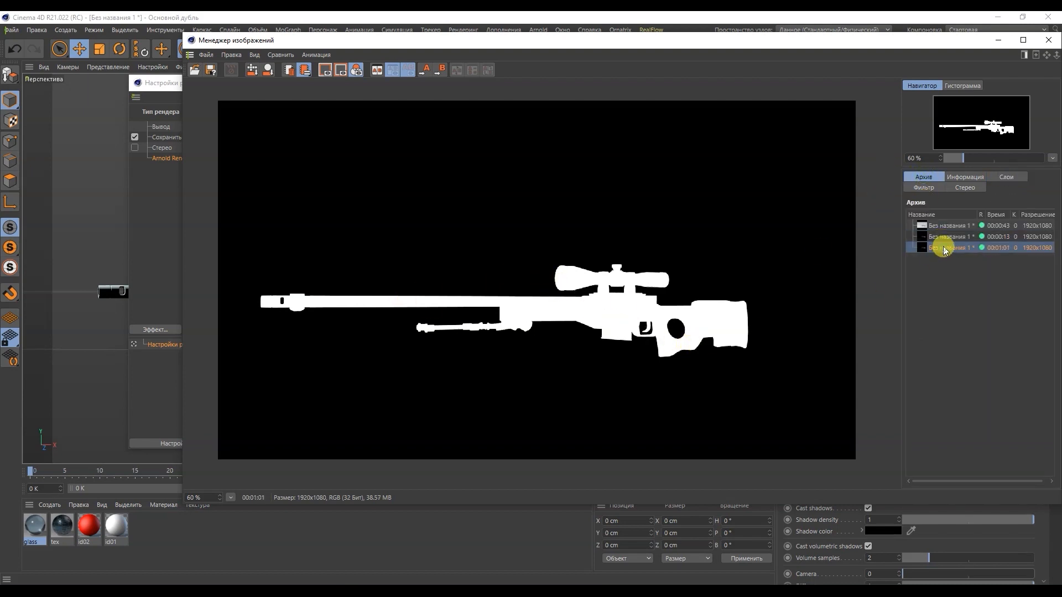
left_click(1002, 177)
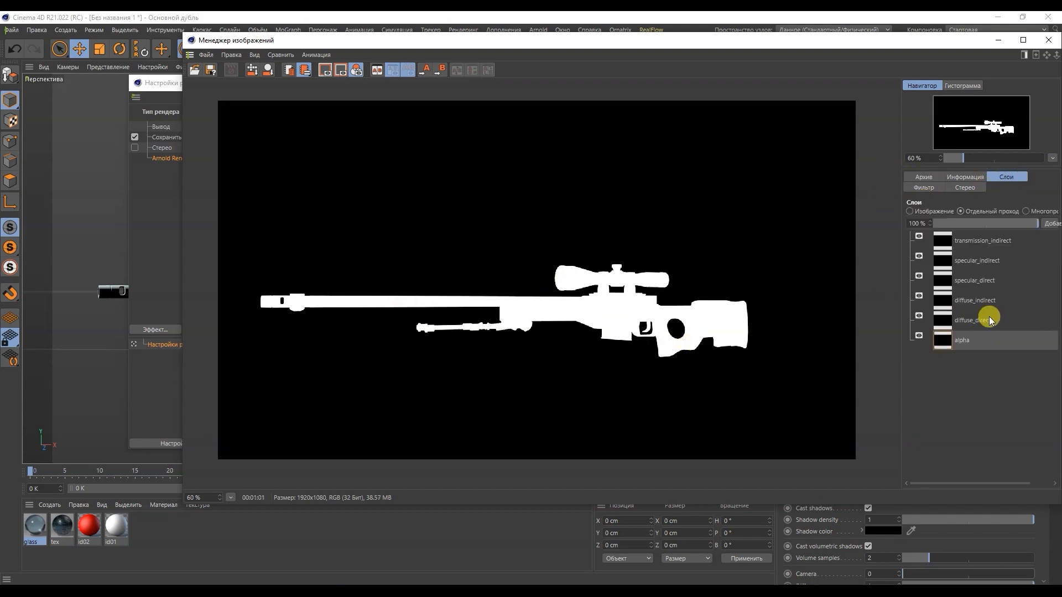
- Compare the alpha mask edges around the scope between the last two rifle renders
left_click(925, 177)
left_click(965, 238)
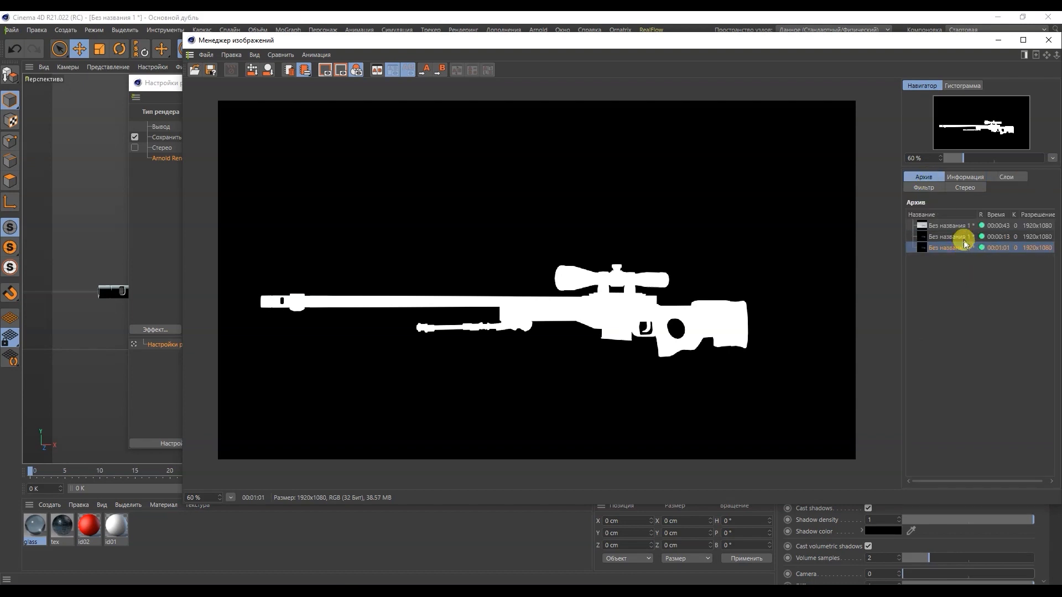
scroll(527, 242, "up", 5)
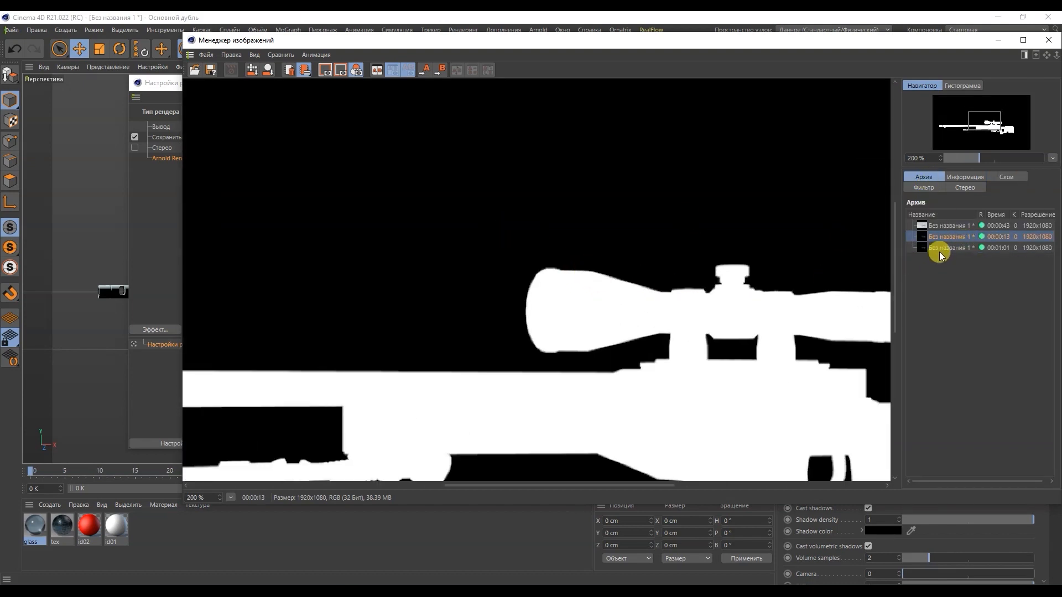
left_click(939, 253)
scroll(620, 276, "up", 3)
left_click(940, 236)
left_click(940, 245)
left_click(940, 239)
left_click(941, 243)
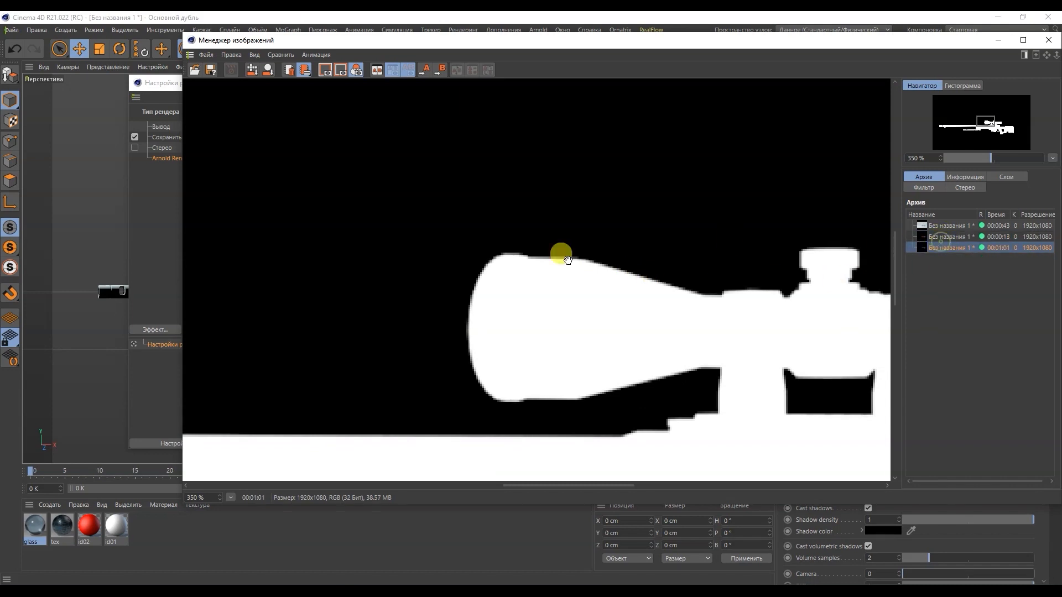
scroll(621, 277, "down", 5)
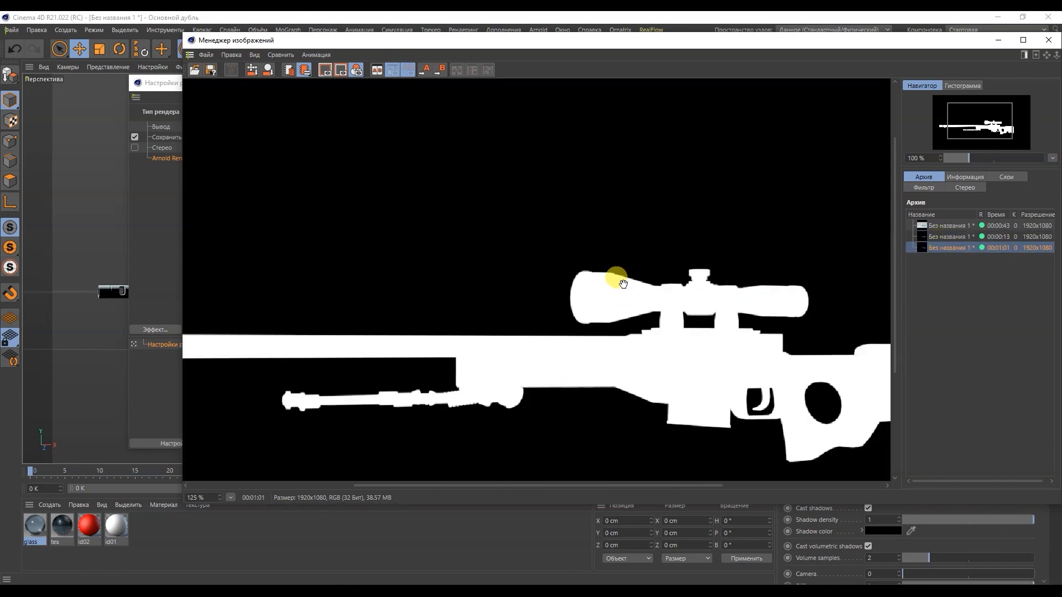
scroll(623, 282, "down", 2)
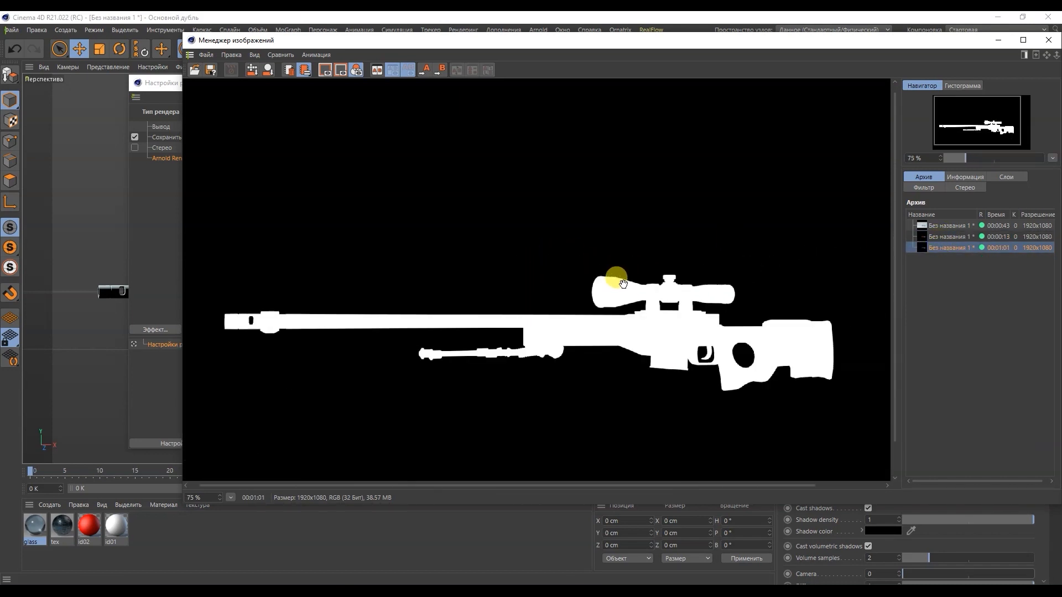
- Close the render view and set the Arnold Camera (AA) samples to 3
left_click(1049, 42)
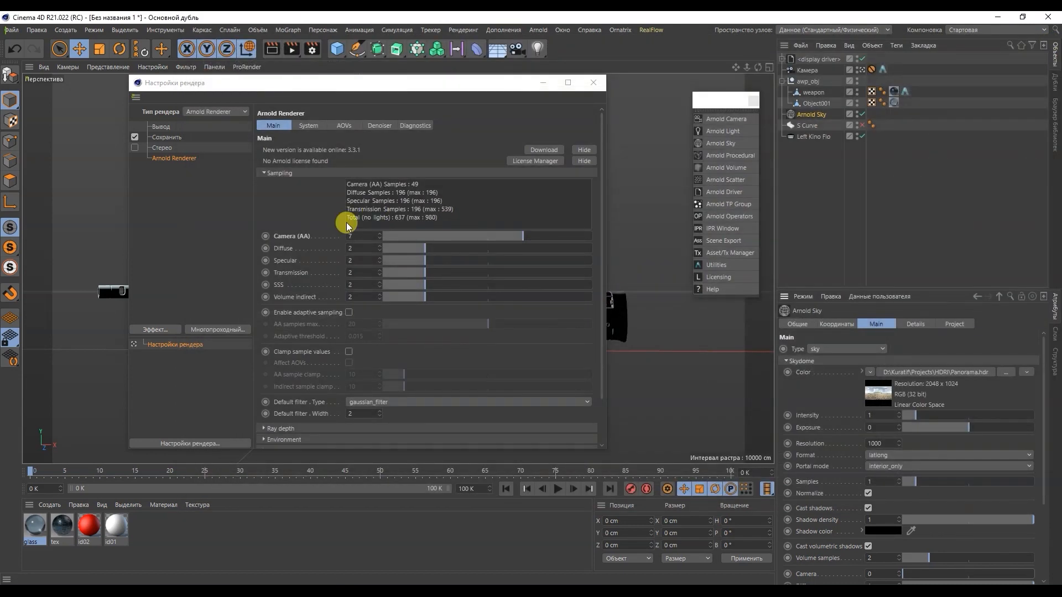
type("3")
key("Return")
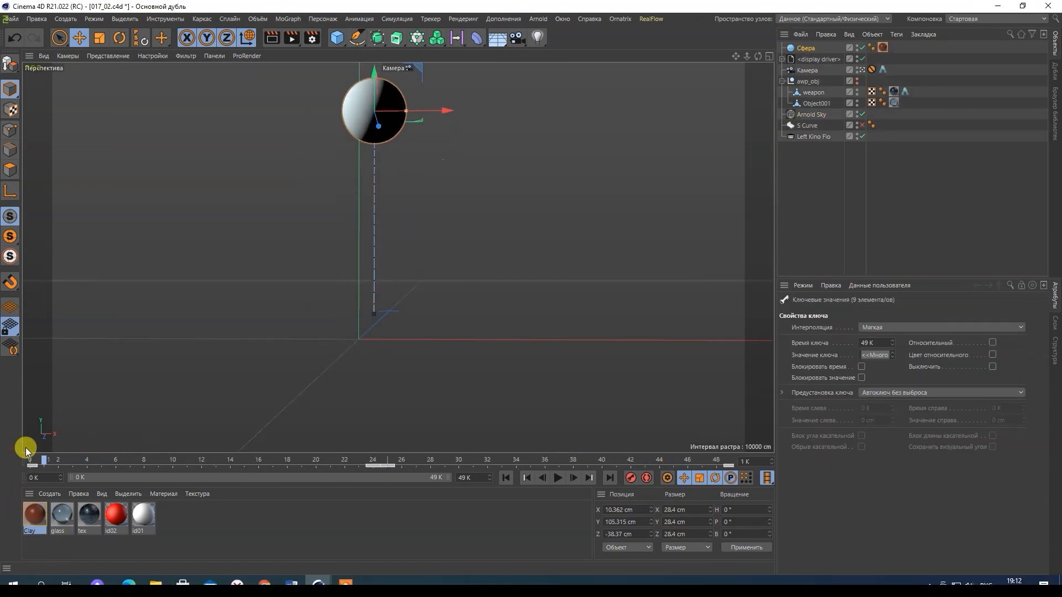
- Go to frame 14 of the sphere animation in 017_02.c4d, render it to the Picture Viewer and inspect the sphere's edges
left_click_drag(43, 461, 231, 466)
left_click(534, 247)
key("shift+r")
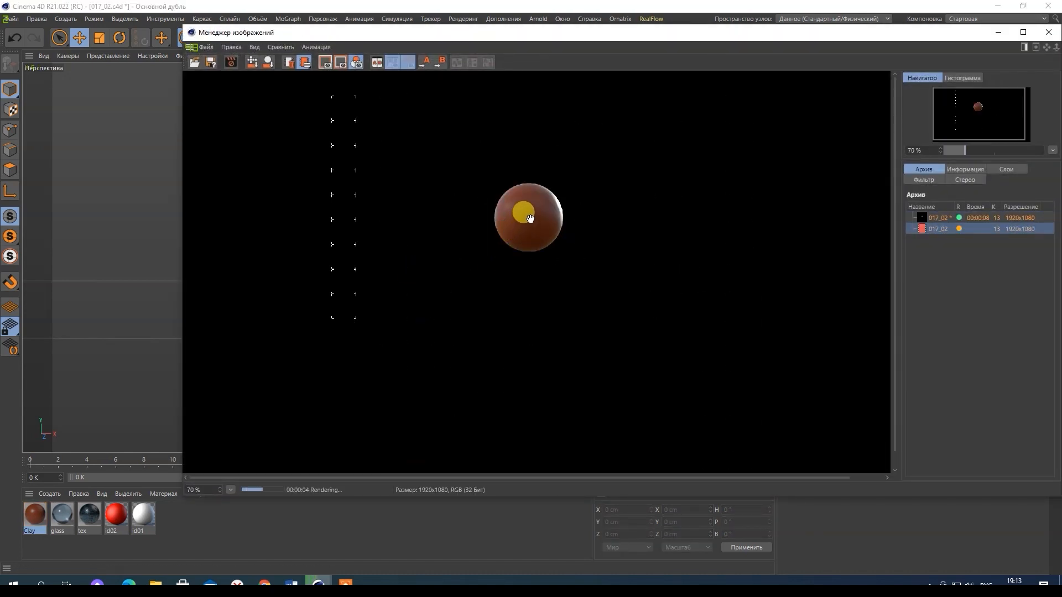
scroll(530, 218, "up", 4)
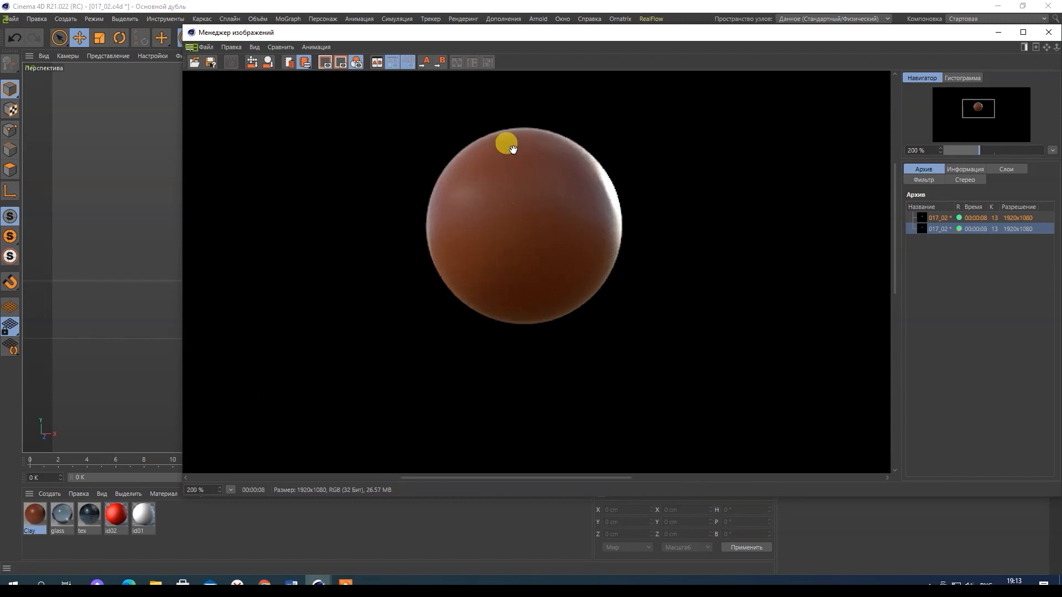
left_click(1048, 32)
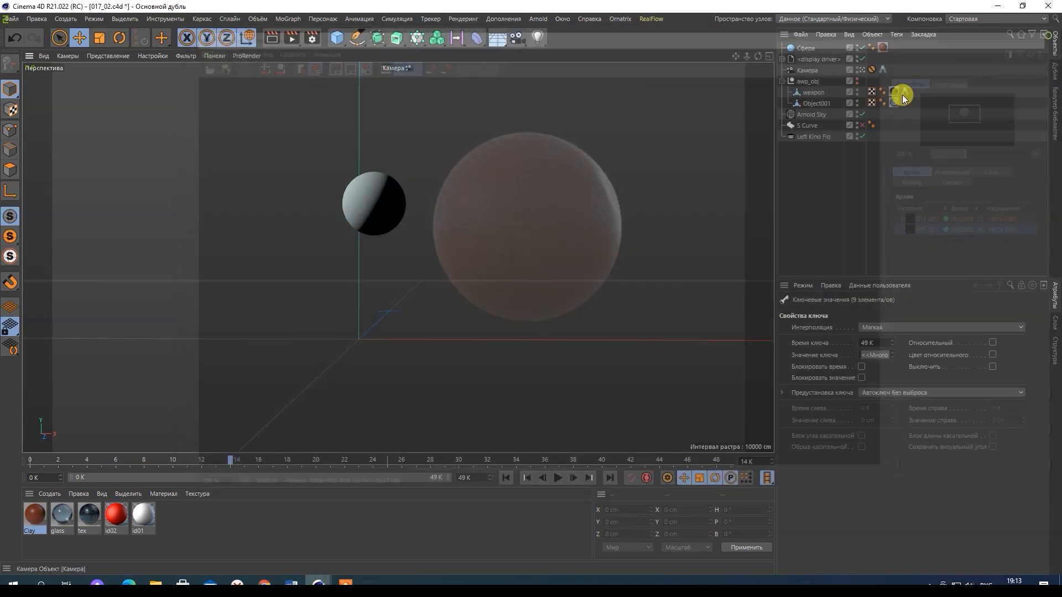
- Enable Arnold motion blur with Deformation and Camera included, and render the sphere to the Picture Viewer
left_click(312, 38)
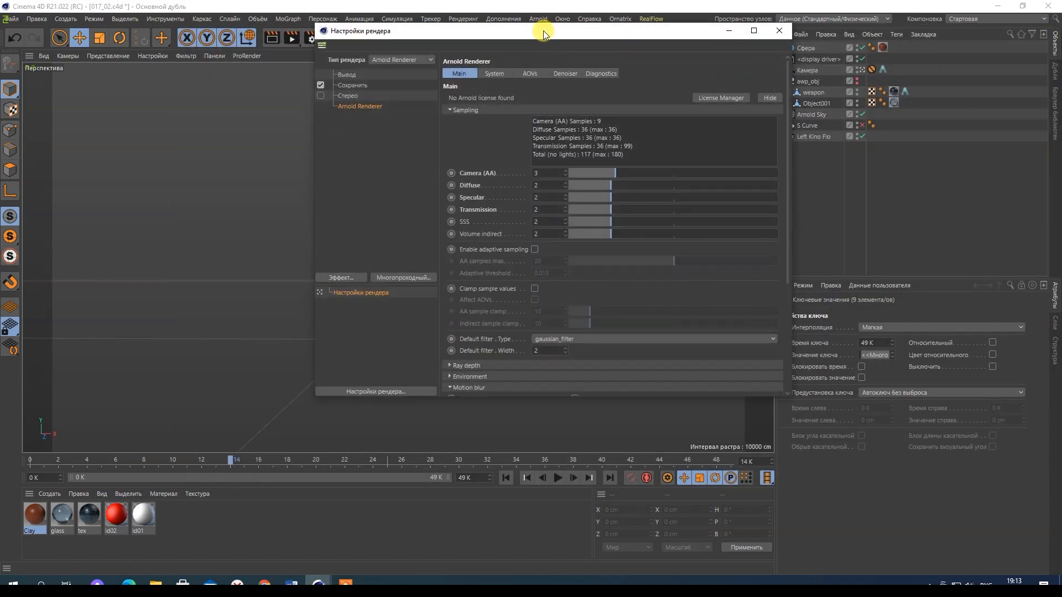
left_click_drag(545, 28, 496, 26)
scroll(451, 384, "down", 2)
scroll(521, 348, "down", 1)
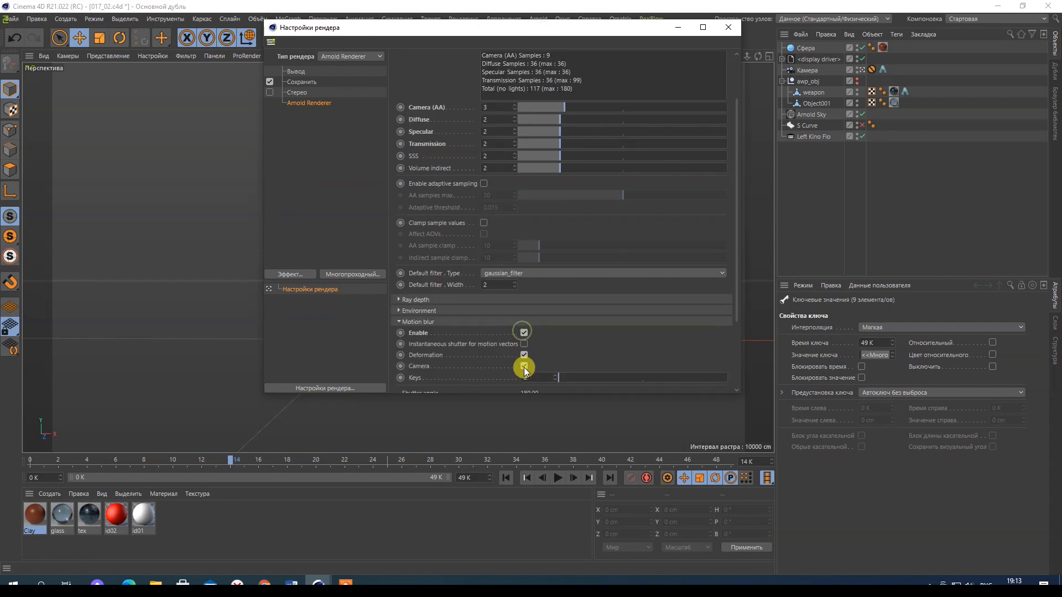
left_click(727, 27)
left_click(292, 37)
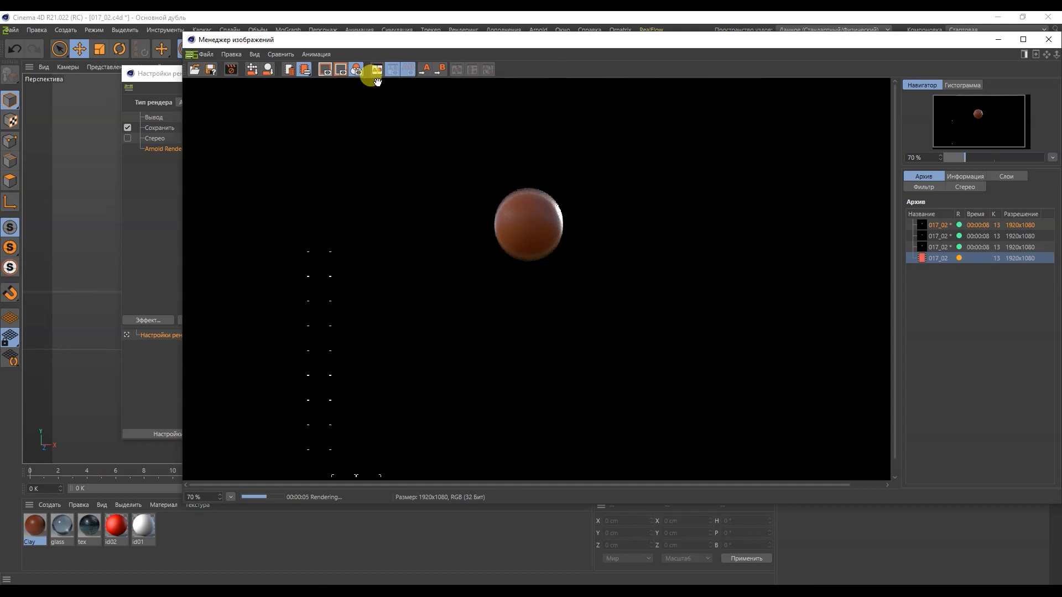
- Display the motion-blurred sphere's alpha layer as a single pass and examine the edge noise up close
left_click(997, 180)
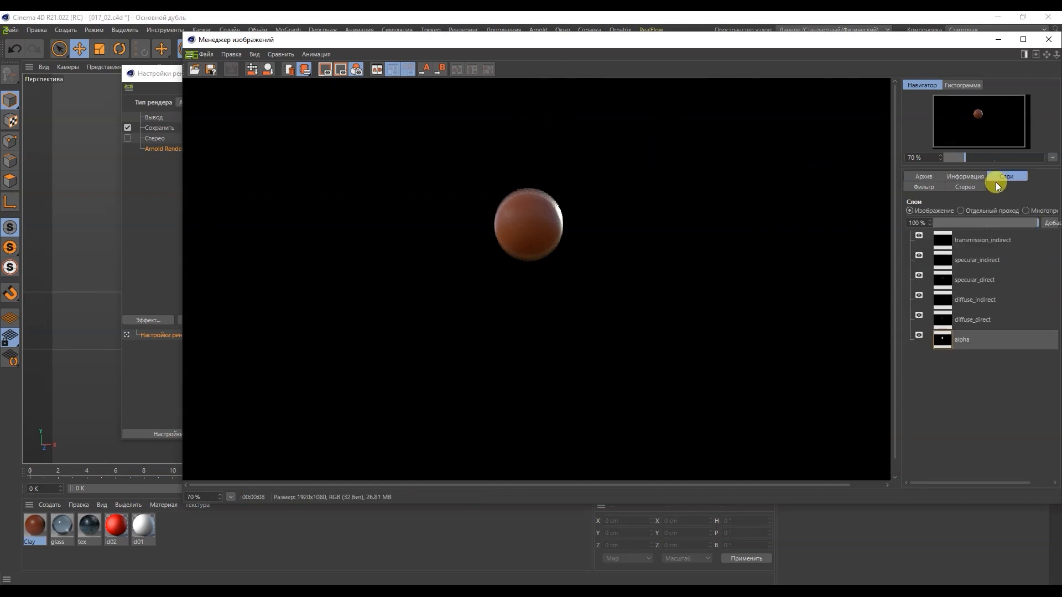
left_click(977, 210)
scroll(513, 225, "up", 2)
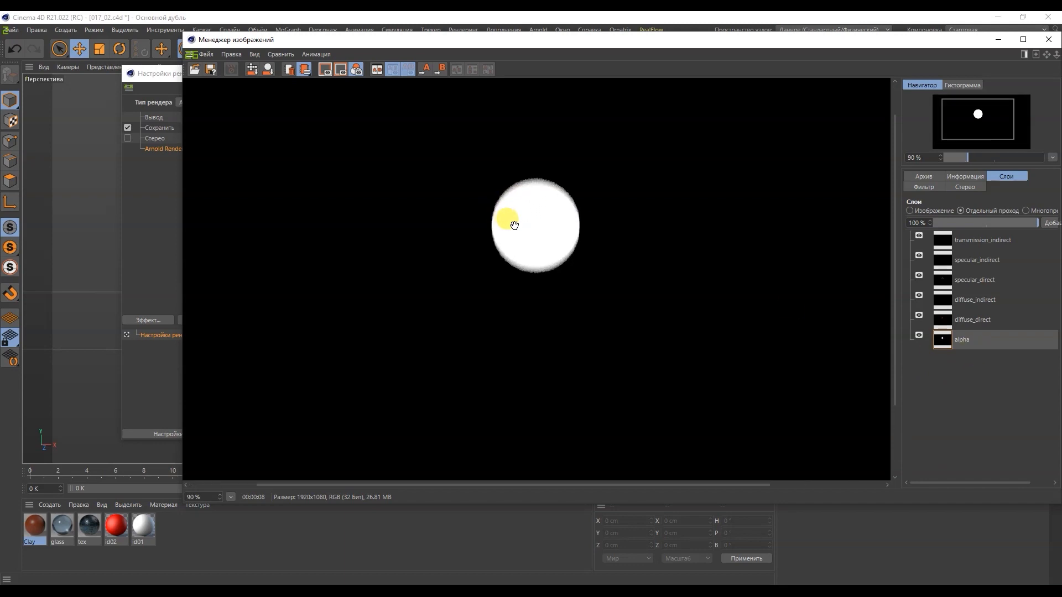
scroll(513, 225, "up", 4)
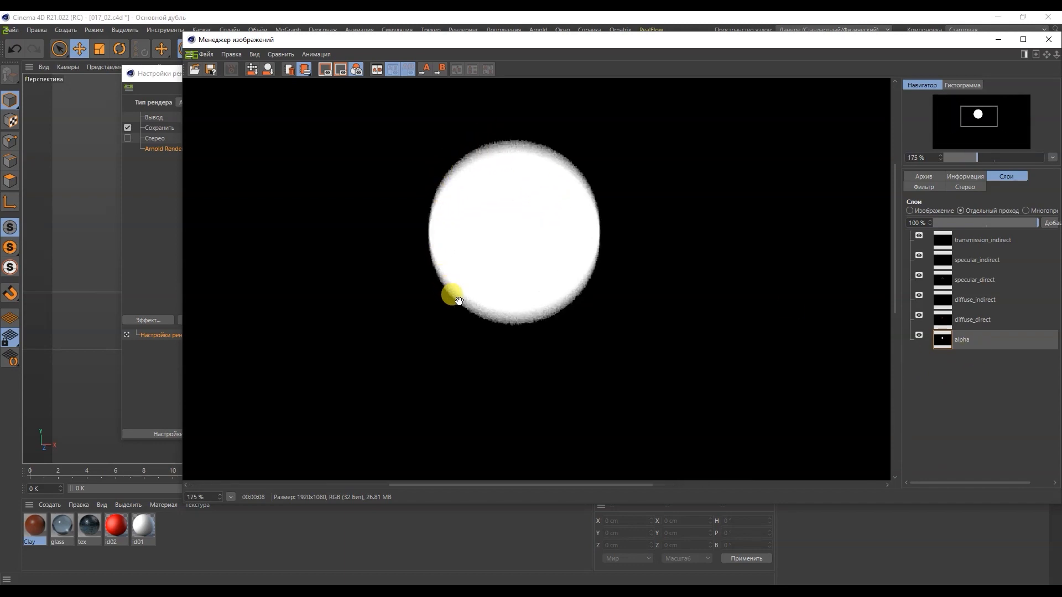
left_click(1048, 39)
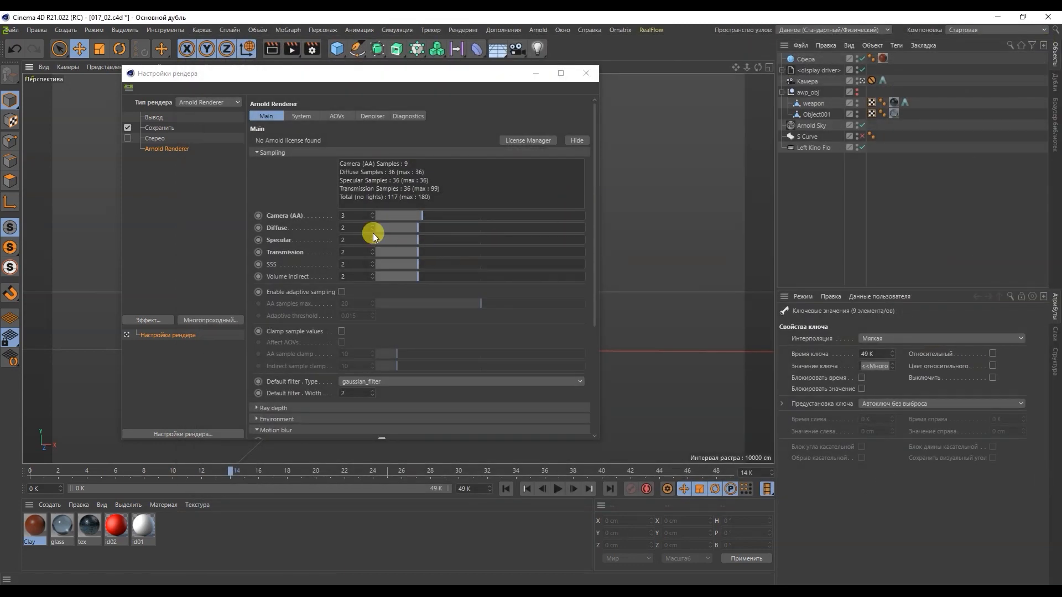
- Set the Arnold Camera (AA) samples to 5 and render the motion-blurred sphere again
left_click_drag(420, 215, 446, 215)
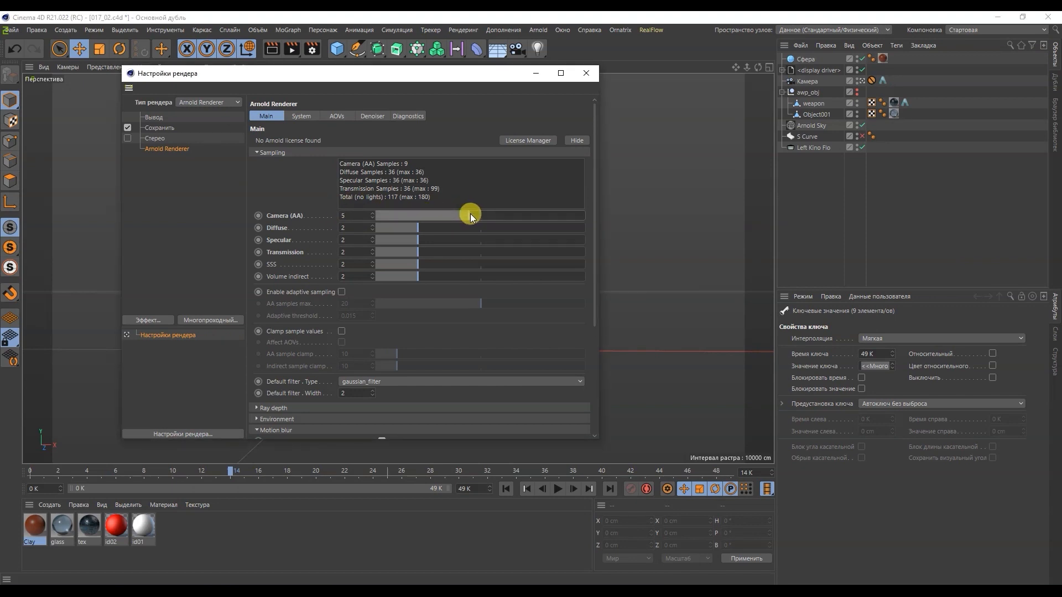
left_click_drag(498, 216, 337, 215)
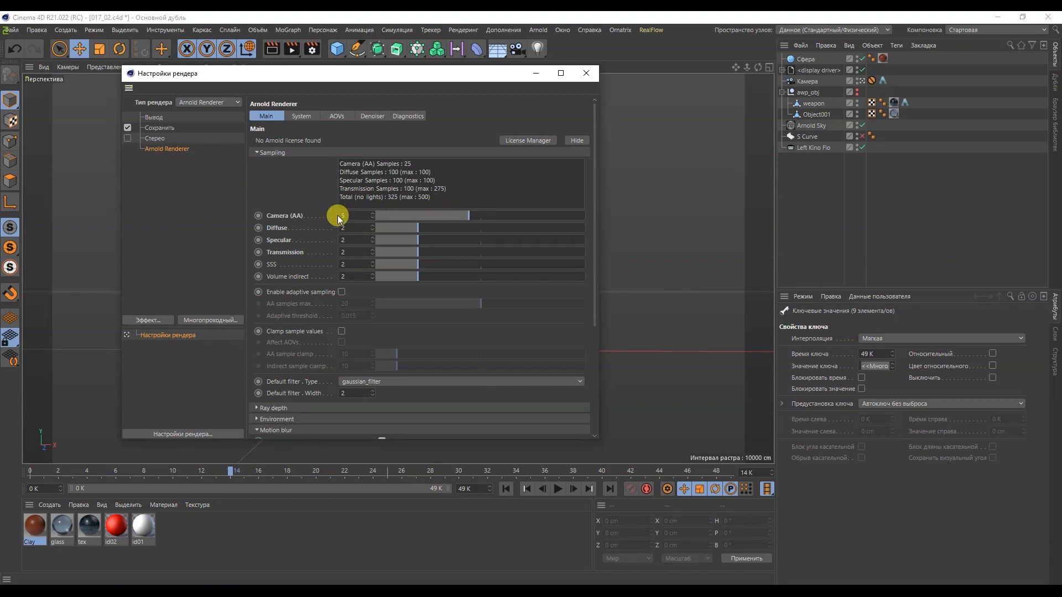
left_click(583, 74)
left_click(291, 49)
- Compare the sphere's blurred alpha edges between the new render and the previous one in the history
scroll(550, 253, "down", 2)
scroll(540, 250, "down", 4)
scroll(541, 251, "up", 2)
scroll(462, 166, "up", 3)
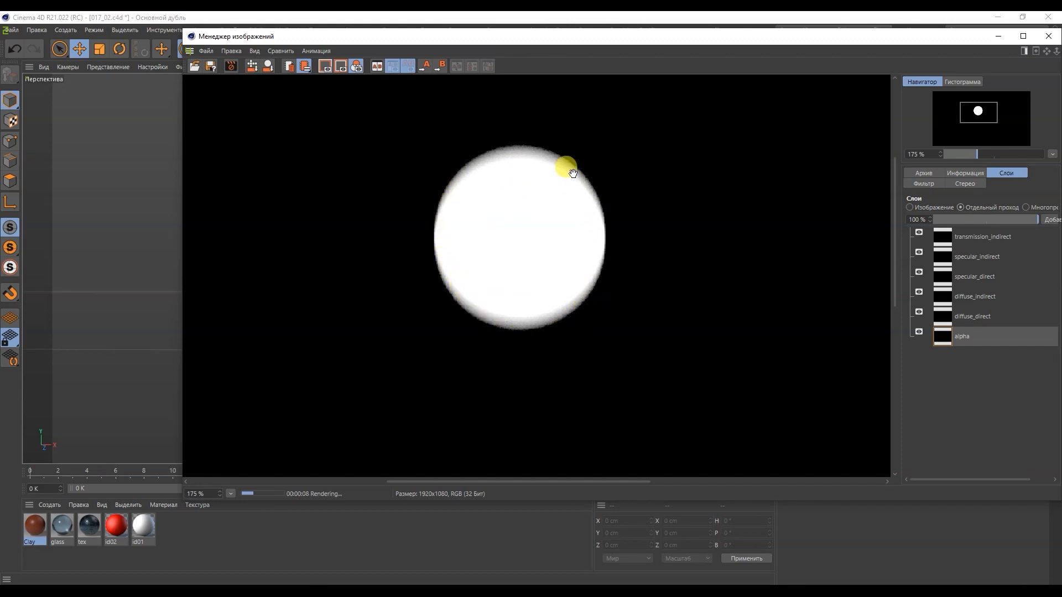
left_click(929, 173)
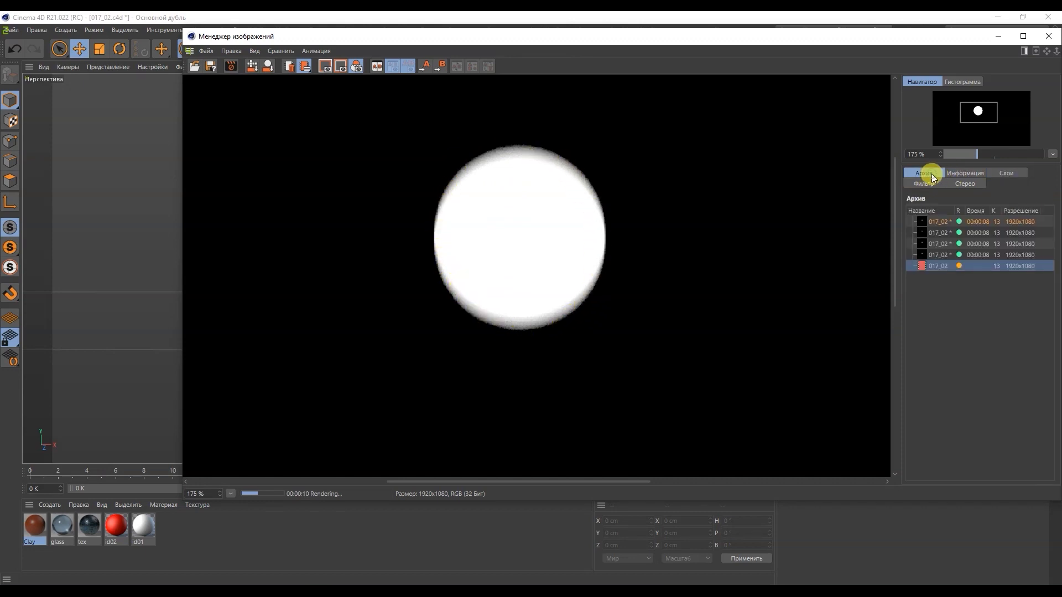
left_click(937, 255)
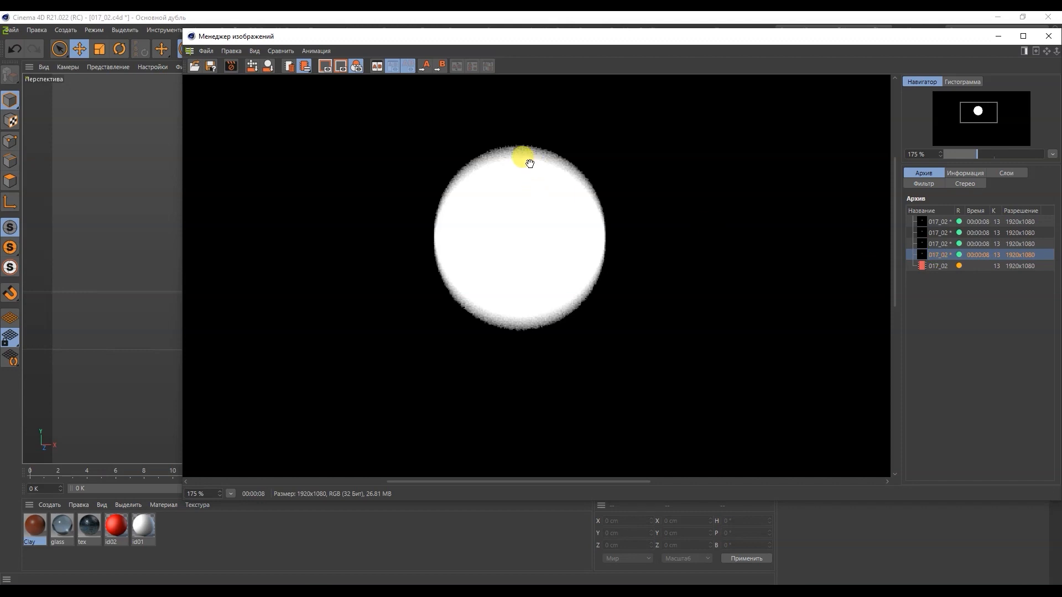
left_click(934, 266)
scroll(526, 292, "down", 3)
left_click(934, 256)
left_click(934, 266)
left_click(933, 256)
left_click(933, 266)
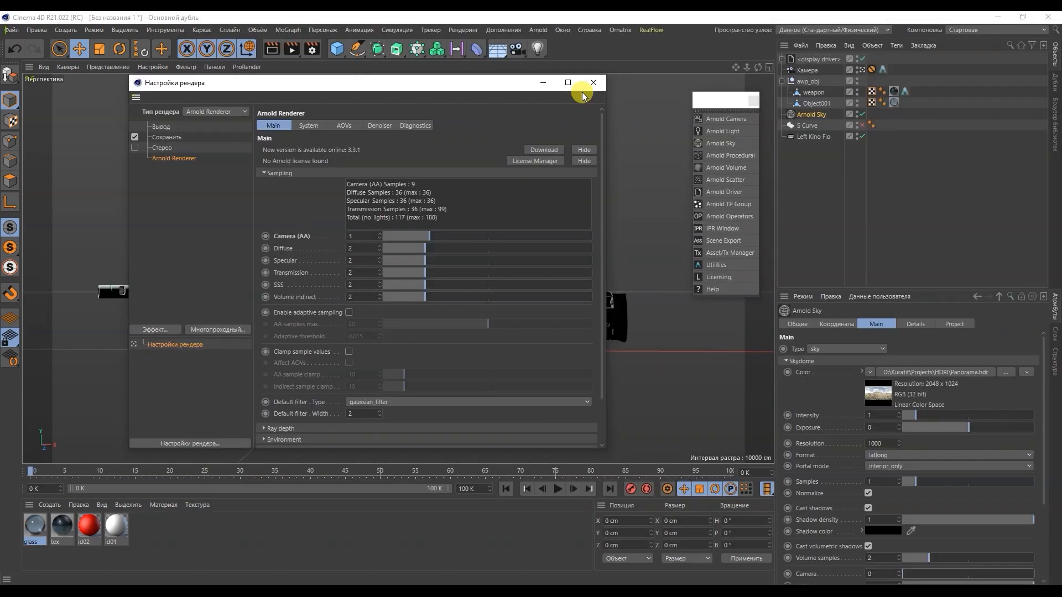
- Review the Arnold denoiser options and the active AOV list of the rifle scene's render settings
left_click(379, 126)
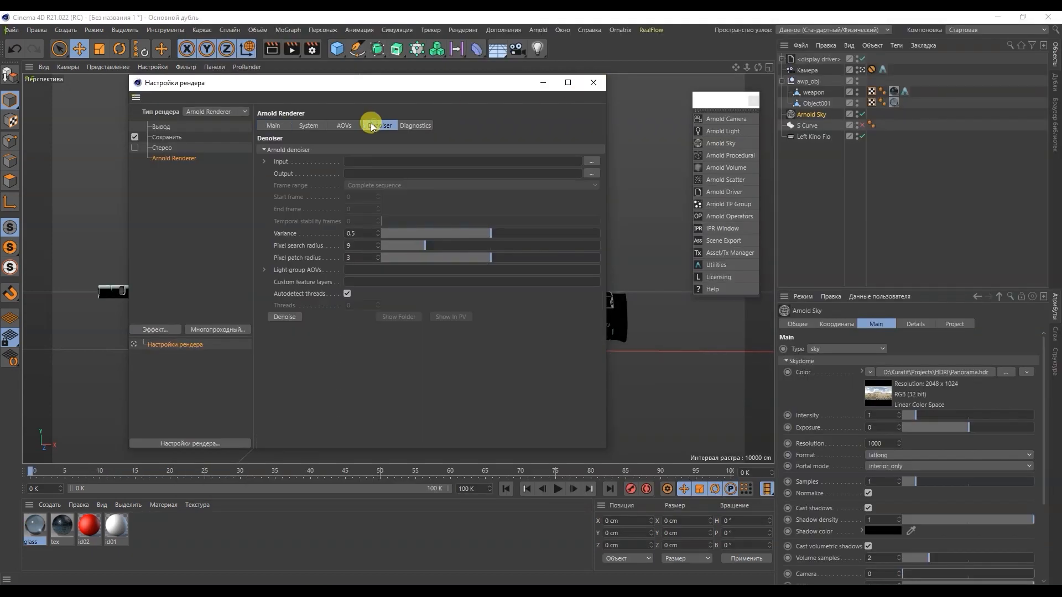
left_click(342, 126)
left_click(408, 241)
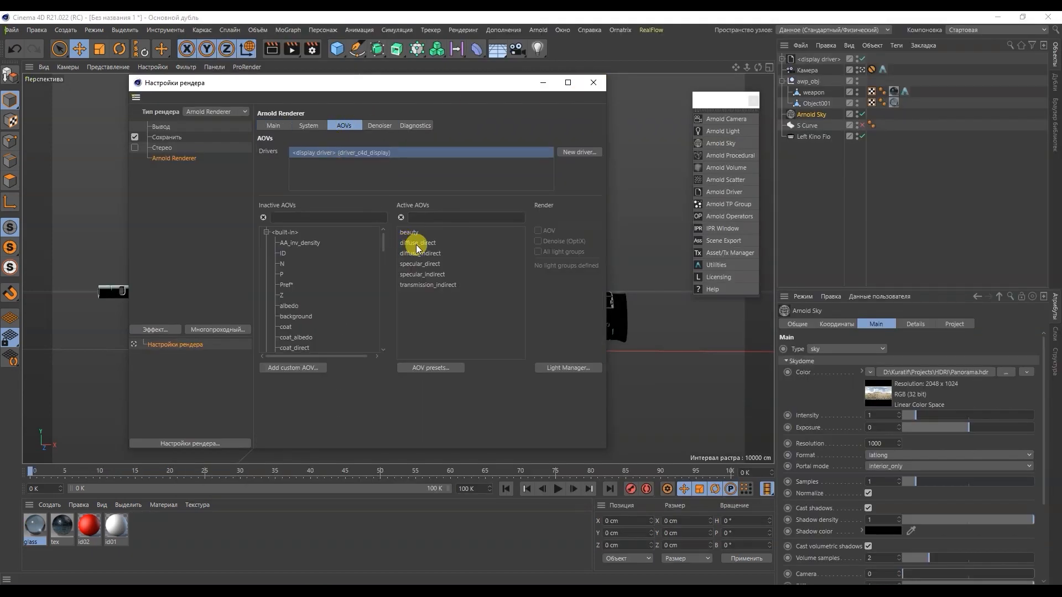
left_click(592, 82)
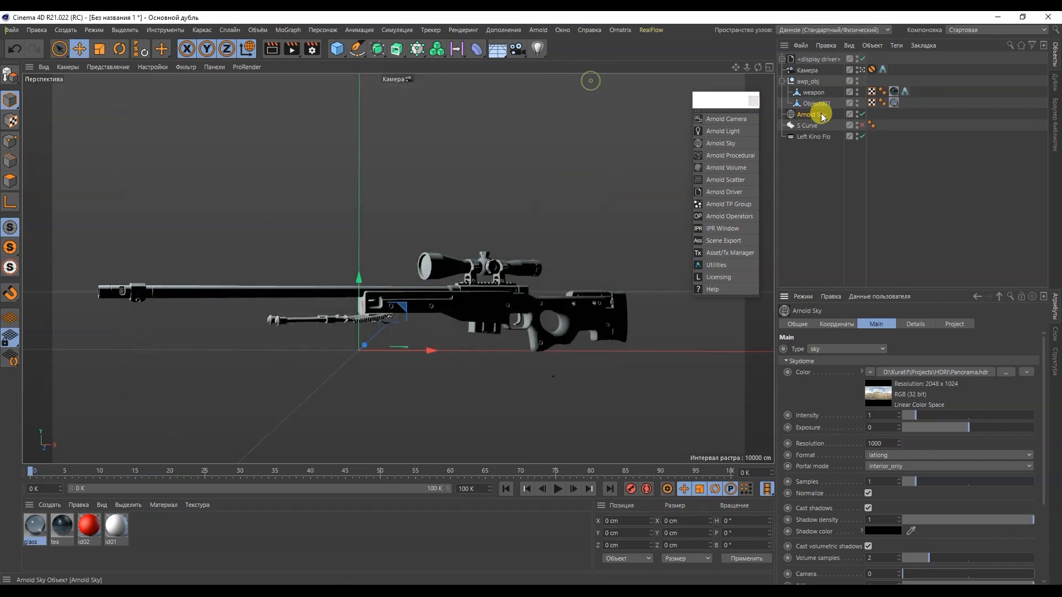
- Disable the Left Kino Flo light, keep the Arnold Sky enabled, and render the rifle to the Picture Viewer
left_click(861, 135)
left_click(862, 115)
left_click(861, 136)
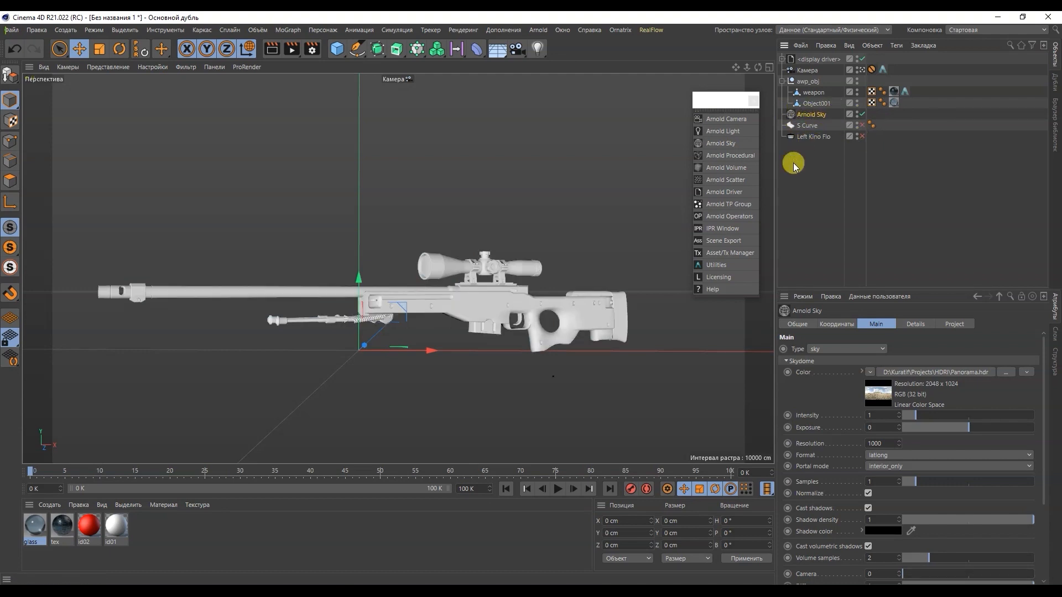
left_click(294, 50)
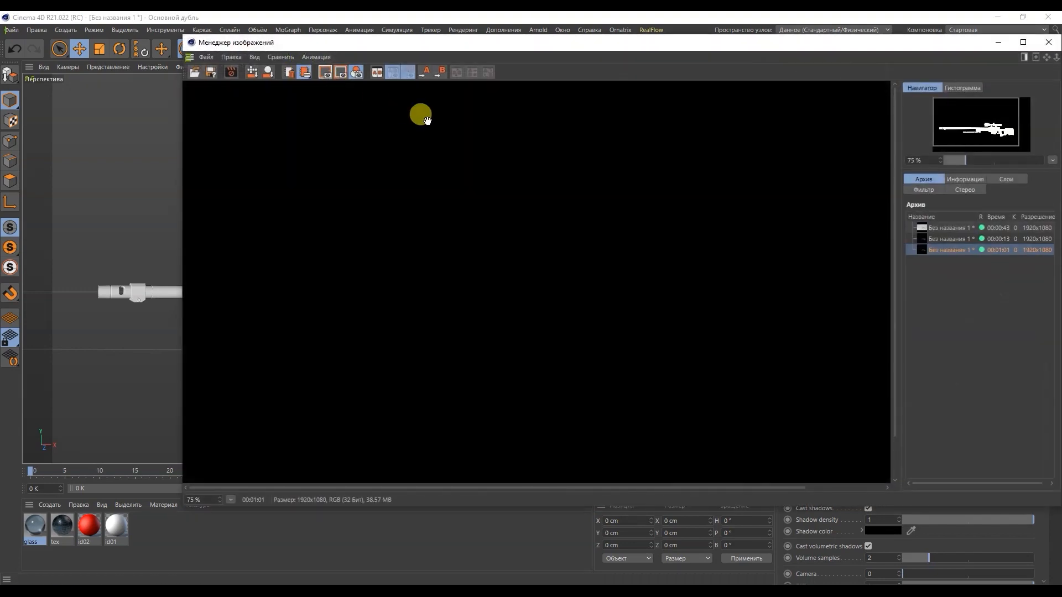
- Inspect the sky-lit rifle render up close around the scope and show its layers
scroll(632, 316, "up", 6)
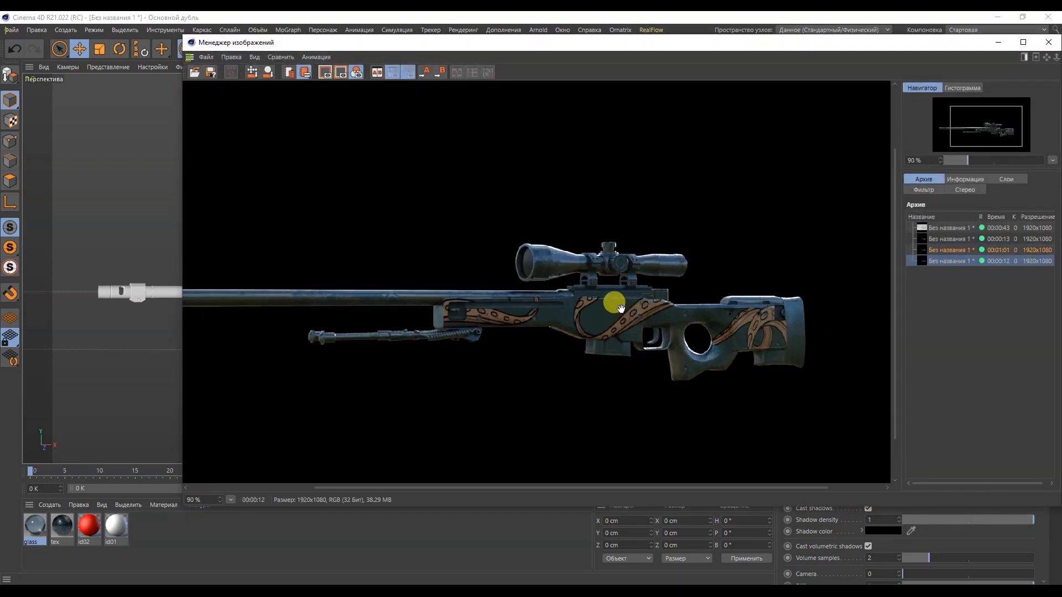
scroll(616, 313, "up", 1)
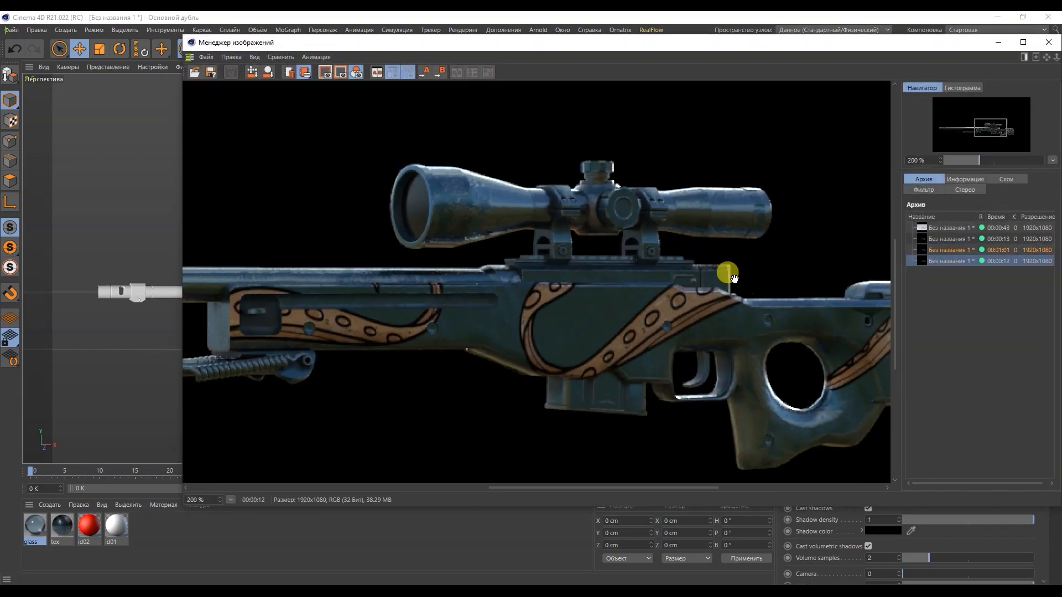
left_click(1007, 178)
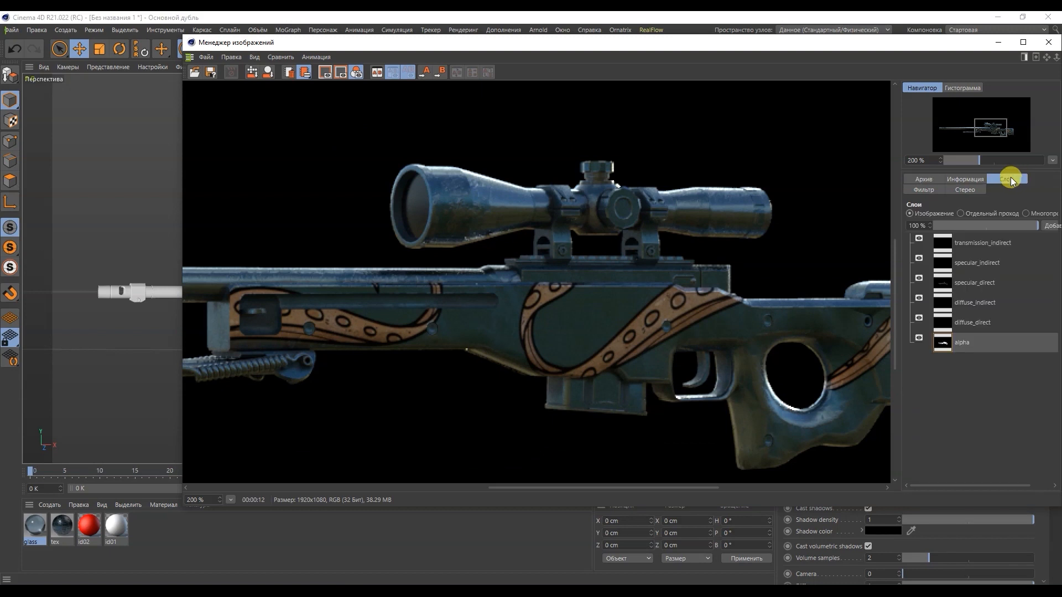
- Display the rifle render's diffuse_direct layer as a single pass, then close the Picture Viewer
left_click(1006, 323)
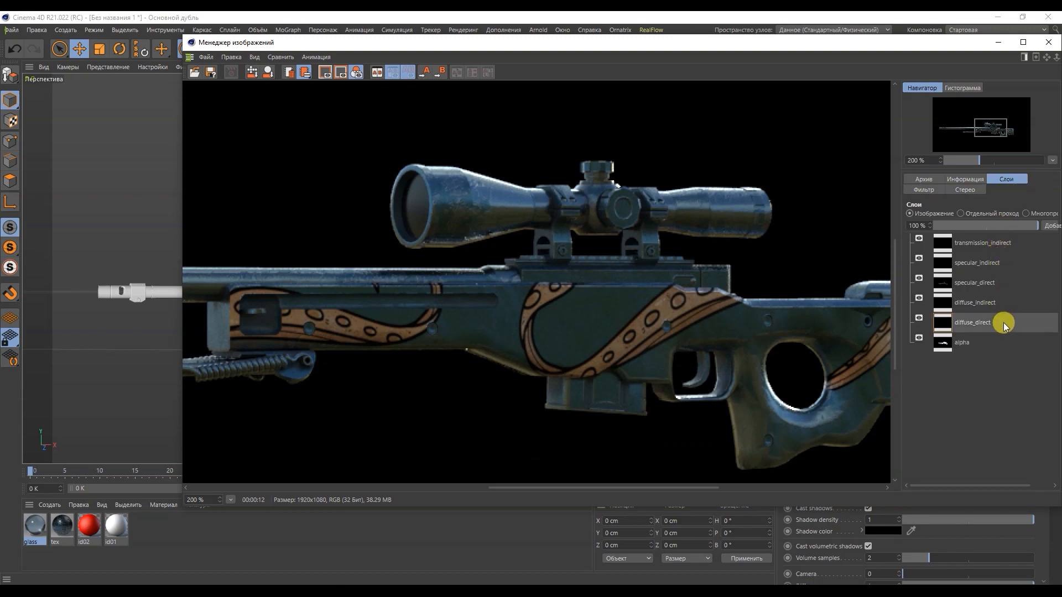
left_click(978, 216)
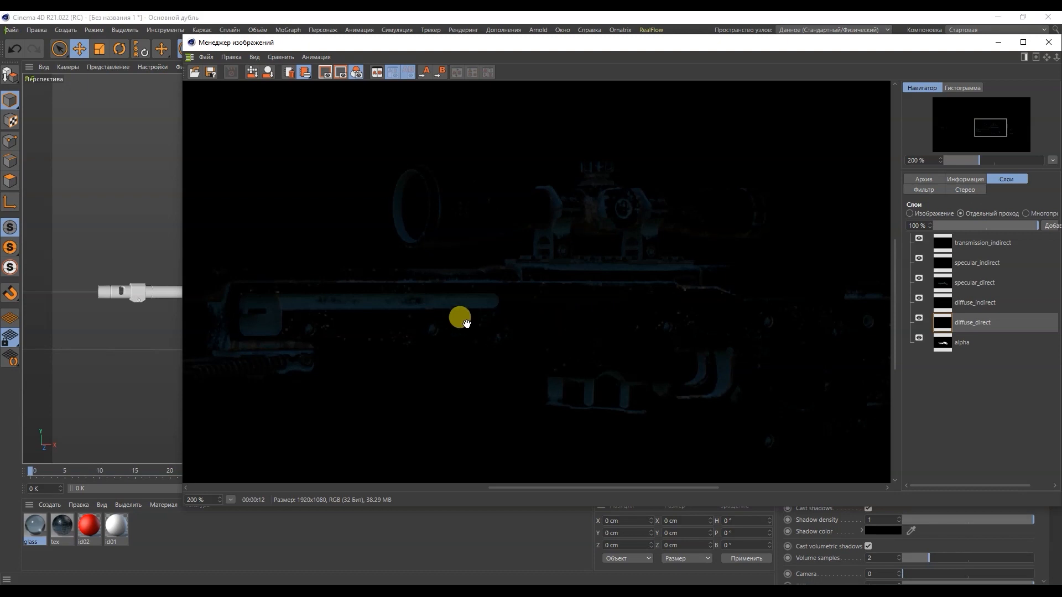
left_click(1048, 42)
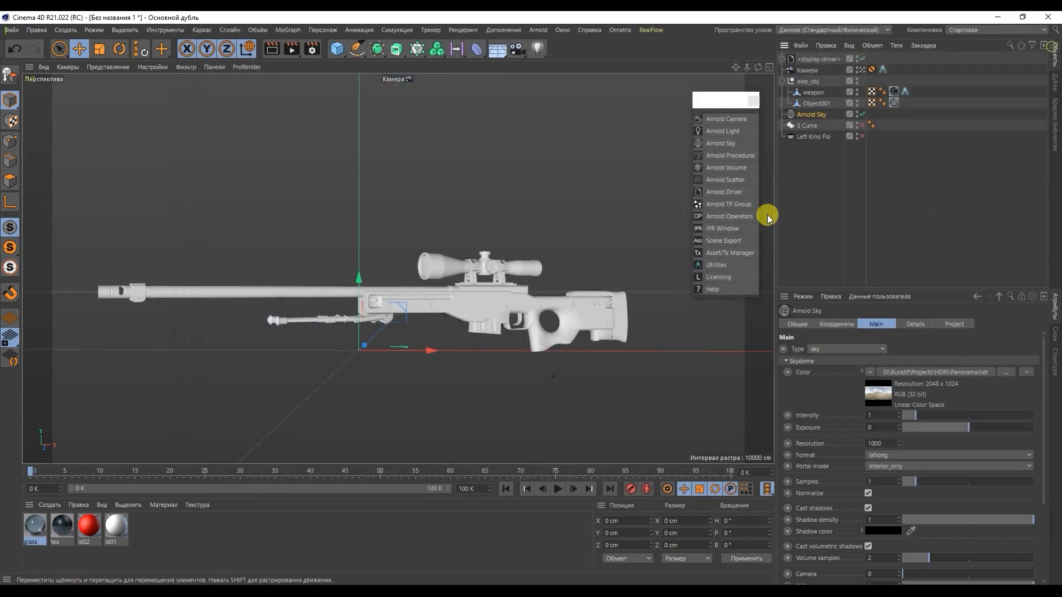
- Set the Arnold Sky's intensity to 3 and render the rifle to the Picture Viewer
left_click(825, 194)
left_click(815, 116)
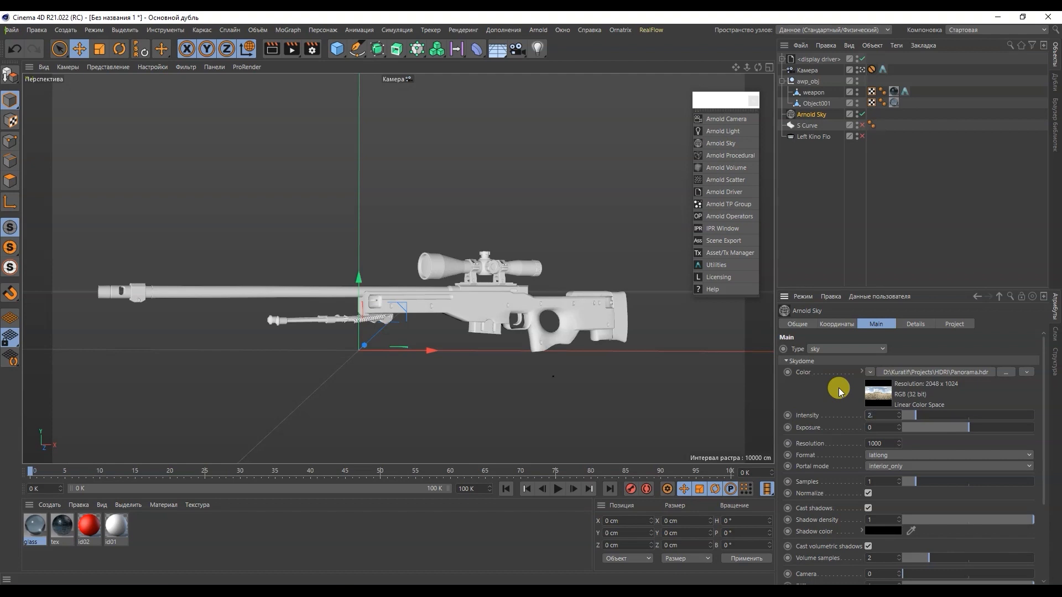
left_click(291, 49)
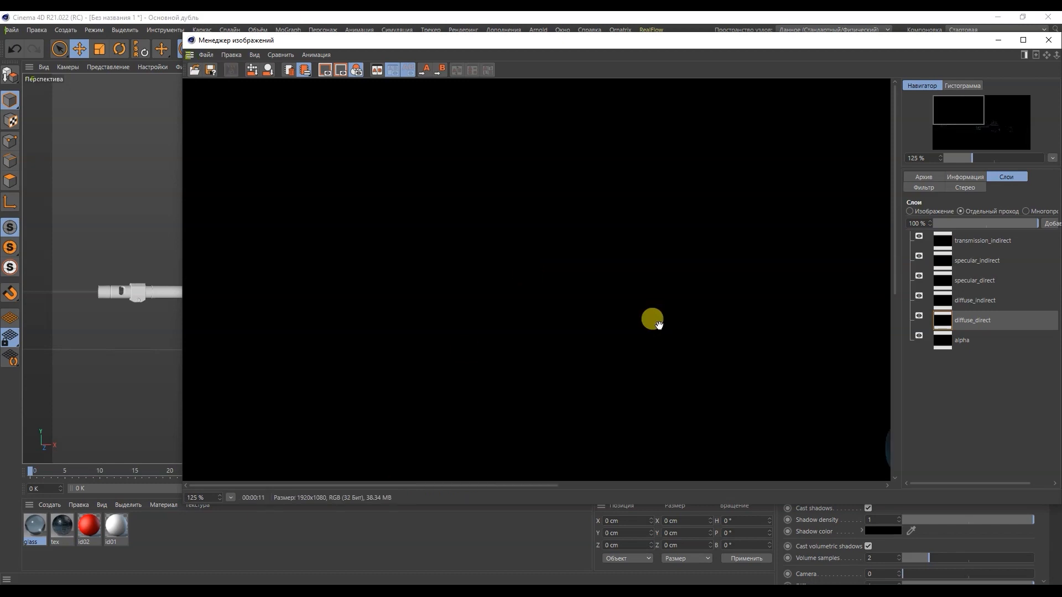
scroll(690, 374, "down", 2)
scroll(690, 374, "up", 1)
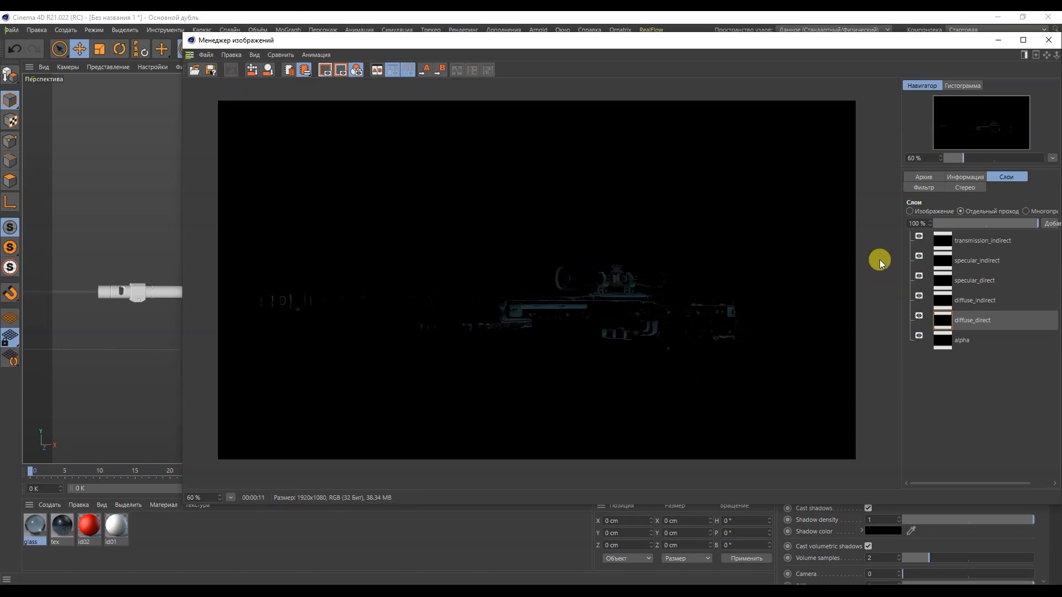
- Compare the diffuse_direct pass of the last two renders and examine its noise up close around the front of the rifle's stock
left_click(920, 176)
left_click(946, 258)
left_click(948, 270)
left_click(1005, 176)
scroll(619, 332, "up", 4)
scroll(396, 287, "up", 8)
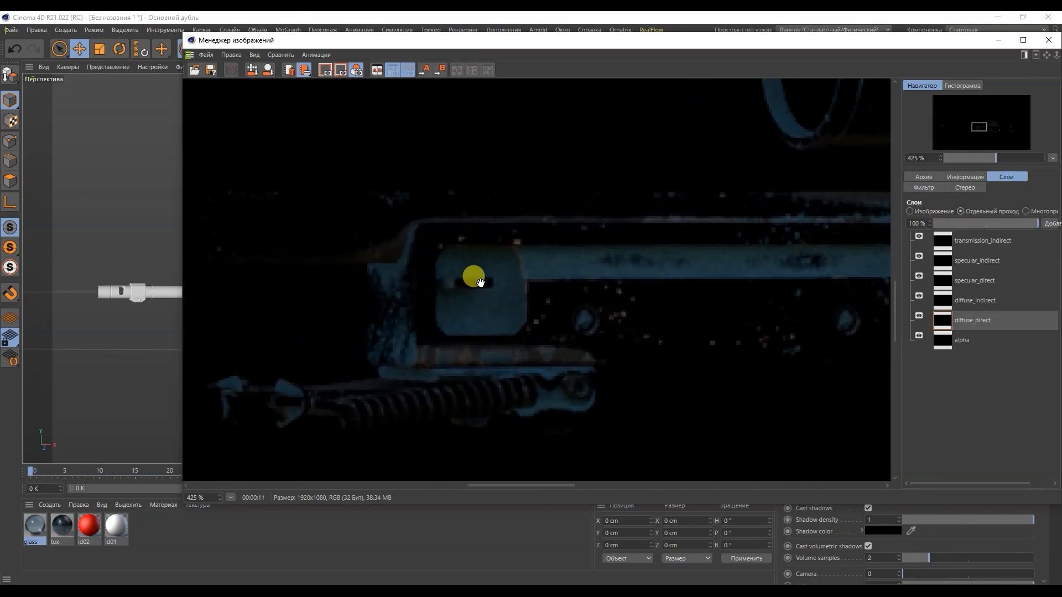
scroll(480, 282, "up", 1)
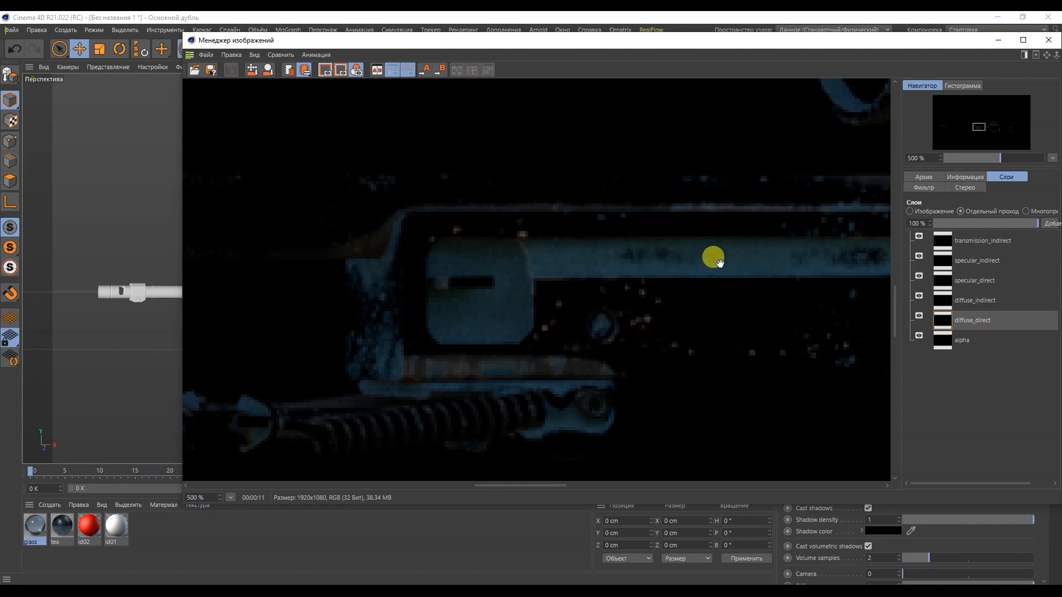
- Set the Arnold Sky's light samples to 6 and render the rifle again
left_click_drag(953, 44, 742, 45)
left_click_drag(864, 107, 759, 110)
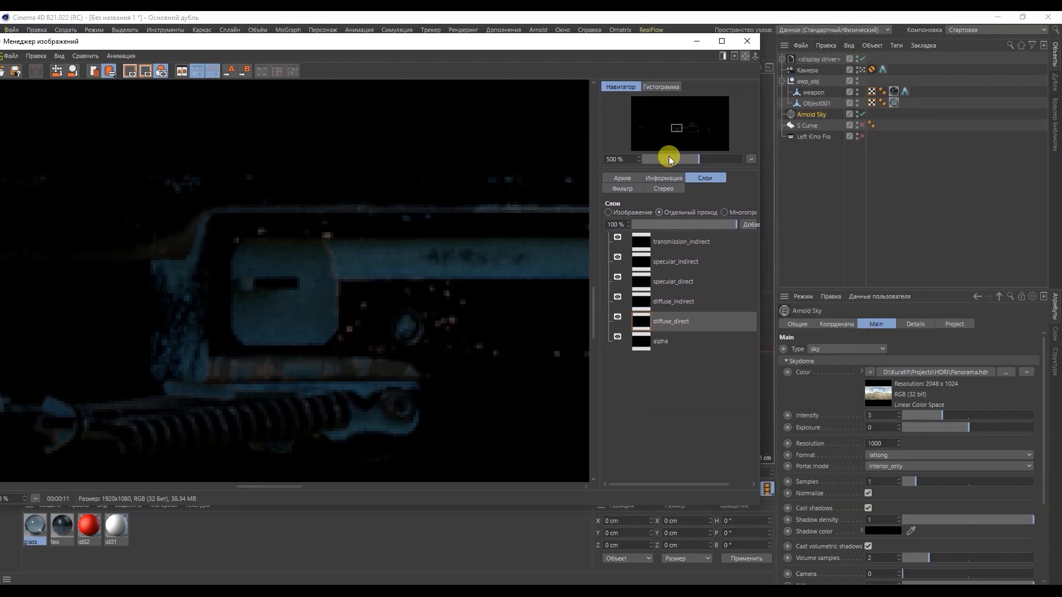
left_click(808, 120)
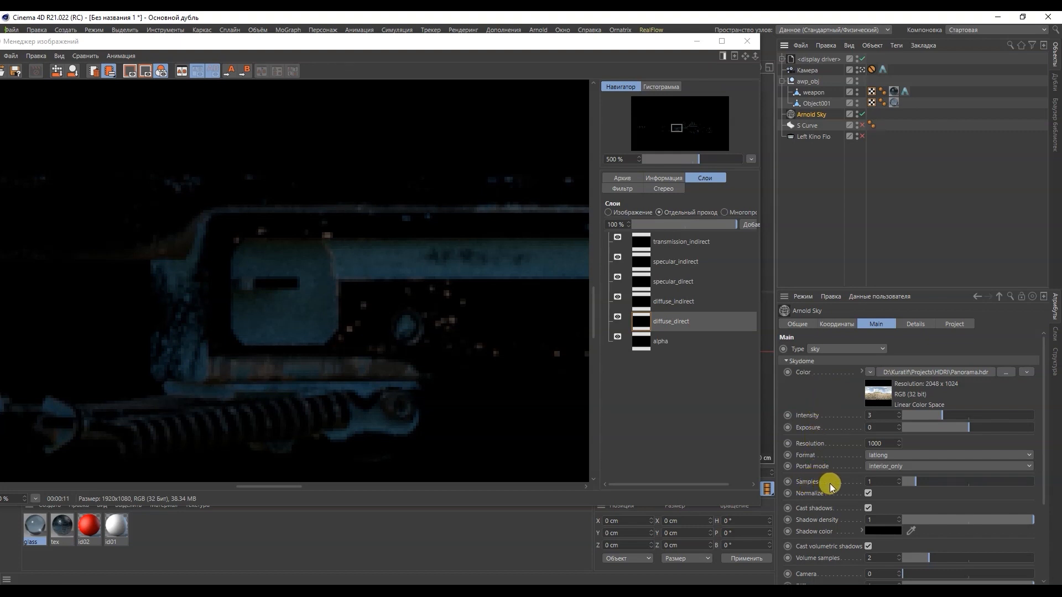
left_click(869, 481)
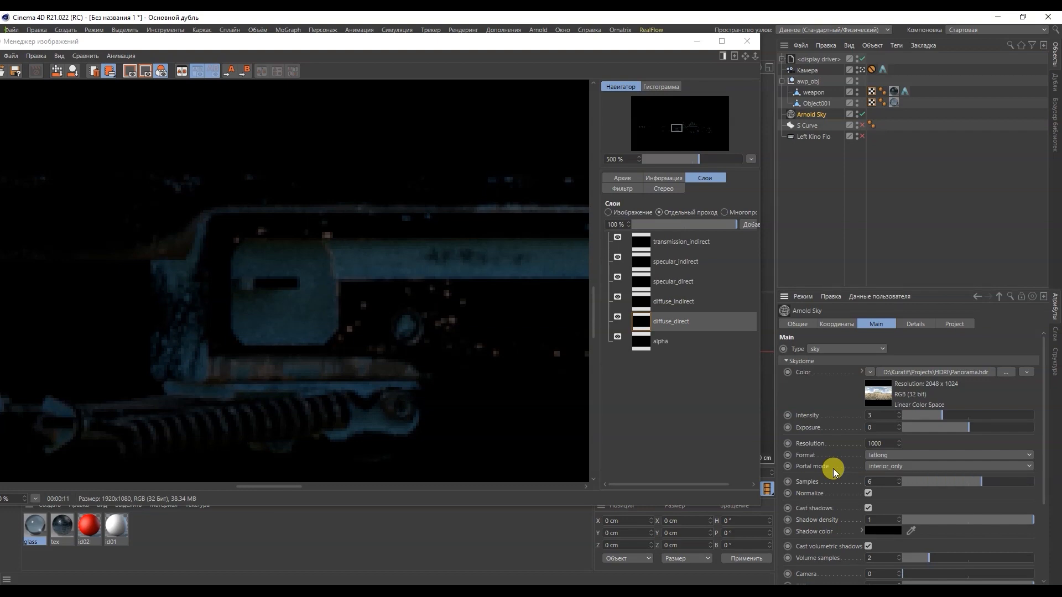
left_click(747, 41)
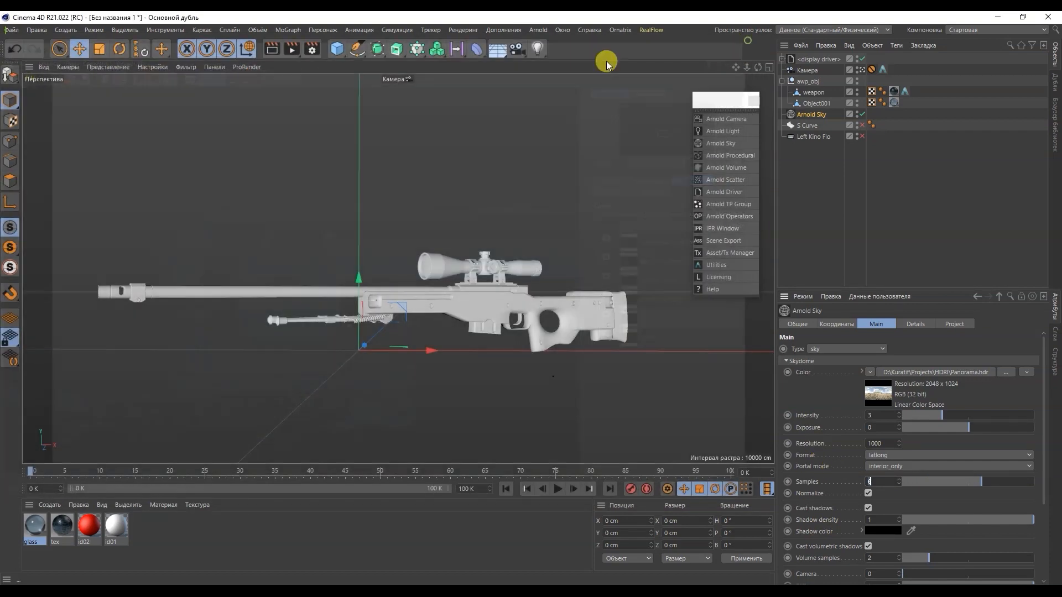
left_click(290, 49)
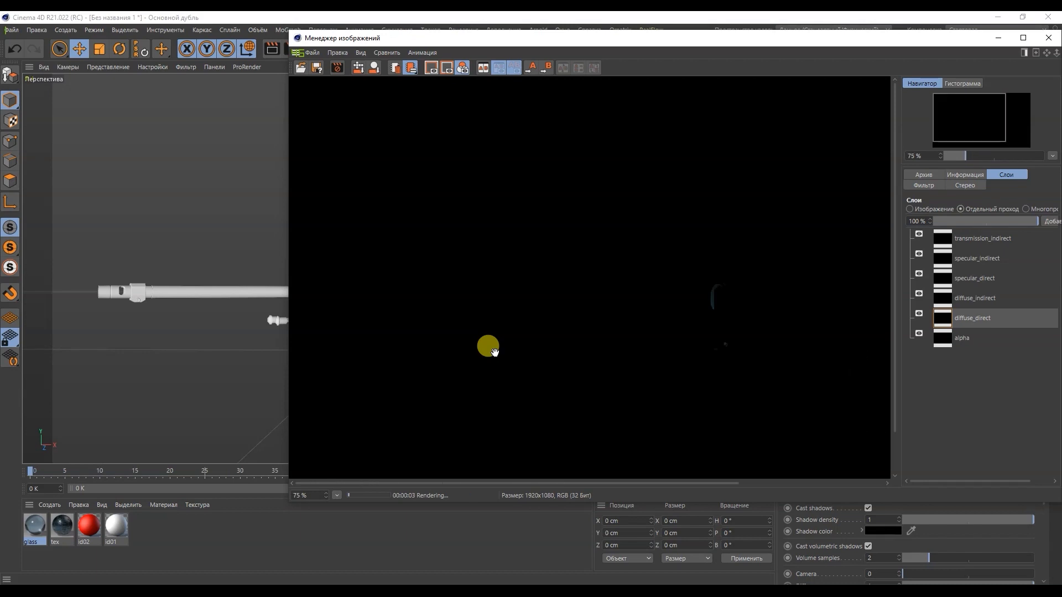
- Compare the diffuse_direct noise near the front of the stock between the 6-sample render and the previous one in the history
scroll(492, 296, "up", 7)
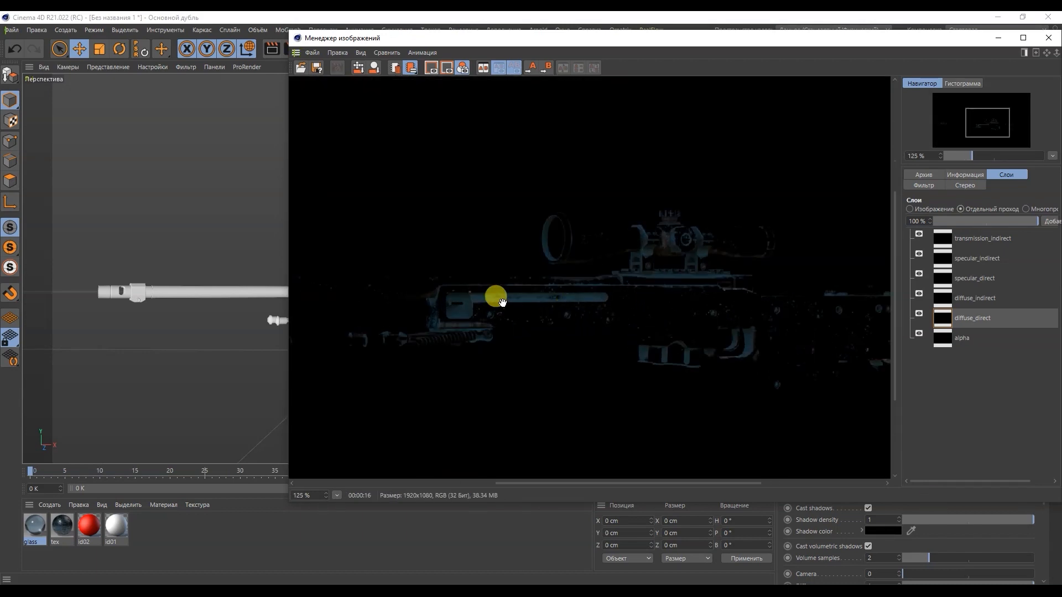
scroll(469, 317, "up", 3)
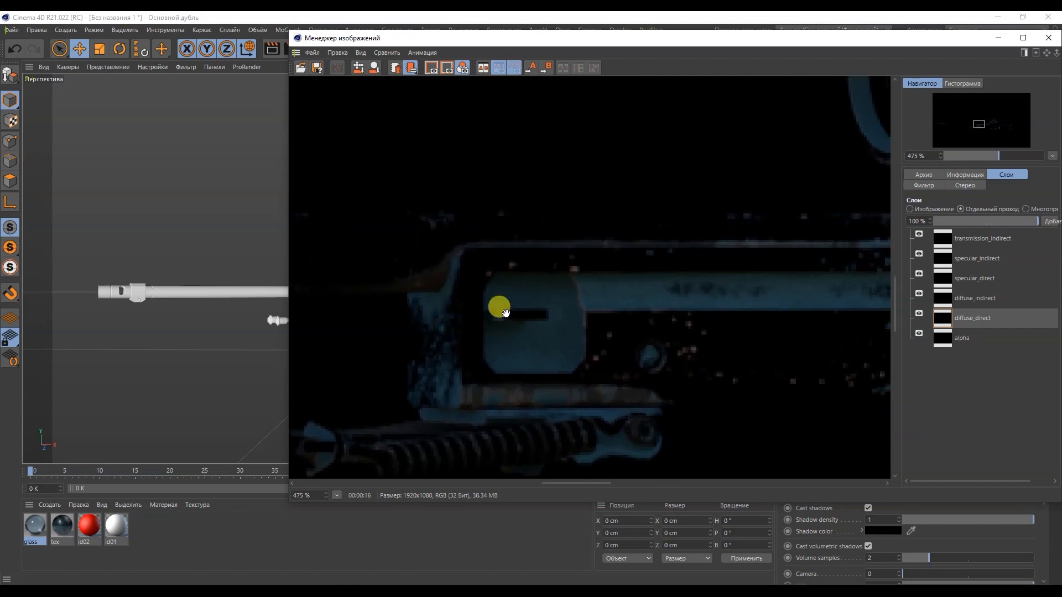
left_click(923, 175)
left_click(940, 269)
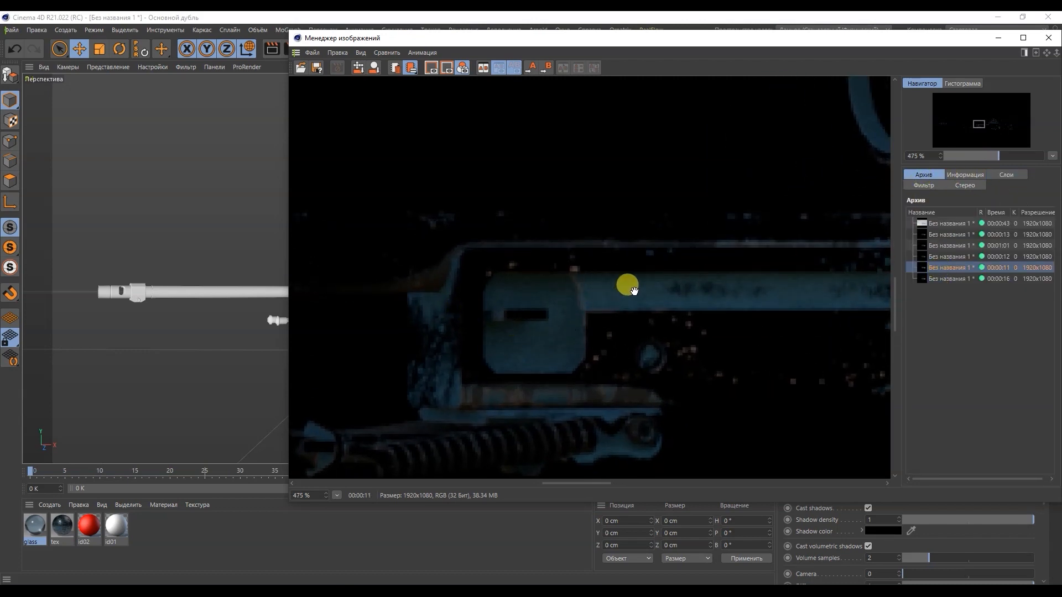
left_click(930, 280)
left_click(931, 271)
left_click(932, 281)
scroll(616, 332, "down", 5)
scroll(616, 333, "down", 6)
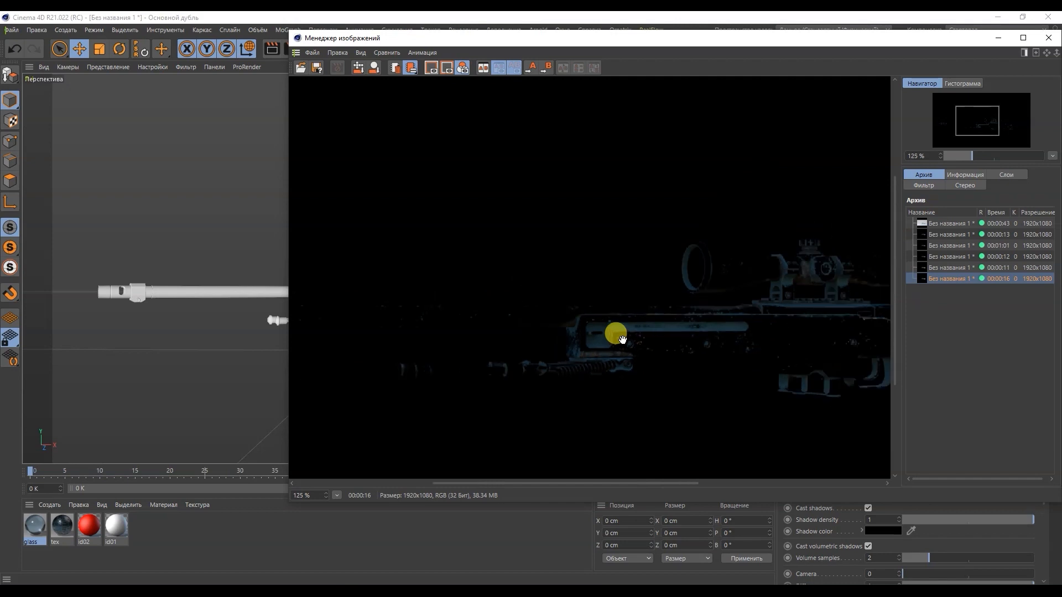
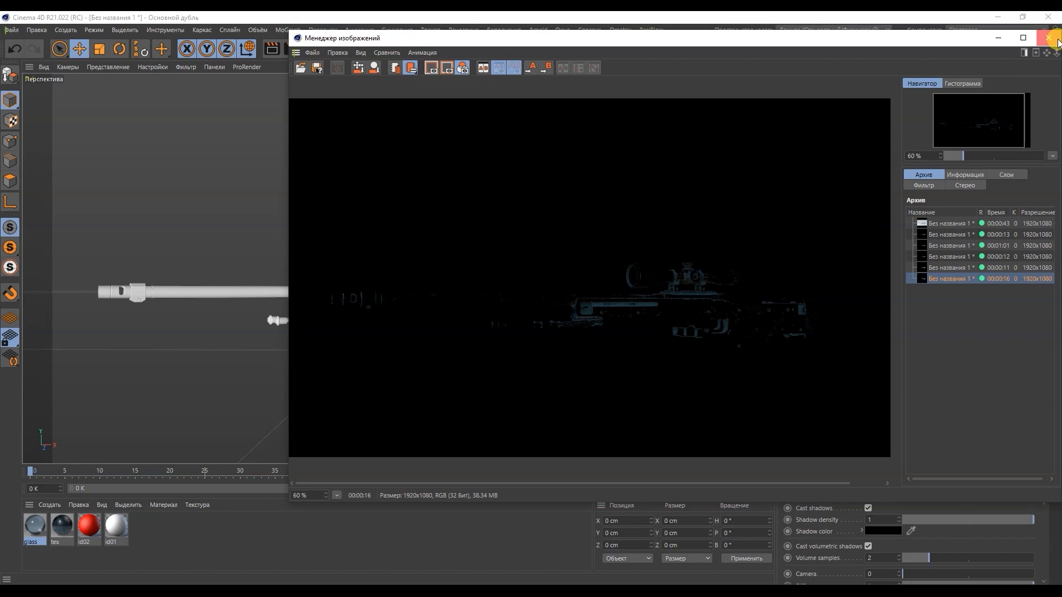
- Display the specular_direct pass and compare its close-up detail between the last two renders in the history
left_click(1012, 173)
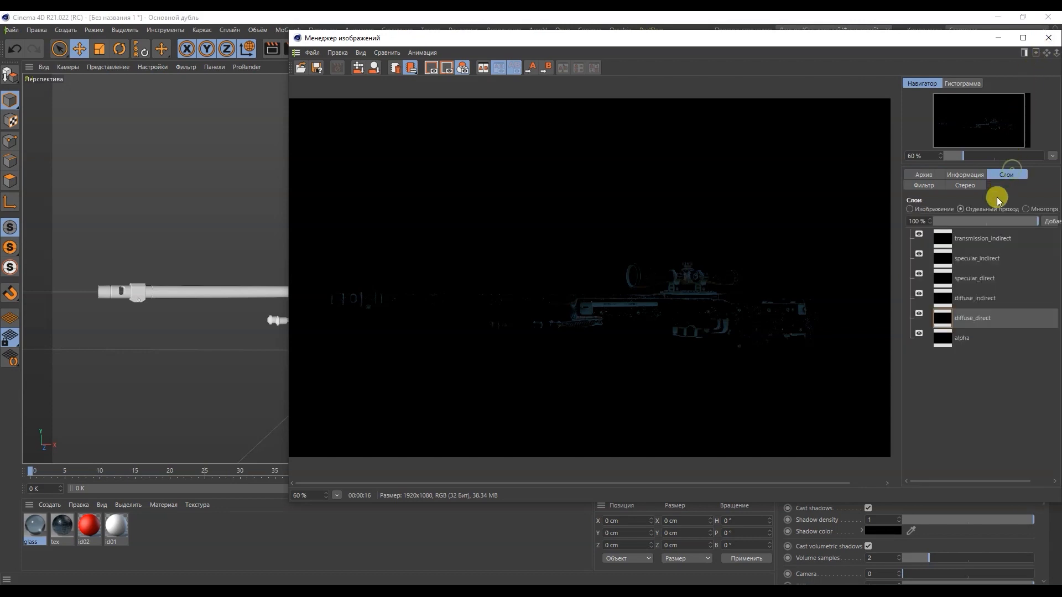
left_click(1000, 278)
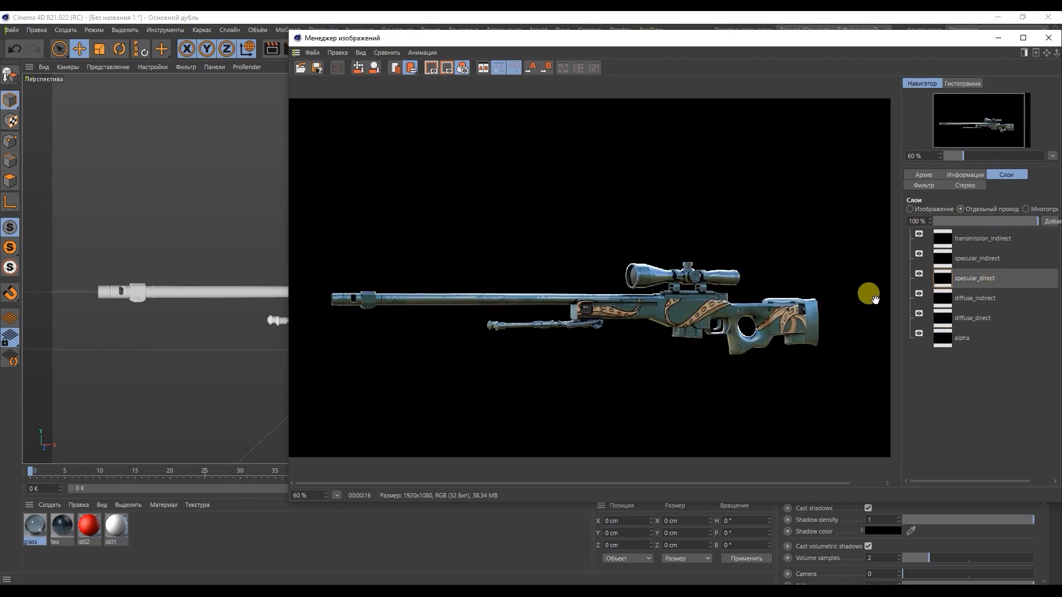
scroll(583, 302, "up", 10)
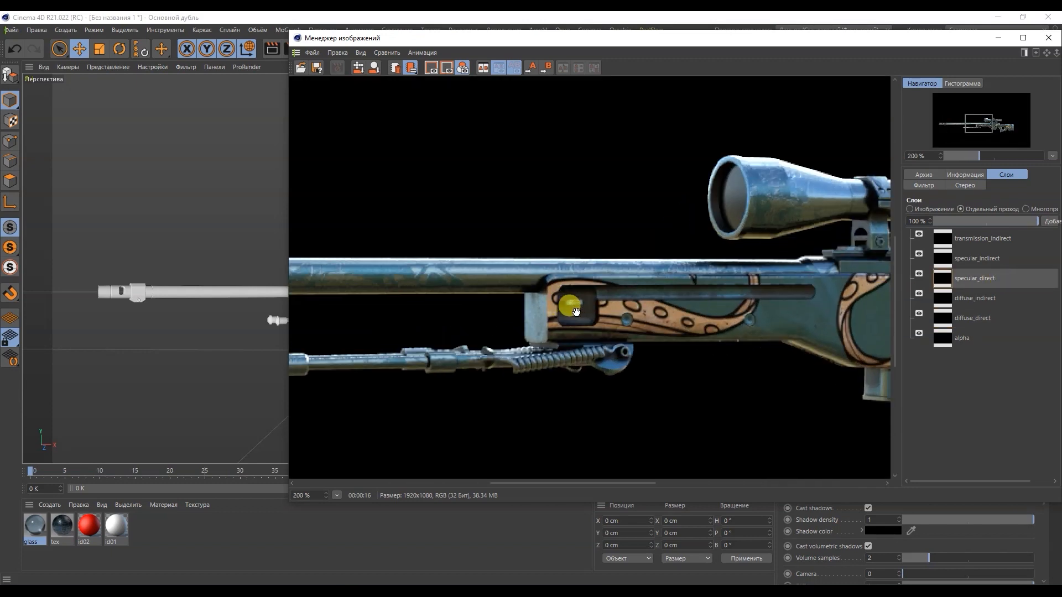
scroll(579, 290, "up", 5)
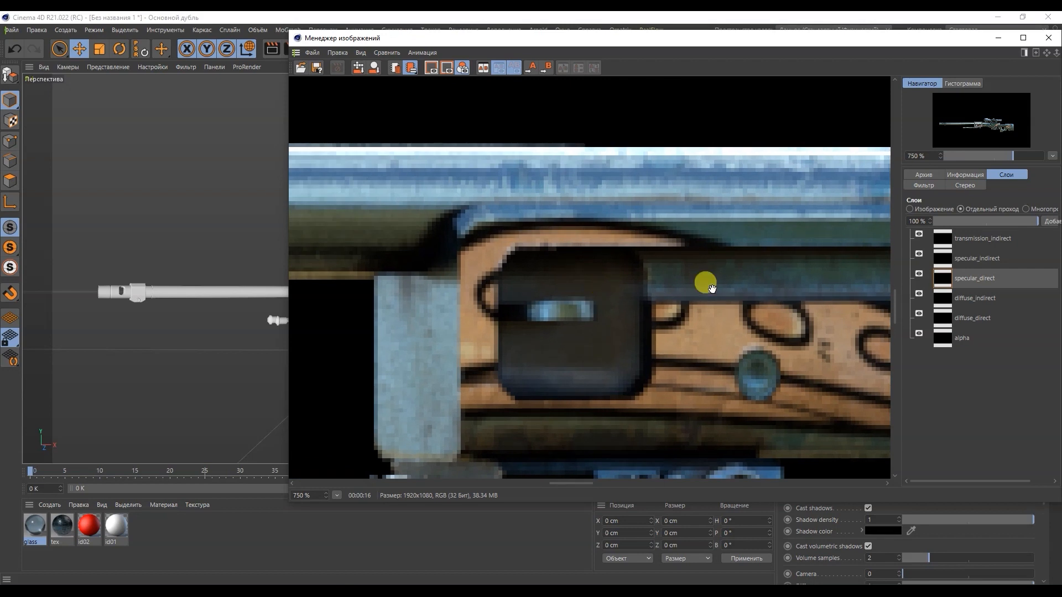
left_click(933, 177)
left_click(954, 269)
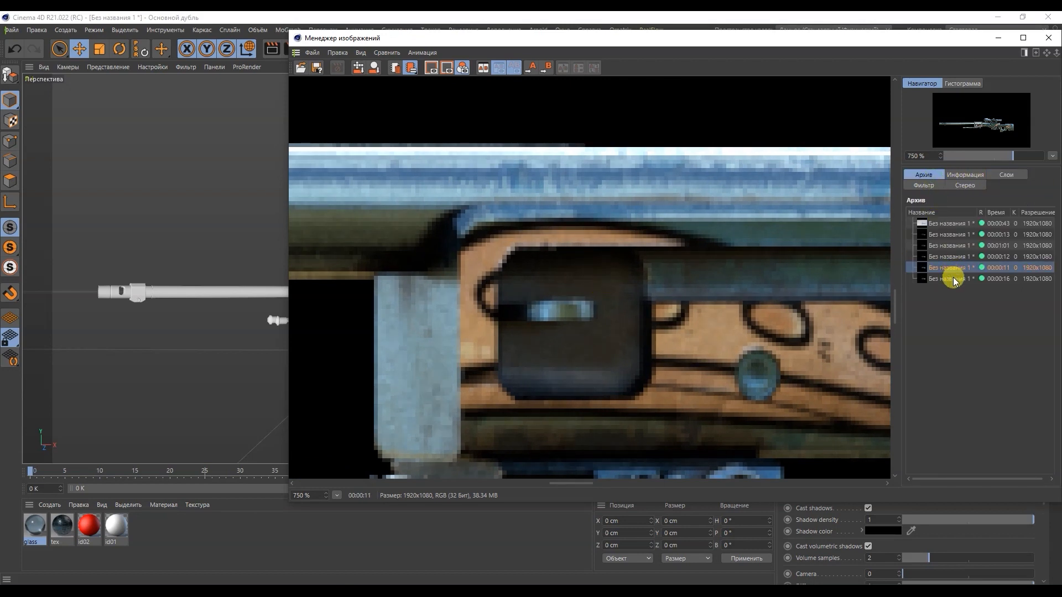
scroll(708, 386, "down", 5)
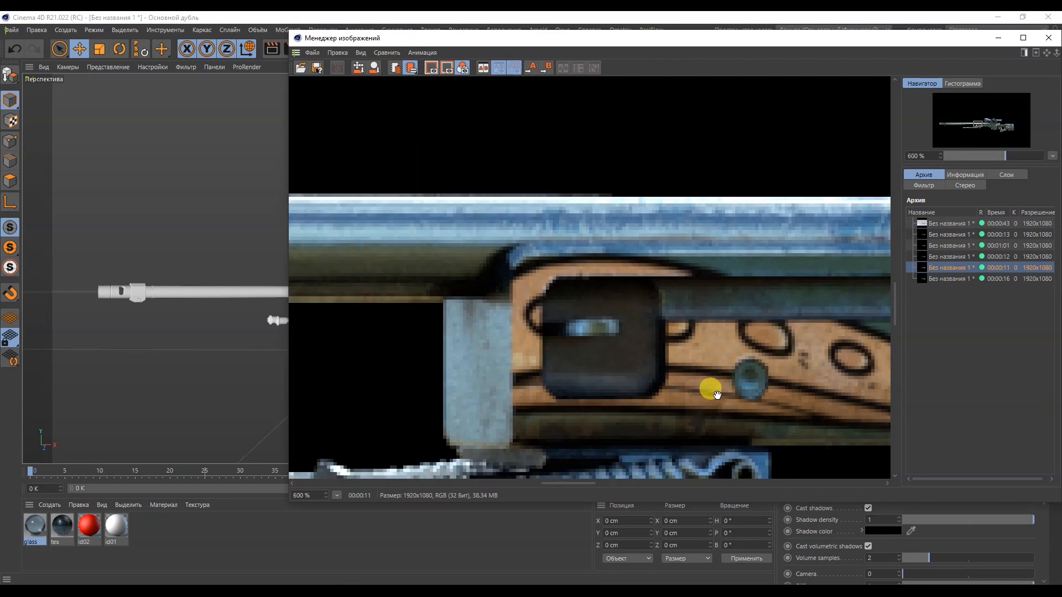
left_click(954, 279)
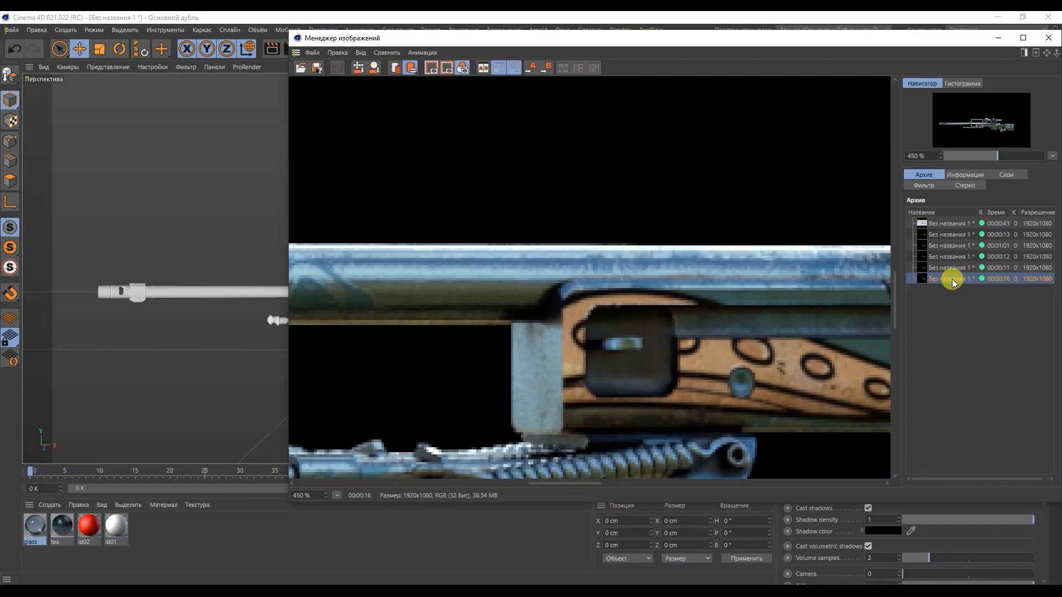
scroll(575, 322, "down", 4)
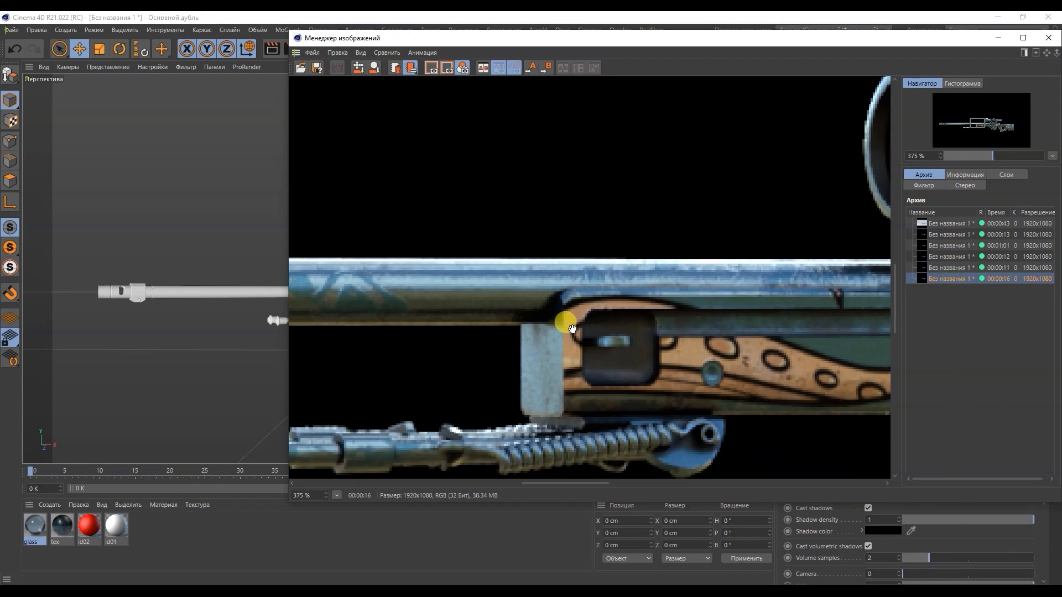
scroll(583, 324, "down", 7)
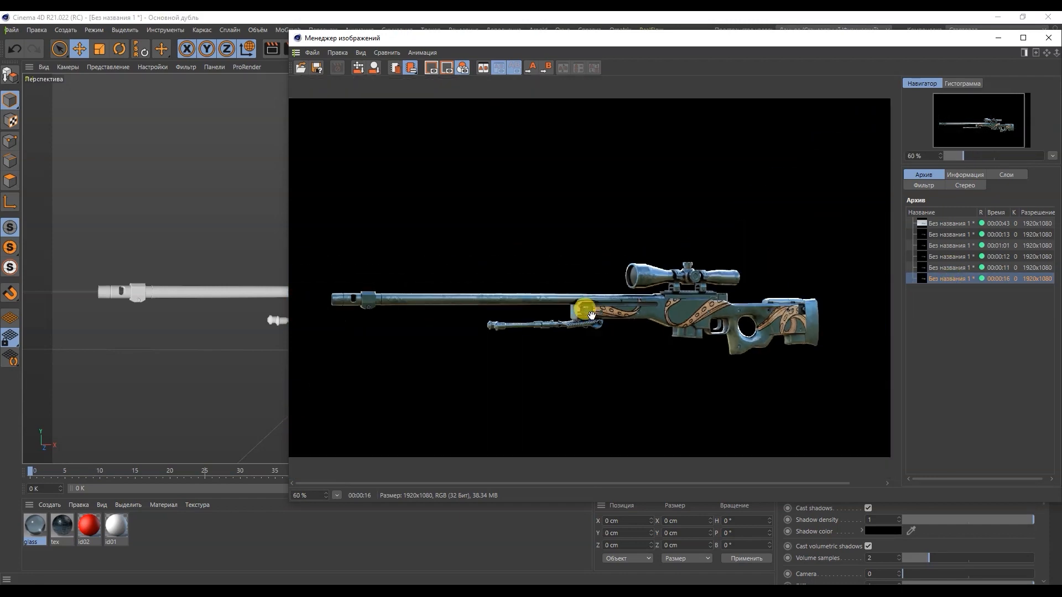
- Display the latest render's diffuse_indirect pass and close the Picture Viewer
left_click(1002, 175)
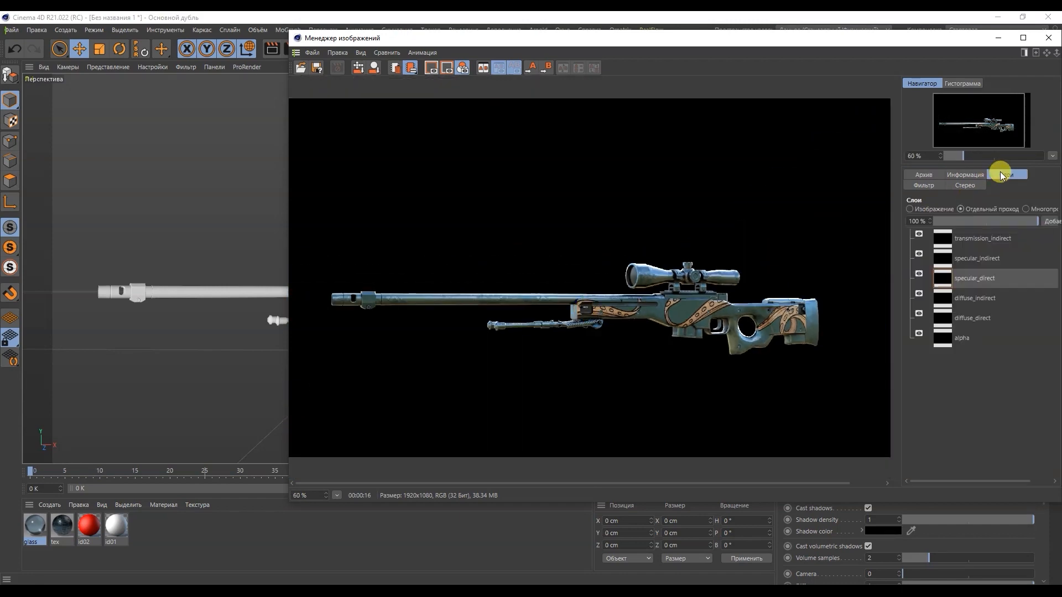
left_click(996, 300)
left_click(1048, 38)
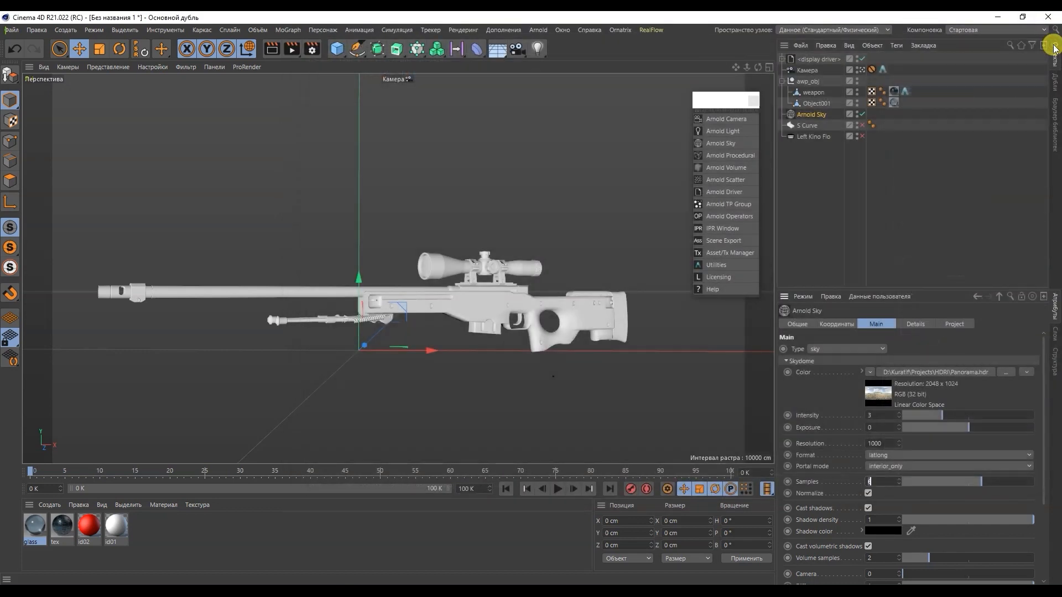
- Disable the Arnold Sky and enable the Left Kino Flo light
left_click(862, 114)
left_click(818, 137)
left_click(860, 137)
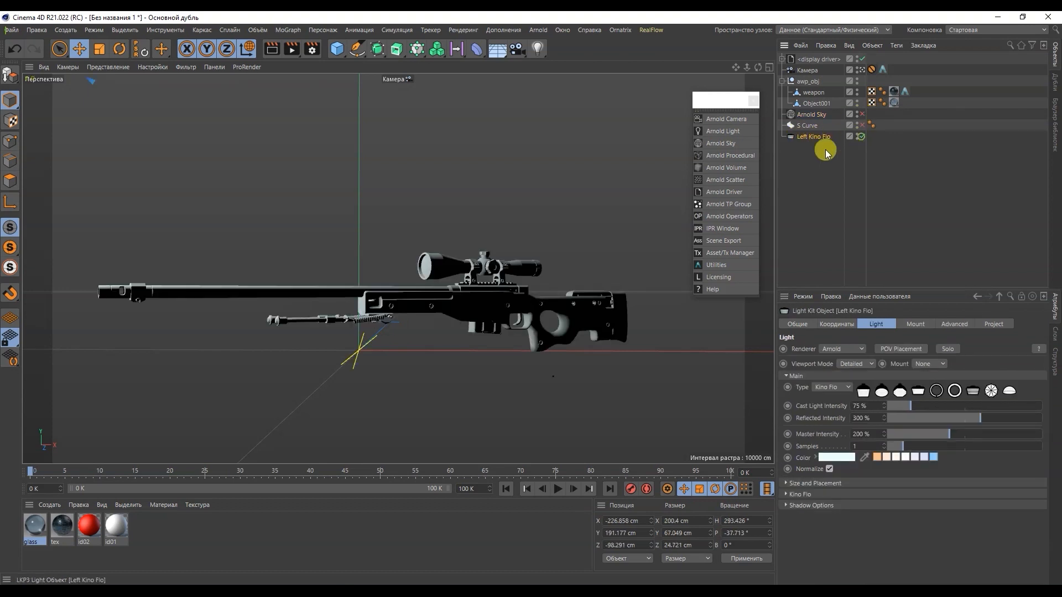
- Set the Left Kino Flo's cast light intensity to 300 %
double_click(861, 406)
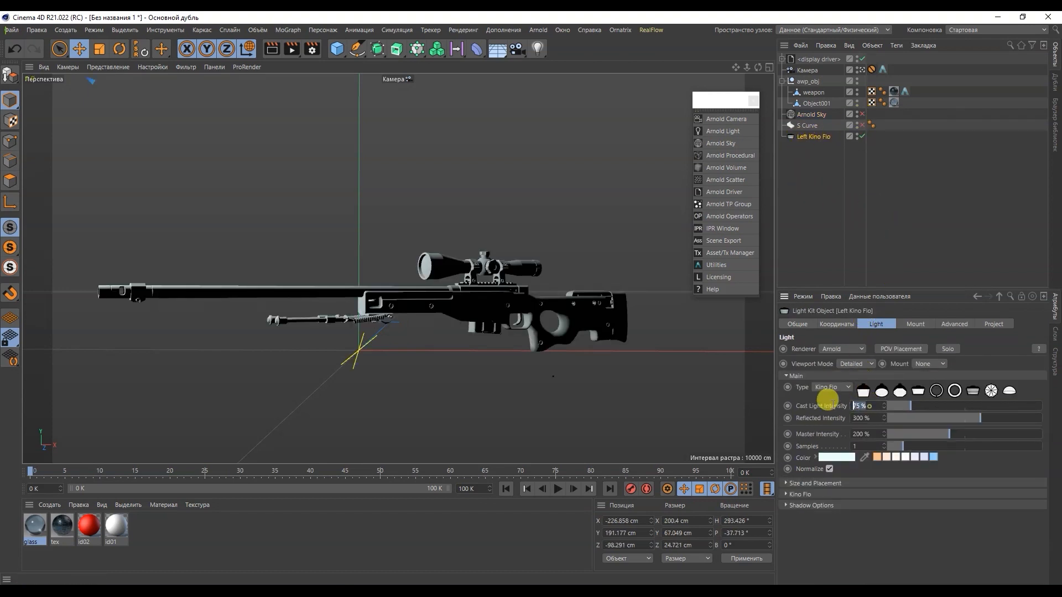
type("300")
key("Return")
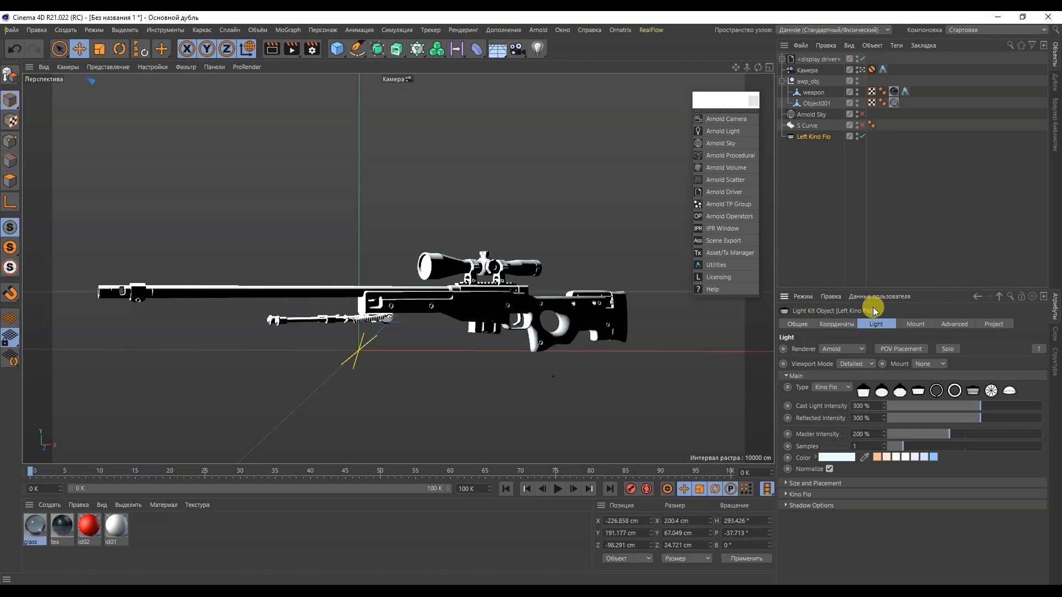
- Render the rifle lit by the Left Kino Flo and display the render's diffuse_direct pass up close
left_click(292, 53)
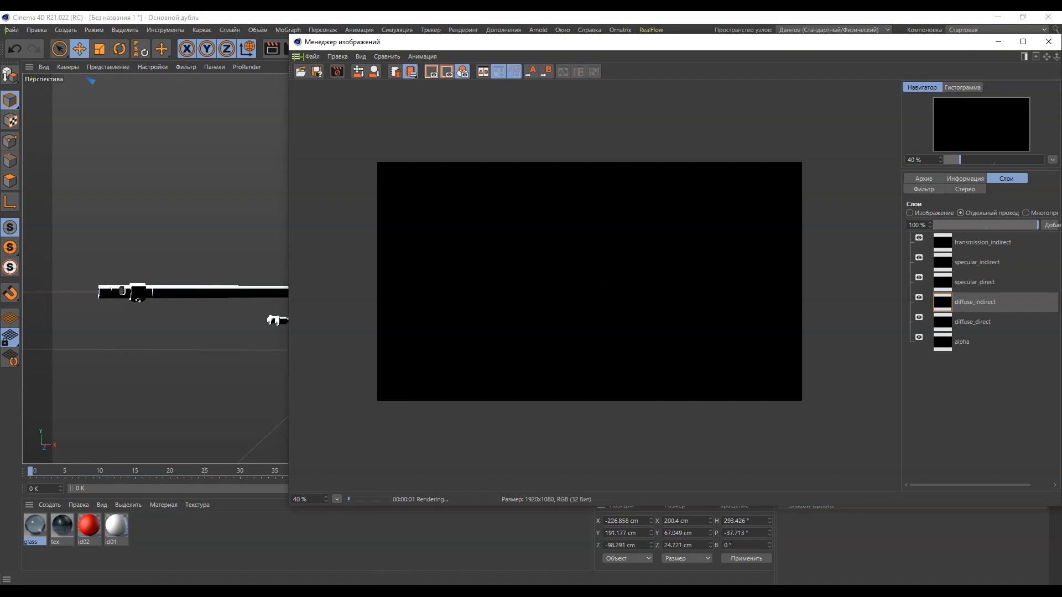
left_click(960, 325)
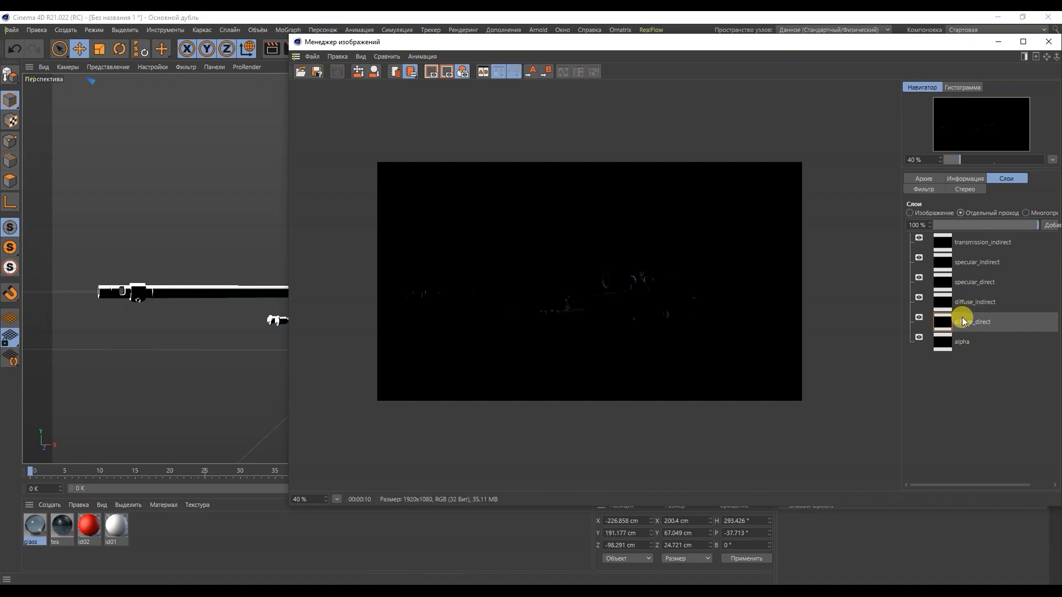
scroll(536, 309, "up", 5)
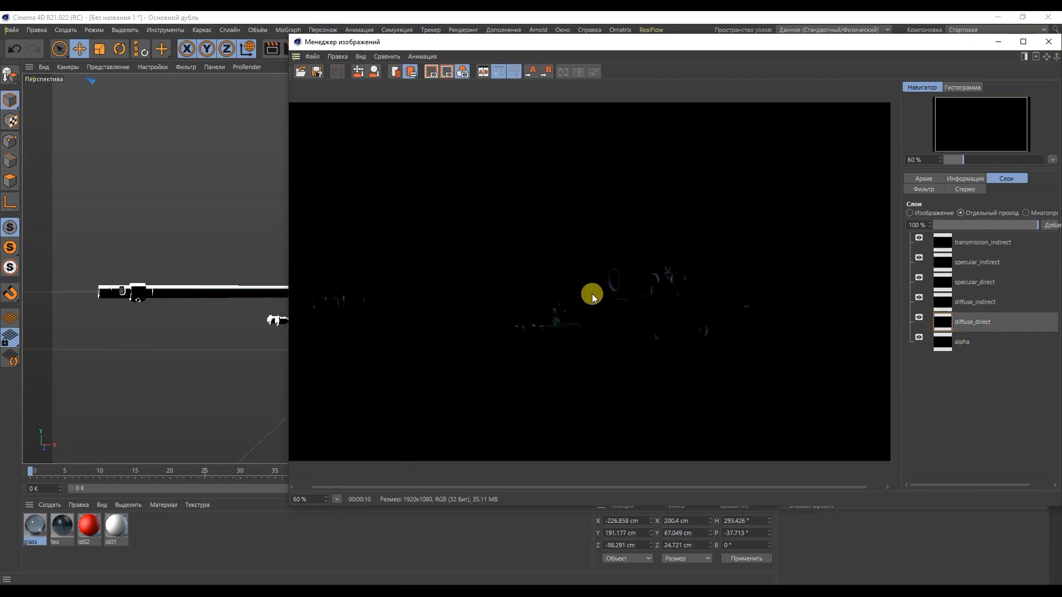
- Examine the noise in the diffuse_direct pass around the rifle's bipod mount and scope
scroll(555, 318, "up", 5)
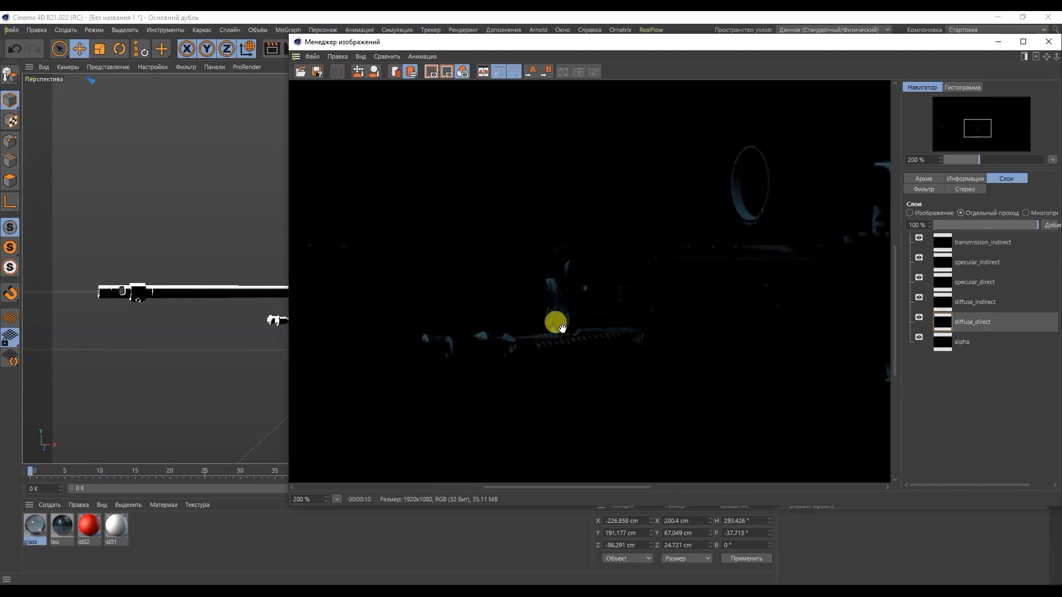
scroll(554, 316, "down", 5)
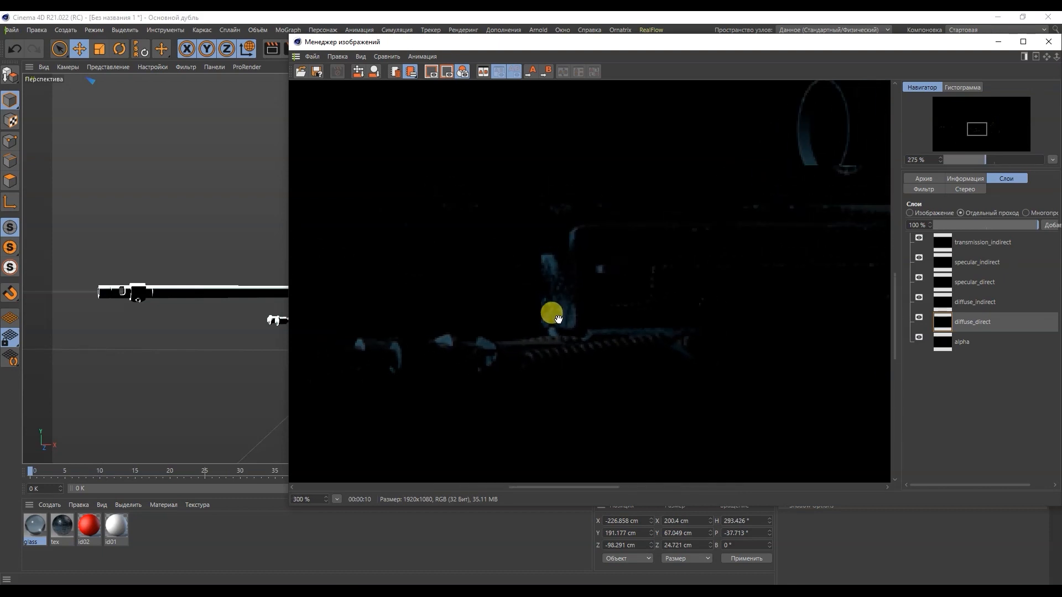
scroll(719, 223, "up", 1)
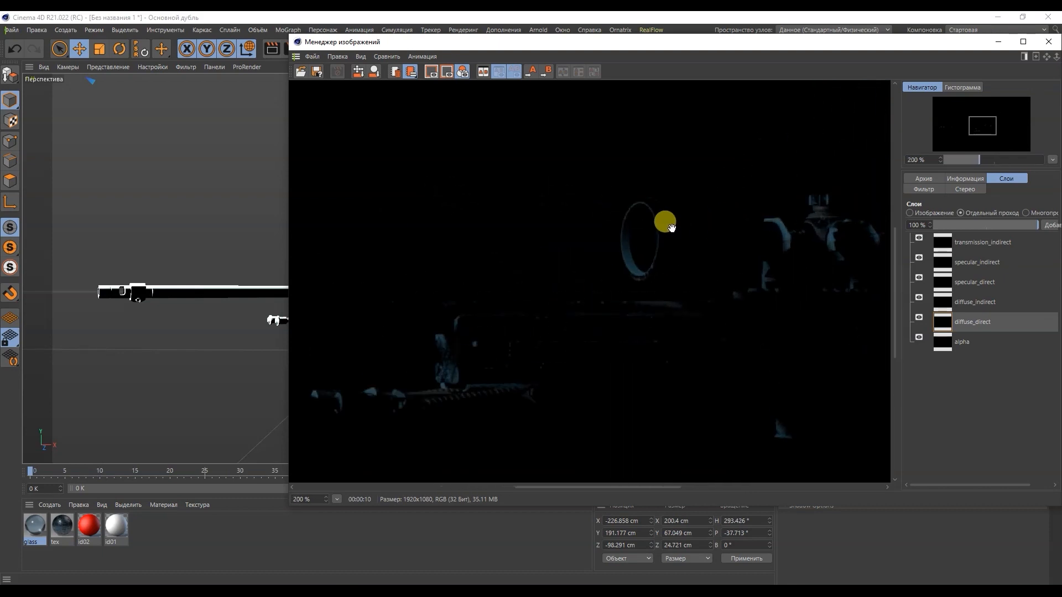
scroll(782, 231, "up", 5)
scroll(785, 246, "up", 1)
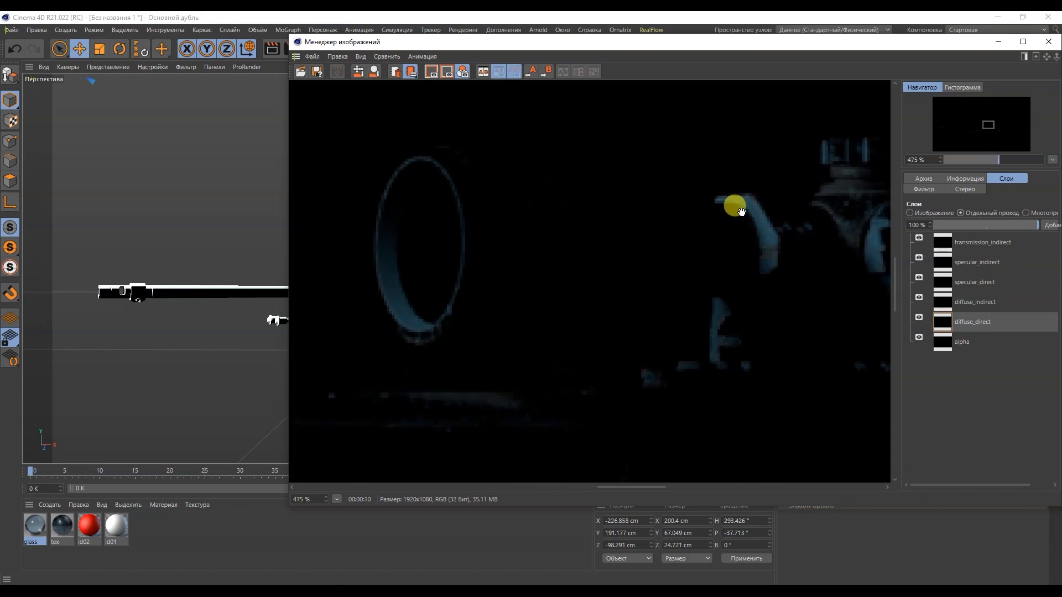
- Set the Left Kino Flo's samples to 7 and close the Picture Viewer
left_click_drag(743, 50, 484, 40)
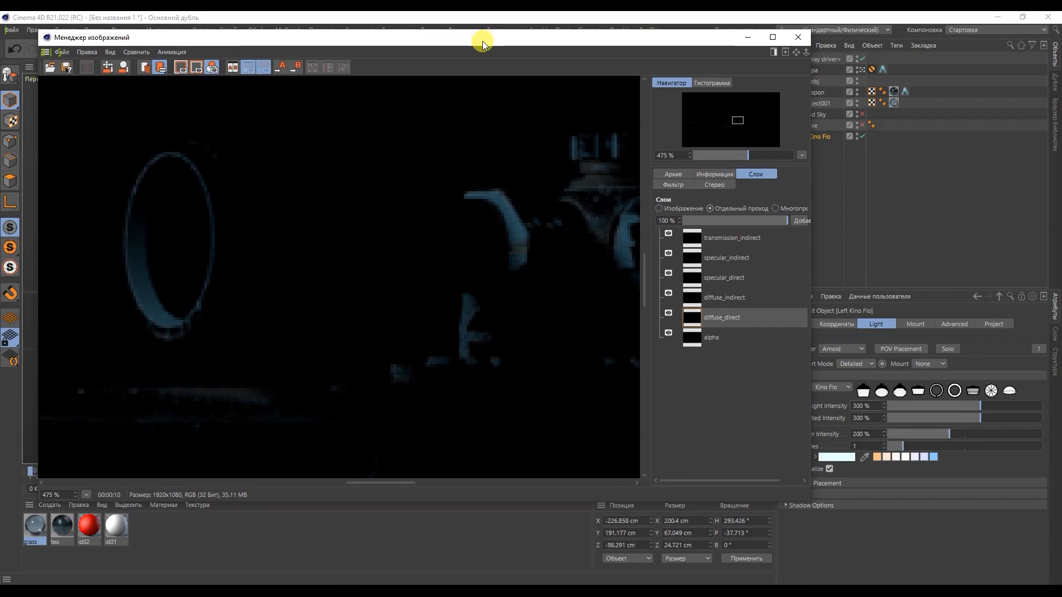
left_click_drag(700, 37, 671, 37)
left_click(818, 137)
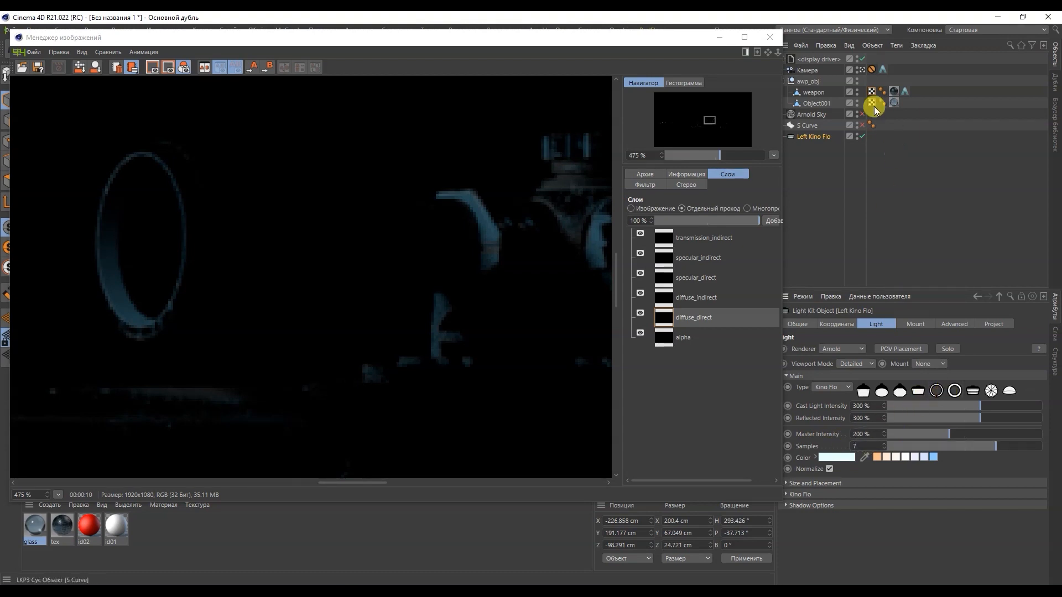
left_click(769, 37)
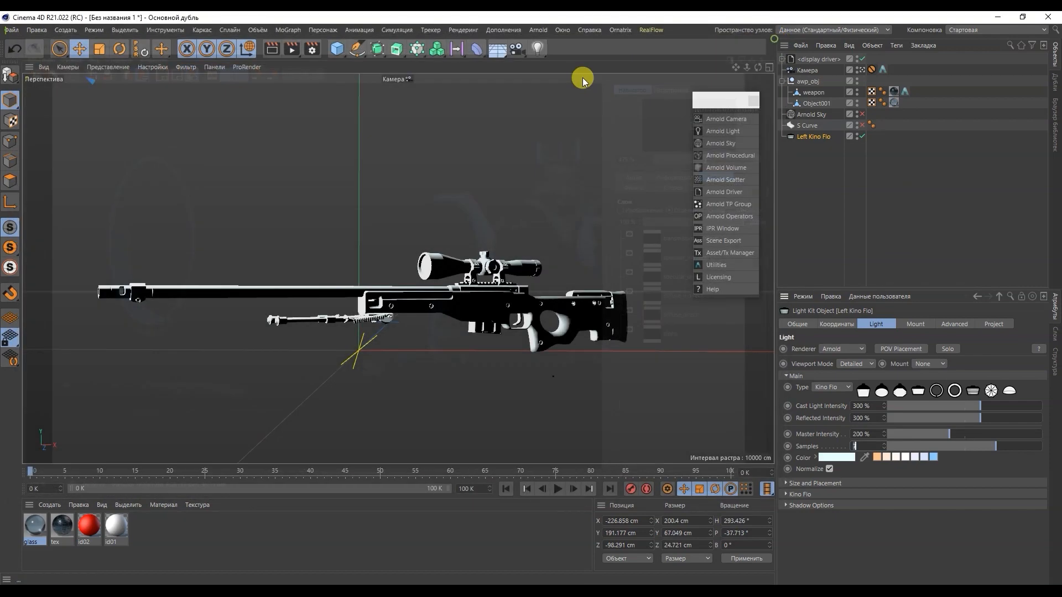
- Render the rifle with the new light samples and inspect its diffuse_direct pass near the scope
left_click(290, 50)
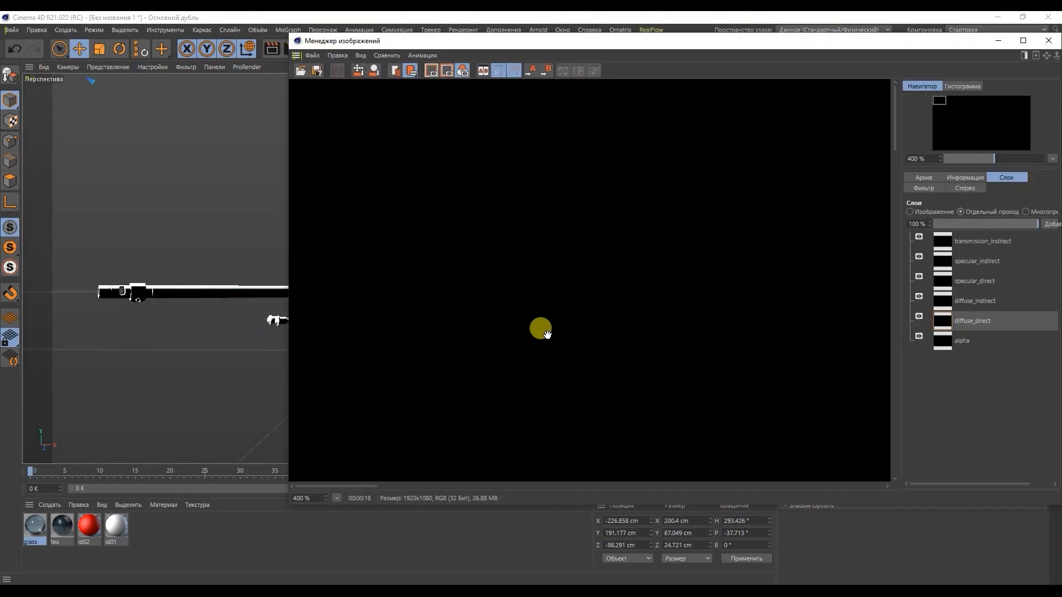
scroll(550, 333, "down", 8)
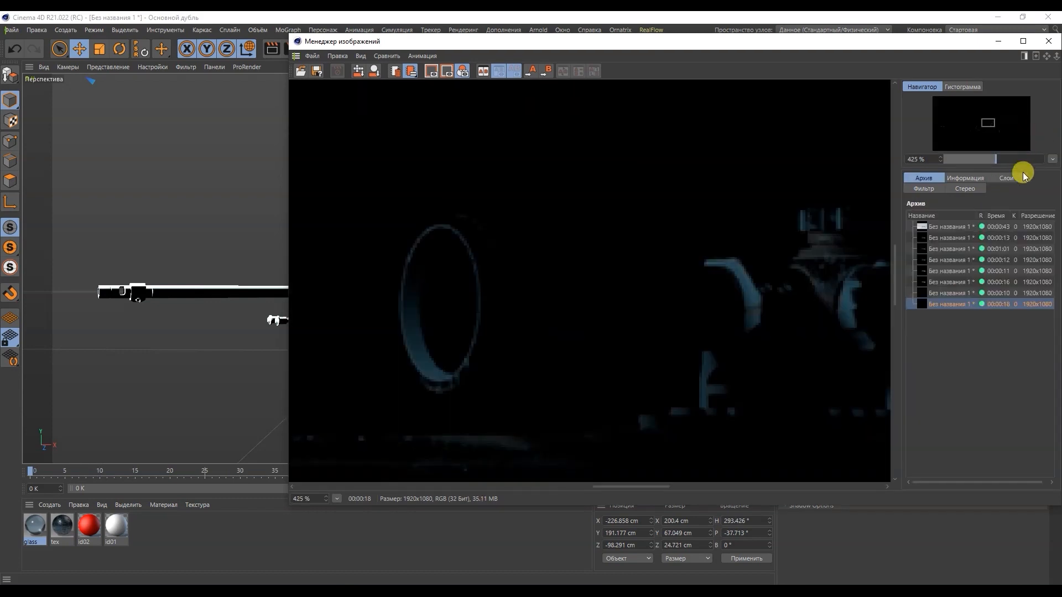
left_click(1018, 178)
left_click(926, 178)
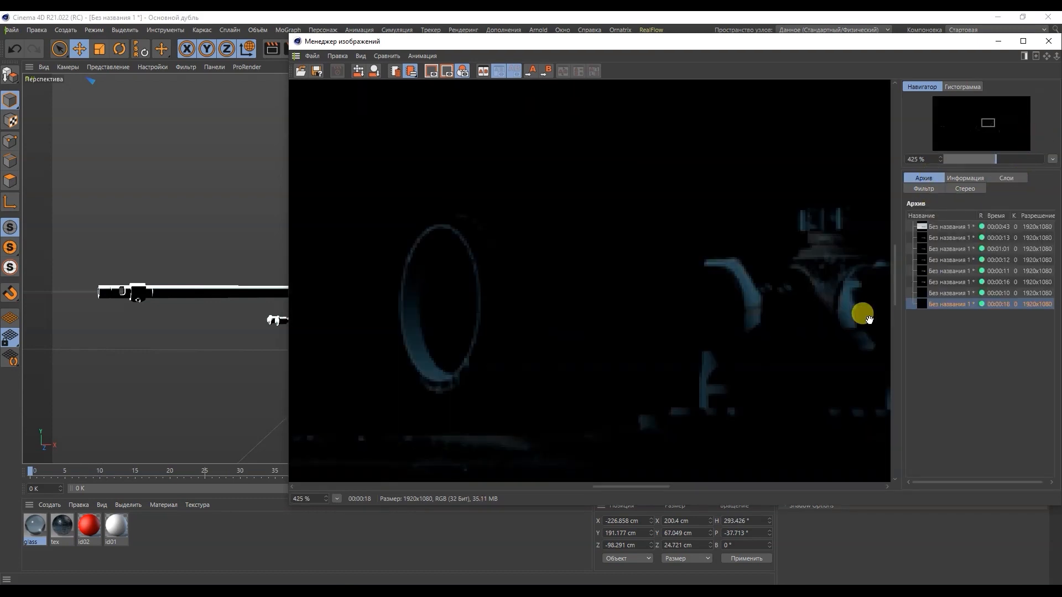
- Compare the diffuse_direct noise of the last two renders at the scope and bipod mount, then close the Picture Viewer
left_click(946, 293)
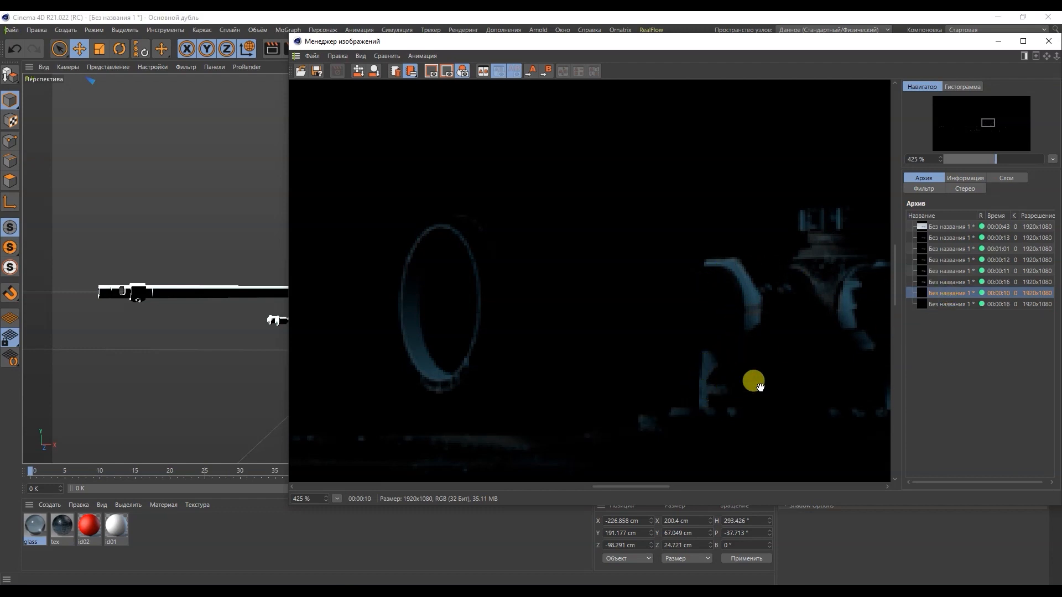
left_click(944, 304)
scroll(656, 343, "down", 5)
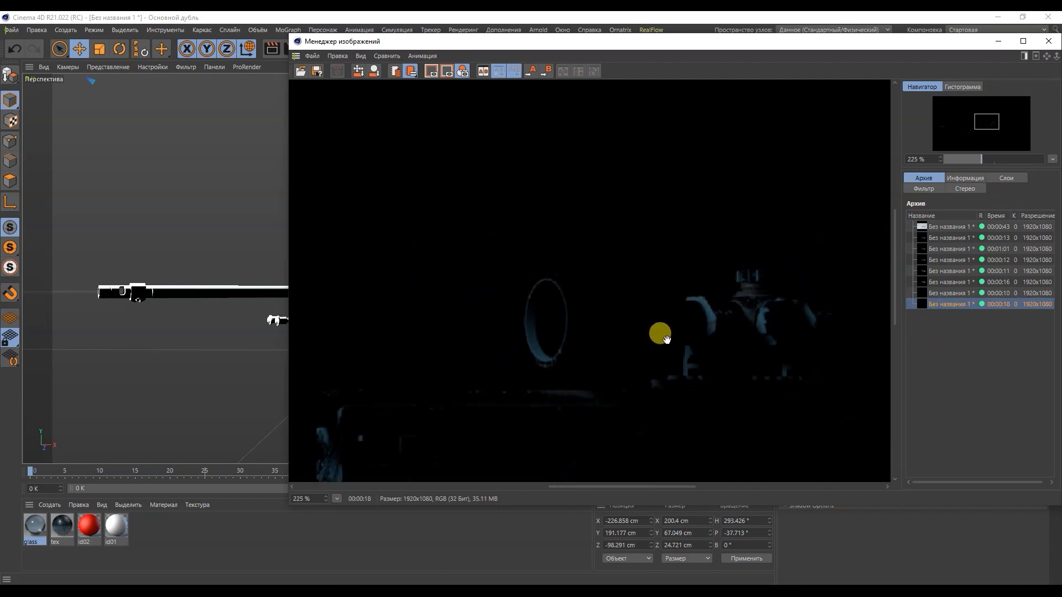
scroll(421, 431, "up", 5)
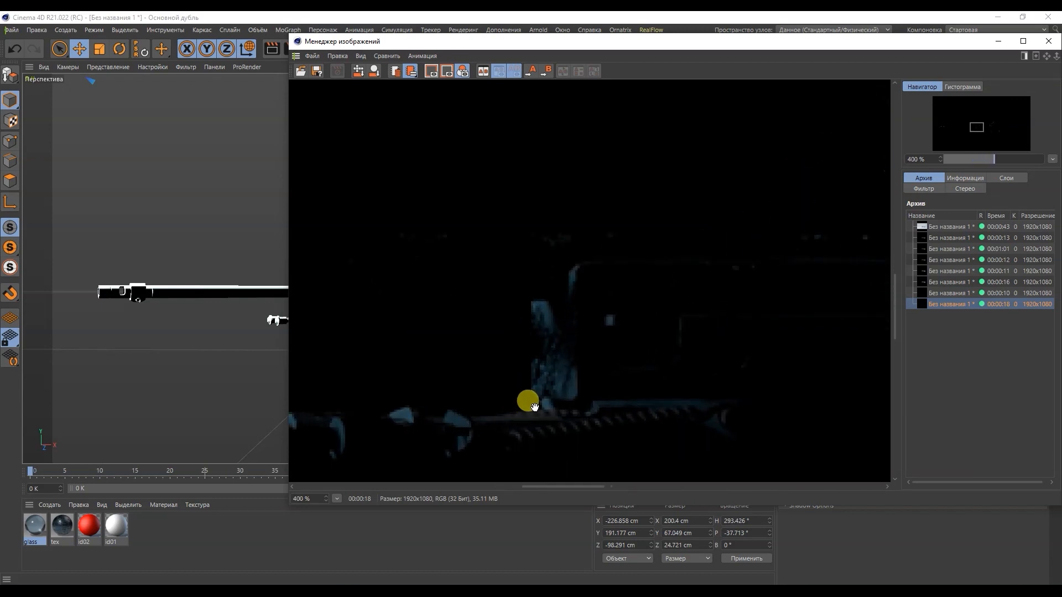
left_click(952, 297)
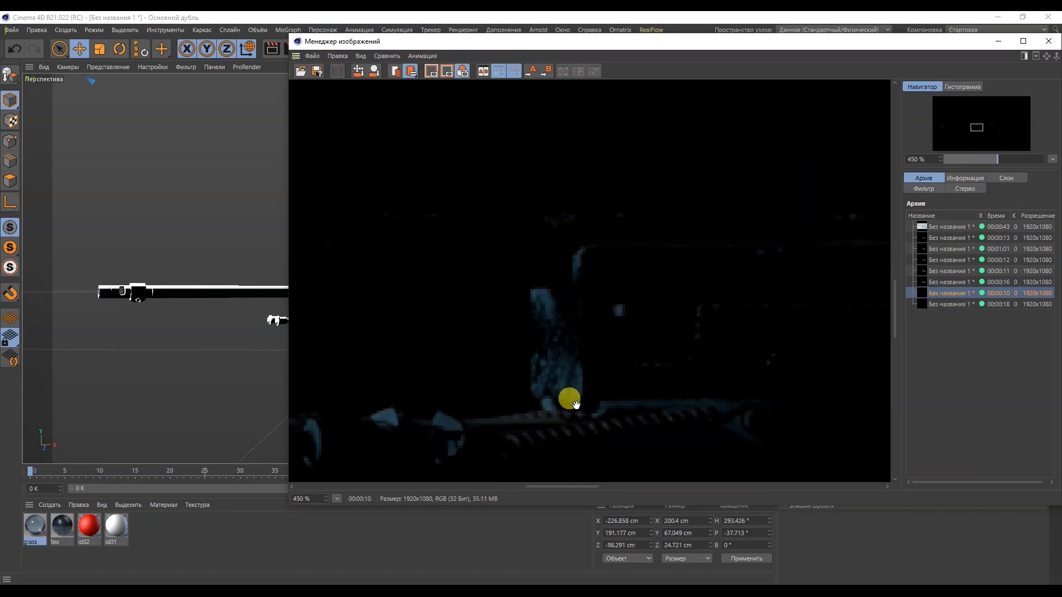
left_click(943, 307)
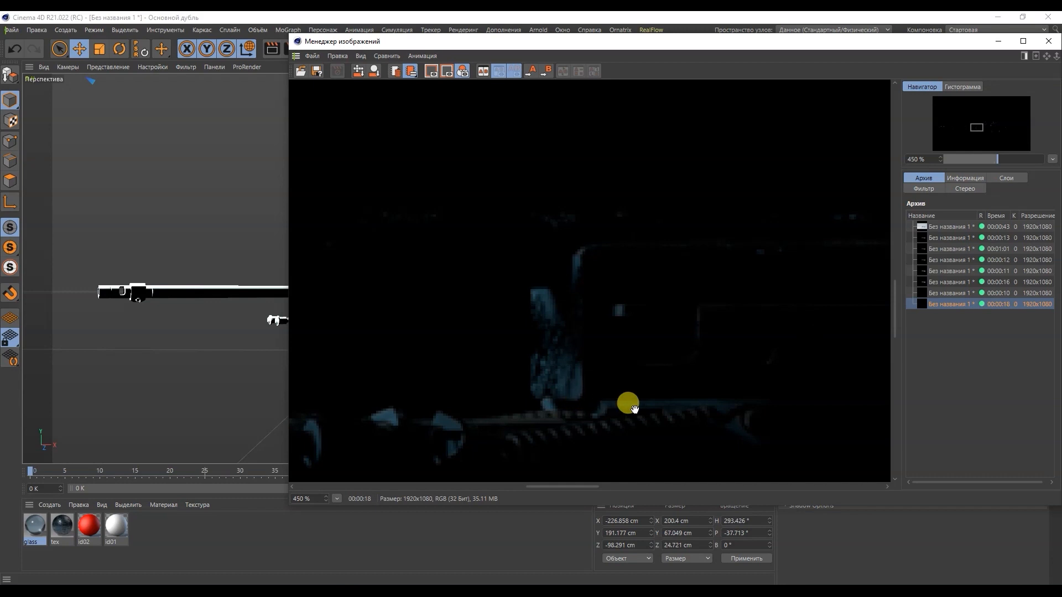
scroll(548, 361, "down", 2)
scroll(552, 360, "down", 6)
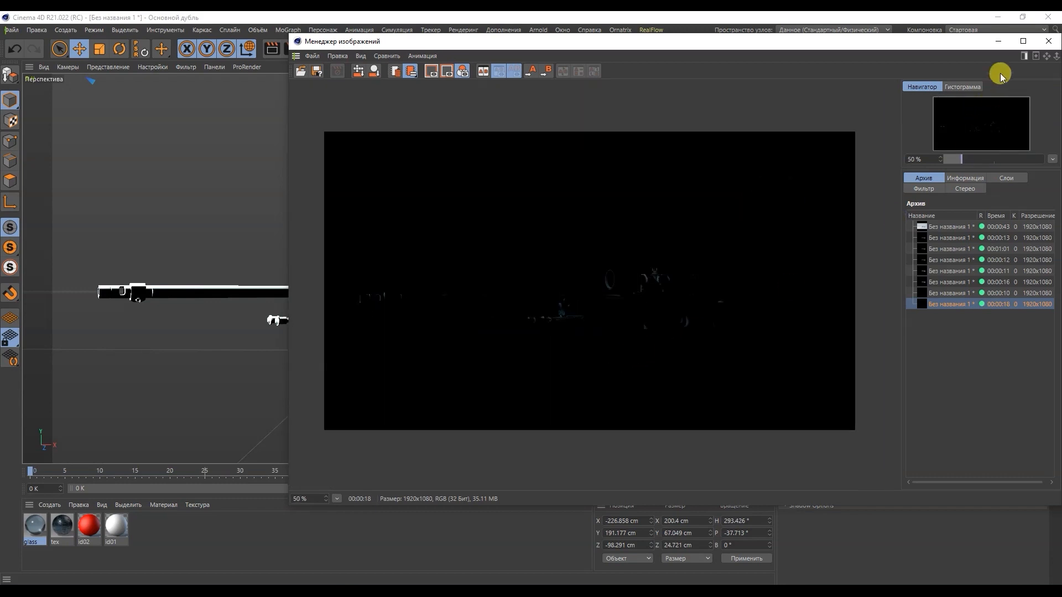
left_click(1048, 41)
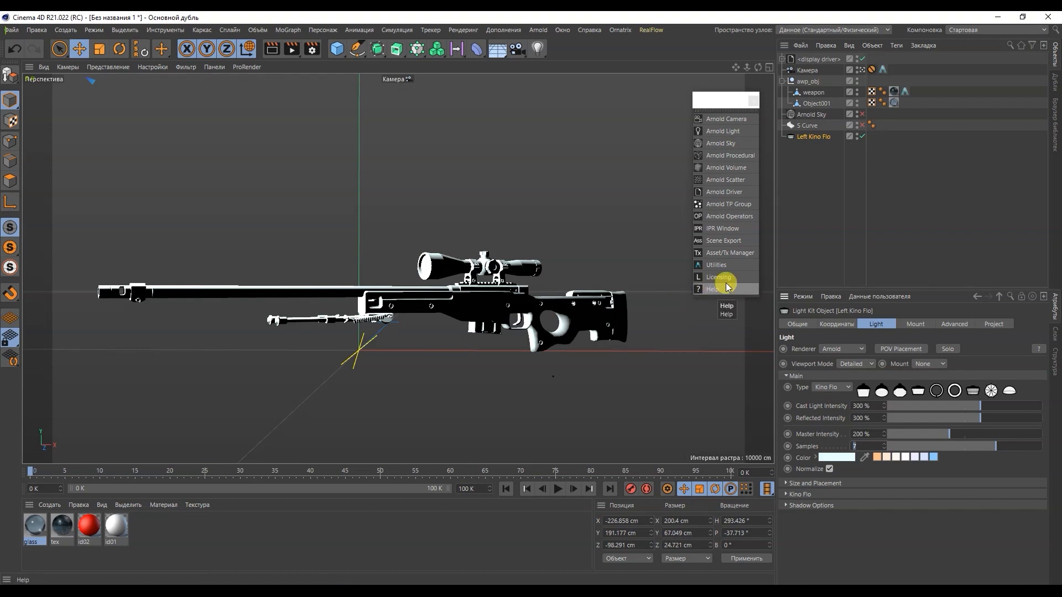
- Set the Left Kino Flo's cast light intensity to 75 %
left_click_drag(874, 404, 819, 402)
type("75")
key("Return")
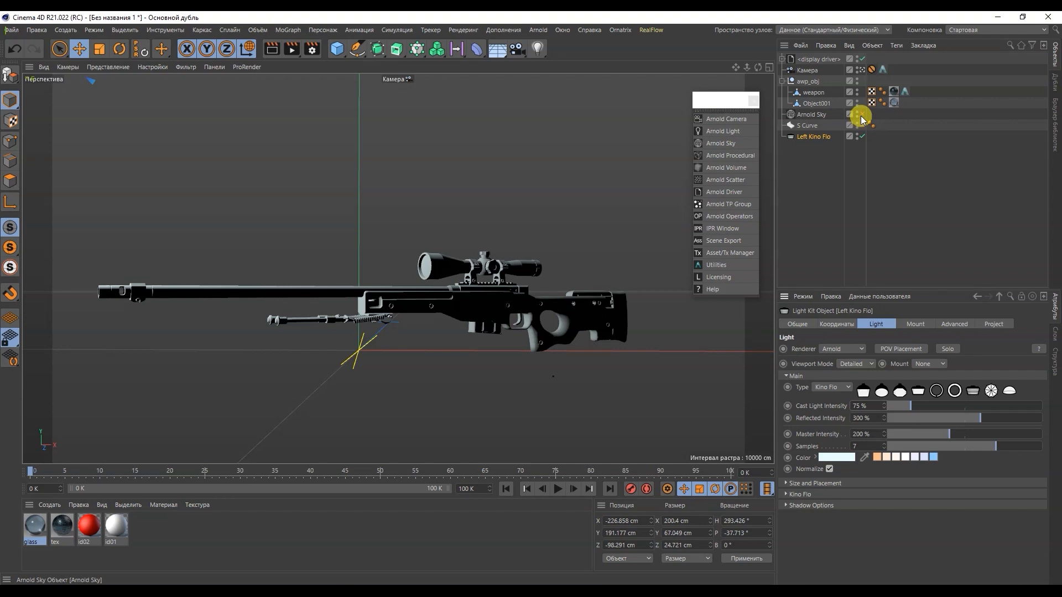
- Enable the Arnold Sky with an intensity of 1 and enable the S Curve backdrop
left_click(810, 115)
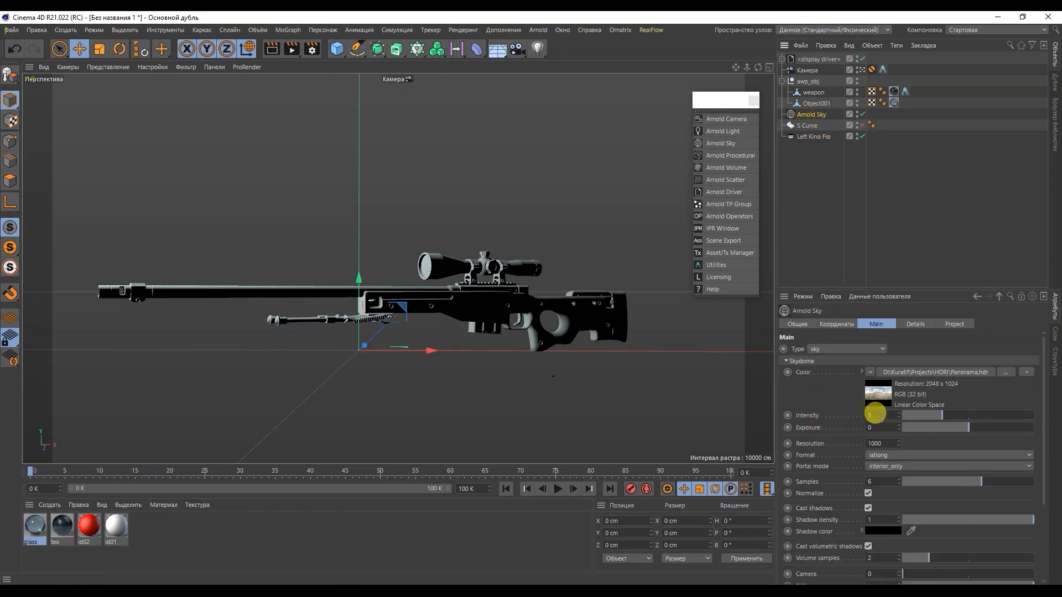
left_click_drag(874, 414, 822, 414)
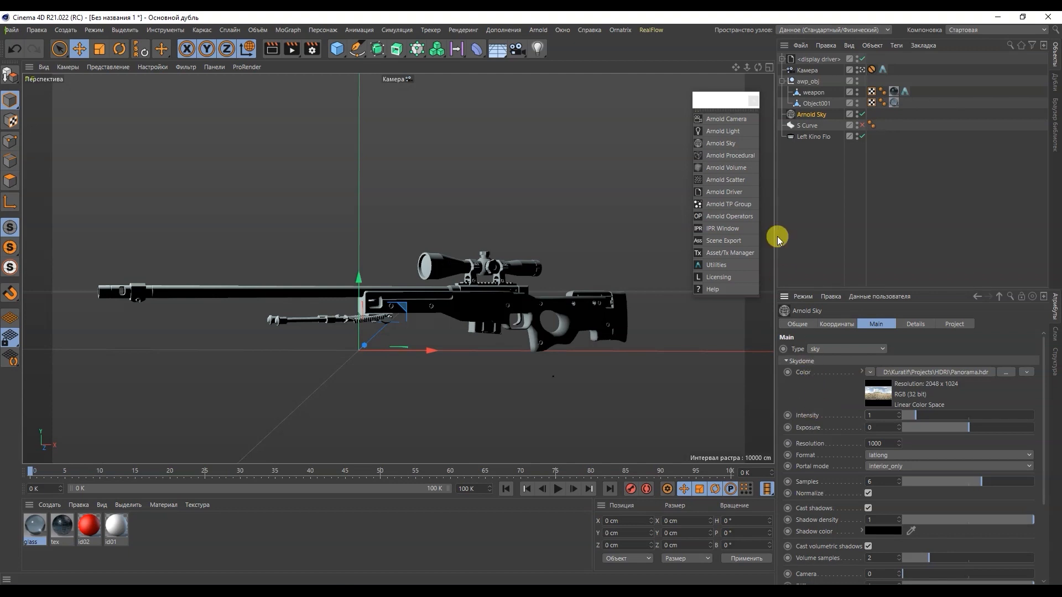
left_click(863, 126)
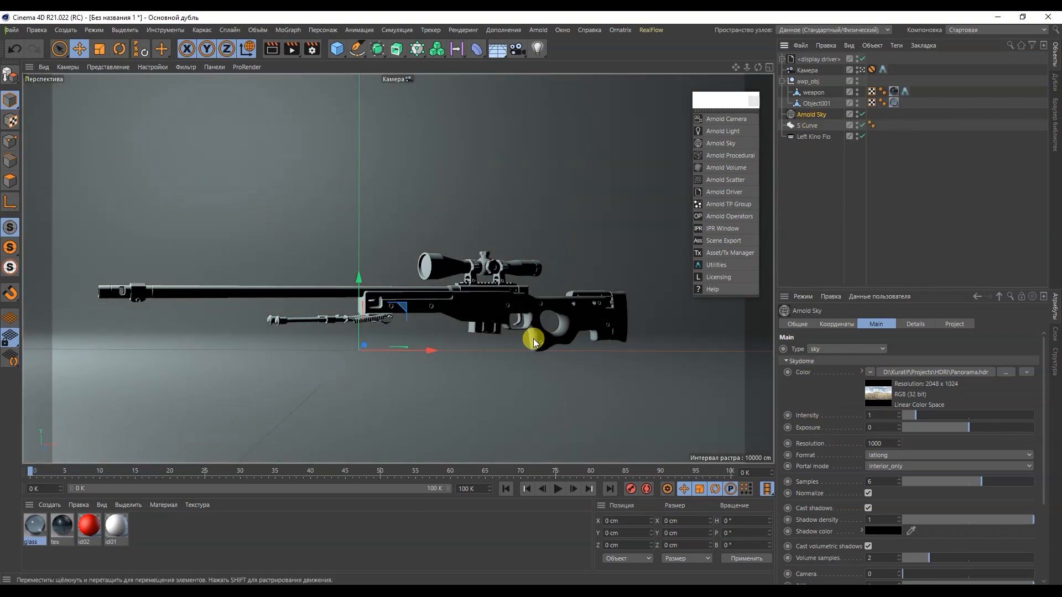
left_click(837, 182)
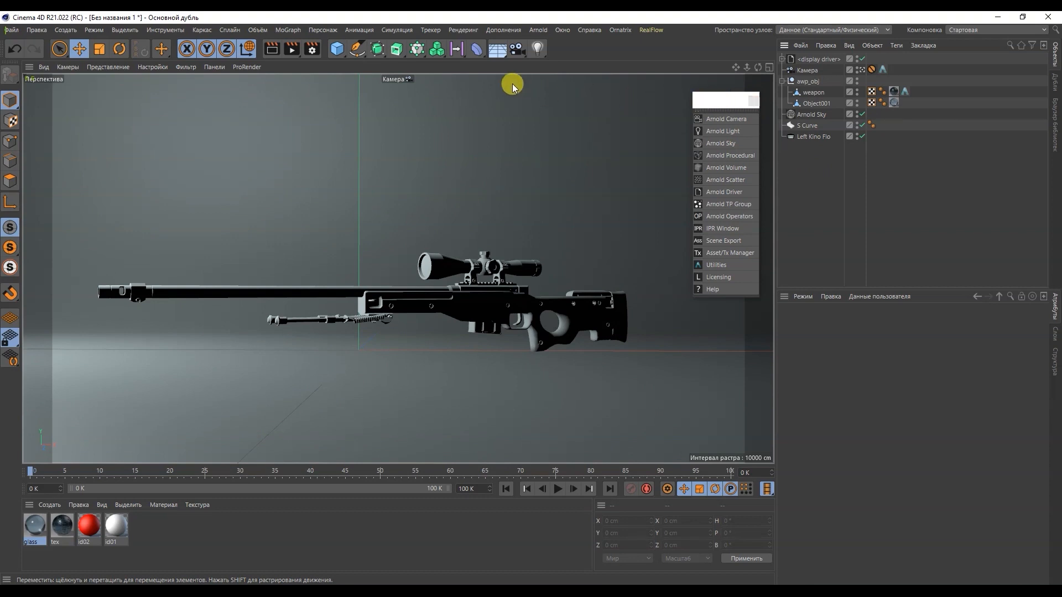
- Render the rifle with the sky and backdrop enabled, and stop the render before it finishes
left_click(296, 50)
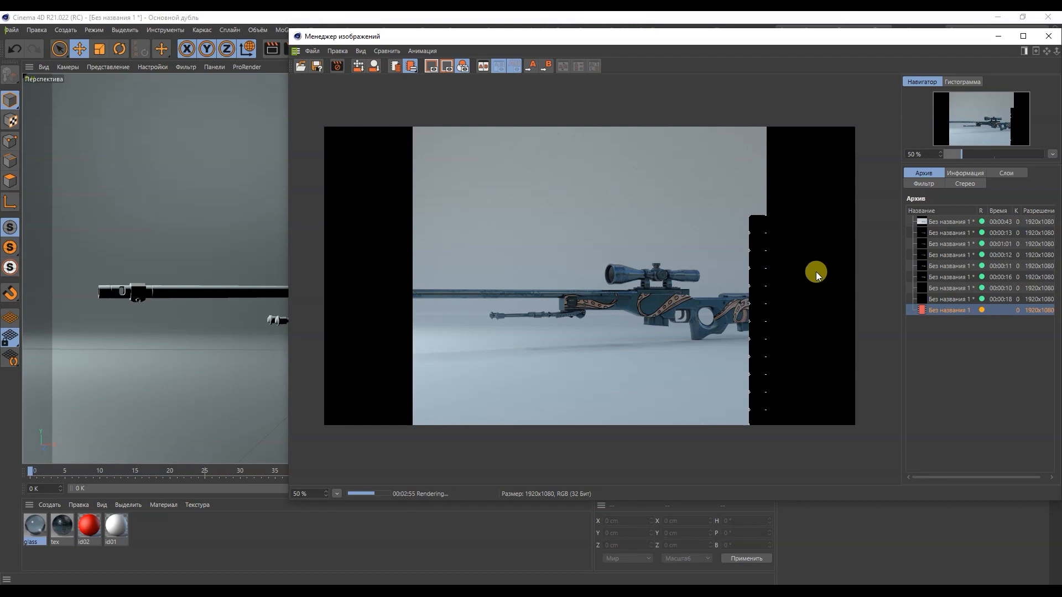
scroll(815, 271, "up", 2)
scroll(347, 113, "down", 1)
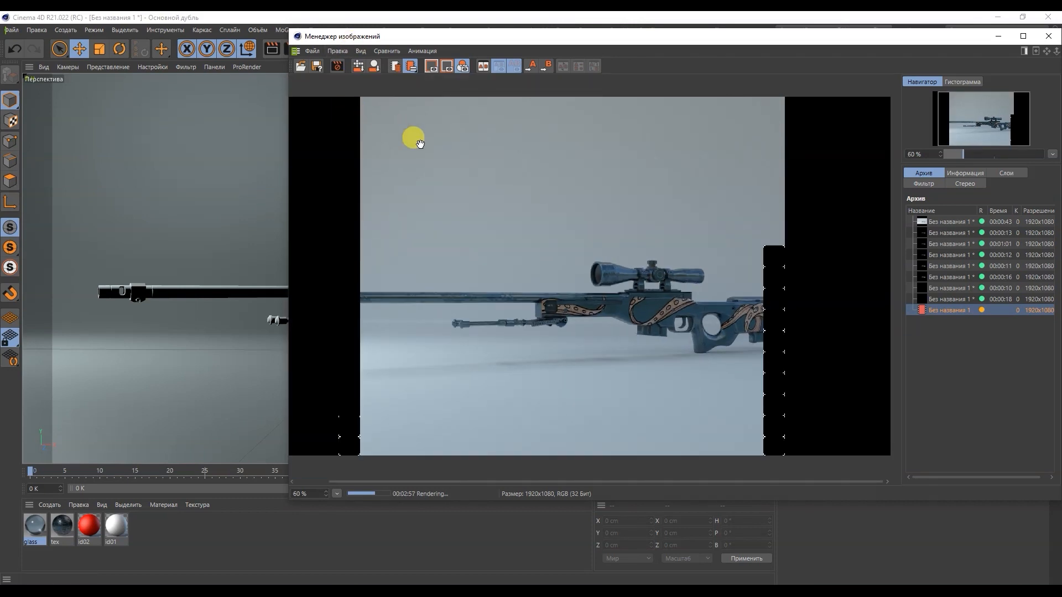
left_click(339, 65)
left_click(563, 344)
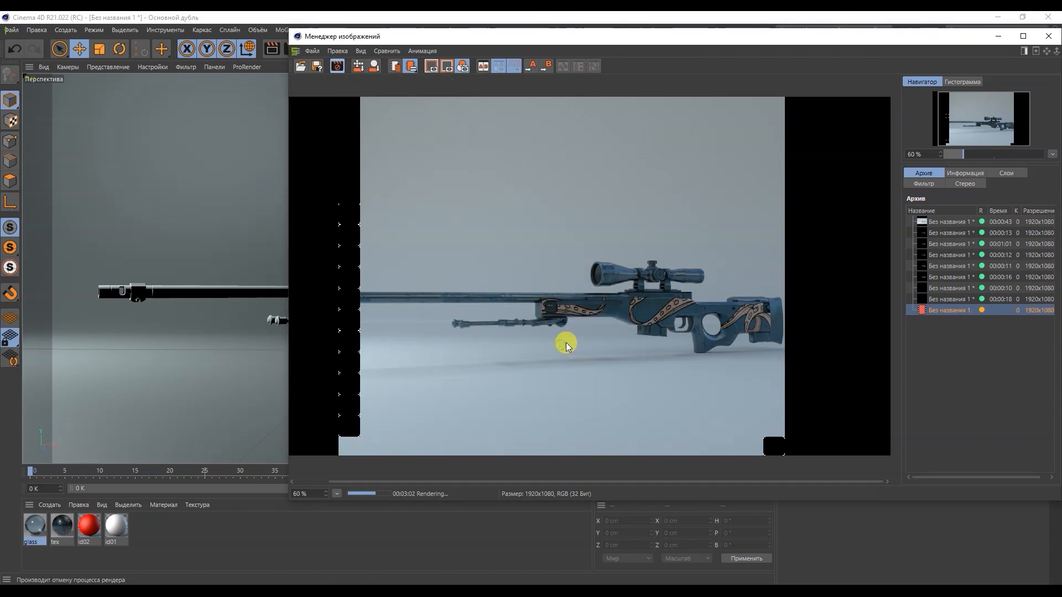
- Display the stopped render's diffuse_indirect pass as a single pass and examine the noise on the rifle and backdrop
scroll(618, 337, "up", 2)
scroll(590, 335, "up", 6)
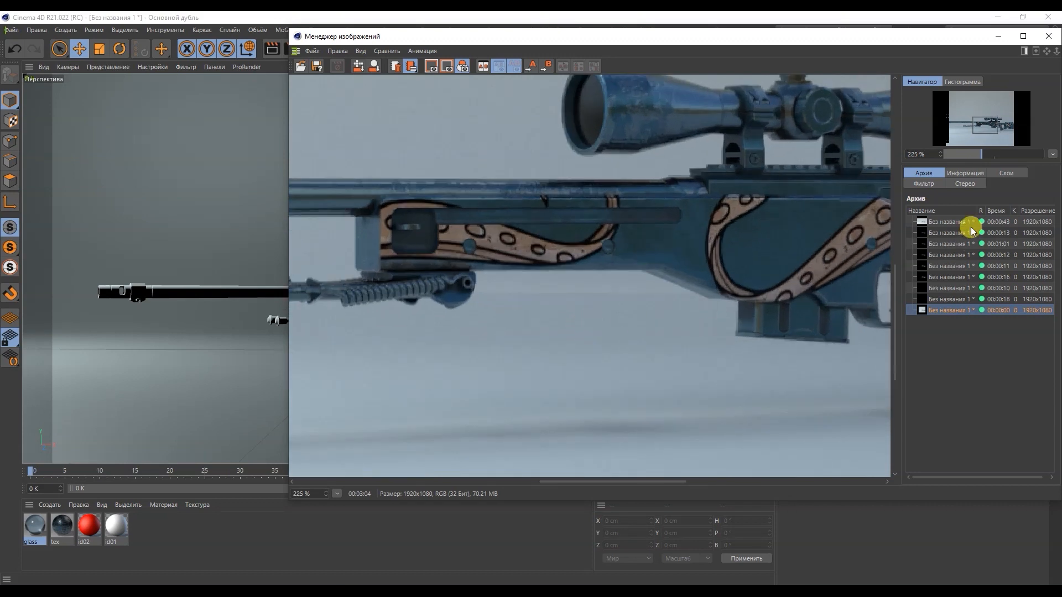
left_click(1004, 173)
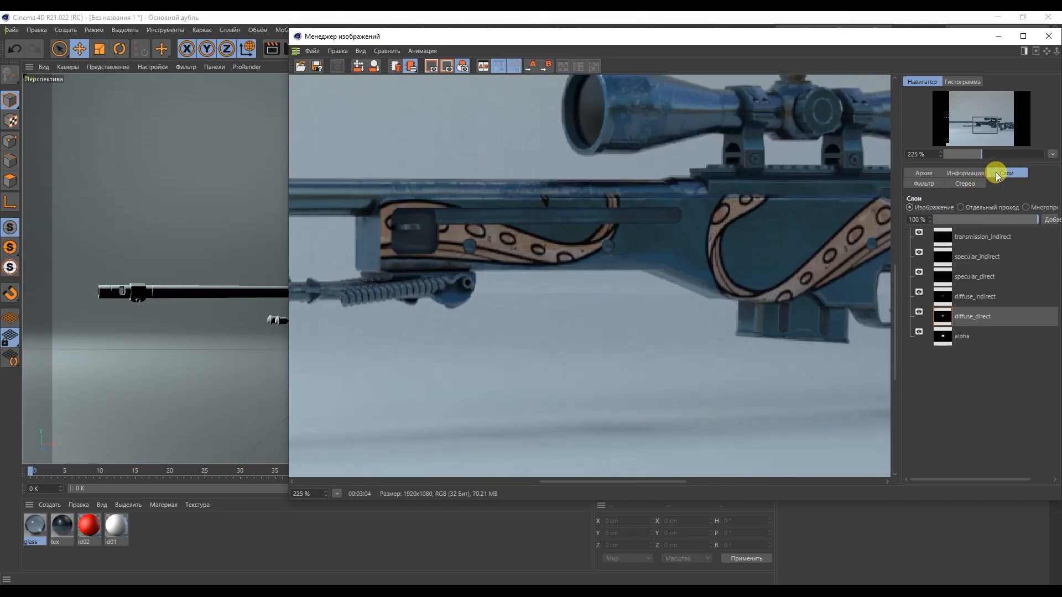
left_click(1014, 295)
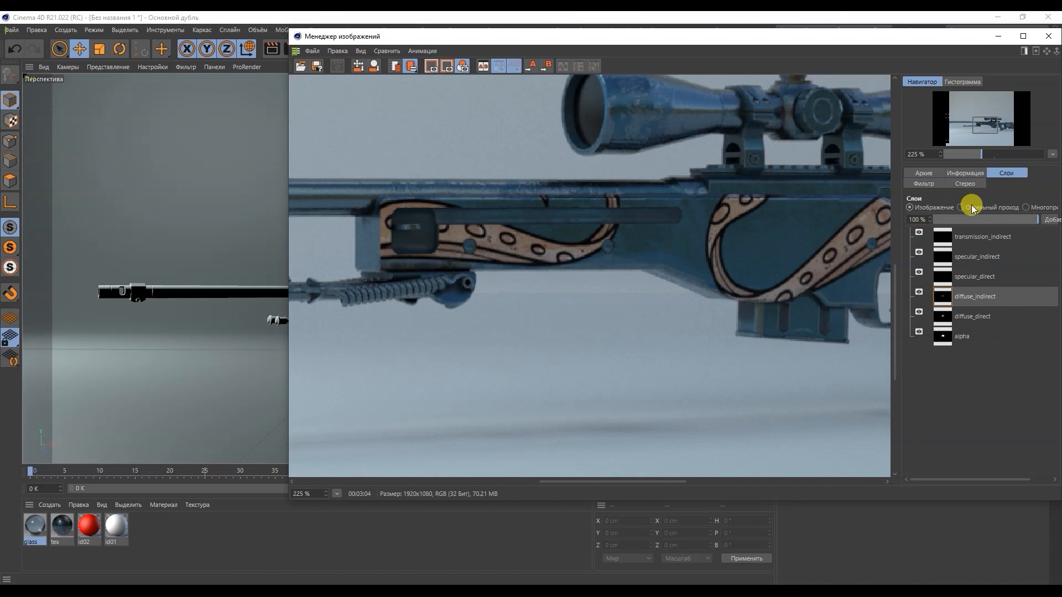
left_click(965, 208)
scroll(606, 277, "down", 3)
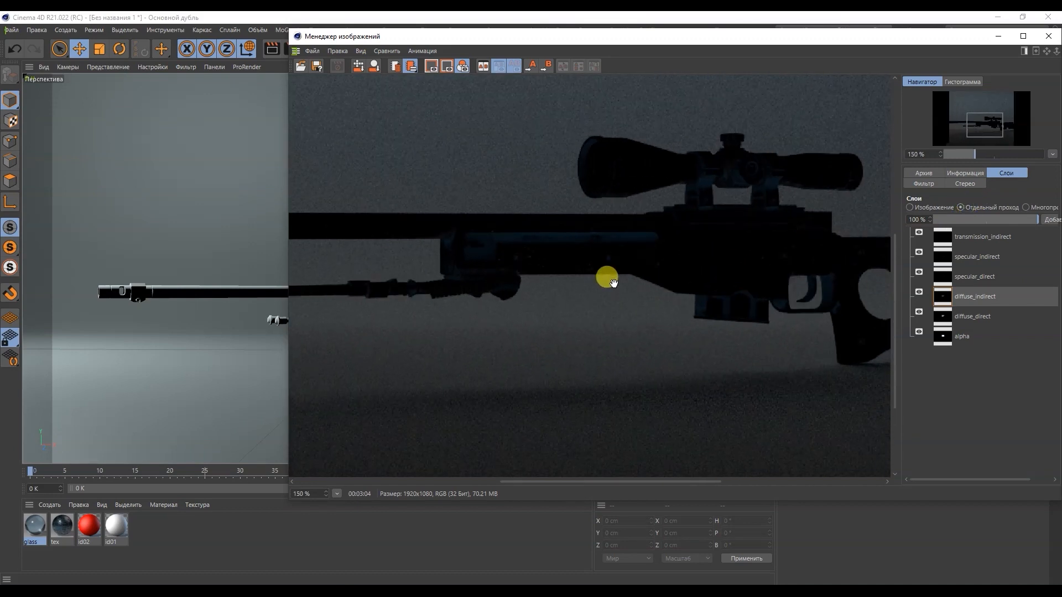
scroll(602, 368, "down", 1)
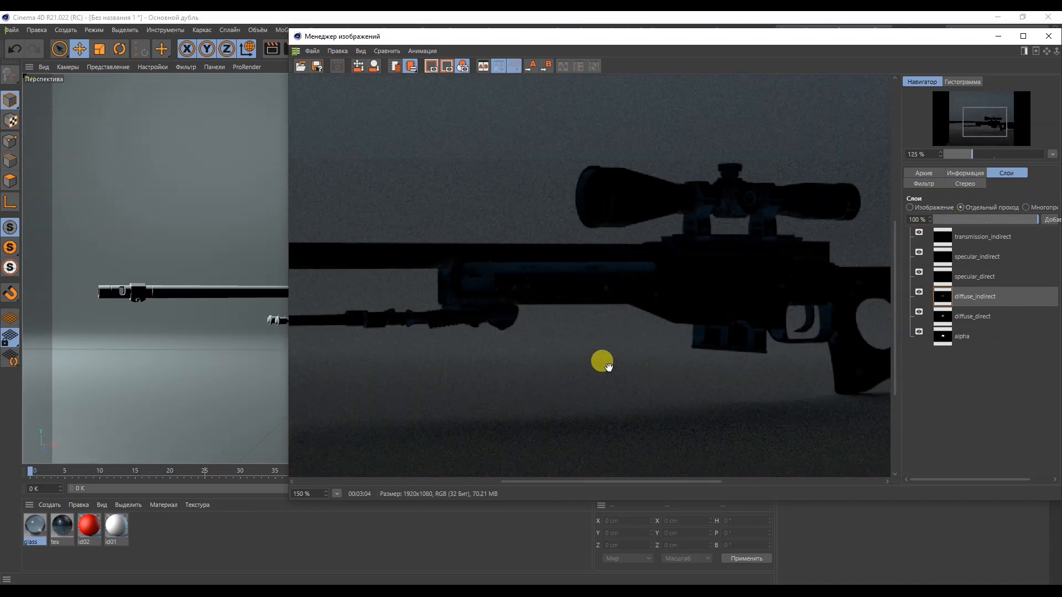
scroll(608, 366, "down", 2)
scroll(602, 359, "up", 4)
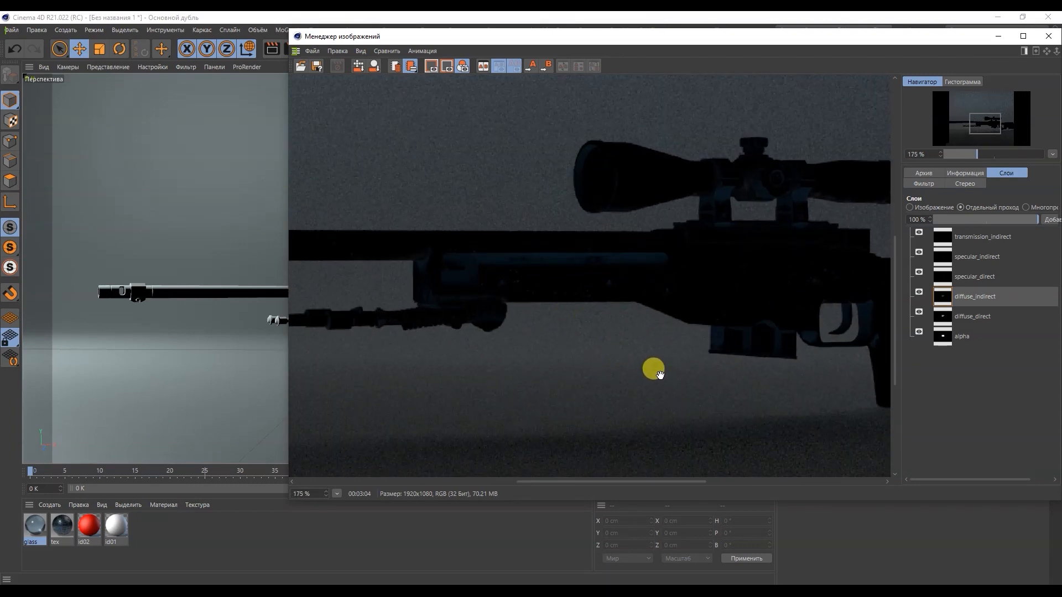
- Set the Arnold Renderer's Diffuse samples to 7 in the render settings and bring the Picture Viewer back to the front
left_click_drag(335, 37, 482, 36)
left_click(277, 53)
left_click(312, 49)
left_click_drag(403, 38, 128, 80)
left_click(186, 121)
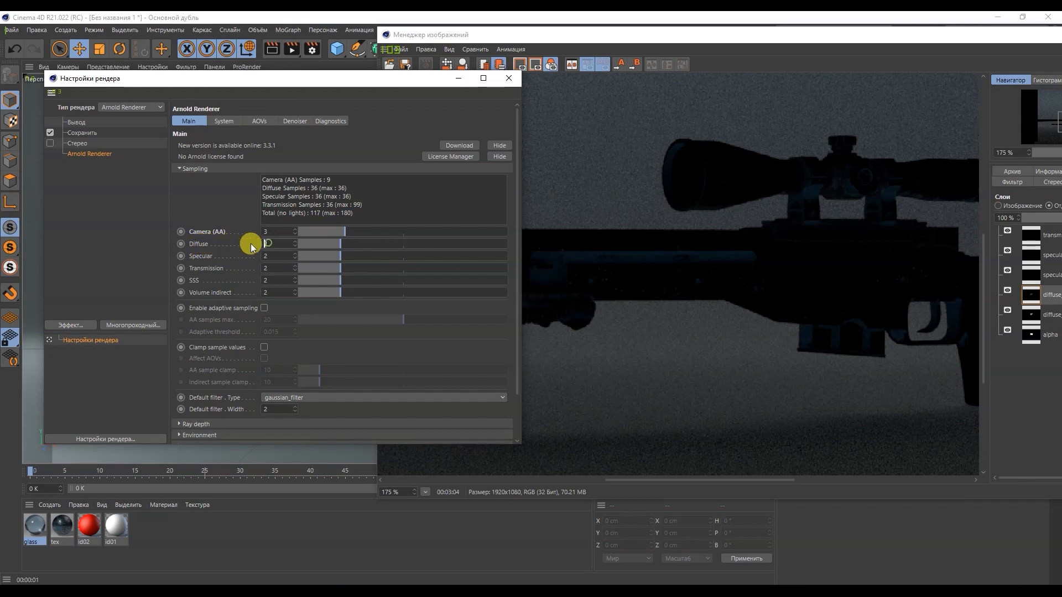
left_click(282, 240)
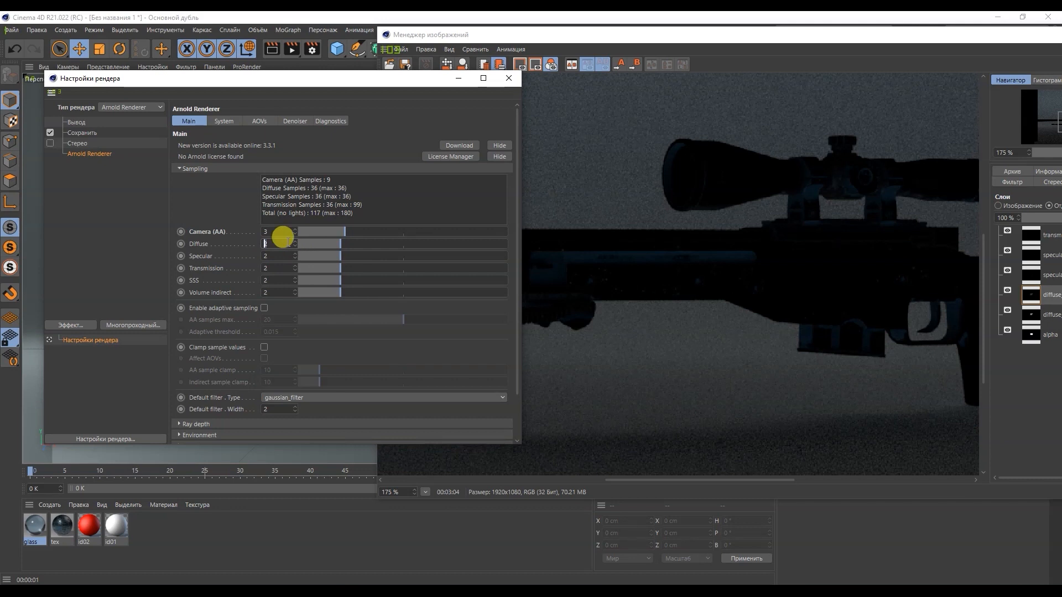
type("7")
key("Return")
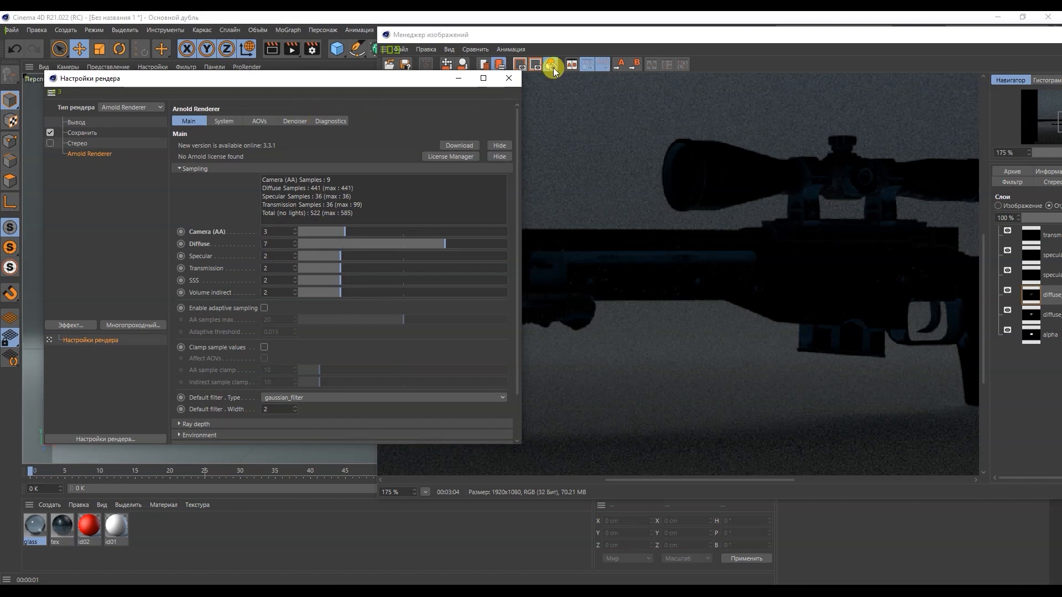
left_click_drag(552, 40, 422, 39)
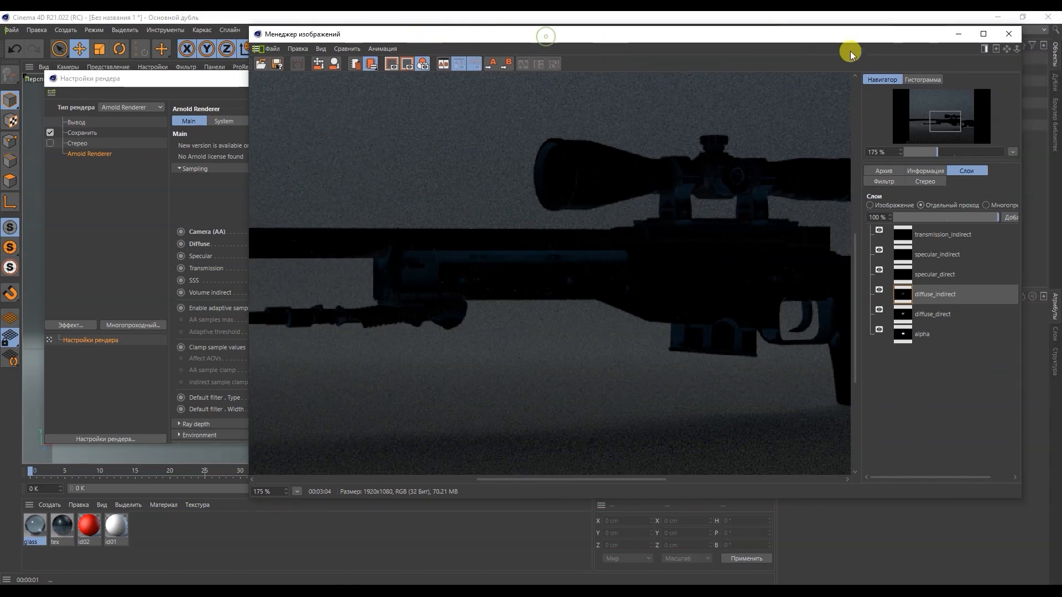
- Render the rifle with the raised Diffuse samples and check the diffuse_indirect pass up close against the full image
left_click(1015, 34)
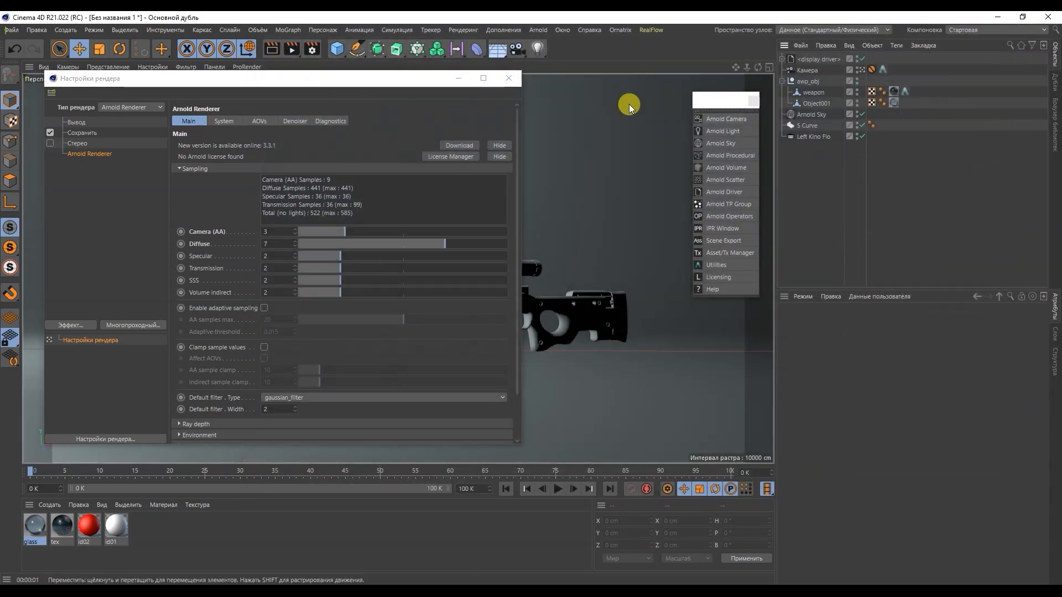
left_click(293, 48)
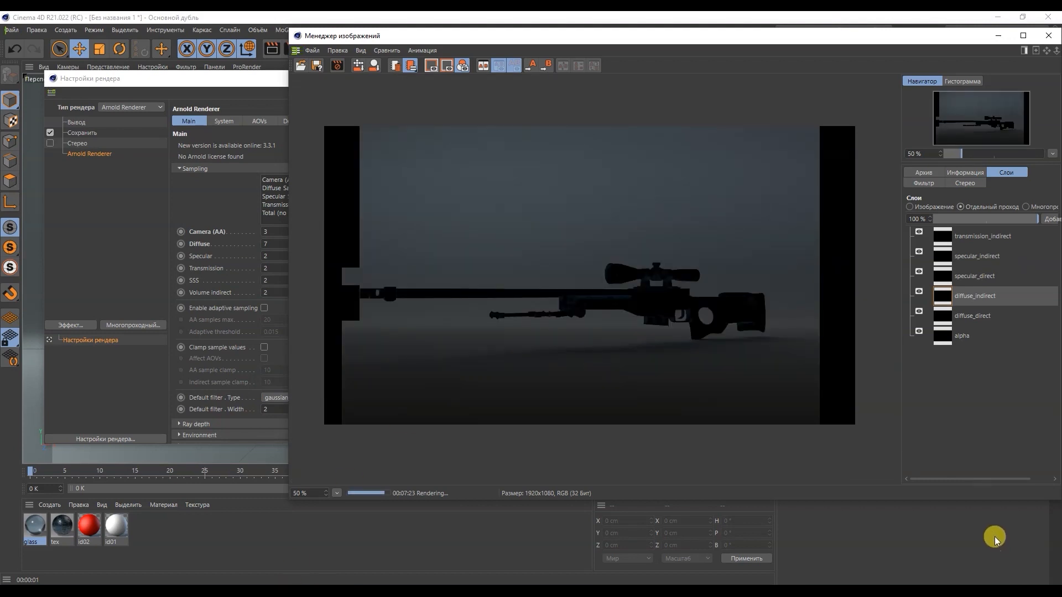
scroll(648, 310, "up", 1)
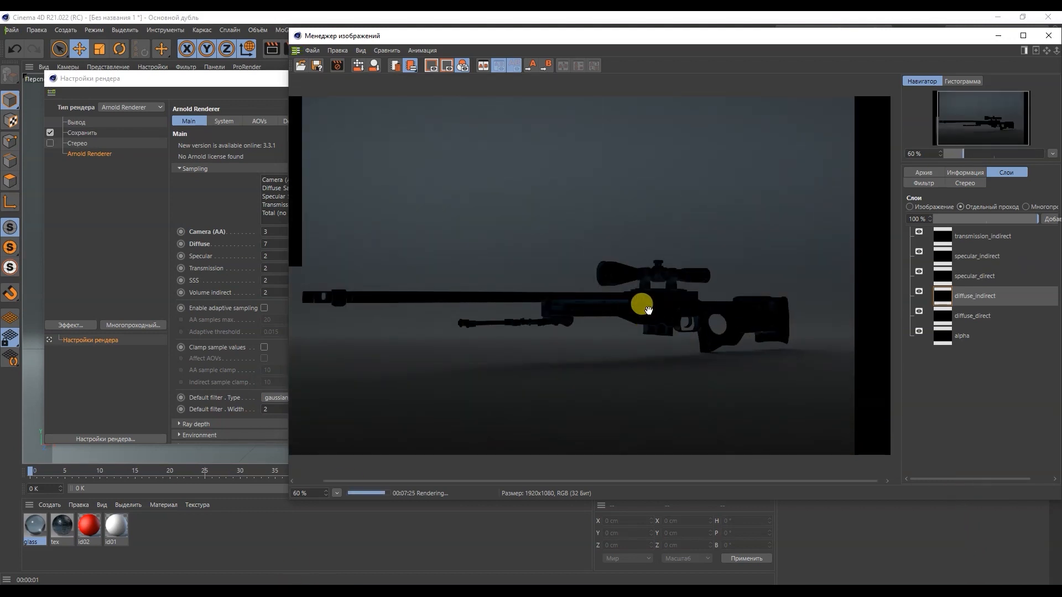
scroll(564, 351, "up", 6)
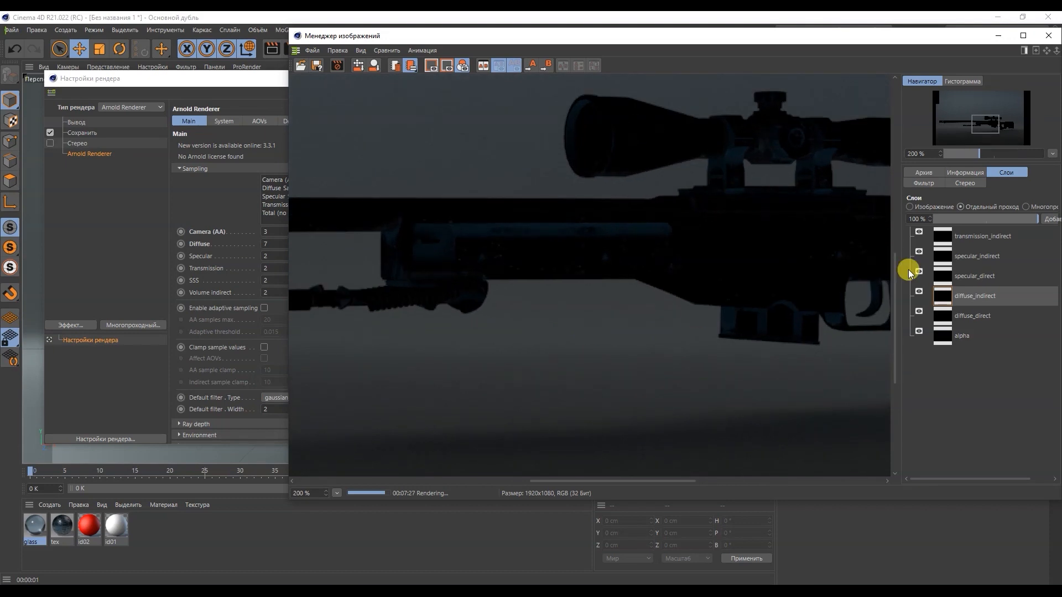
left_click(921, 212)
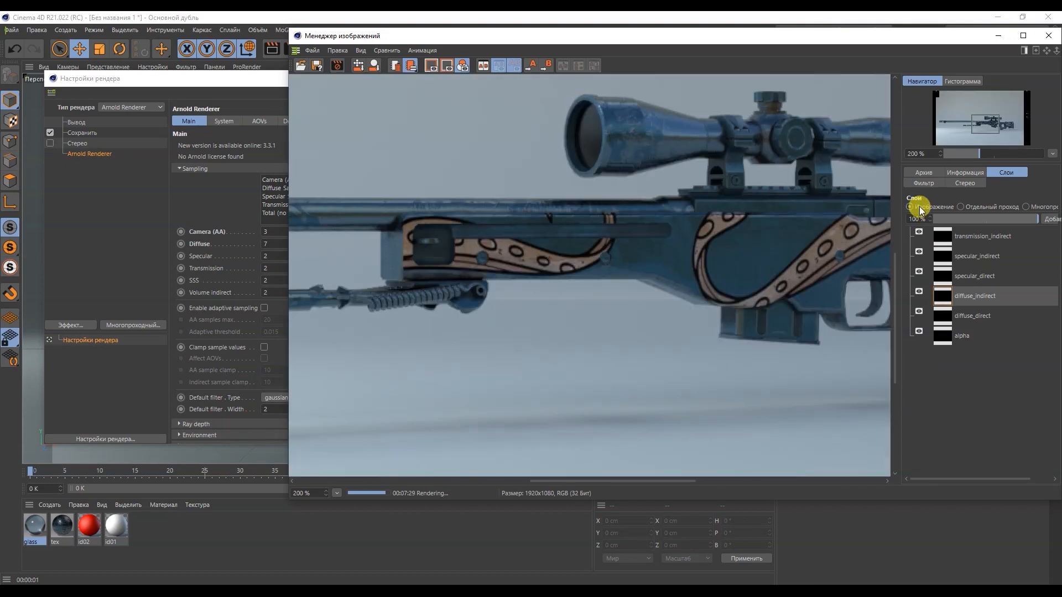
left_click(1002, 211)
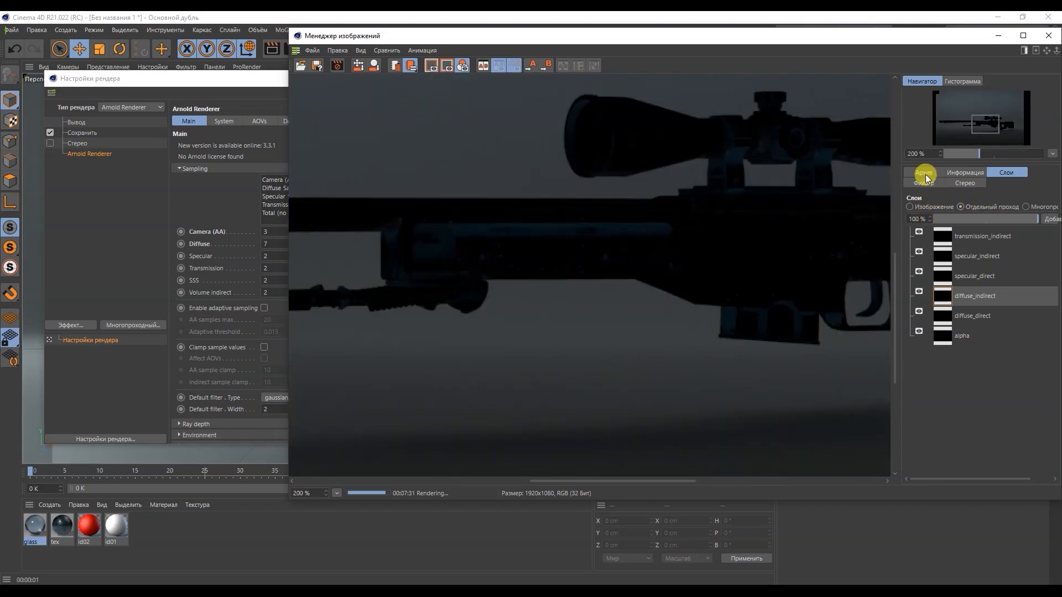
- Compare the noise in the diffuse_indirect pass between the previous archived render and the one in progress
left_click(925, 175)
left_click(955, 310)
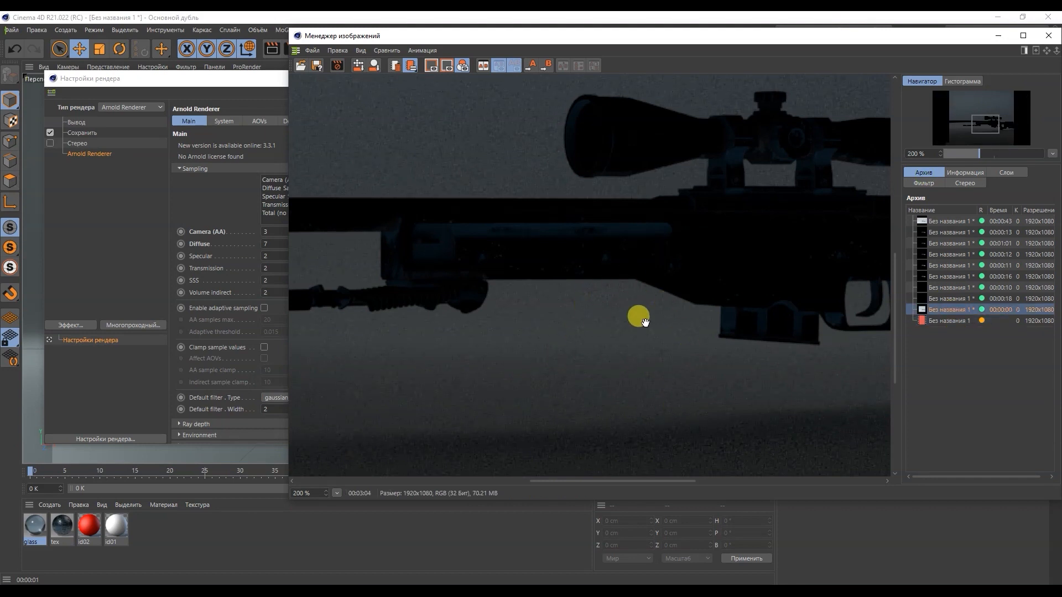
left_click(936, 320)
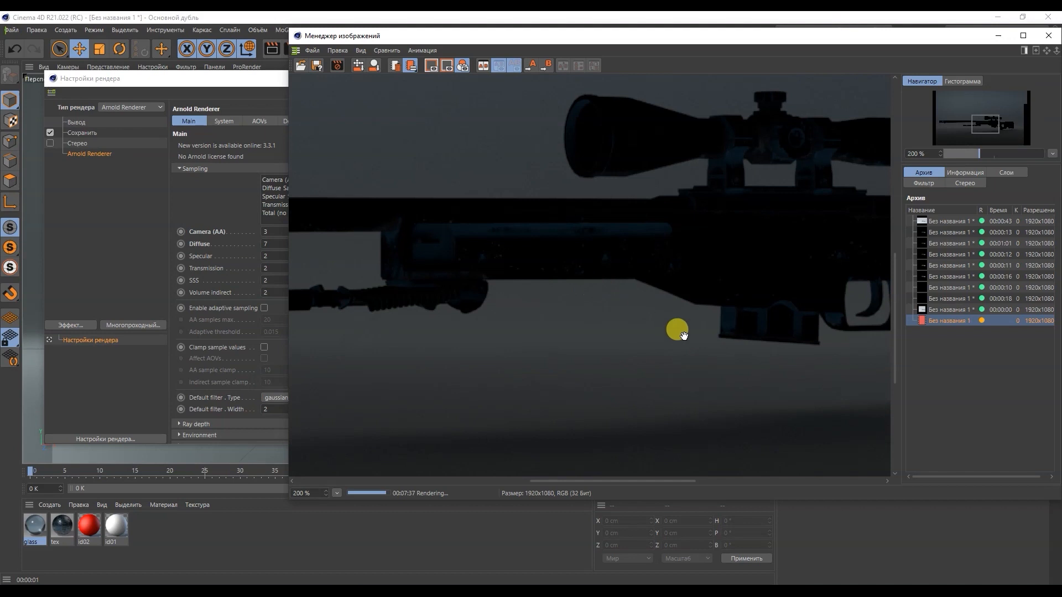
- Stop the running render before it finishes and confirm the cancellation
scroll(590, 369, "down", 2)
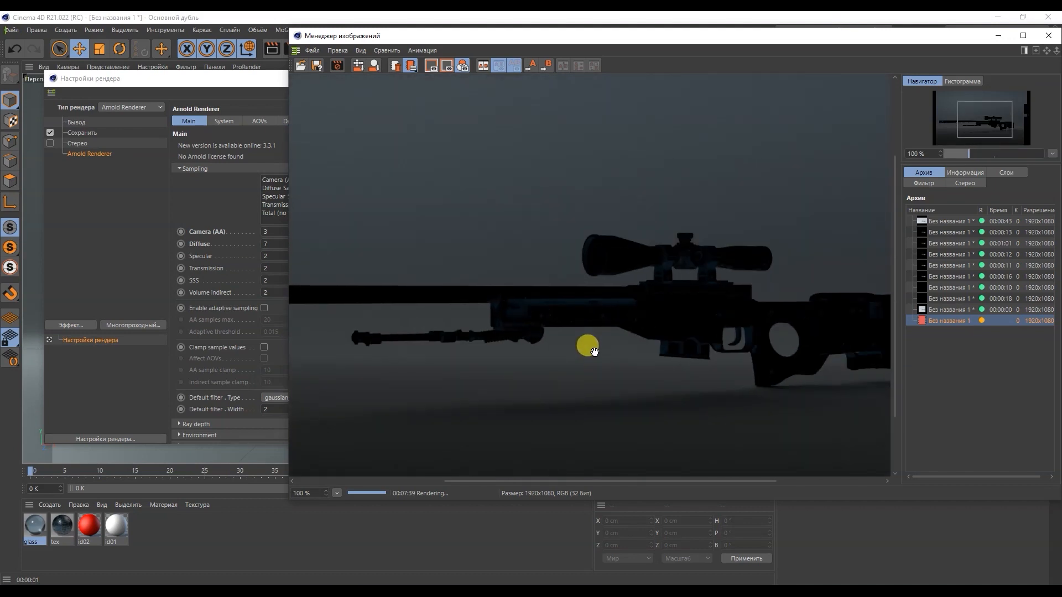
left_click(346, 71)
left_click(559, 344)
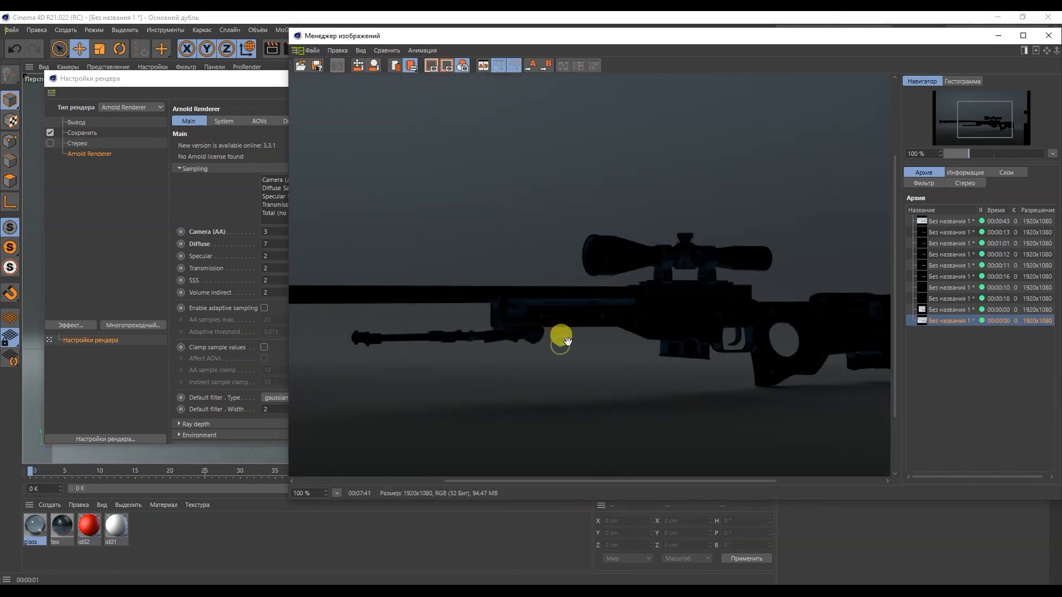
scroll(572, 334, "down", 1)
scroll(572, 335, "down", 1)
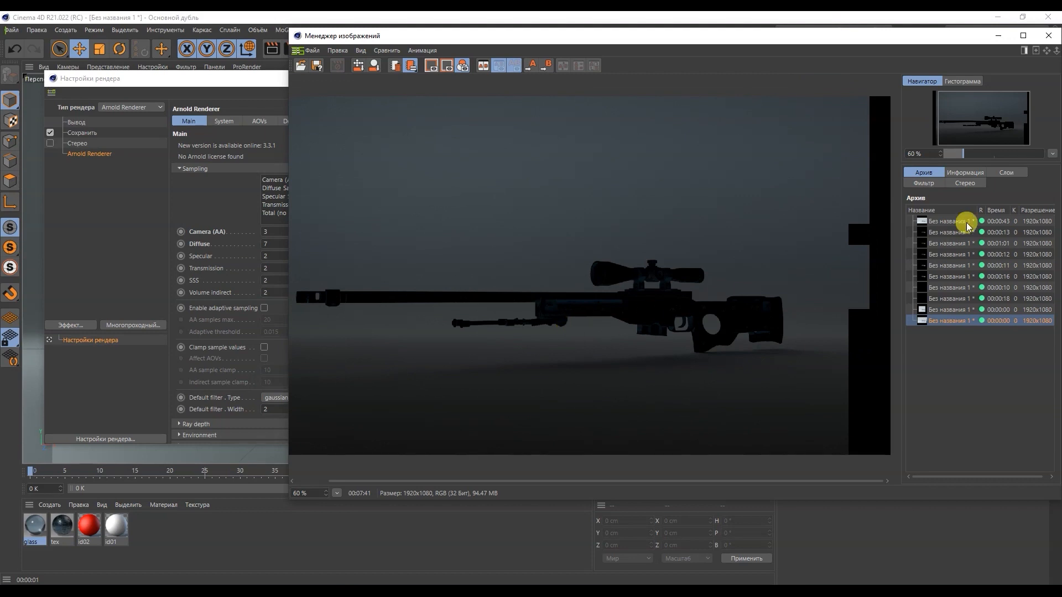
- Display the stopped render's specular_indirect pass and examine the noise on the rifle's scope, body and stock
left_click(1002, 173)
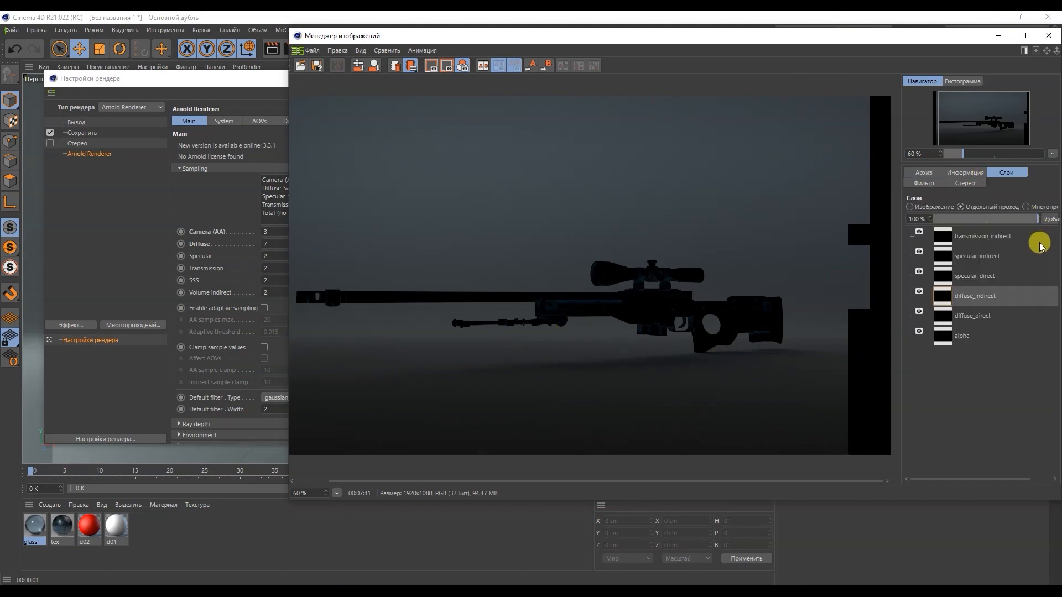
left_click(1023, 255)
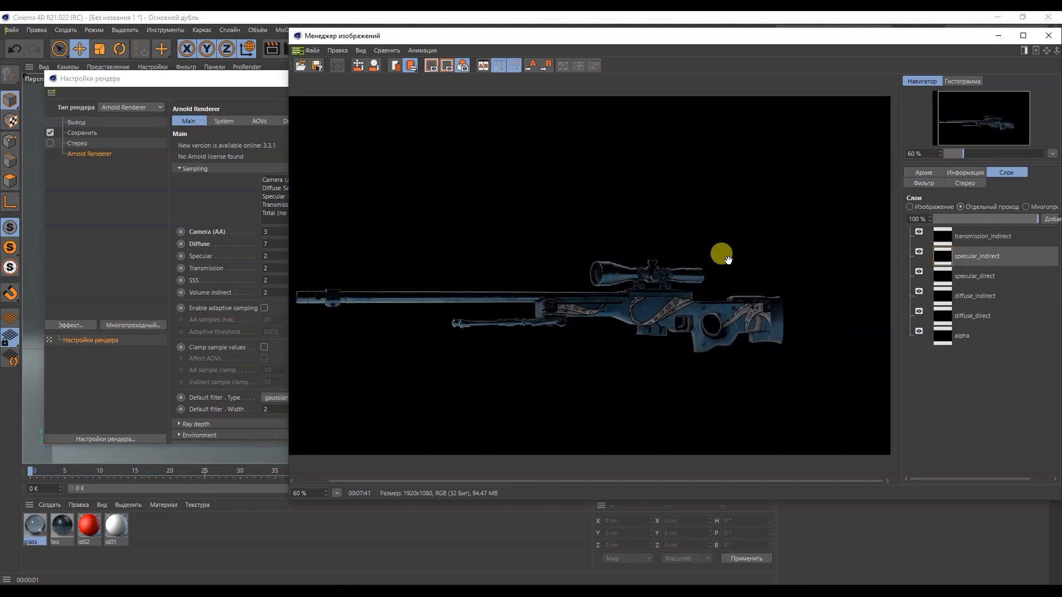
scroll(653, 293, "up", 4)
scroll(631, 307, "up", 3)
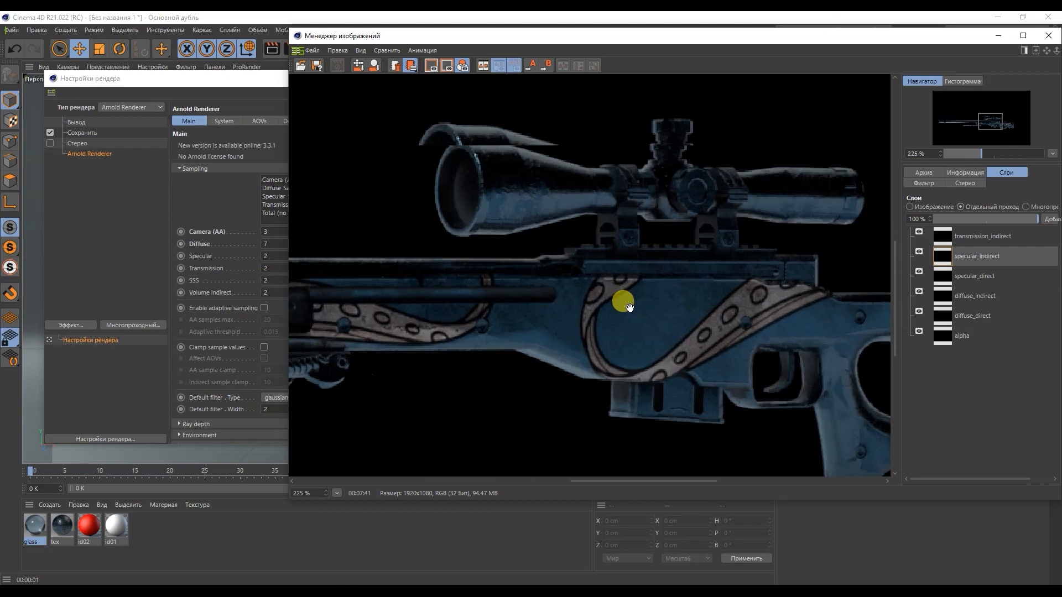
scroll(837, 422, "down", 3)
scroll(834, 429, "up", 4)
scroll(832, 427, "up", 1)
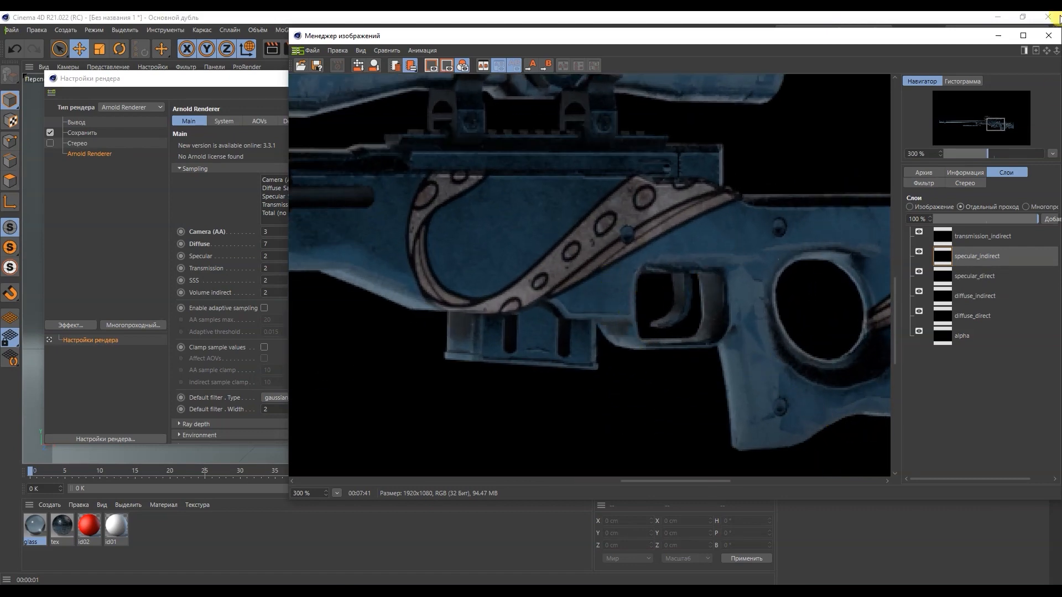
- Set the Arnold Renderer's Specular and Diffuse samples to 5 each
left_click(1047, 35)
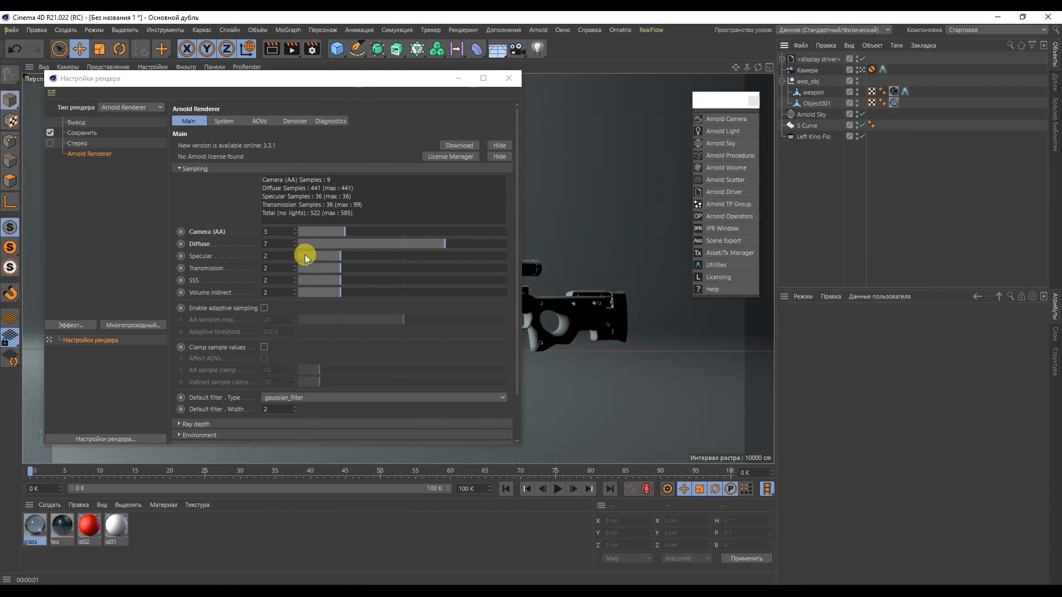
left_click_drag(385, 256, 403, 255)
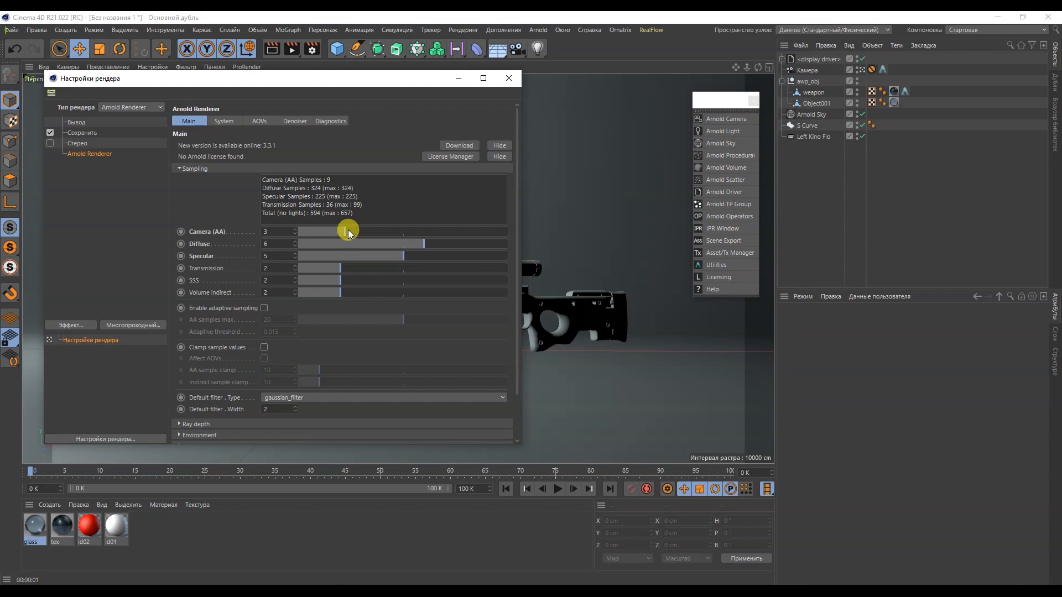
left_click(403, 243)
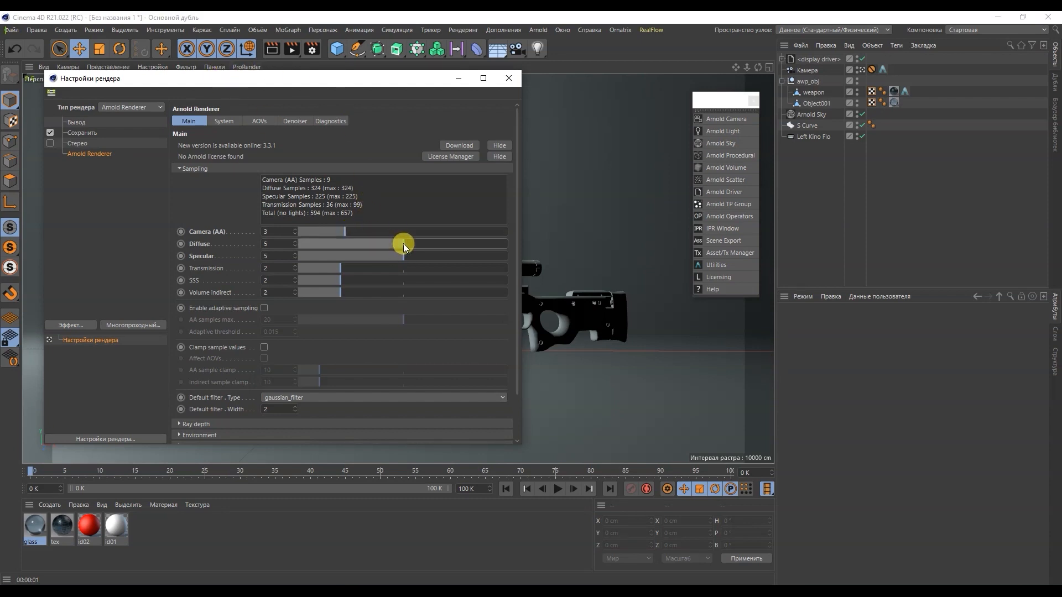
- Render the rifle with the new sample values and inspect its specular_indirect pass up close
left_click(292, 51)
scroll(595, 286, "down", 8)
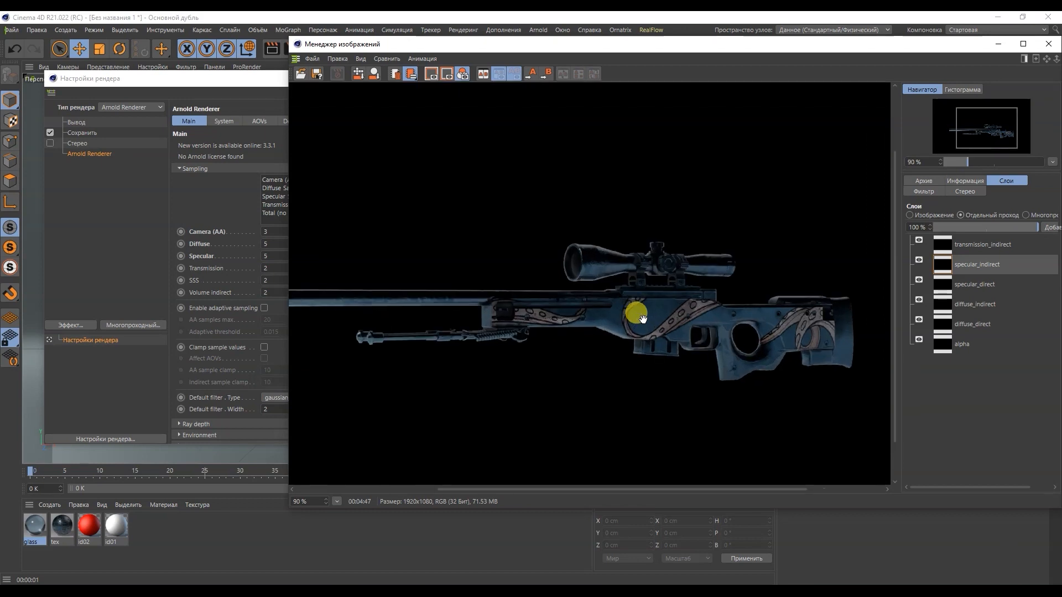
scroll(635, 313, "up", 5)
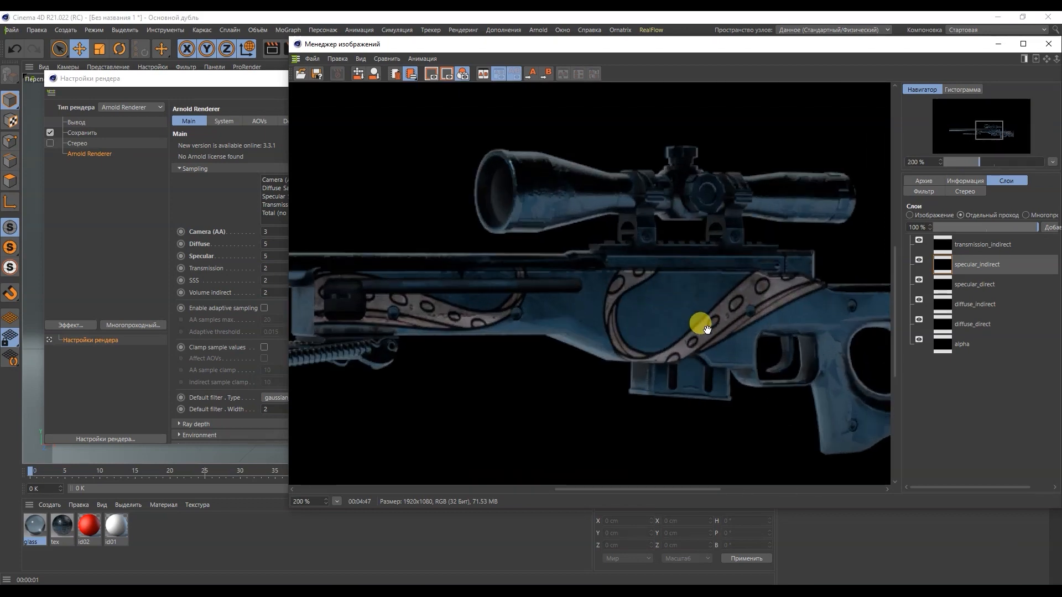
scroll(706, 328, "up", 1)
- Compare the specular_indirect noise on the rifle body between the previous archived render and the newest one
left_click(923, 181)
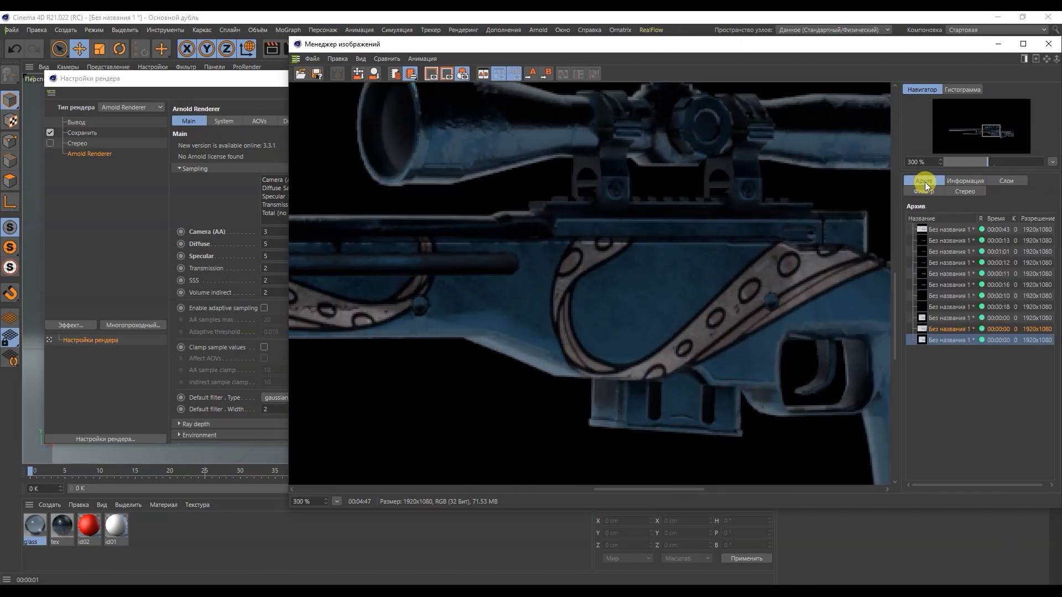
left_click(951, 328)
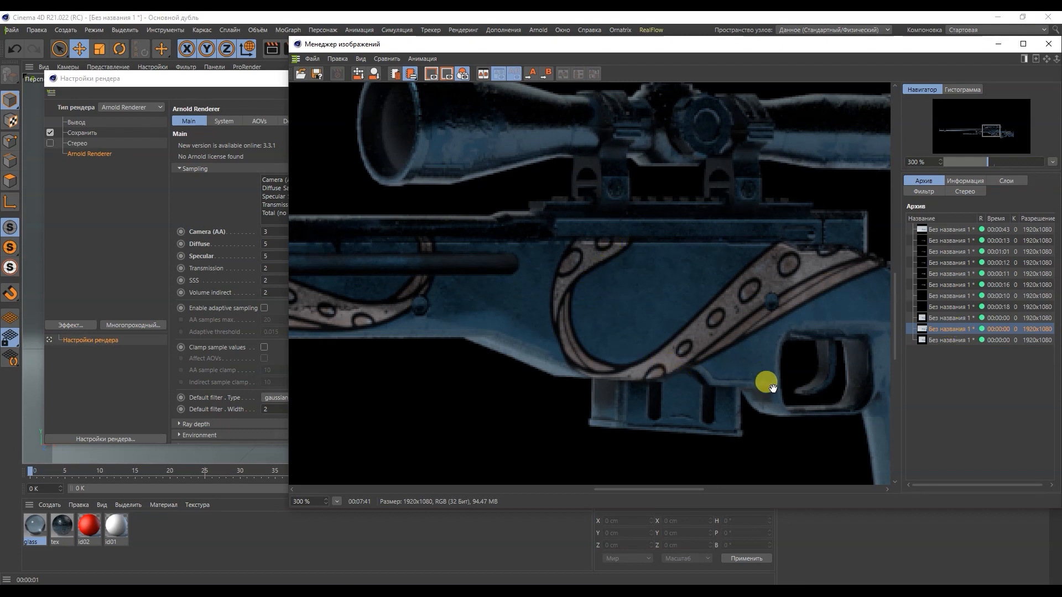
left_click(950, 340)
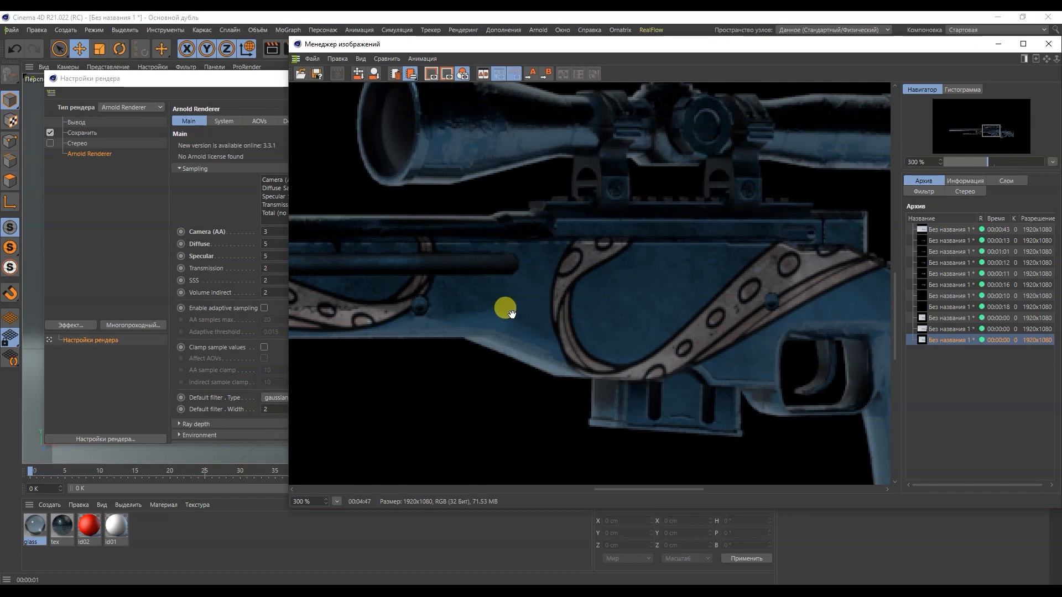
scroll(522, 303, "down", 6)
scroll(529, 310, "down", 1)
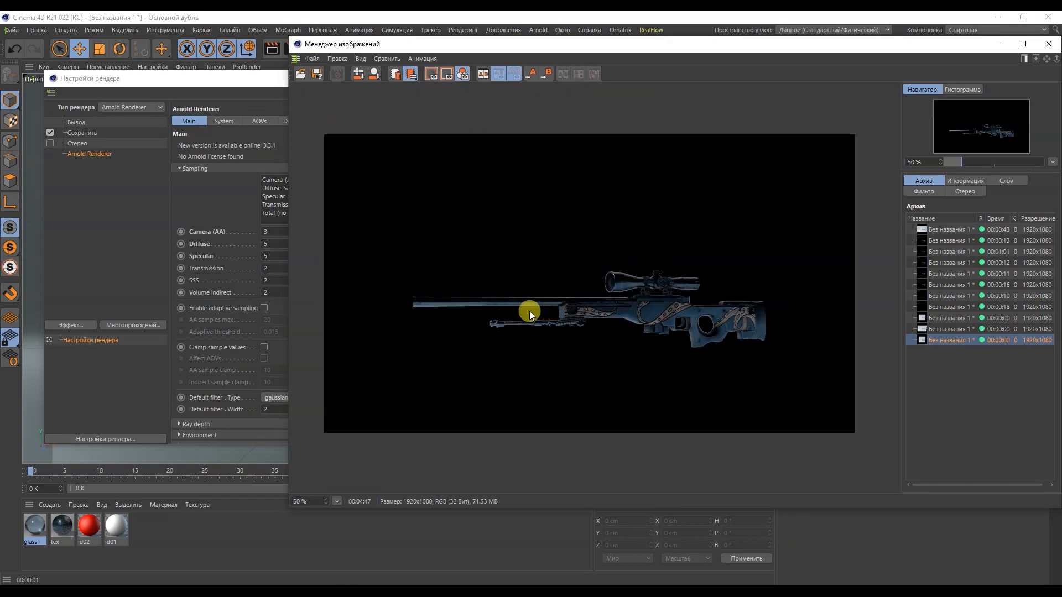
- Display the newest render's transmission_indirect pass, and close the Picture Viewer after checking it
left_click(1005, 181)
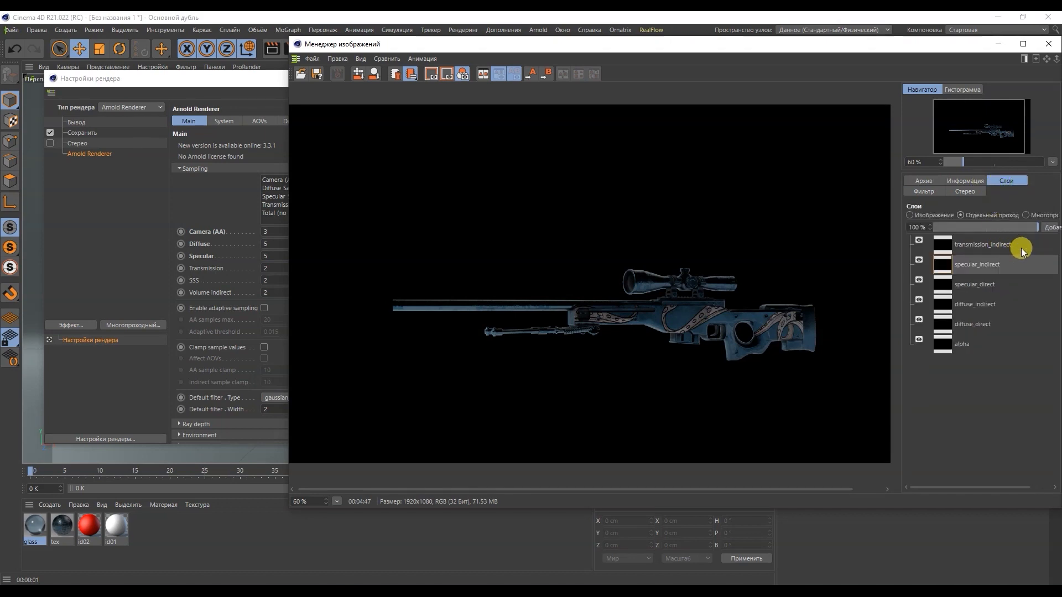
left_click(1022, 251)
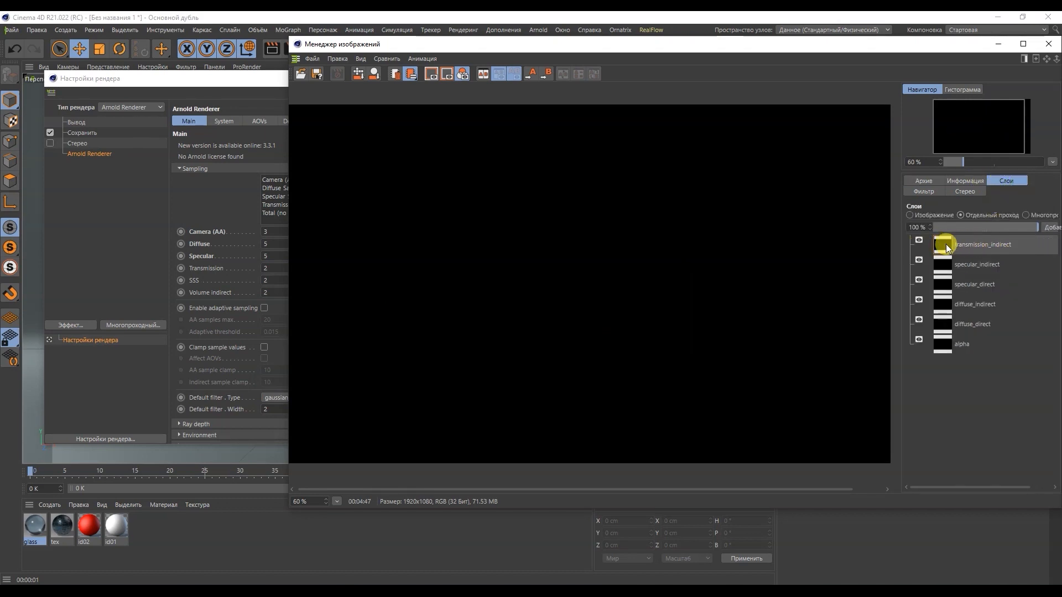
left_click(1046, 47)
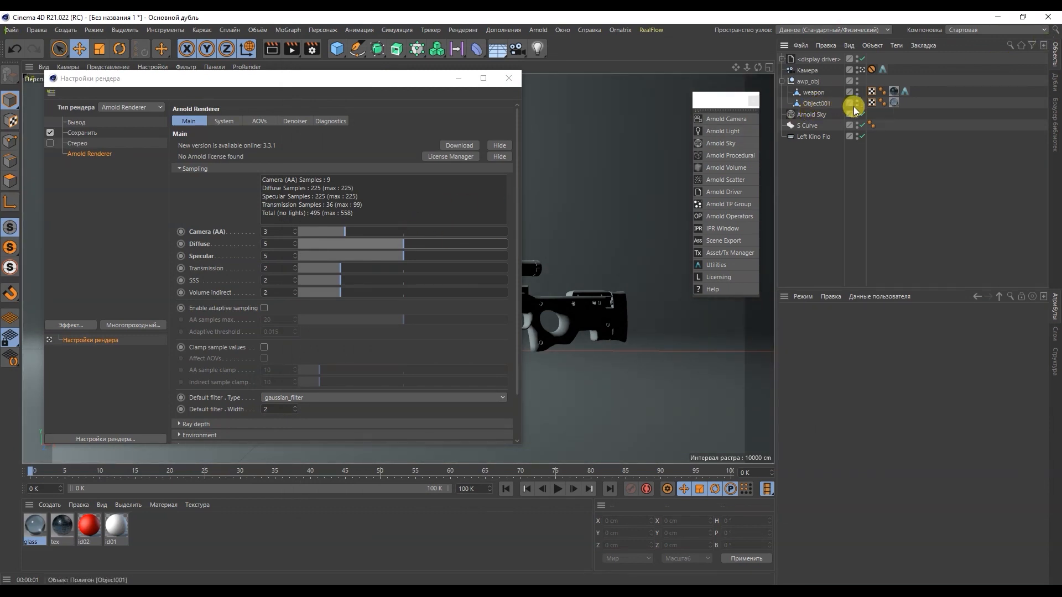
- Hide the weapon mesh and leave the scene camera to frame the scope's glass lens close up in the editor view
left_click(857, 92)
left_click_drag(391, 83, 862, 179)
left_click(860, 70)
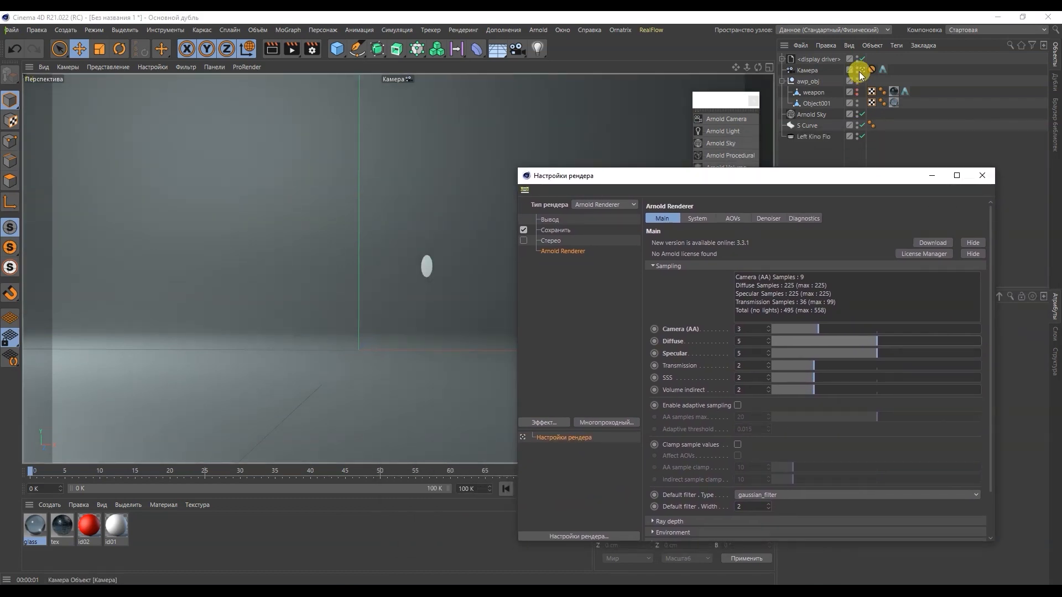
scroll(410, 295, "up", 15)
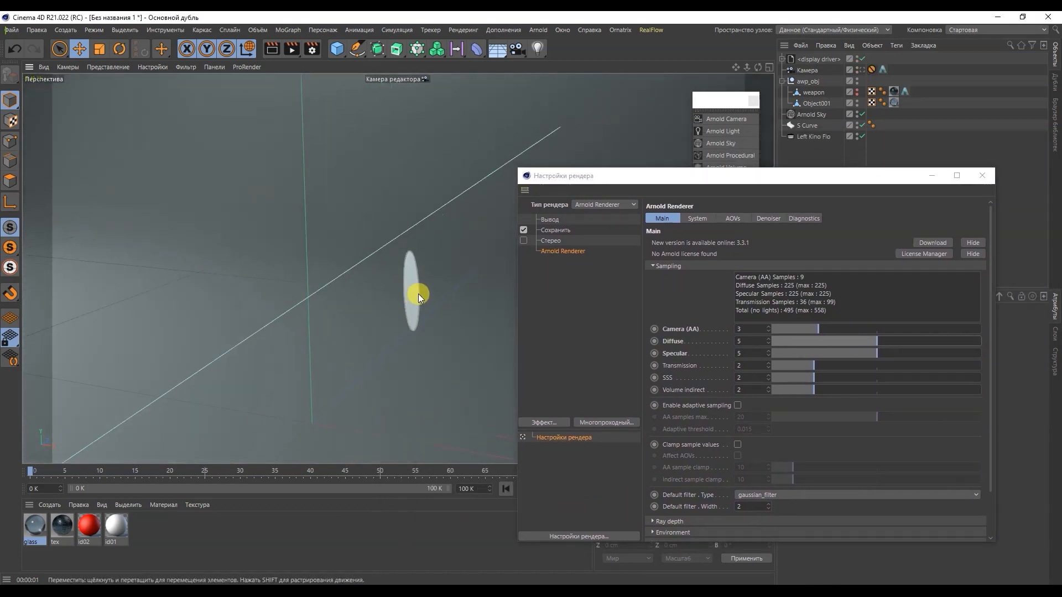
scroll(395, 298, "up", 5)
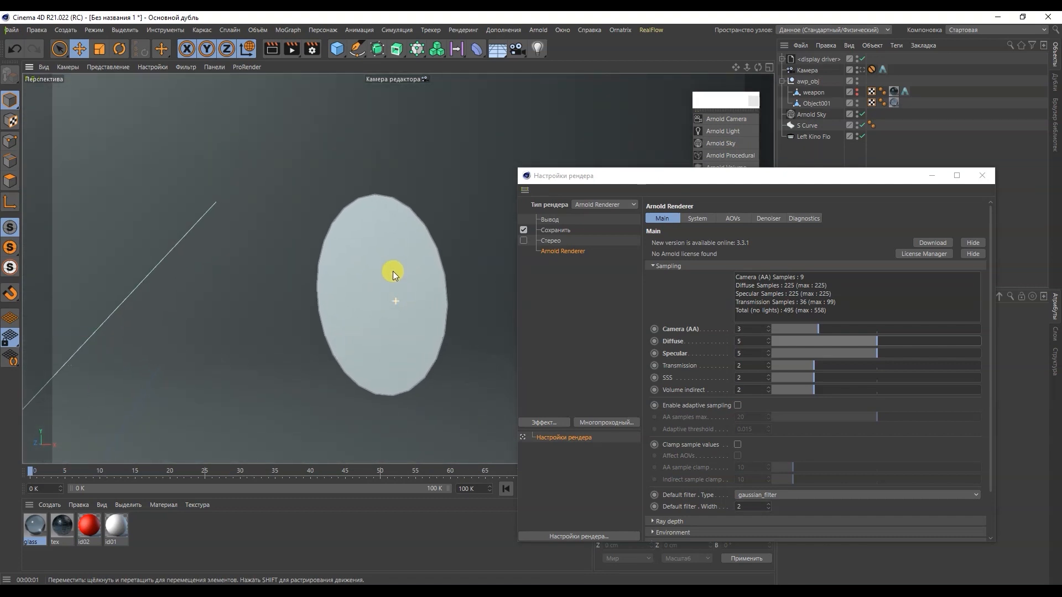
scroll(368, 288, "up", 6)
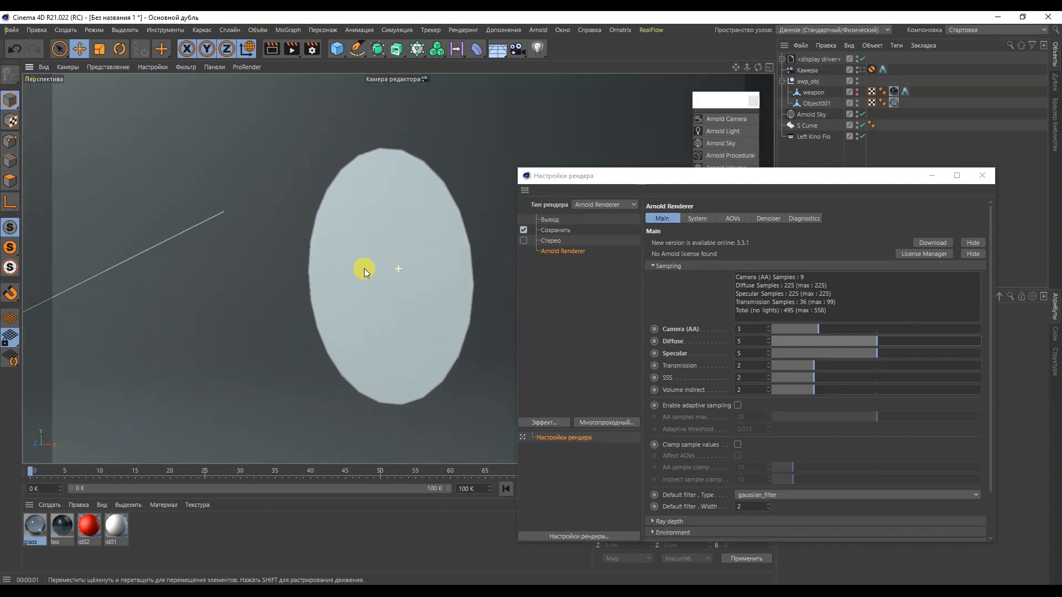
- Render the isolated scope lens with the current sampling settings and stop the render partway
left_click_drag(739, 180, 724, 137)
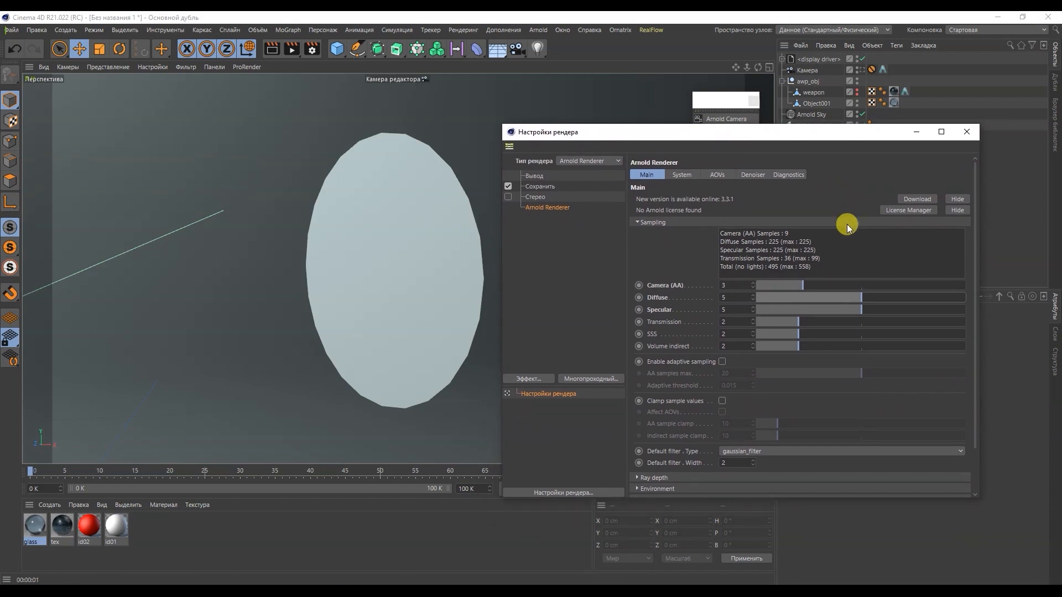
left_click(294, 51)
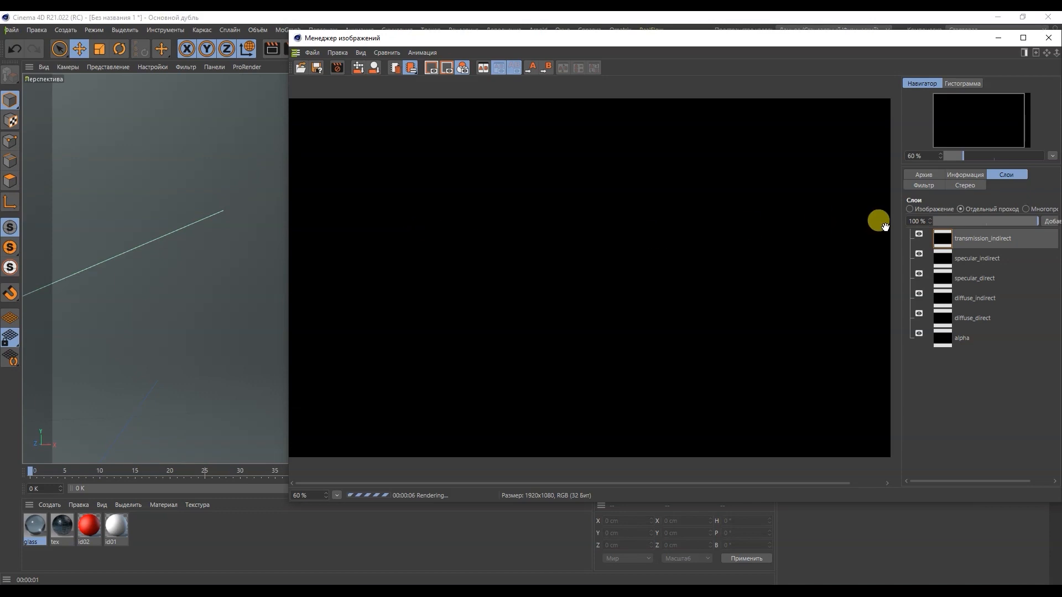
scroll(587, 265, "down", 2)
scroll(587, 265, "up", 1)
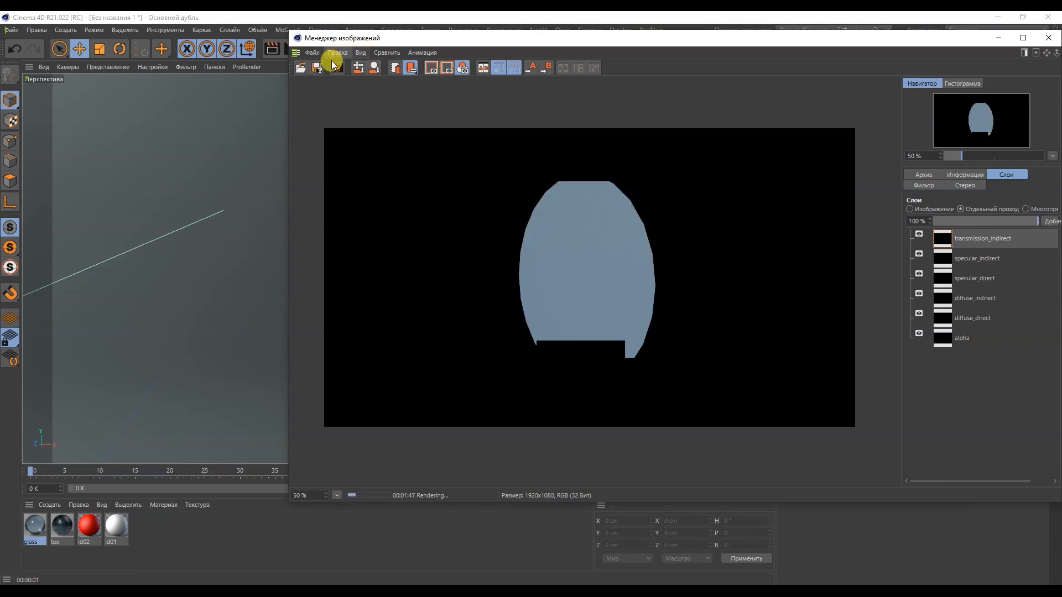
left_click(337, 64)
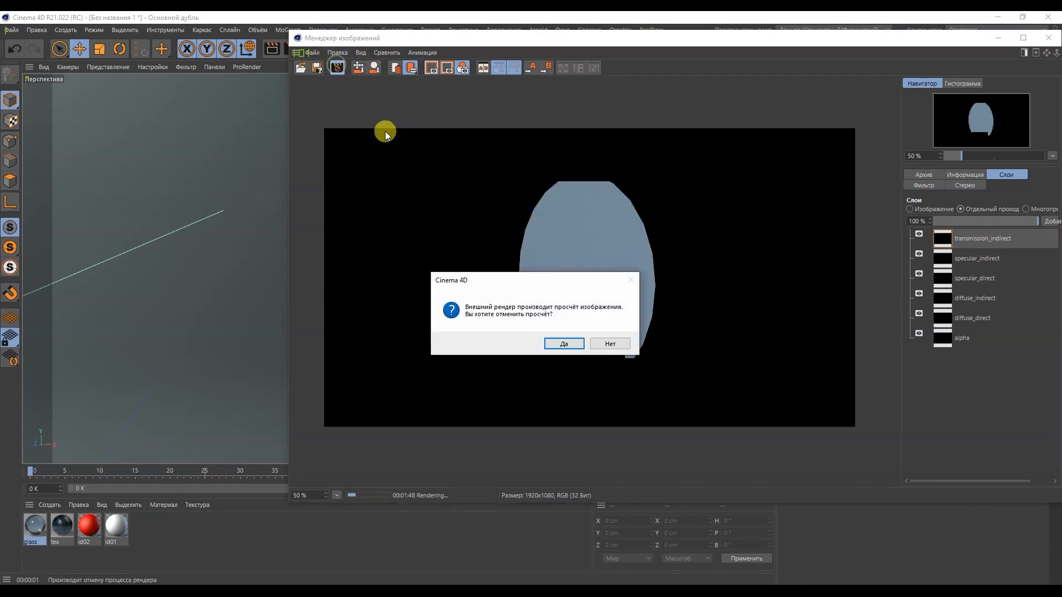
left_click(562, 343)
- Inspect the noise on the lens in the stopped render's transmission_indirect pass, and close the Picture Viewer
scroll(564, 267, "up", 4)
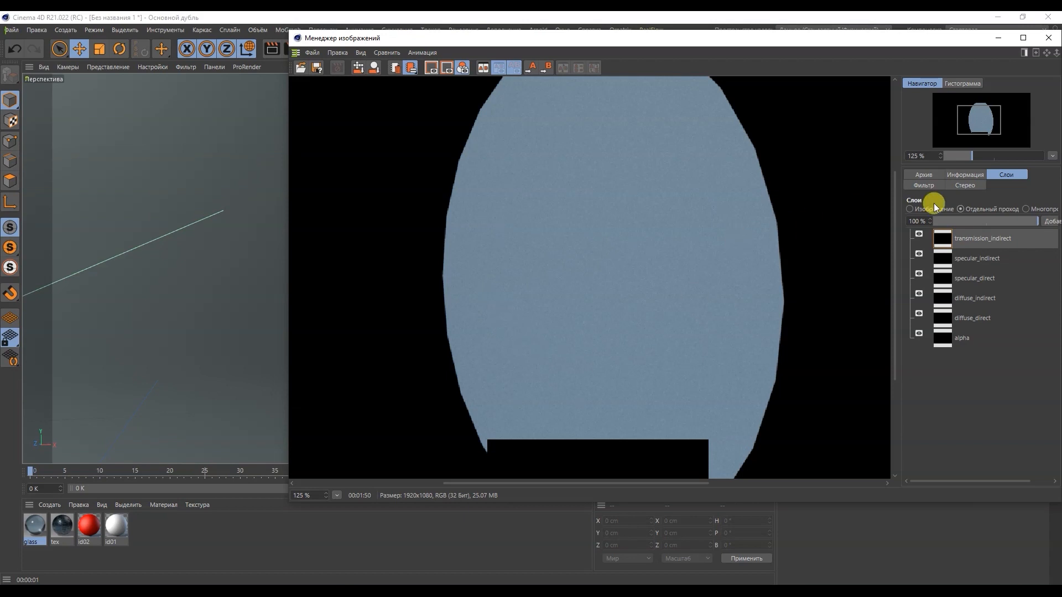
scroll(670, 272, "down", 3)
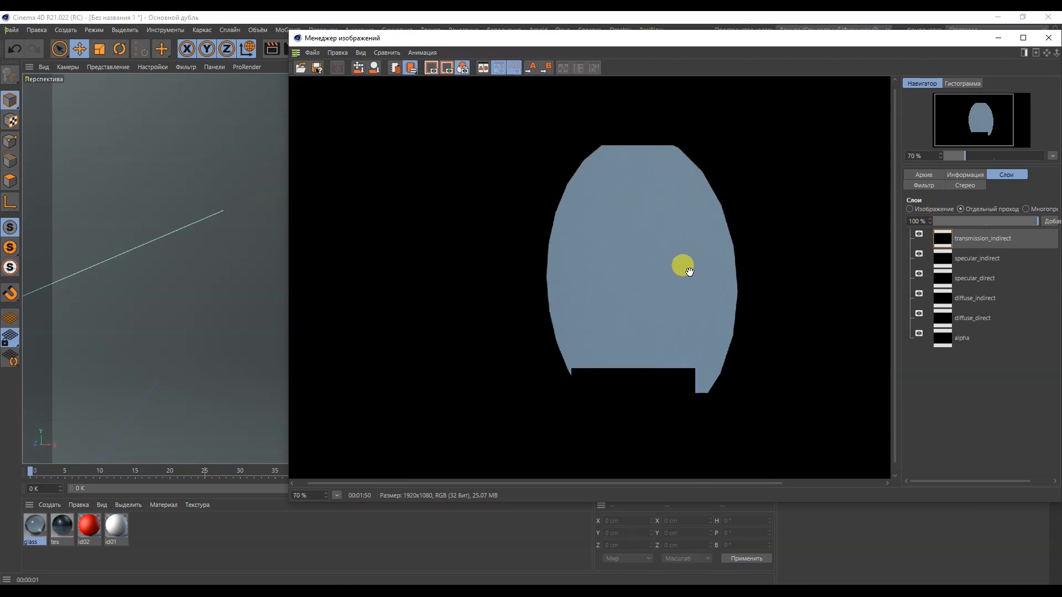
left_click(1049, 37)
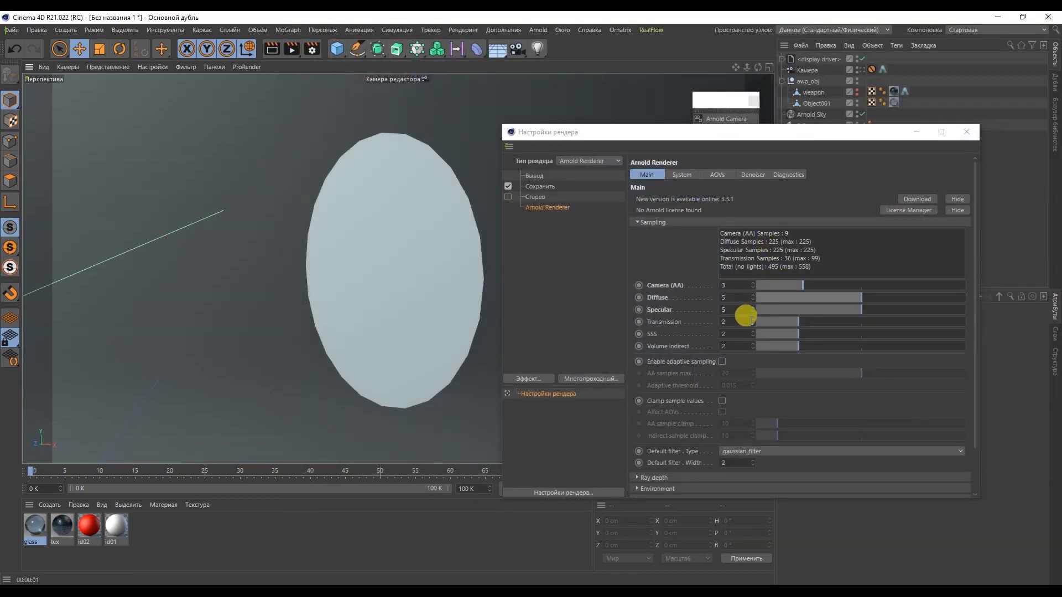
- Set the Transmission samples to 4 and render the lens again, stopping once the whole lens is drawn
left_click(752, 320)
left_click(752, 319)
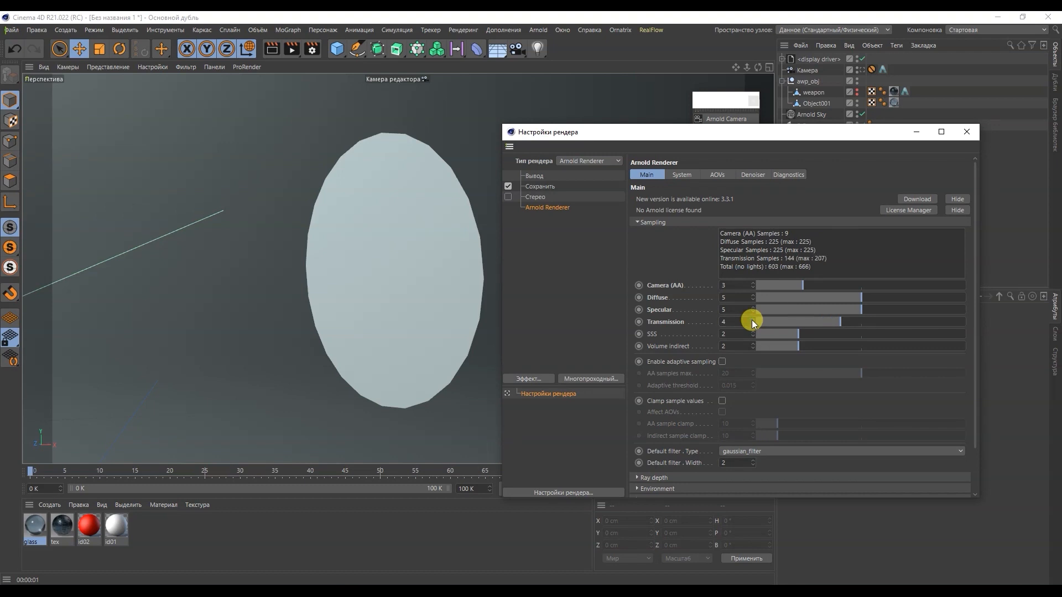
left_click(966, 132)
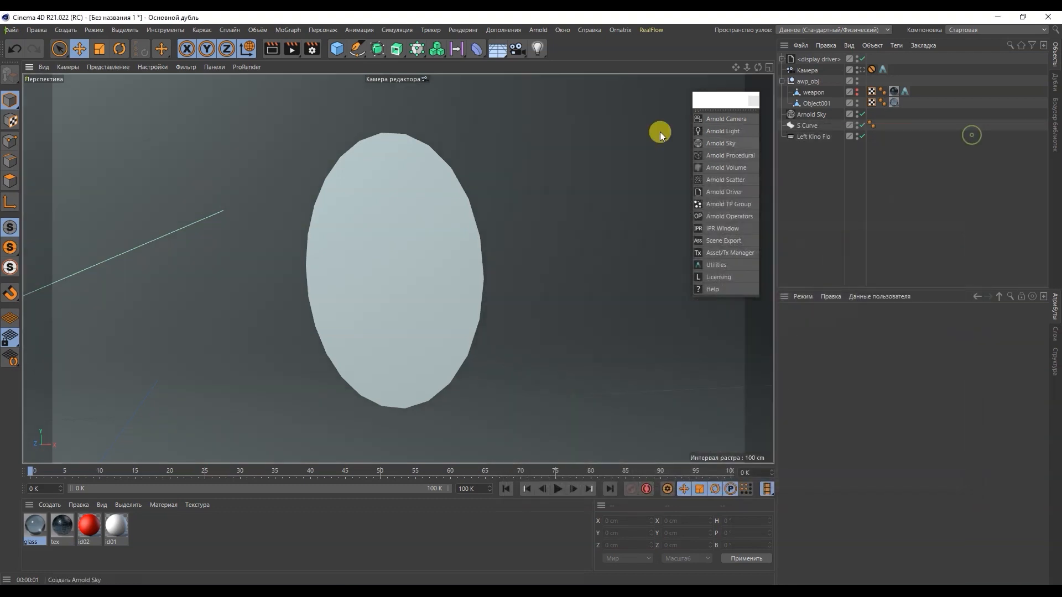
left_click(290, 50)
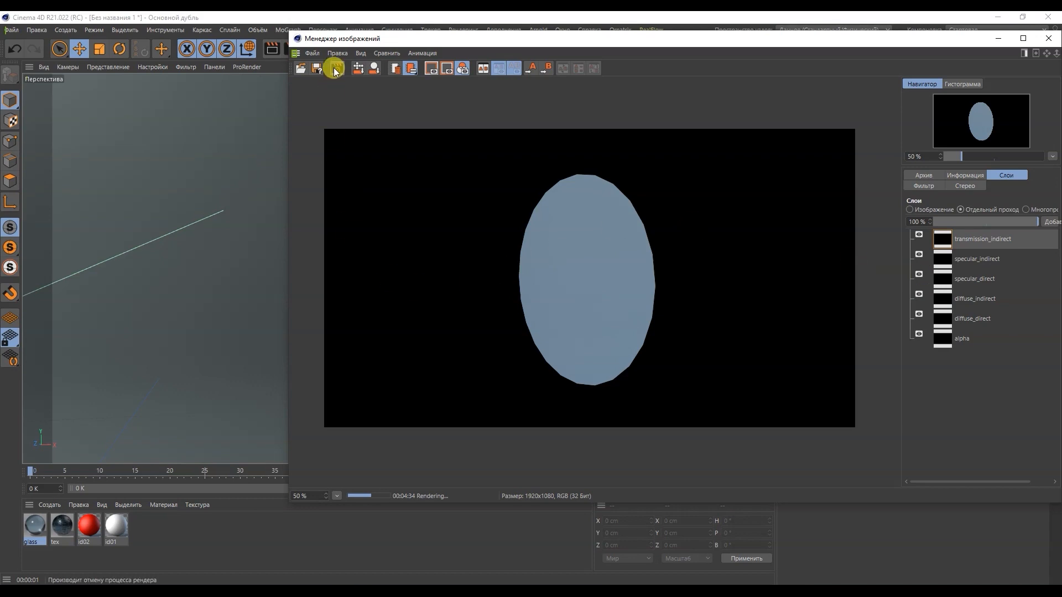
left_click(334, 71)
left_click(579, 341)
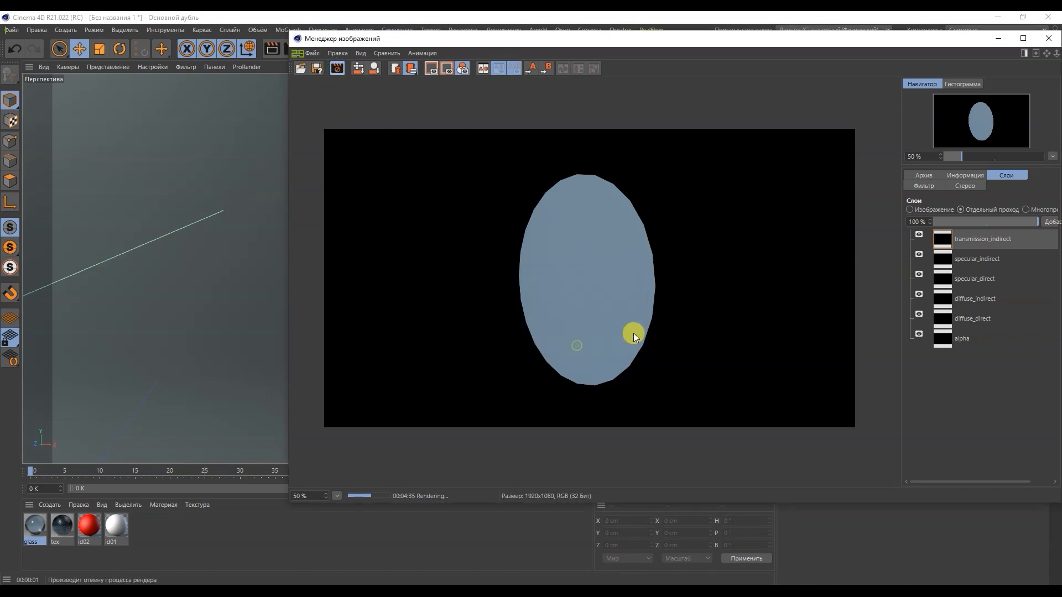
- Compare the transmission noise on the lens between the previous archived render and the newest one, and close the Picture Viewer
left_click(927, 174)
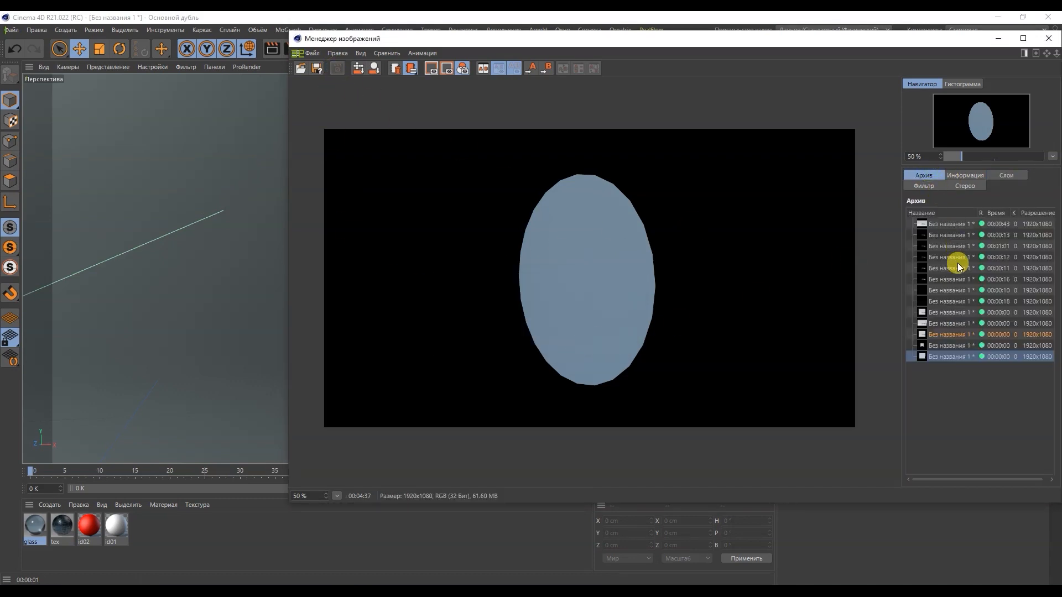
left_click(961, 344)
scroll(575, 237, "up", 2)
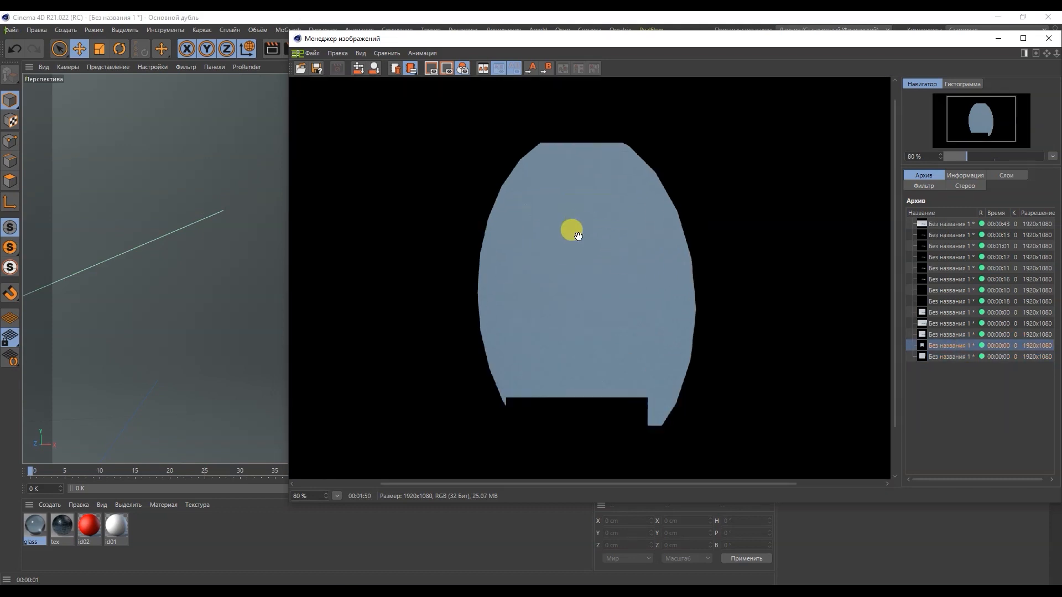
left_click(943, 357)
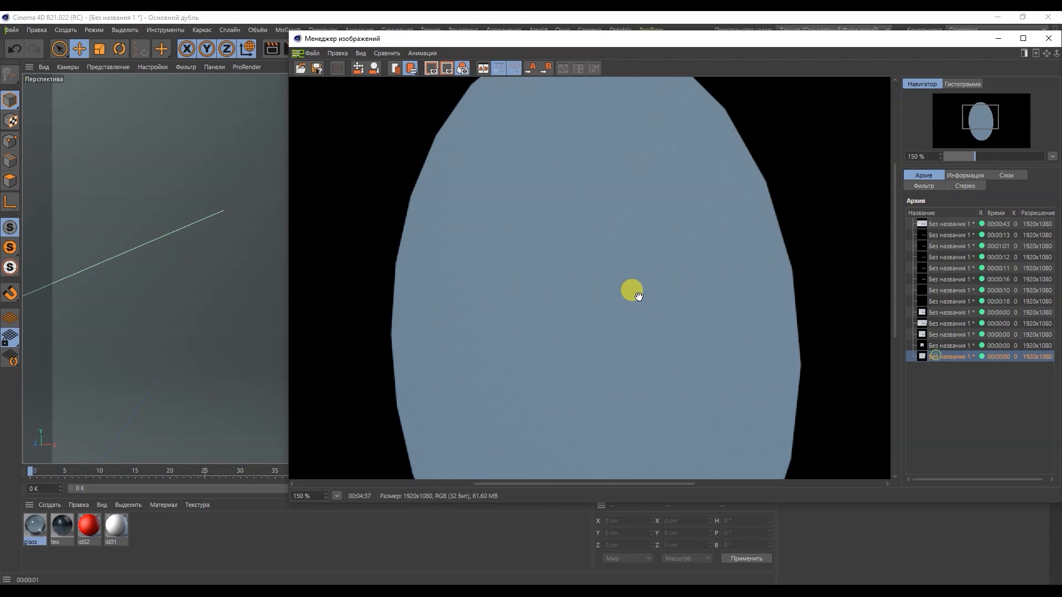
scroll(633, 291, "down", 2)
left_click(1049, 38)
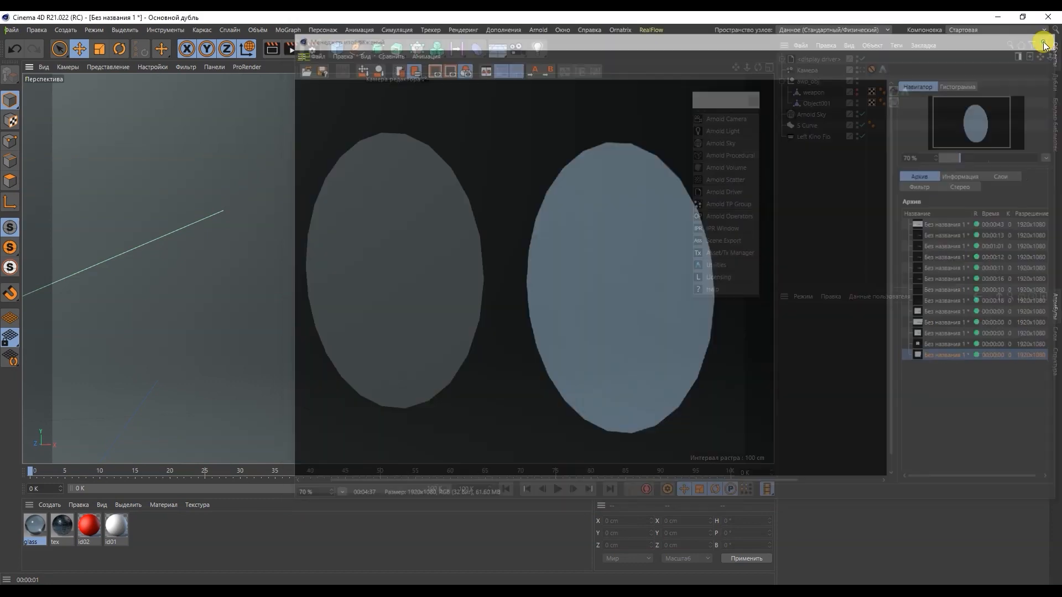
- Unhide the weapon mesh, look through the scene camera again and render the full rifle
left_click(856, 91)
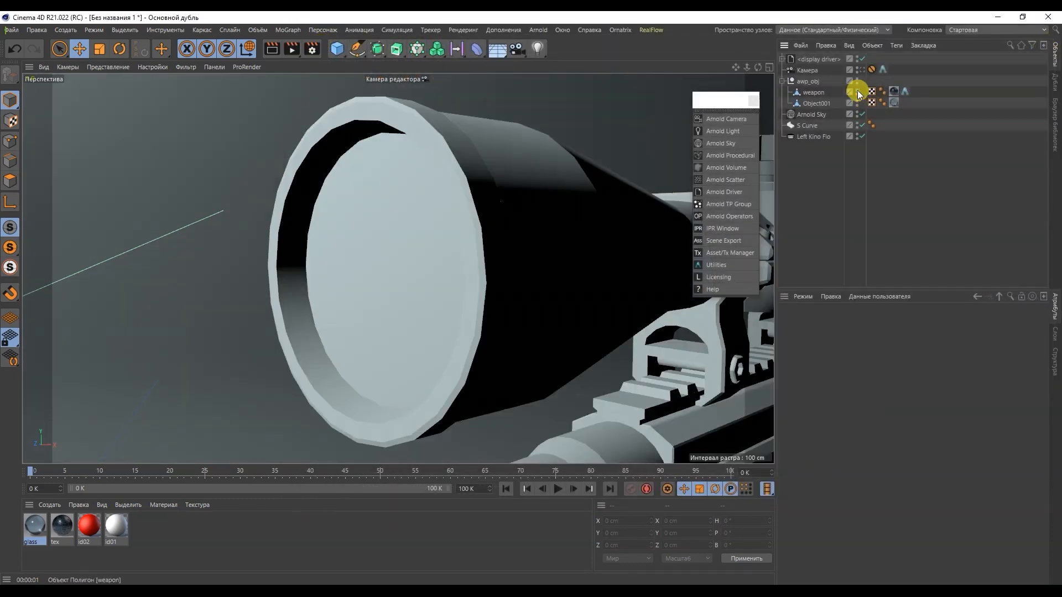
left_click(860, 69)
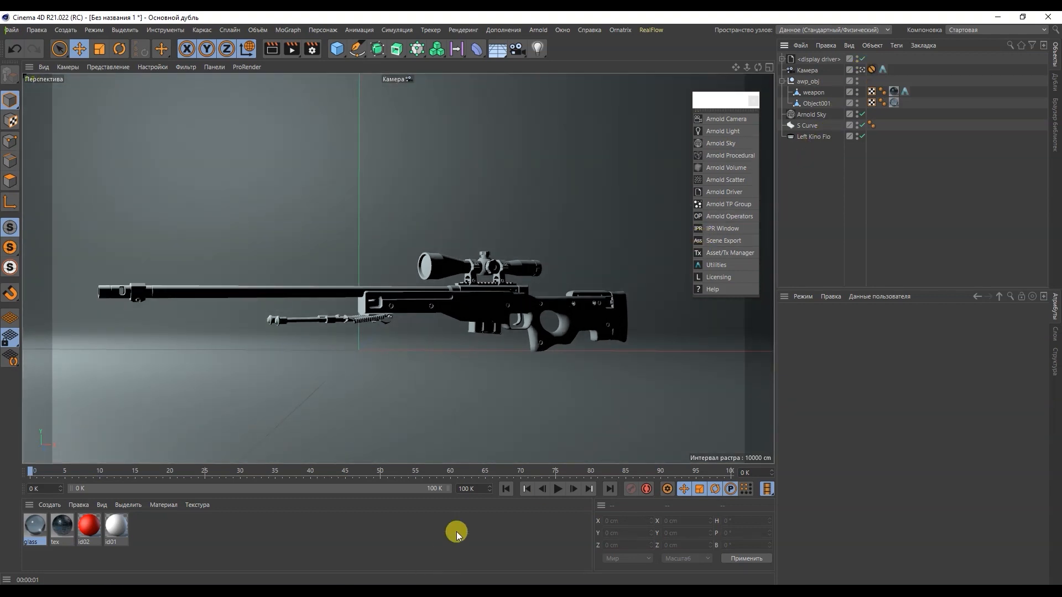
left_click(293, 49)
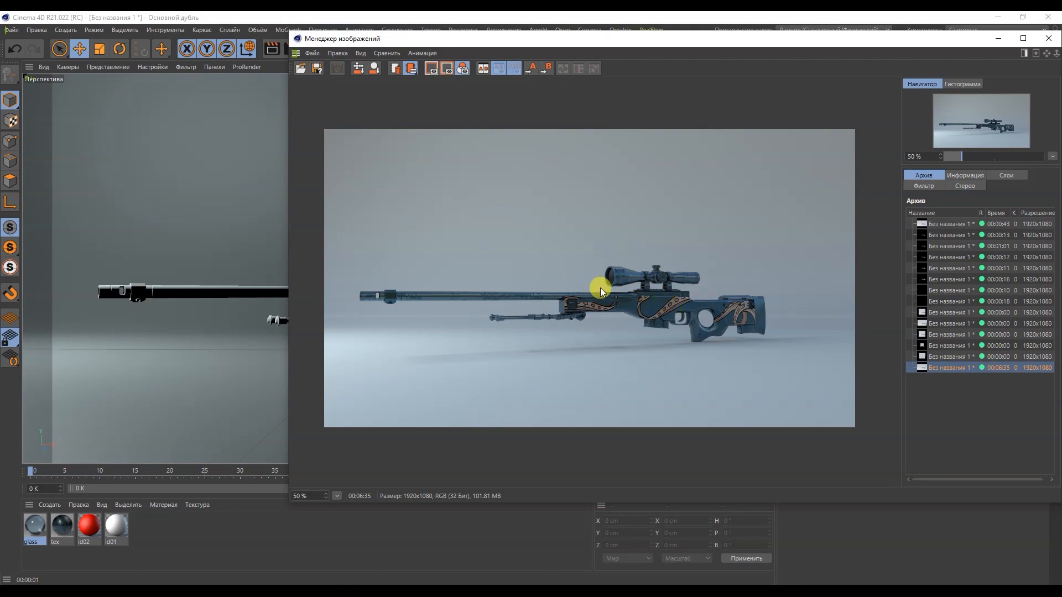
- Compare the overall noise between the newest full rifle render and the first archived one, and close the Picture Viewer
scroll(599, 289, "up", 3)
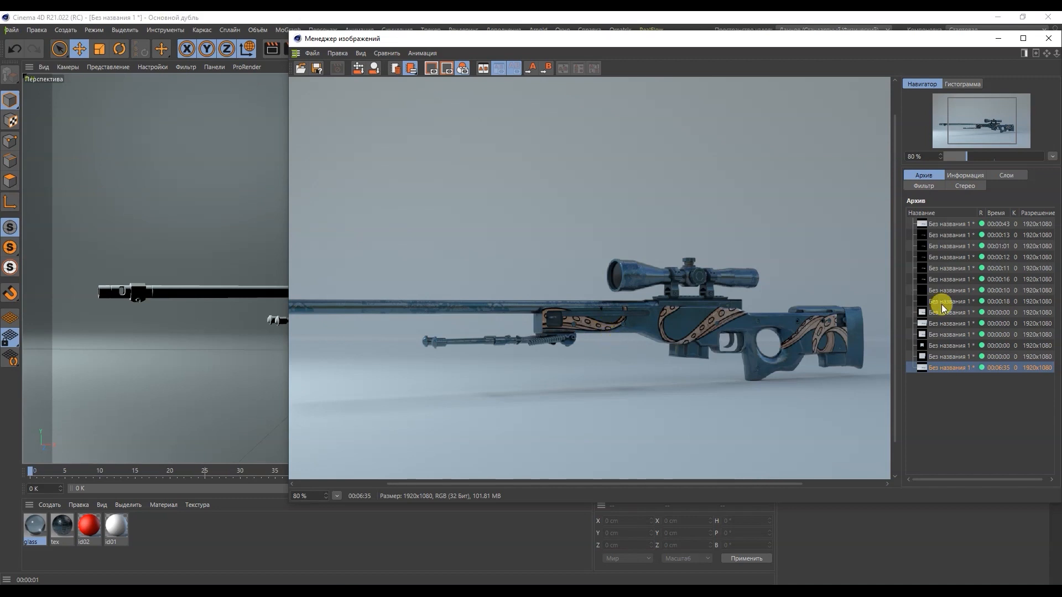
left_click(946, 223)
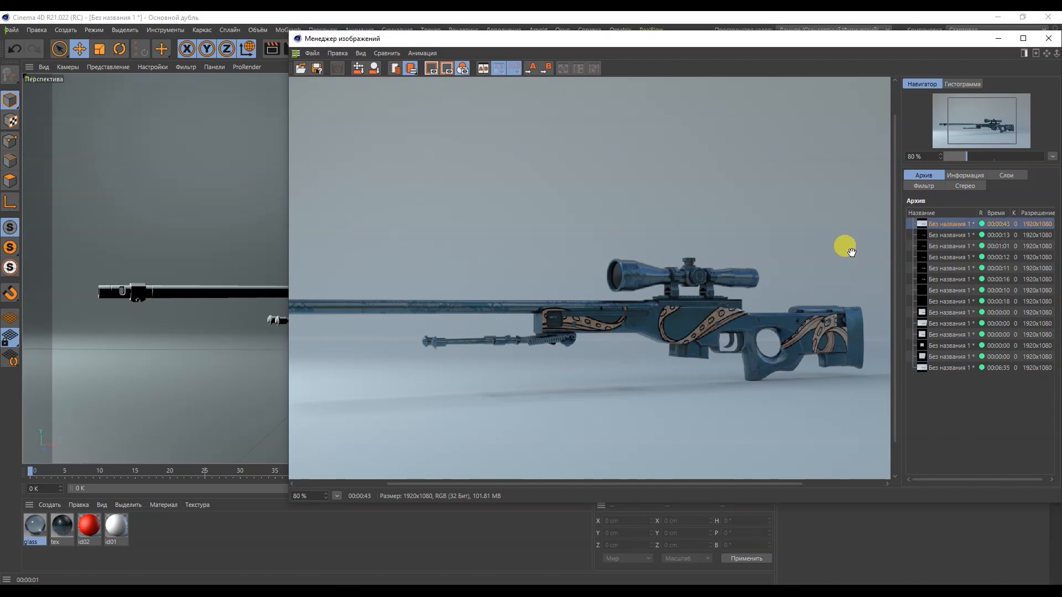
scroll(548, 318, "up", 5)
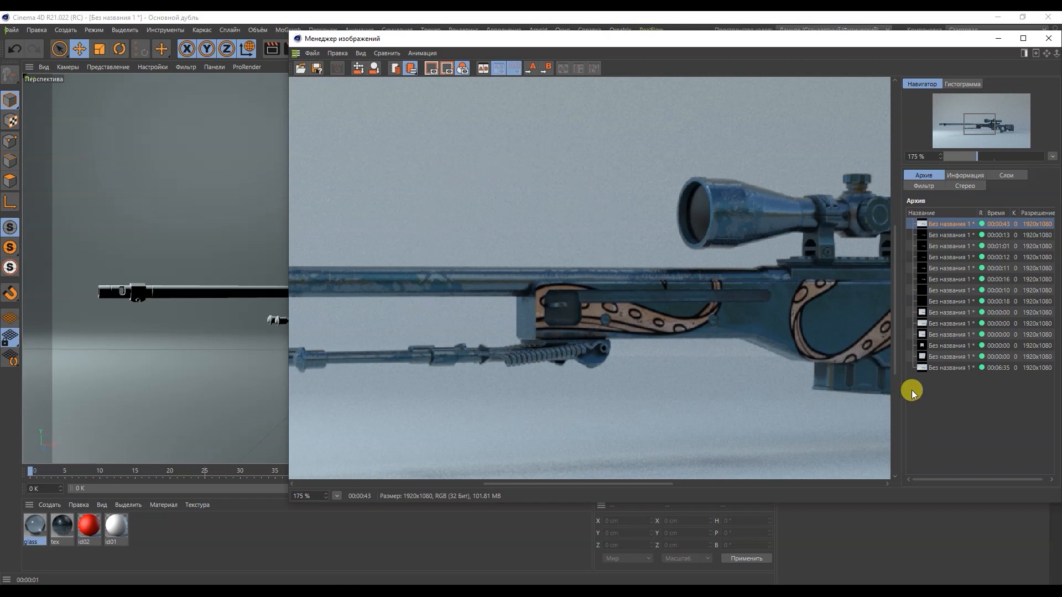
left_click(940, 367)
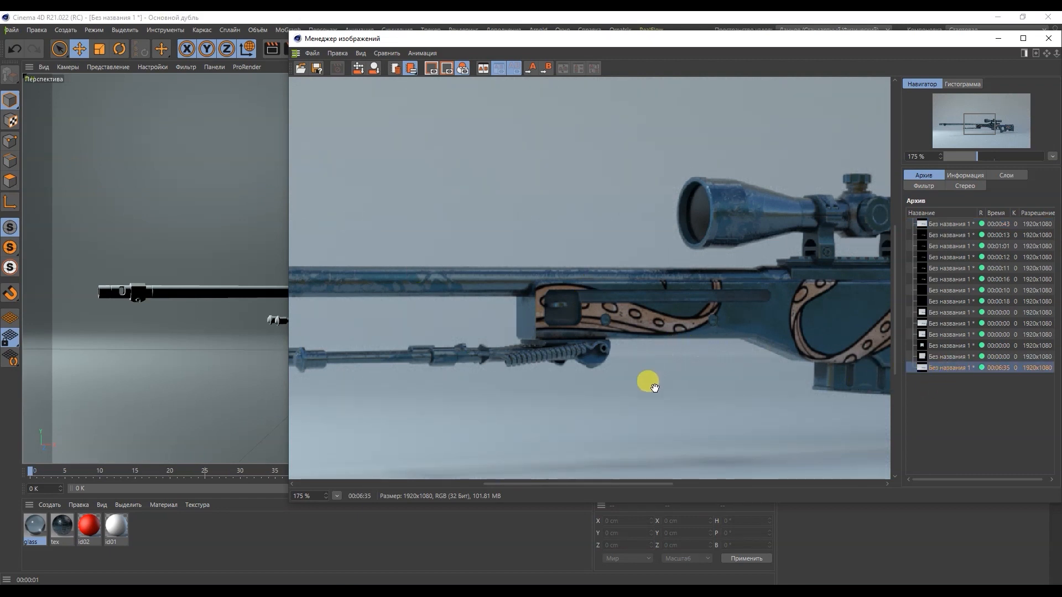
scroll(562, 294, "down", 3)
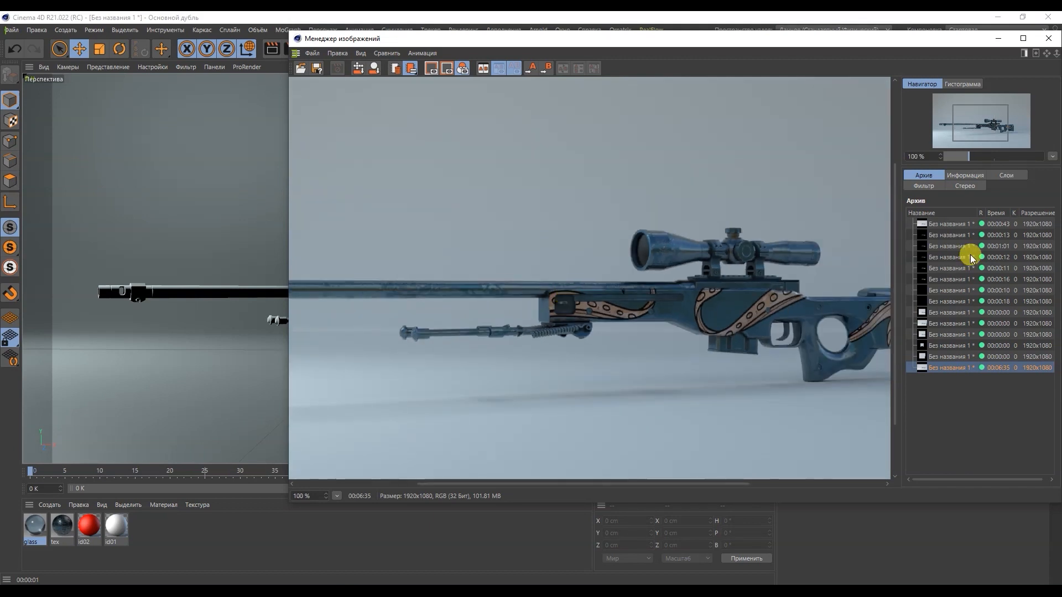
left_click(965, 225)
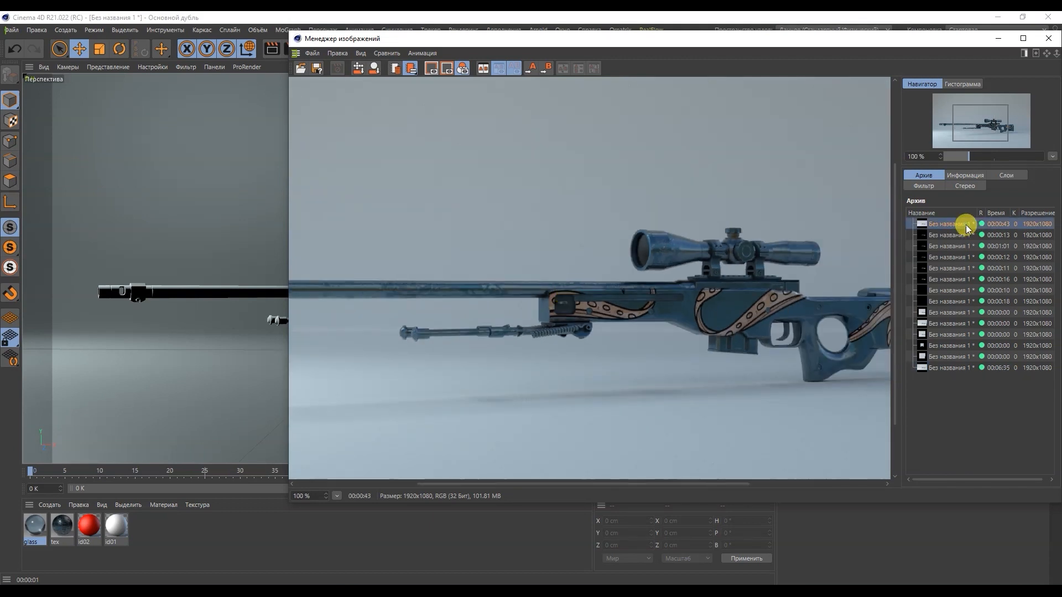
left_click(956, 367)
scroll(716, 329, "down", 2)
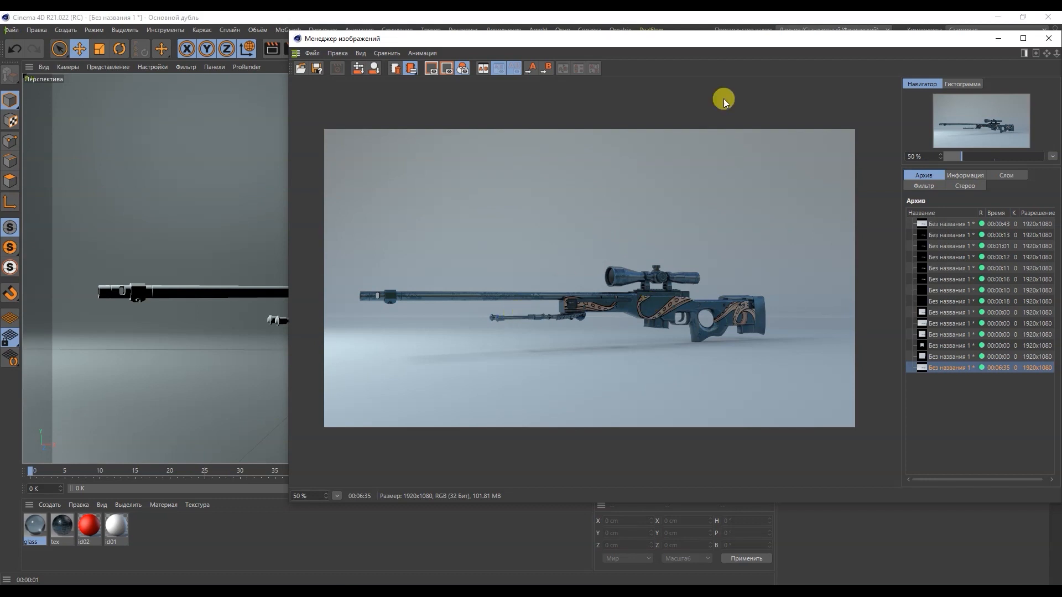
left_click_drag(777, 38, 660, 39)
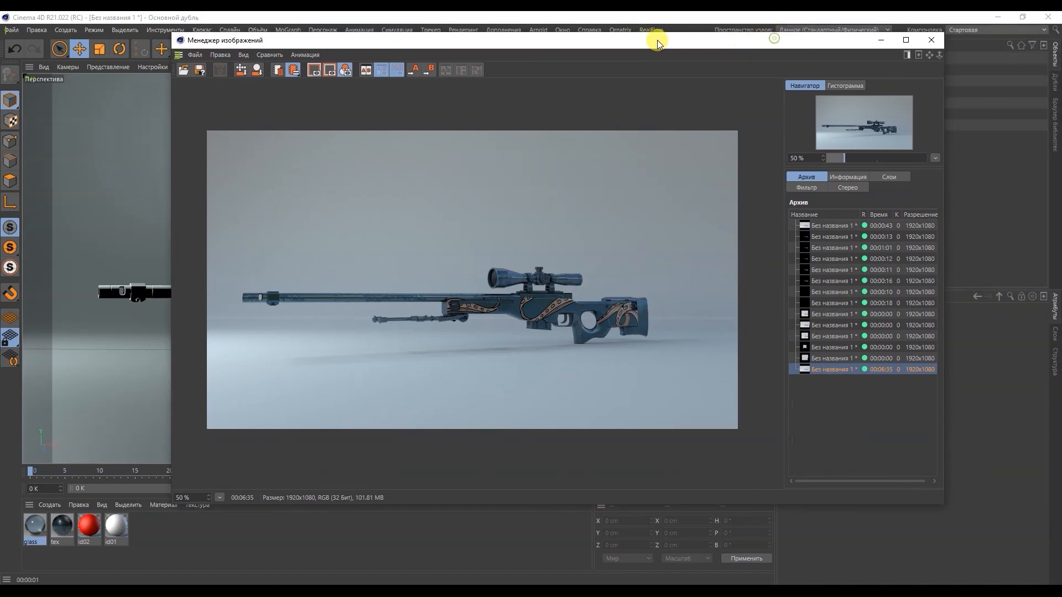
left_click(933, 40)
- Switch Arnold's render device to GPU in the render settings
left_click(313, 50)
left_click_drag(424, 41, 312, 45)
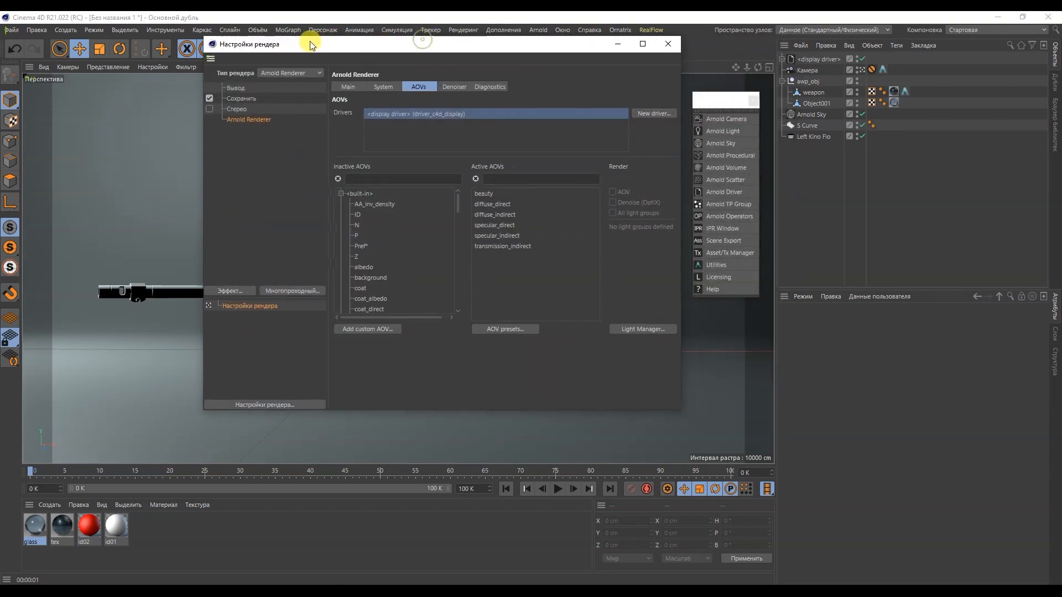
left_click(374, 88)
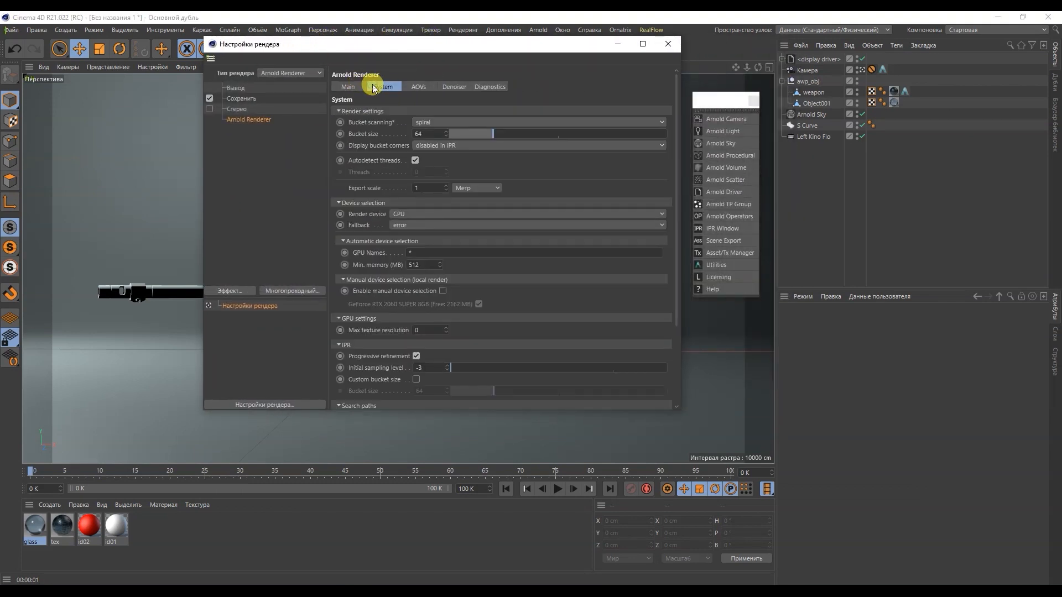
left_click(403, 214)
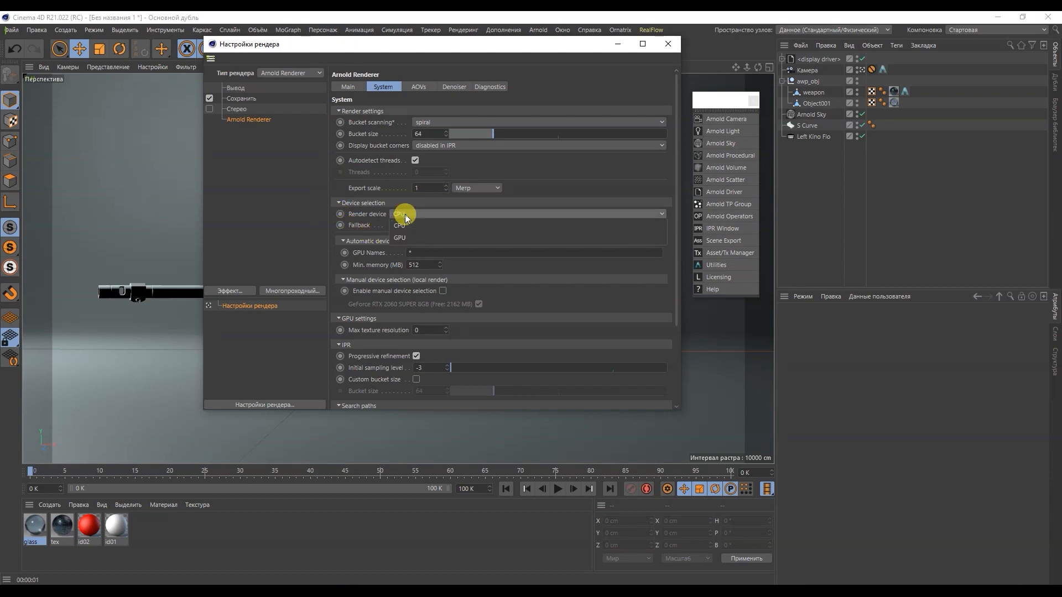
left_click(399, 237)
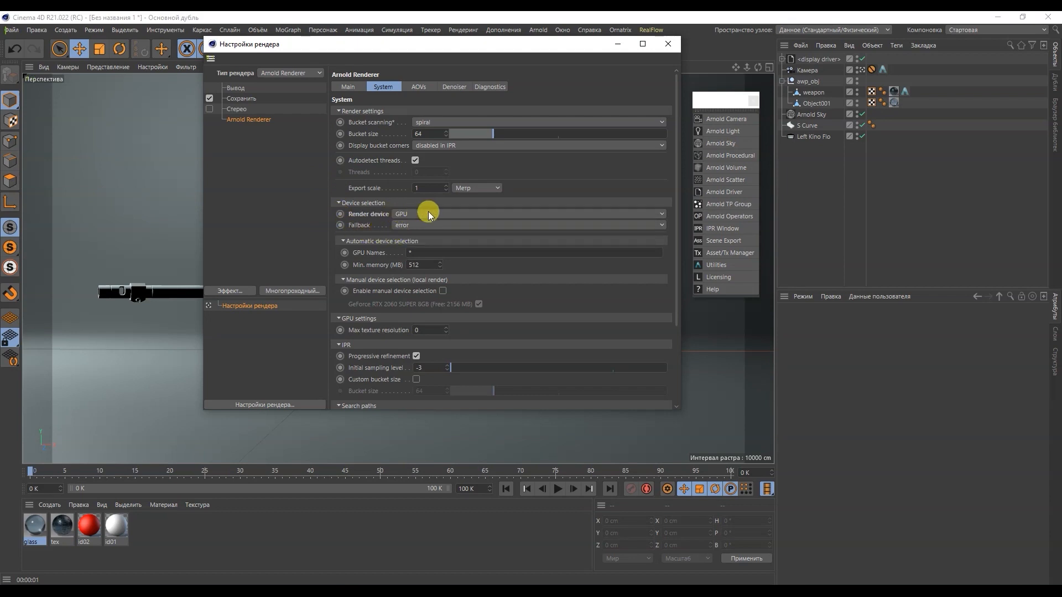
- Check which sampling options remain available for GPU rendering and the Arnold Sky's light samples, and close the render settings
left_click(354, 87)
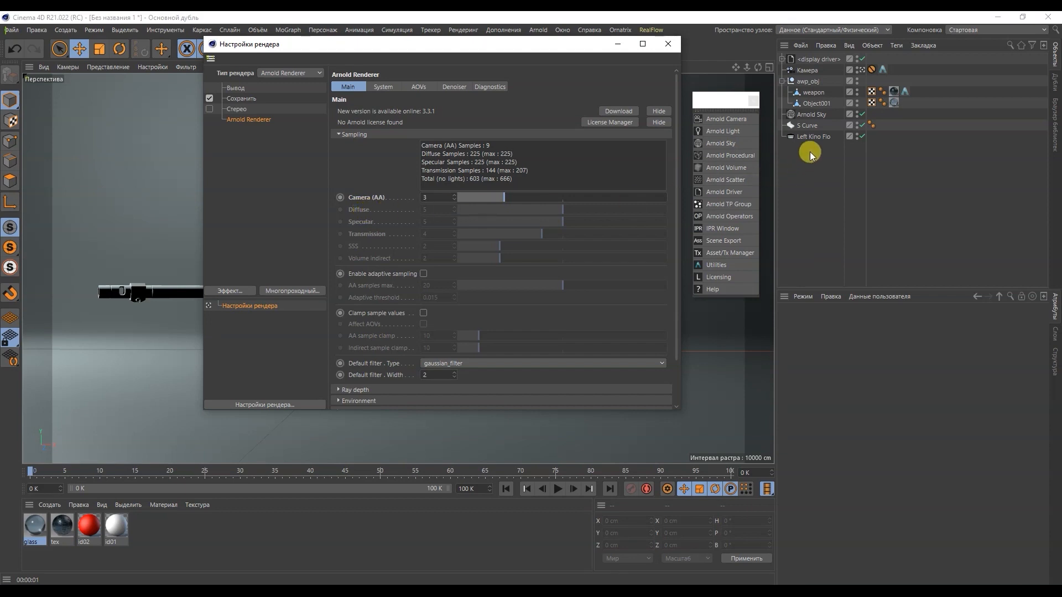
left_click(813, 115)
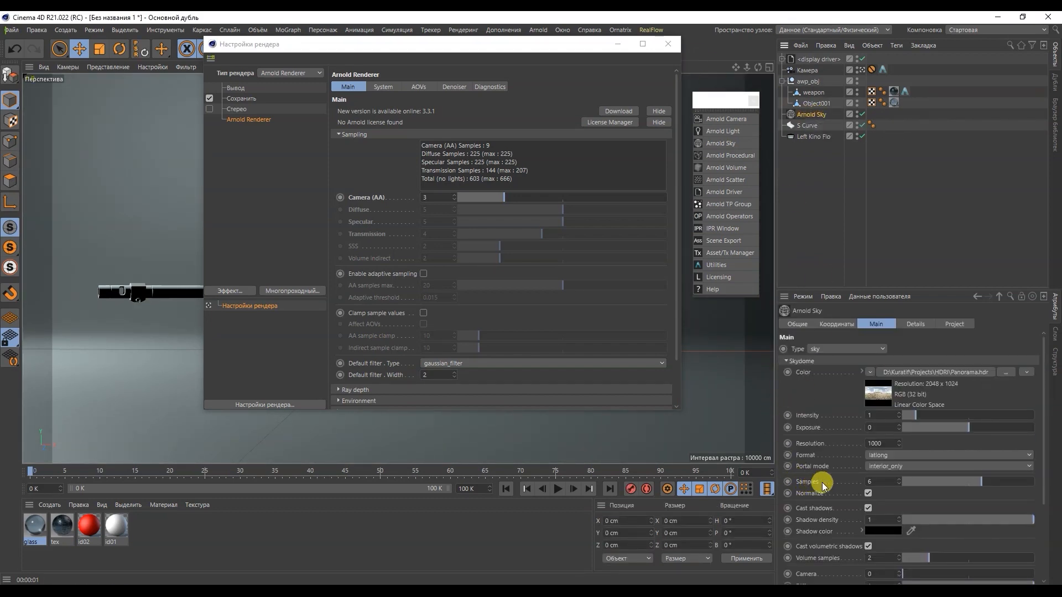
left_click(668, 46)
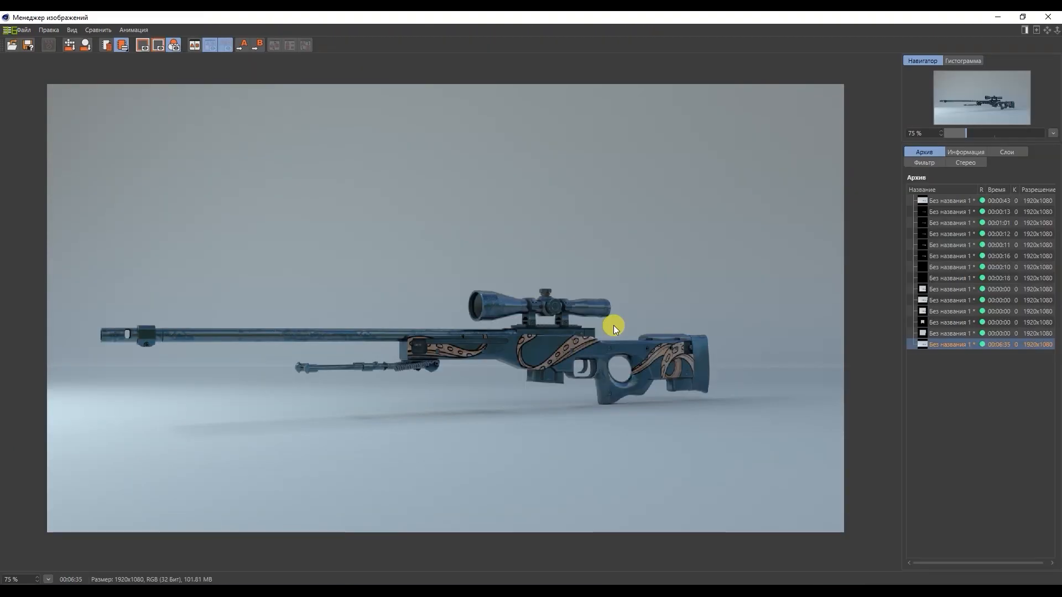